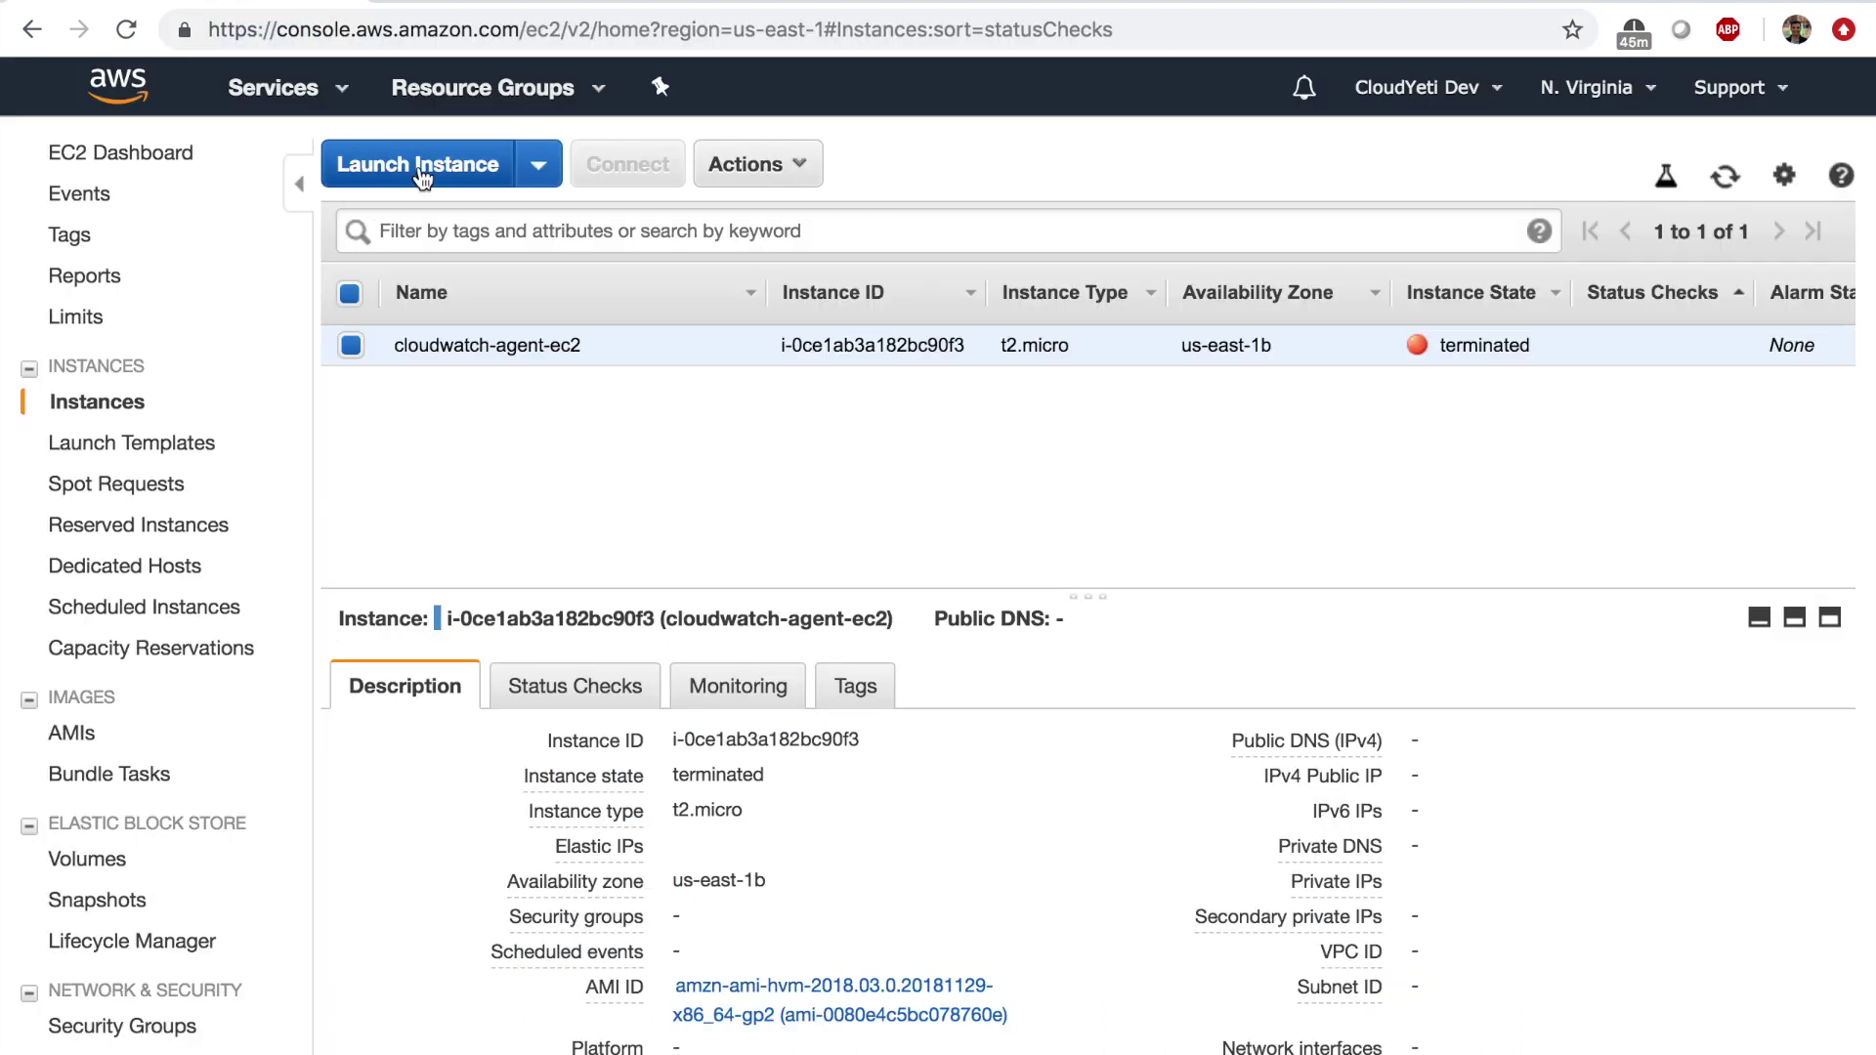
Start a new instance launch and browse My AMIs, Community AMIs and AWS Marketplace images.
left_click(423, 170)
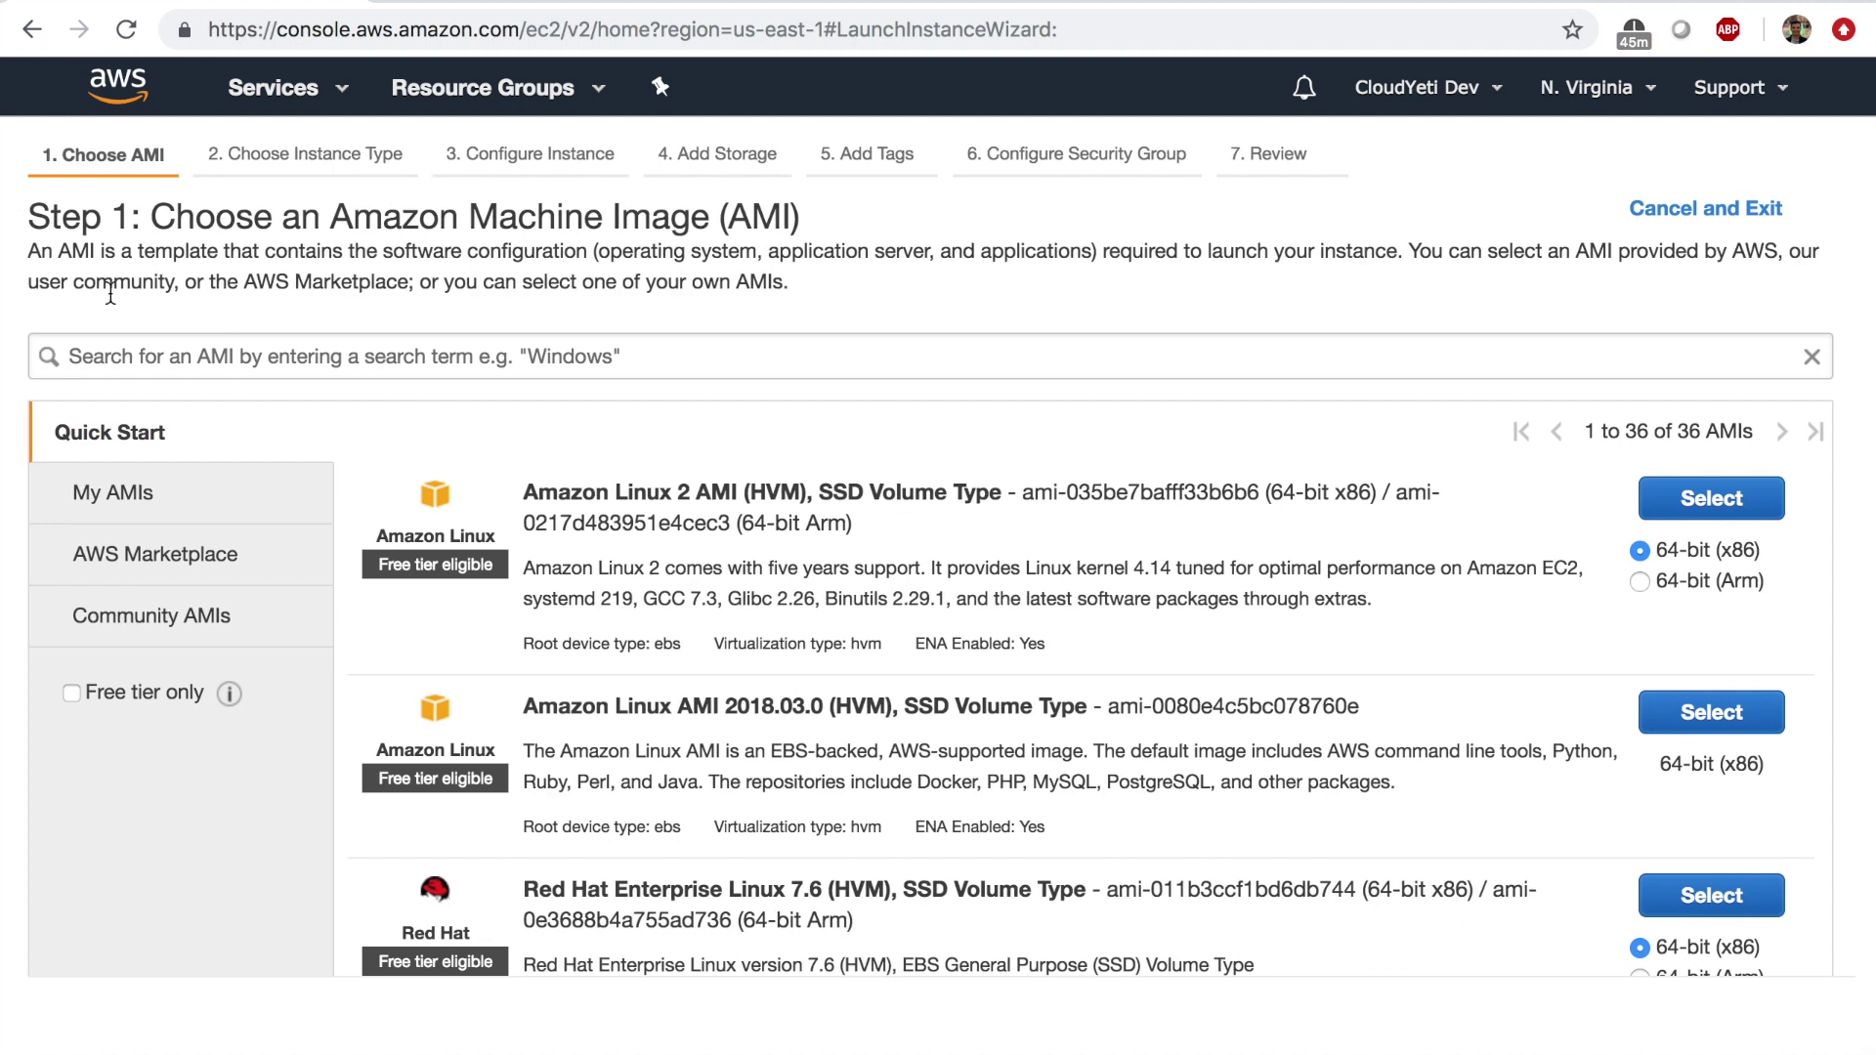
left_click(145, 509)
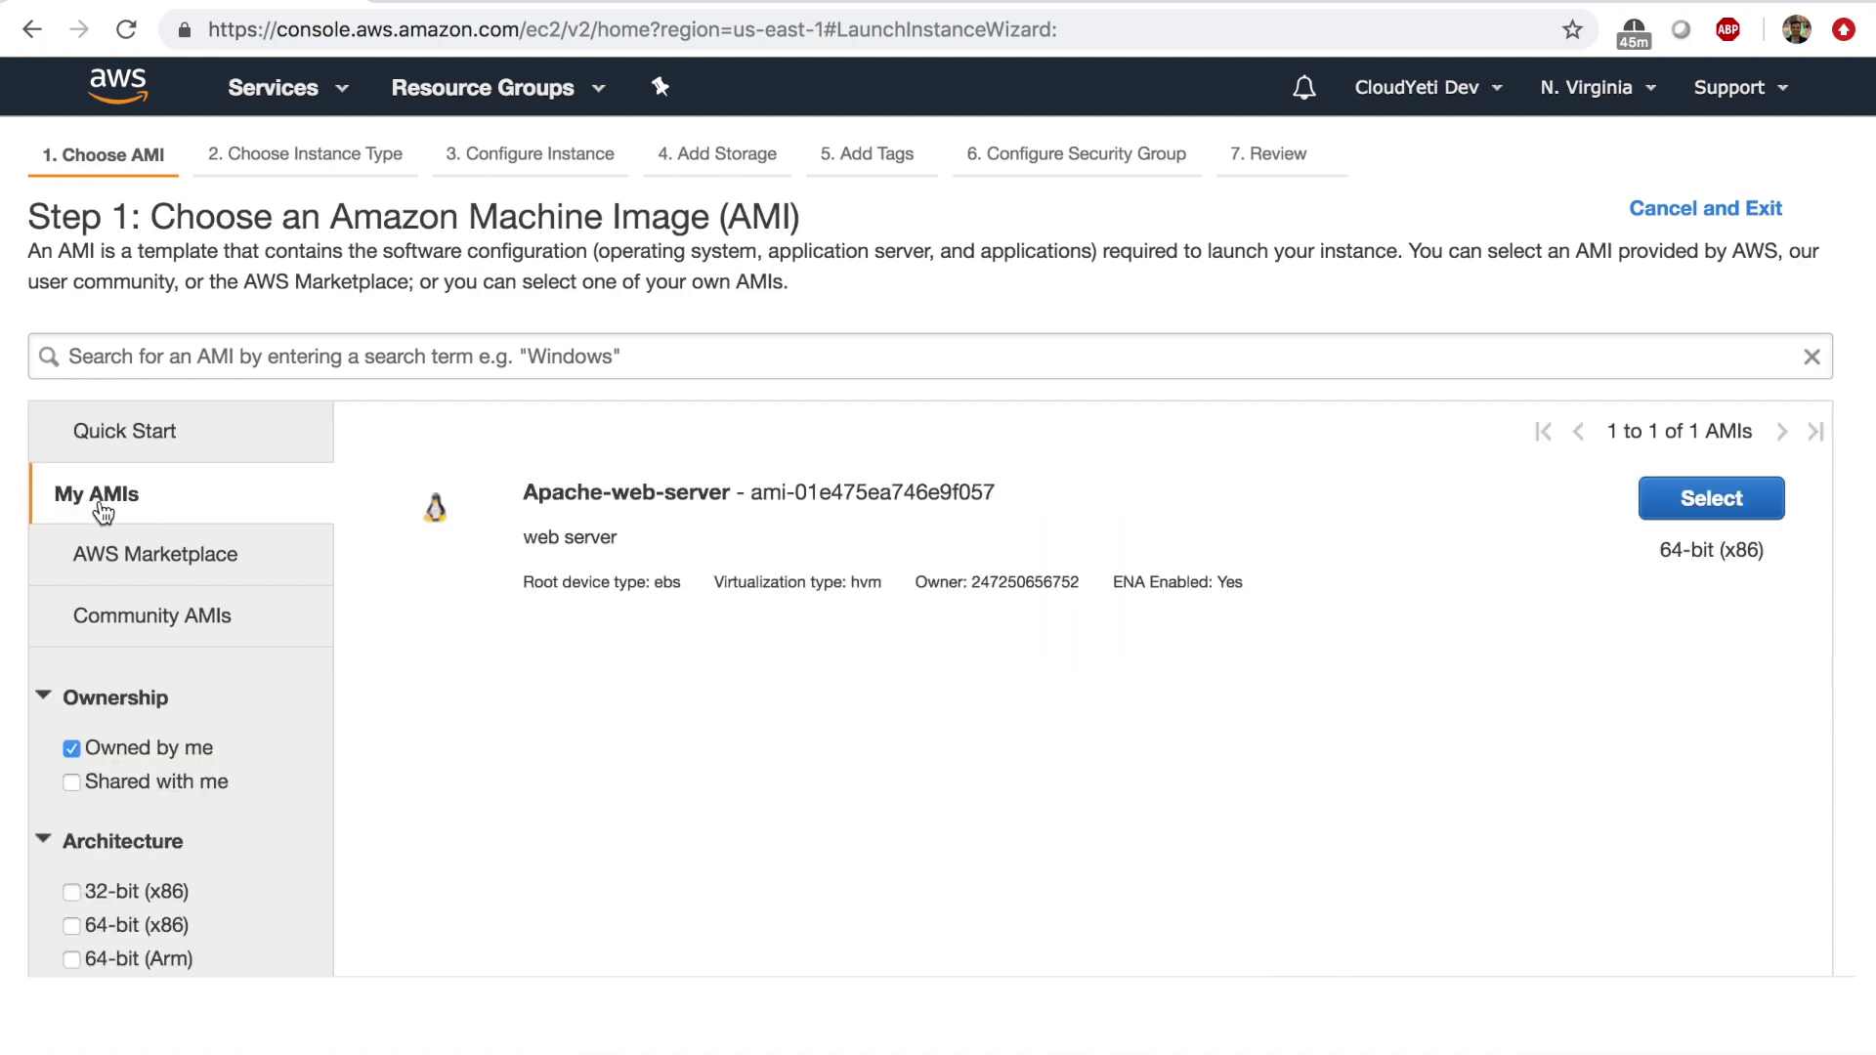
left_click(159, 617)
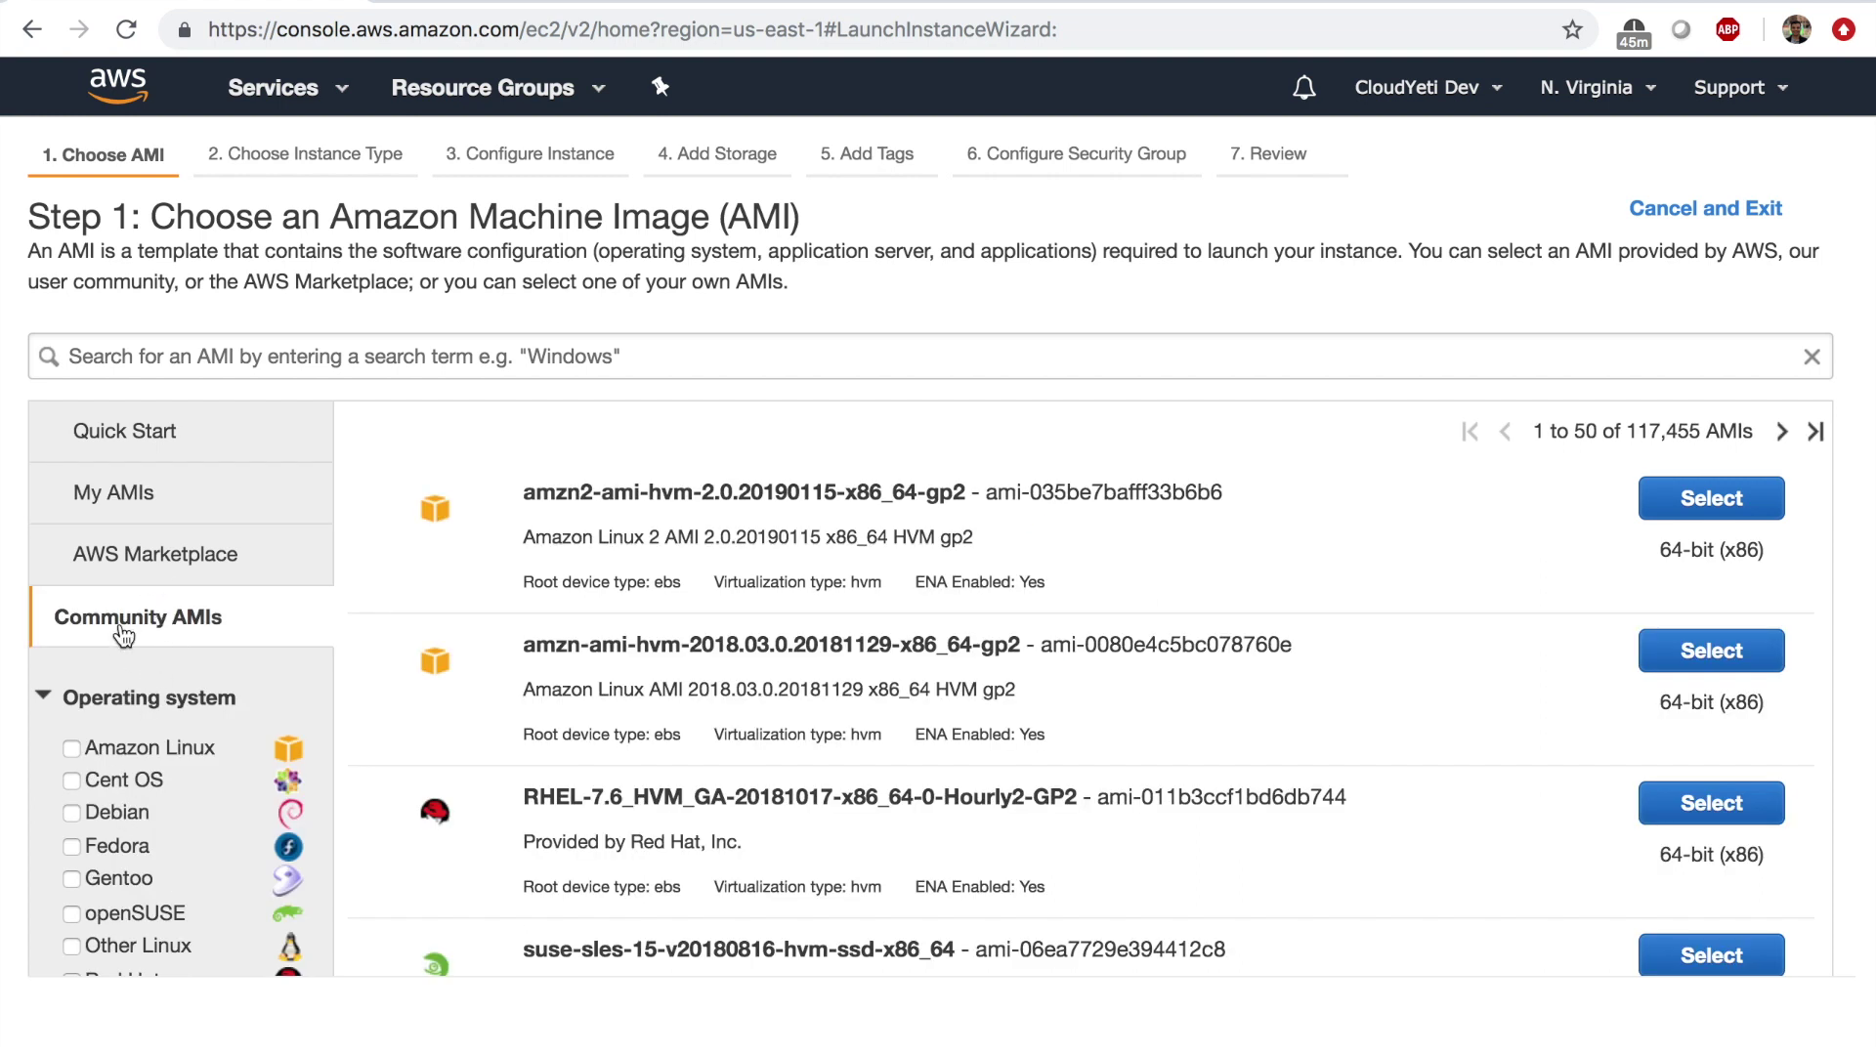
left_click(141, 579)
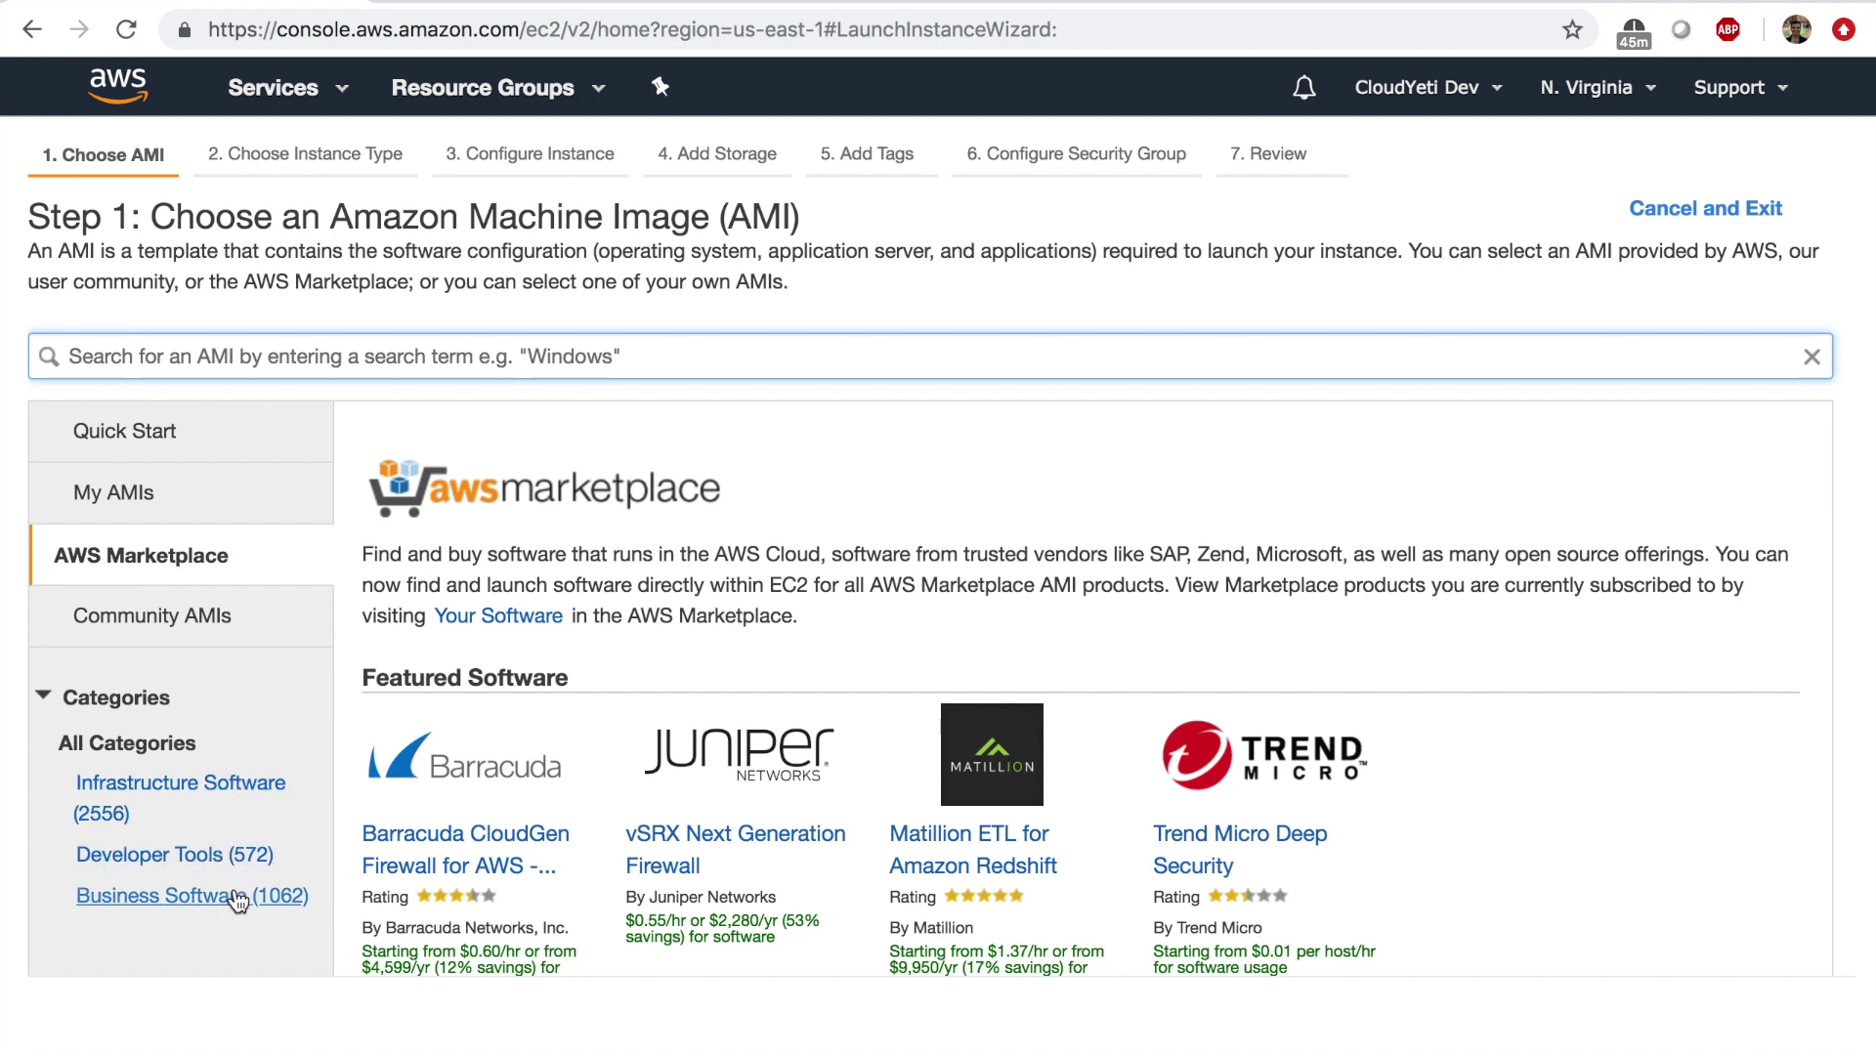
Search the AWS Marketplace for 'wordpress bitnami' and inspect the top result.
left_click(557, 374)
type("wordpress bitnami")
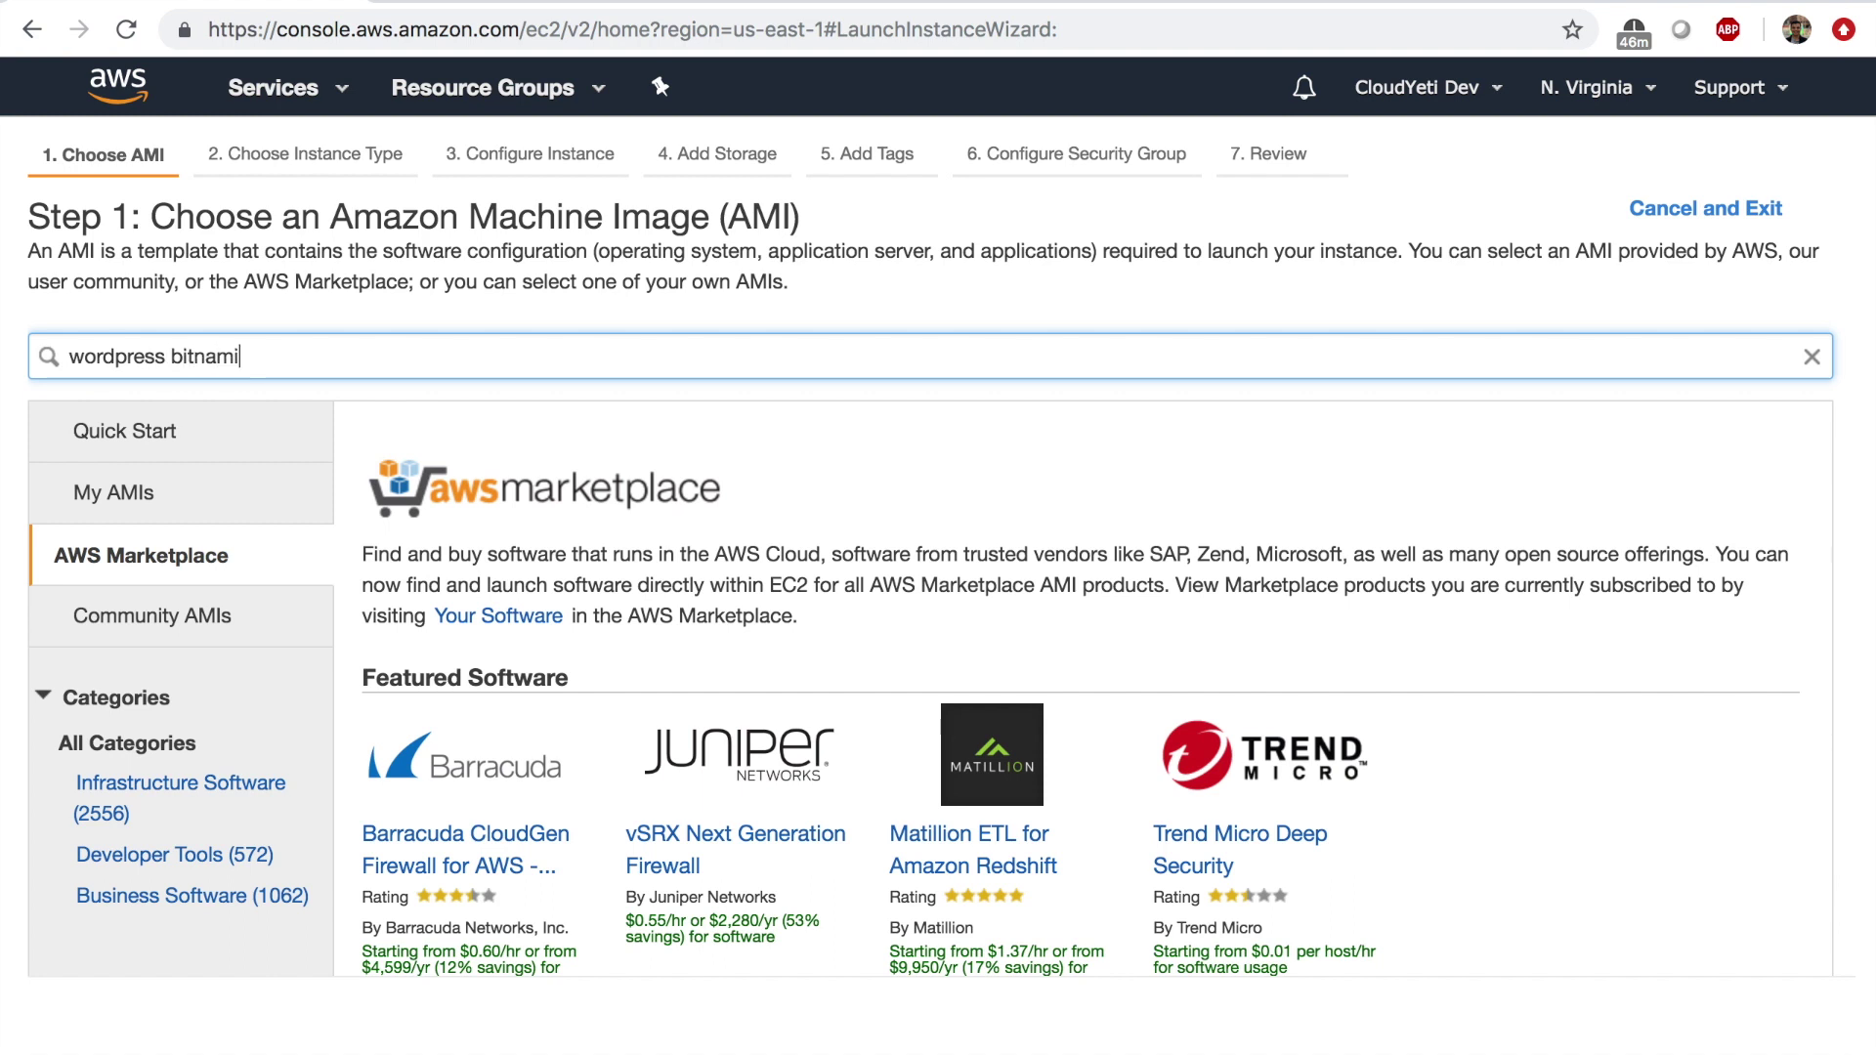
key("Return")
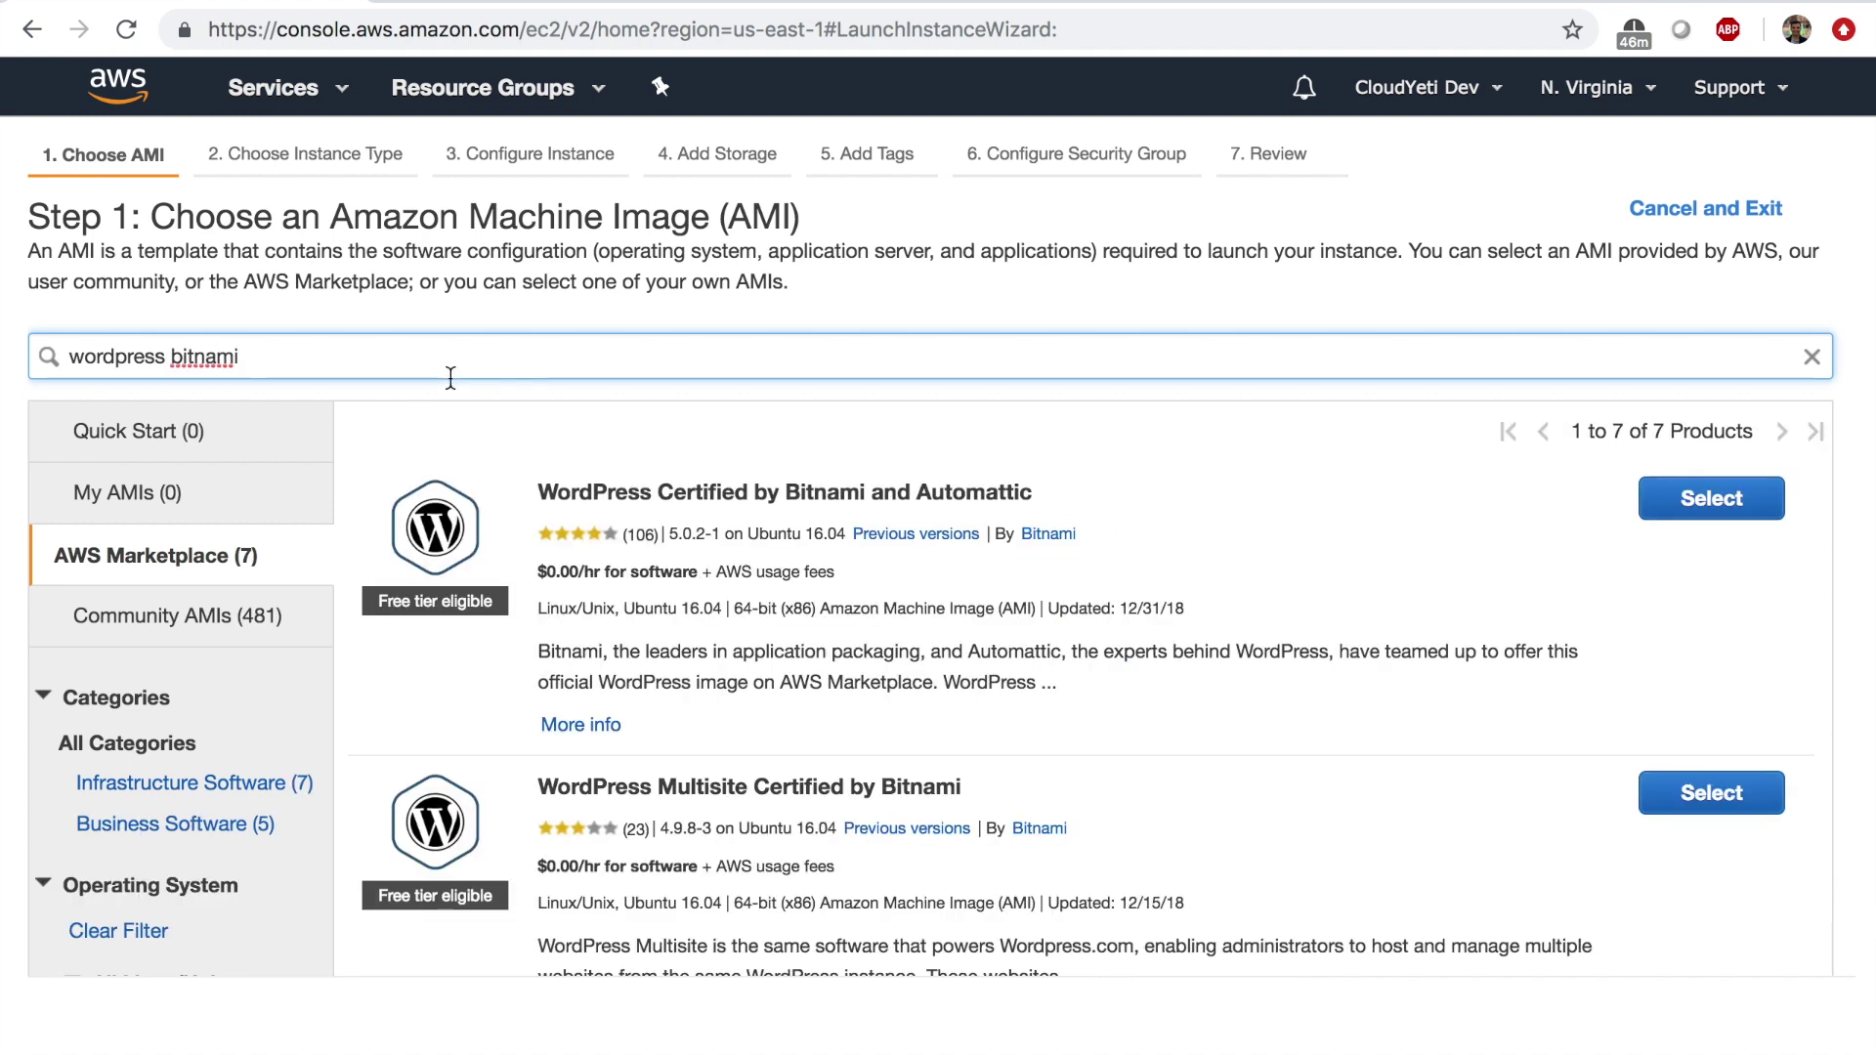
left_click_drag(576, 489, 930, 480)
left_click(1035, 496)
left_click(931, 480)
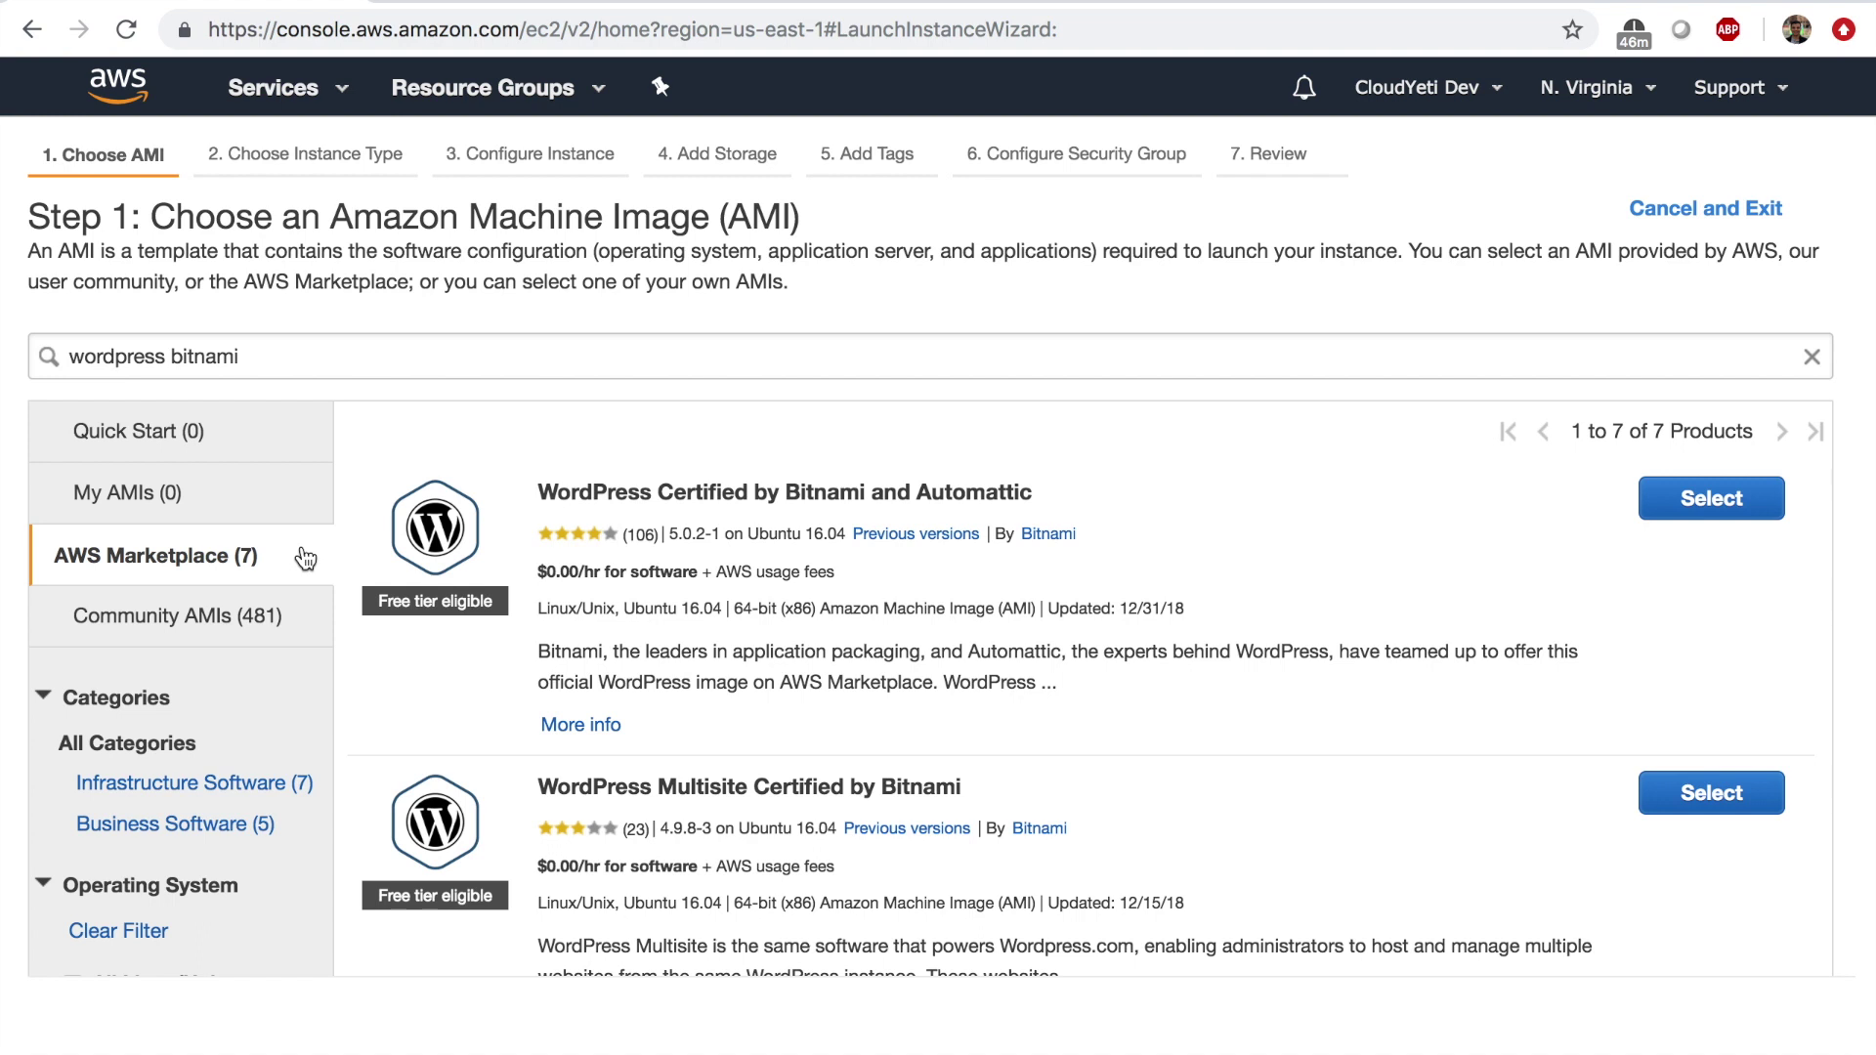
Select the WordPress Certified by Bitnami and Automattic image, review its t2 hourly fees, and continue.
left_click(1710, 500)
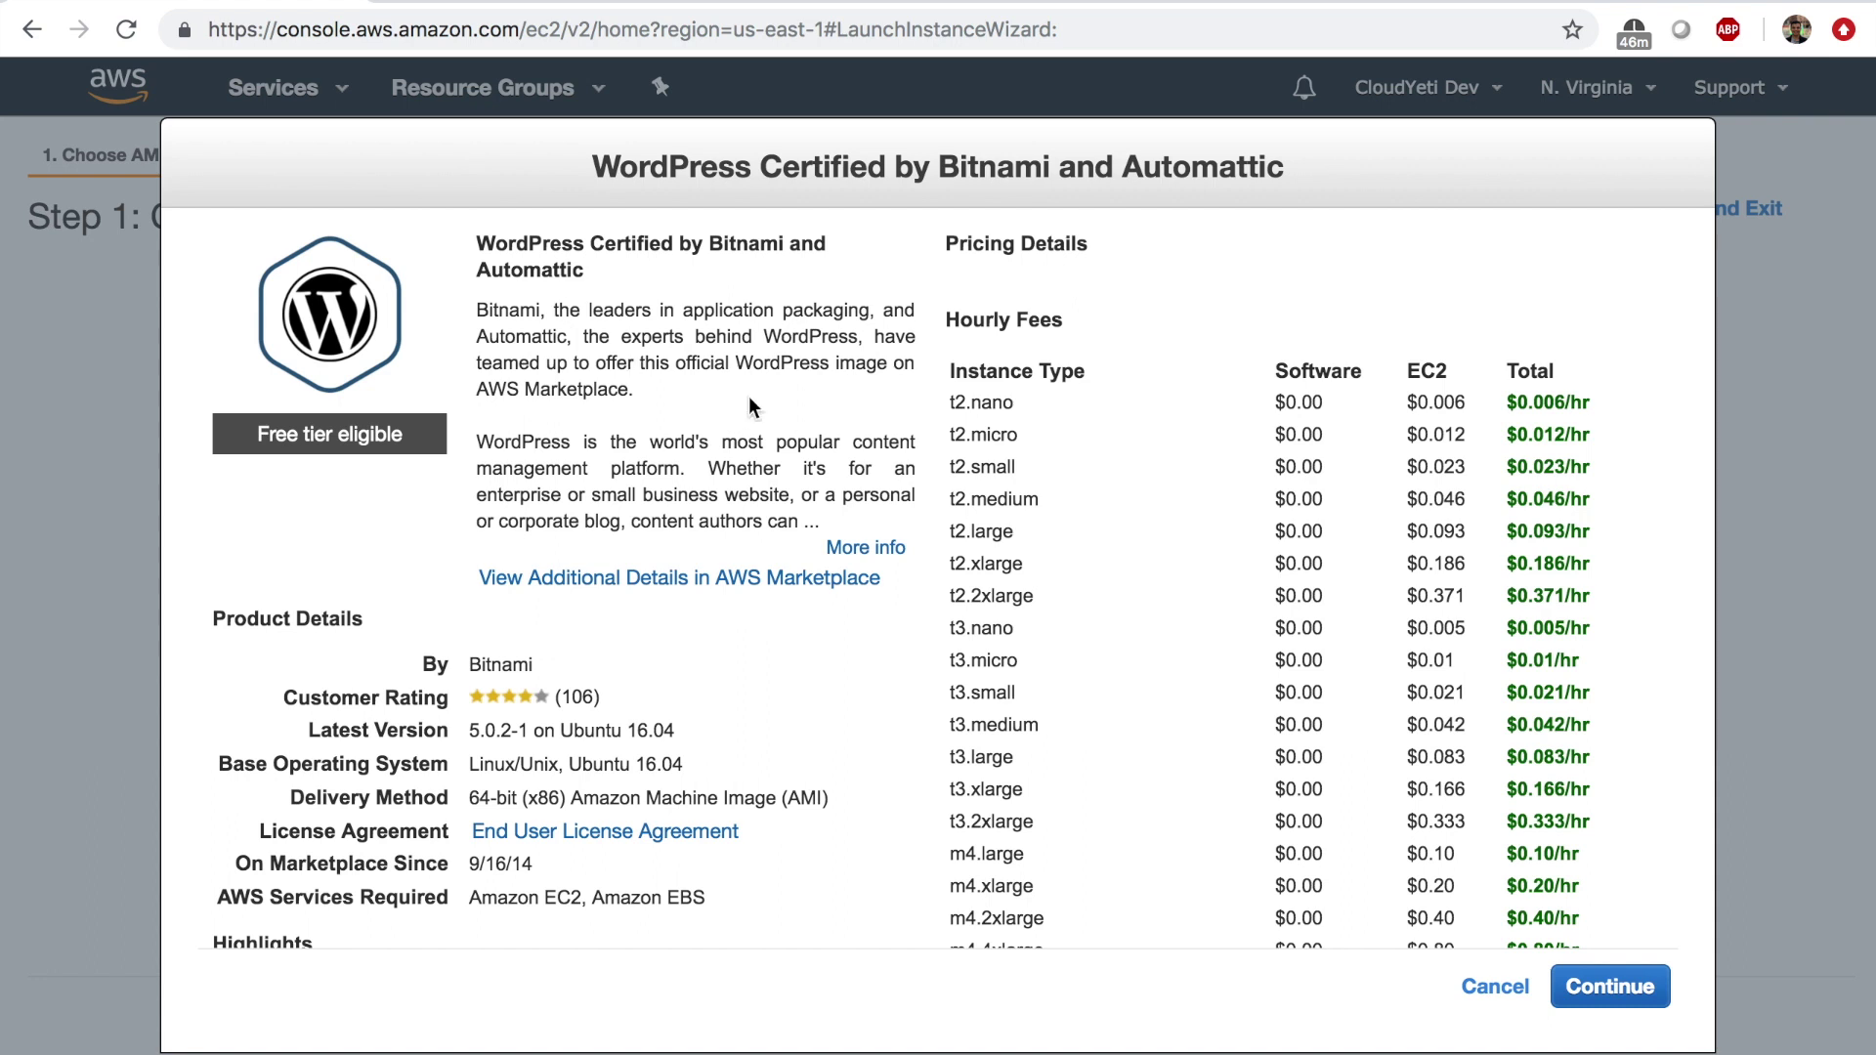
left_click_drag(1277, 356, 1278, 473)
left_click(1287, 516)
left_click_drag(1433, 370, 1442, 564)
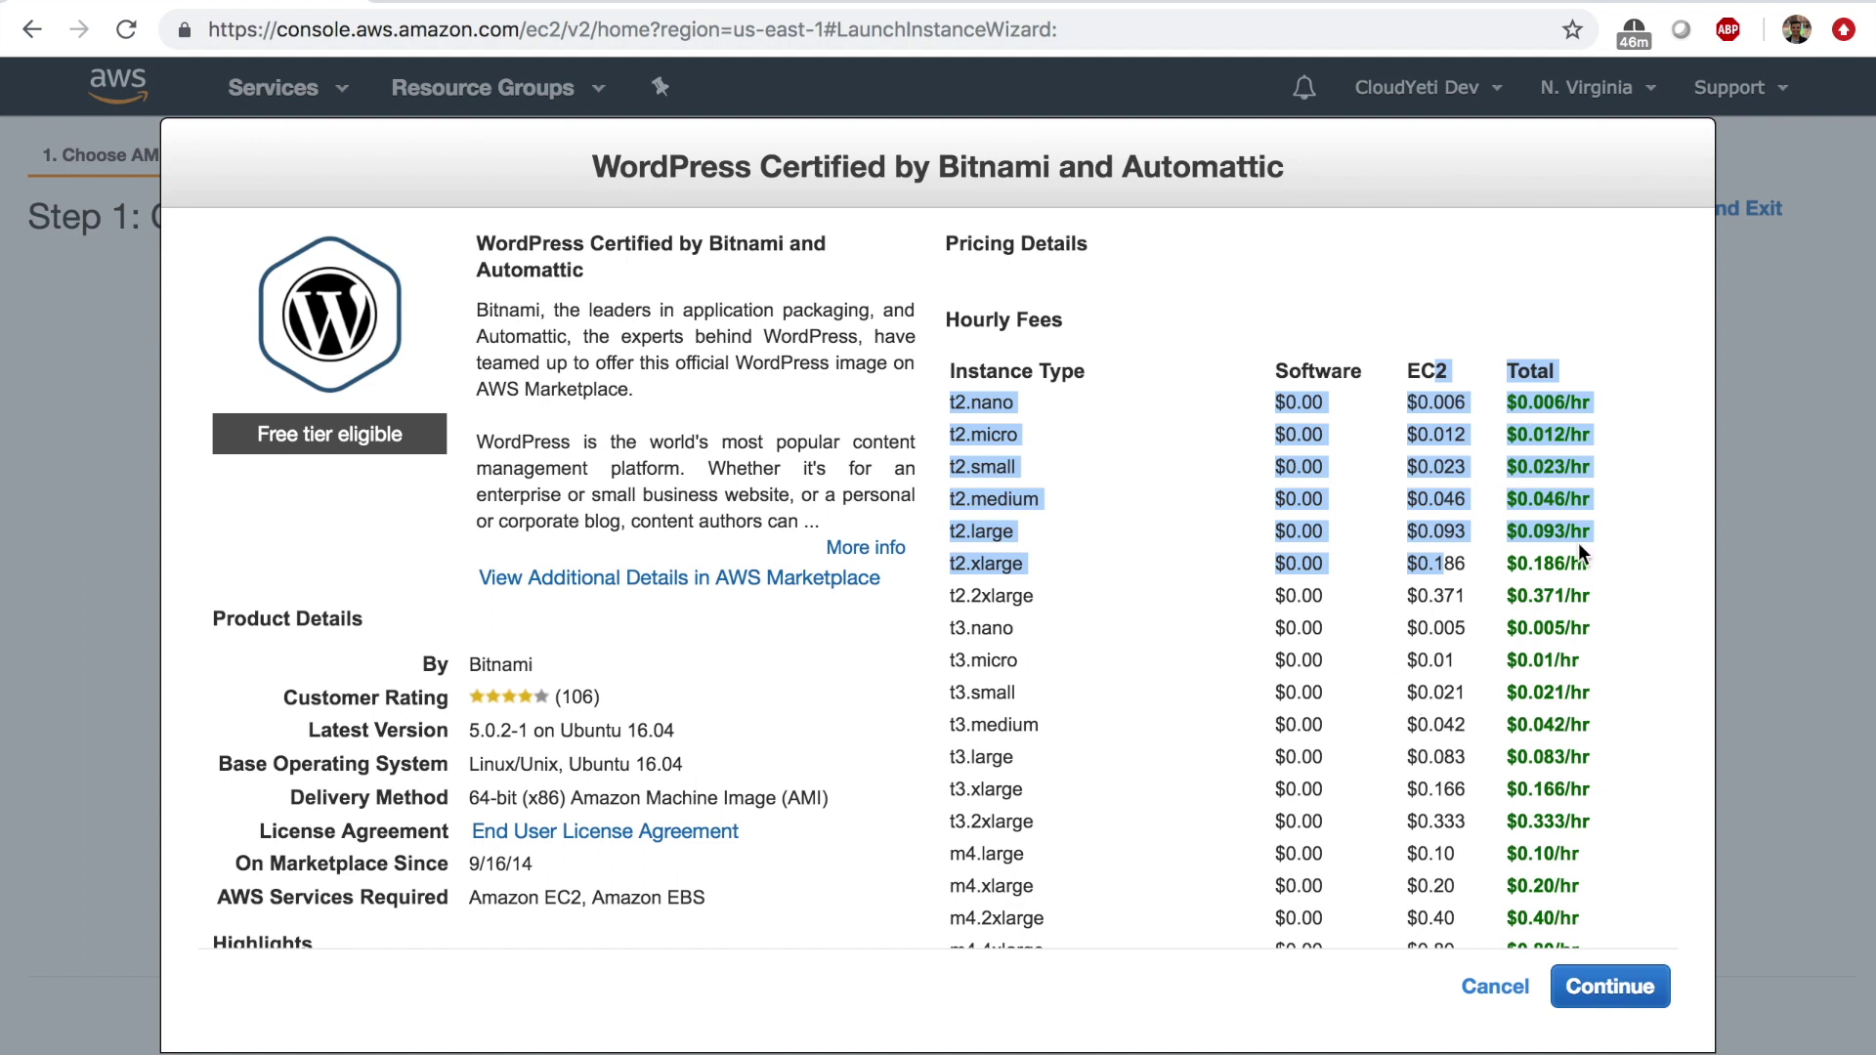
left_click(1598, 989)
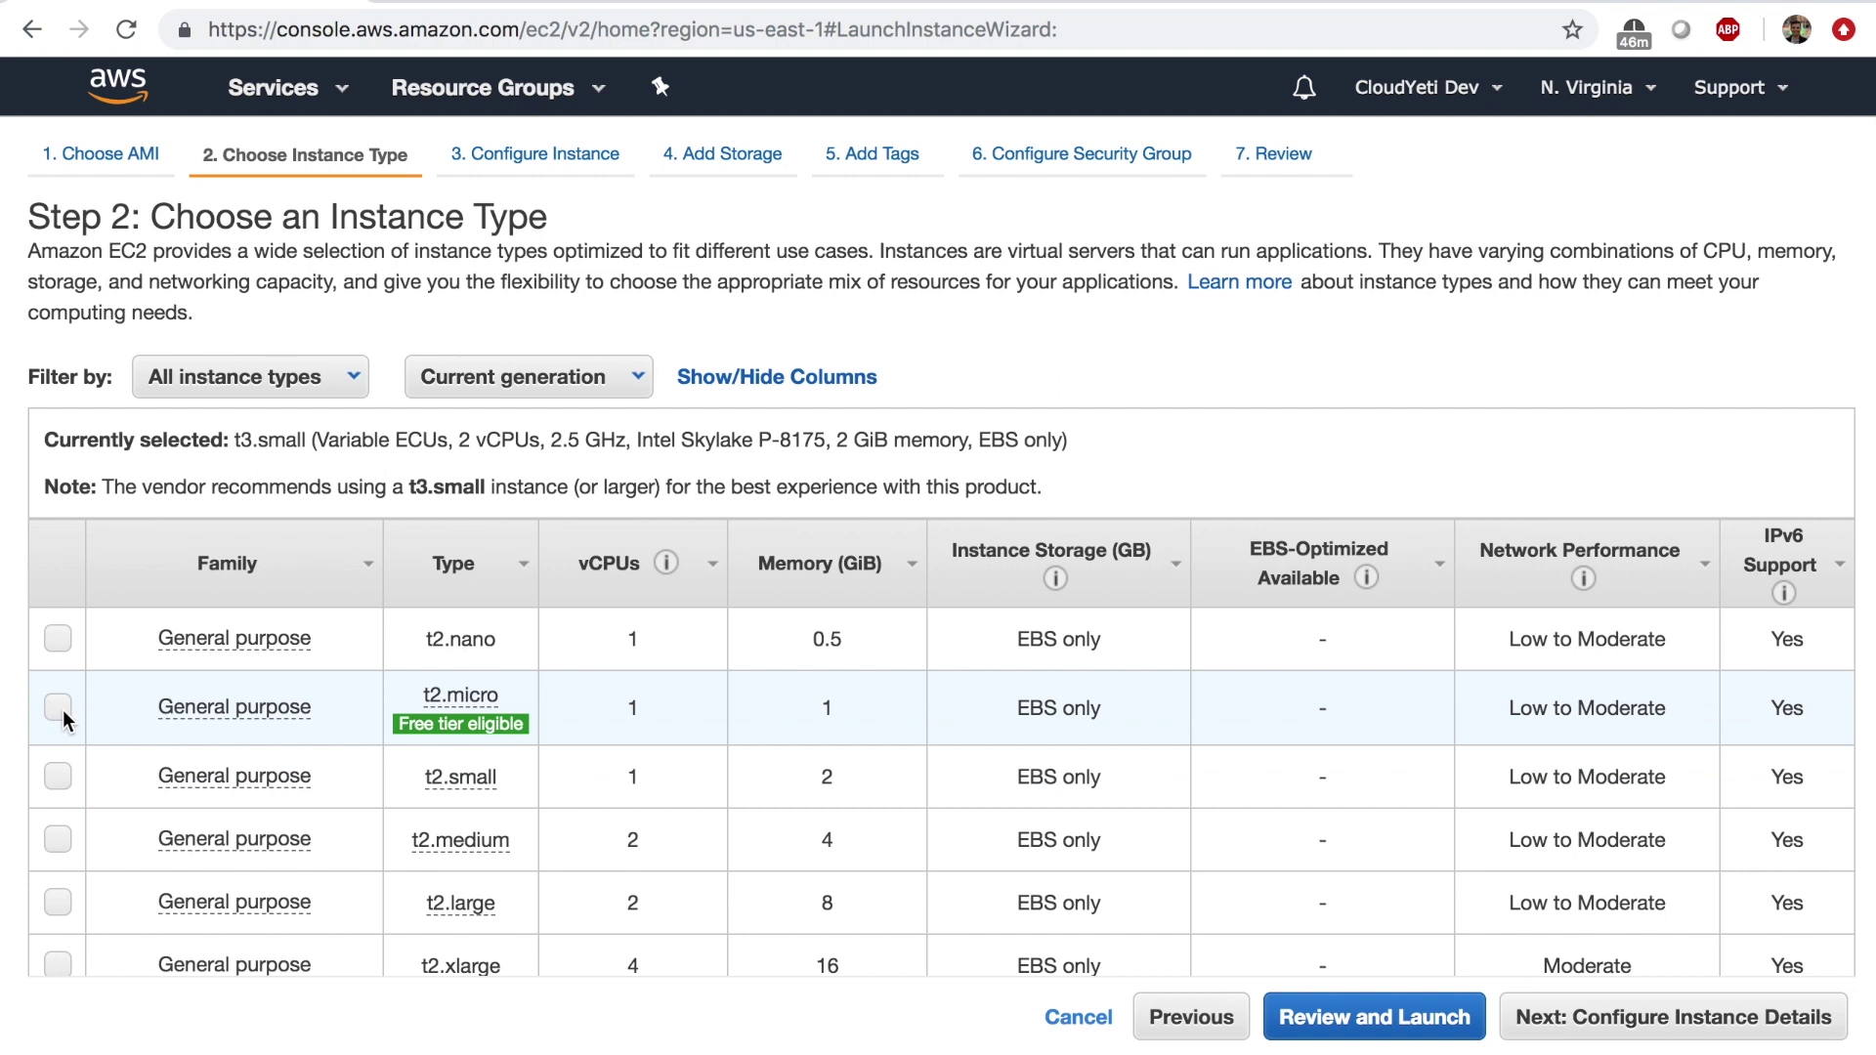
Choose the t2.micro instance type and advance past instance details and storage to tags.
left_click(64, 710)
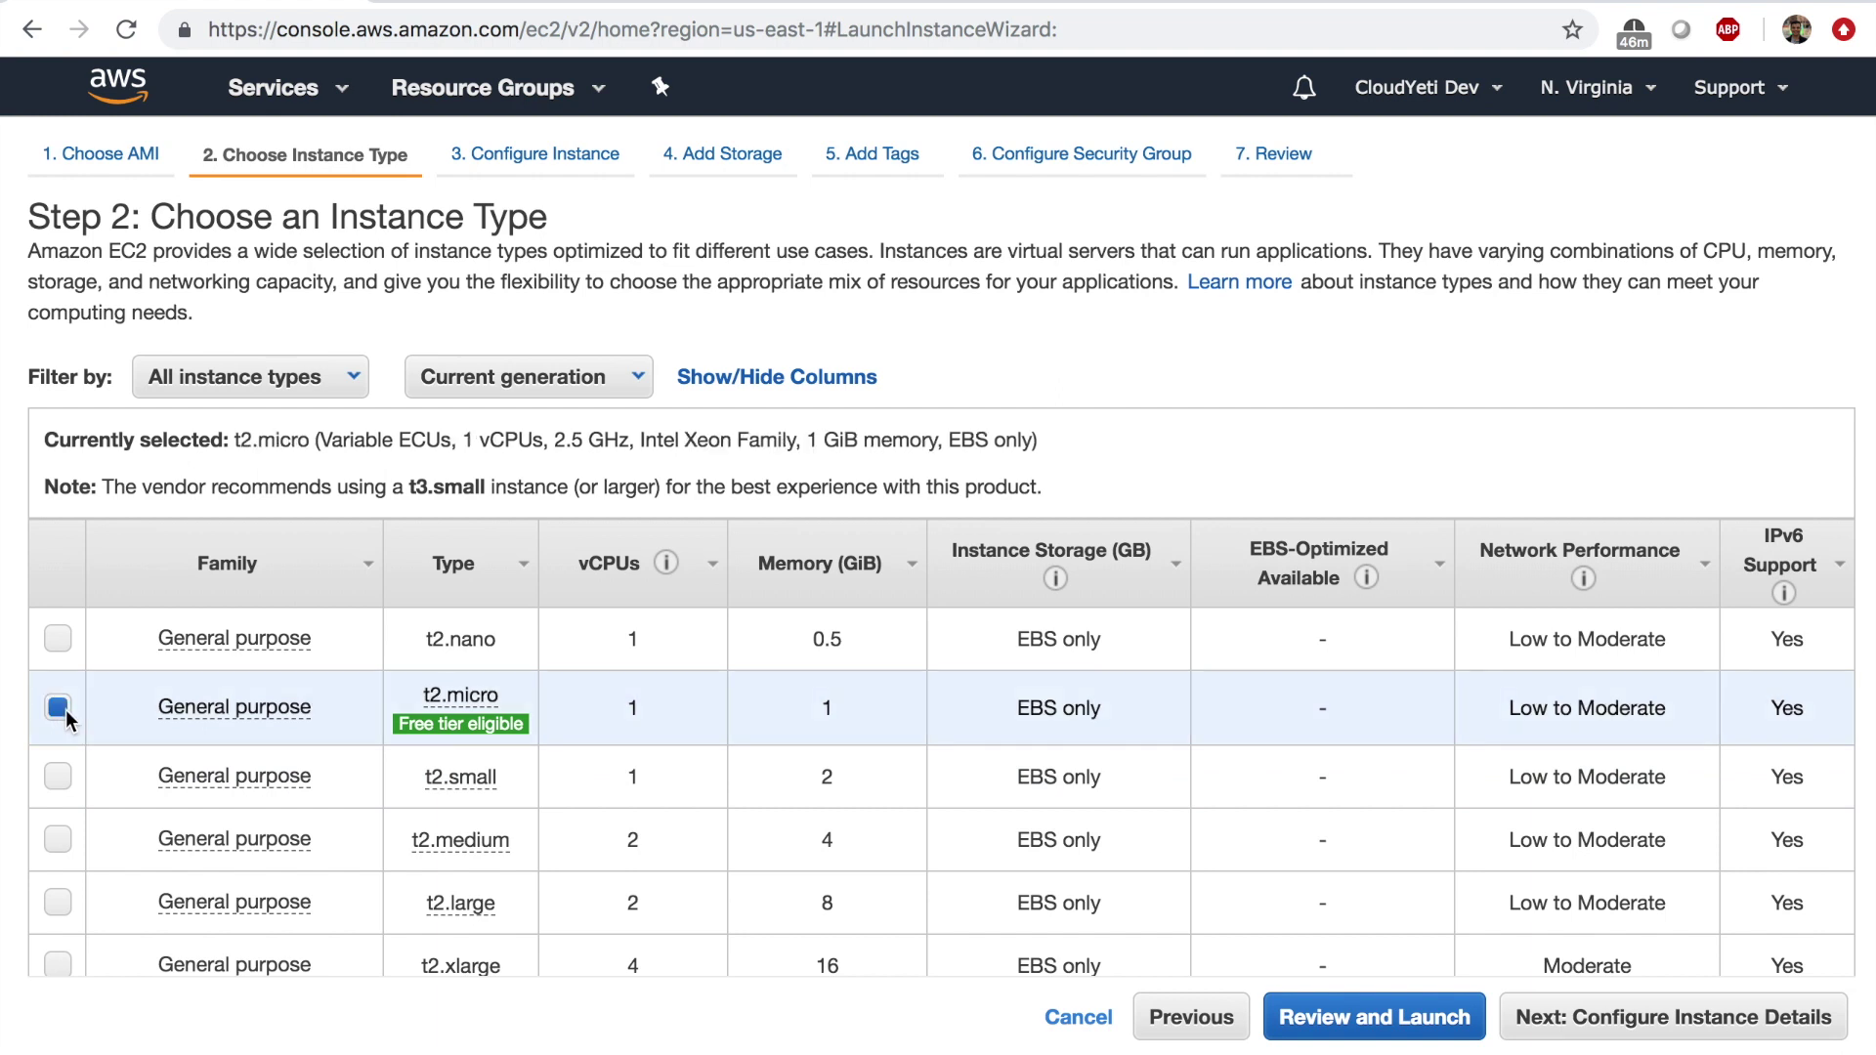
left_click(1624, 1017)
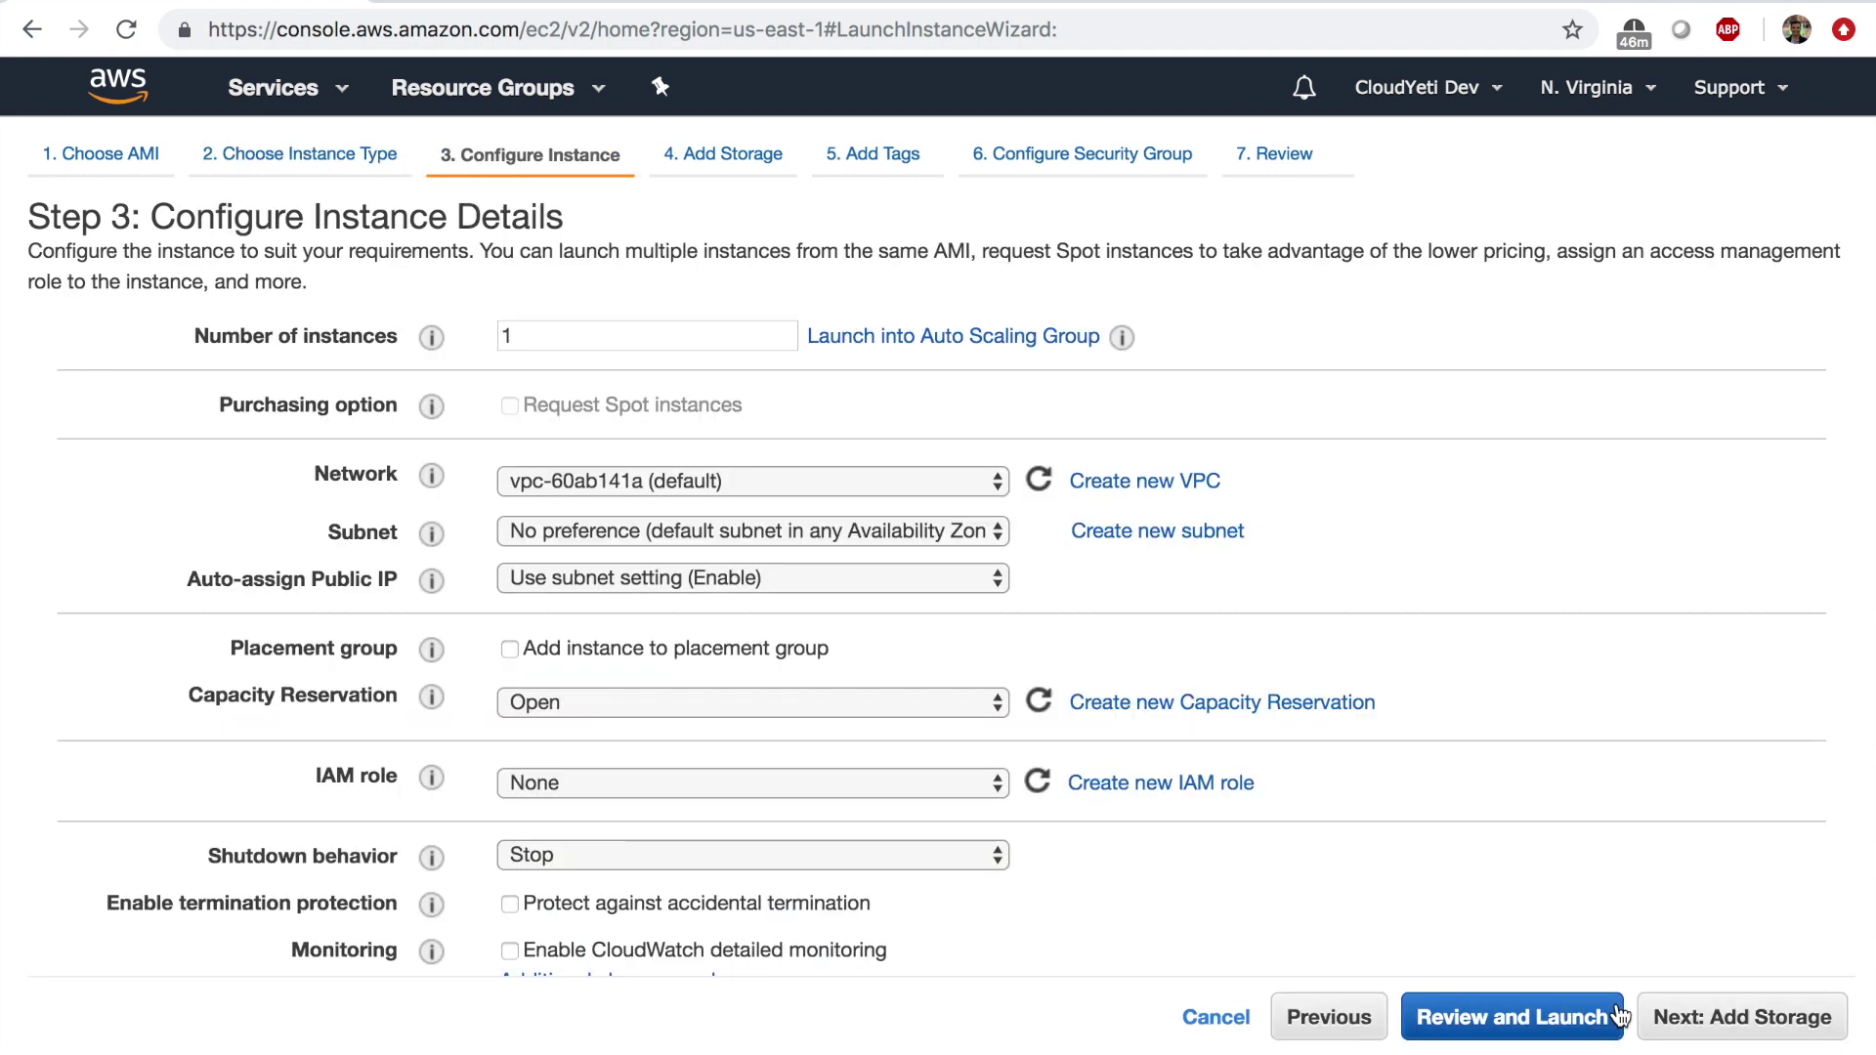
left_click(1733, 1021)
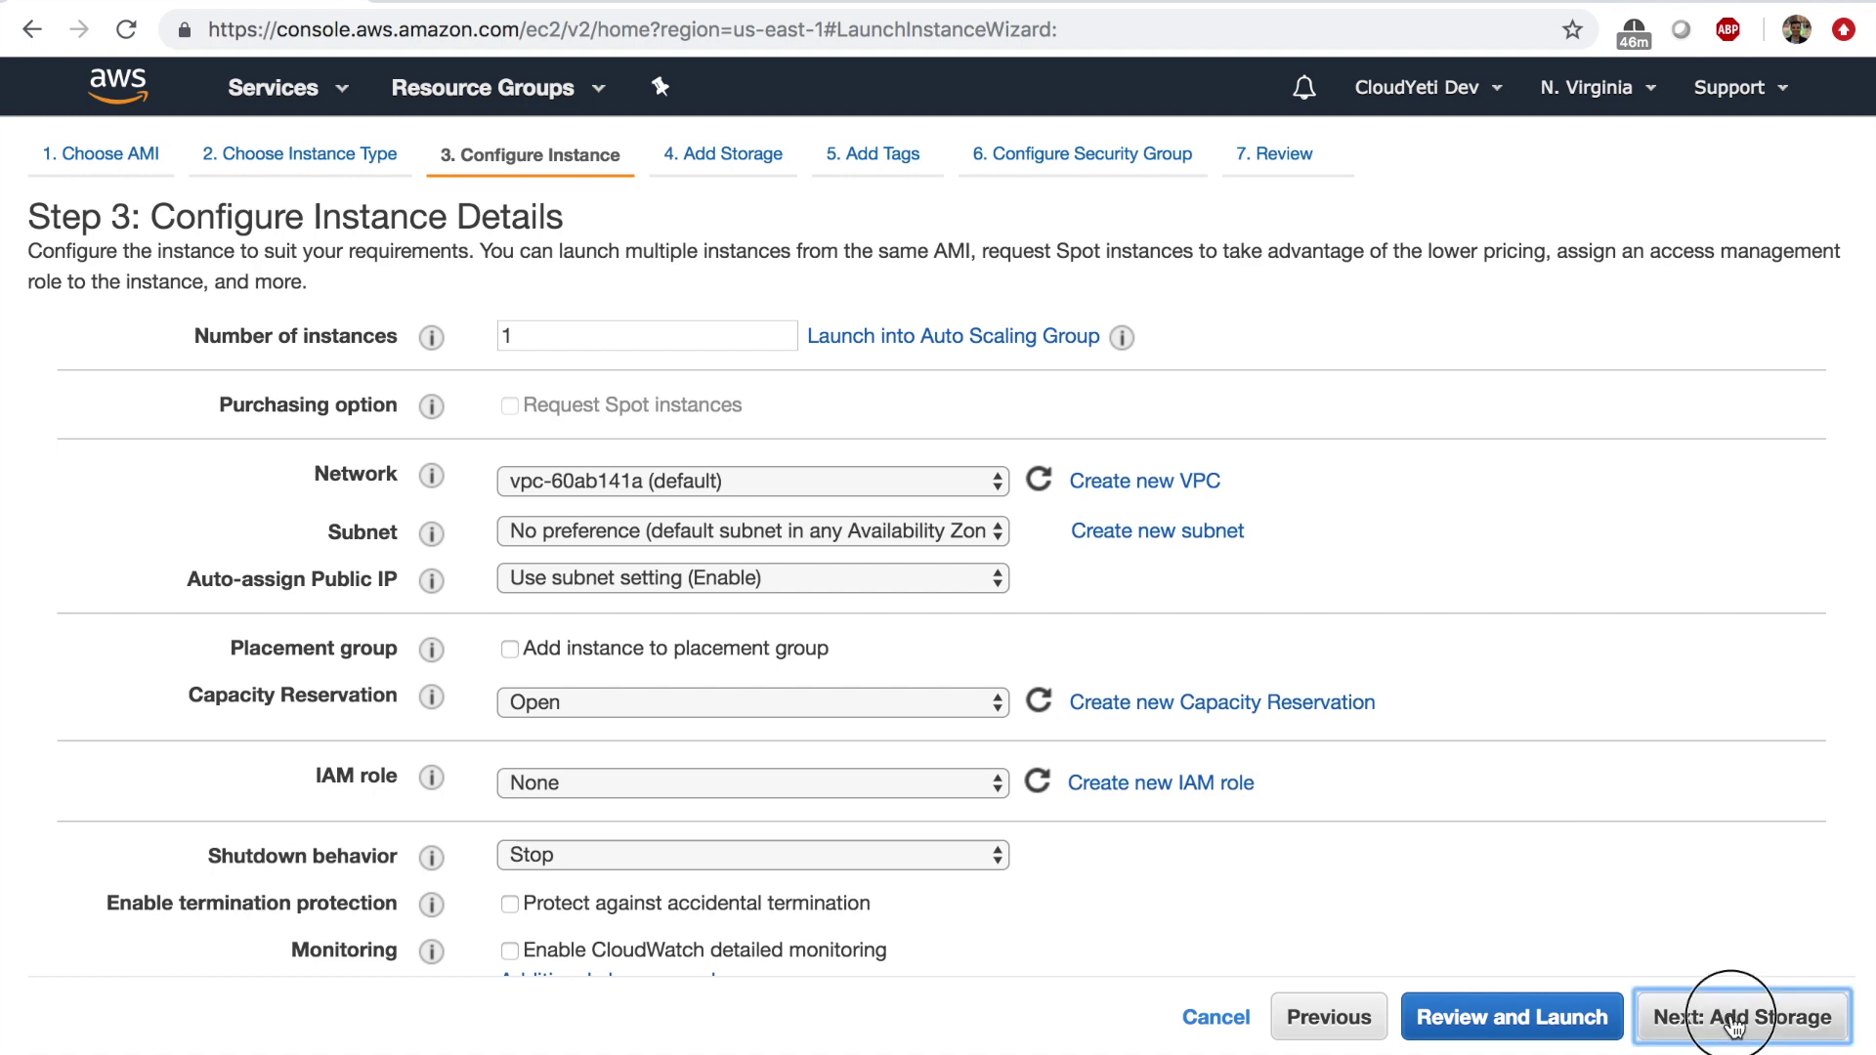
left_click(1733, 1021)
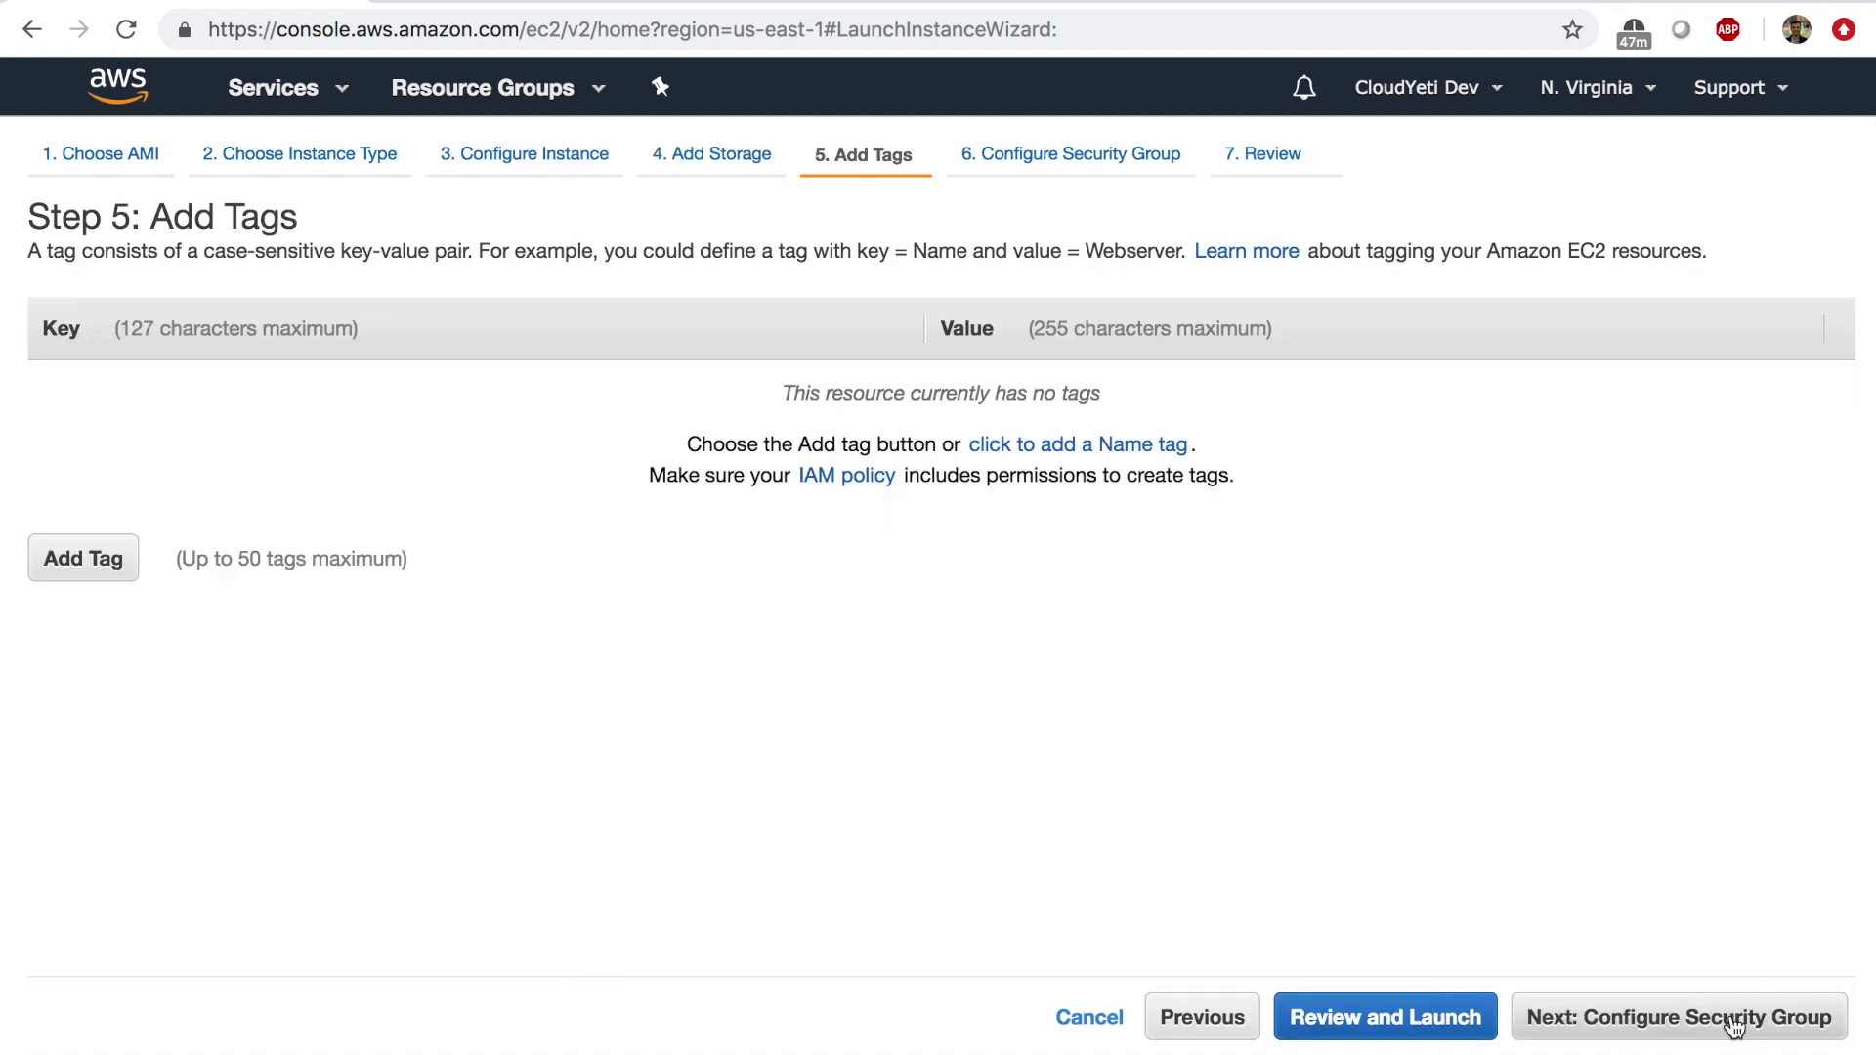
Add the tag Name = Wordpress-instance and proceed through security groups to the launch review.
left_click(86, 565)
type("Name")
key("Tab")
type("Wordpress")
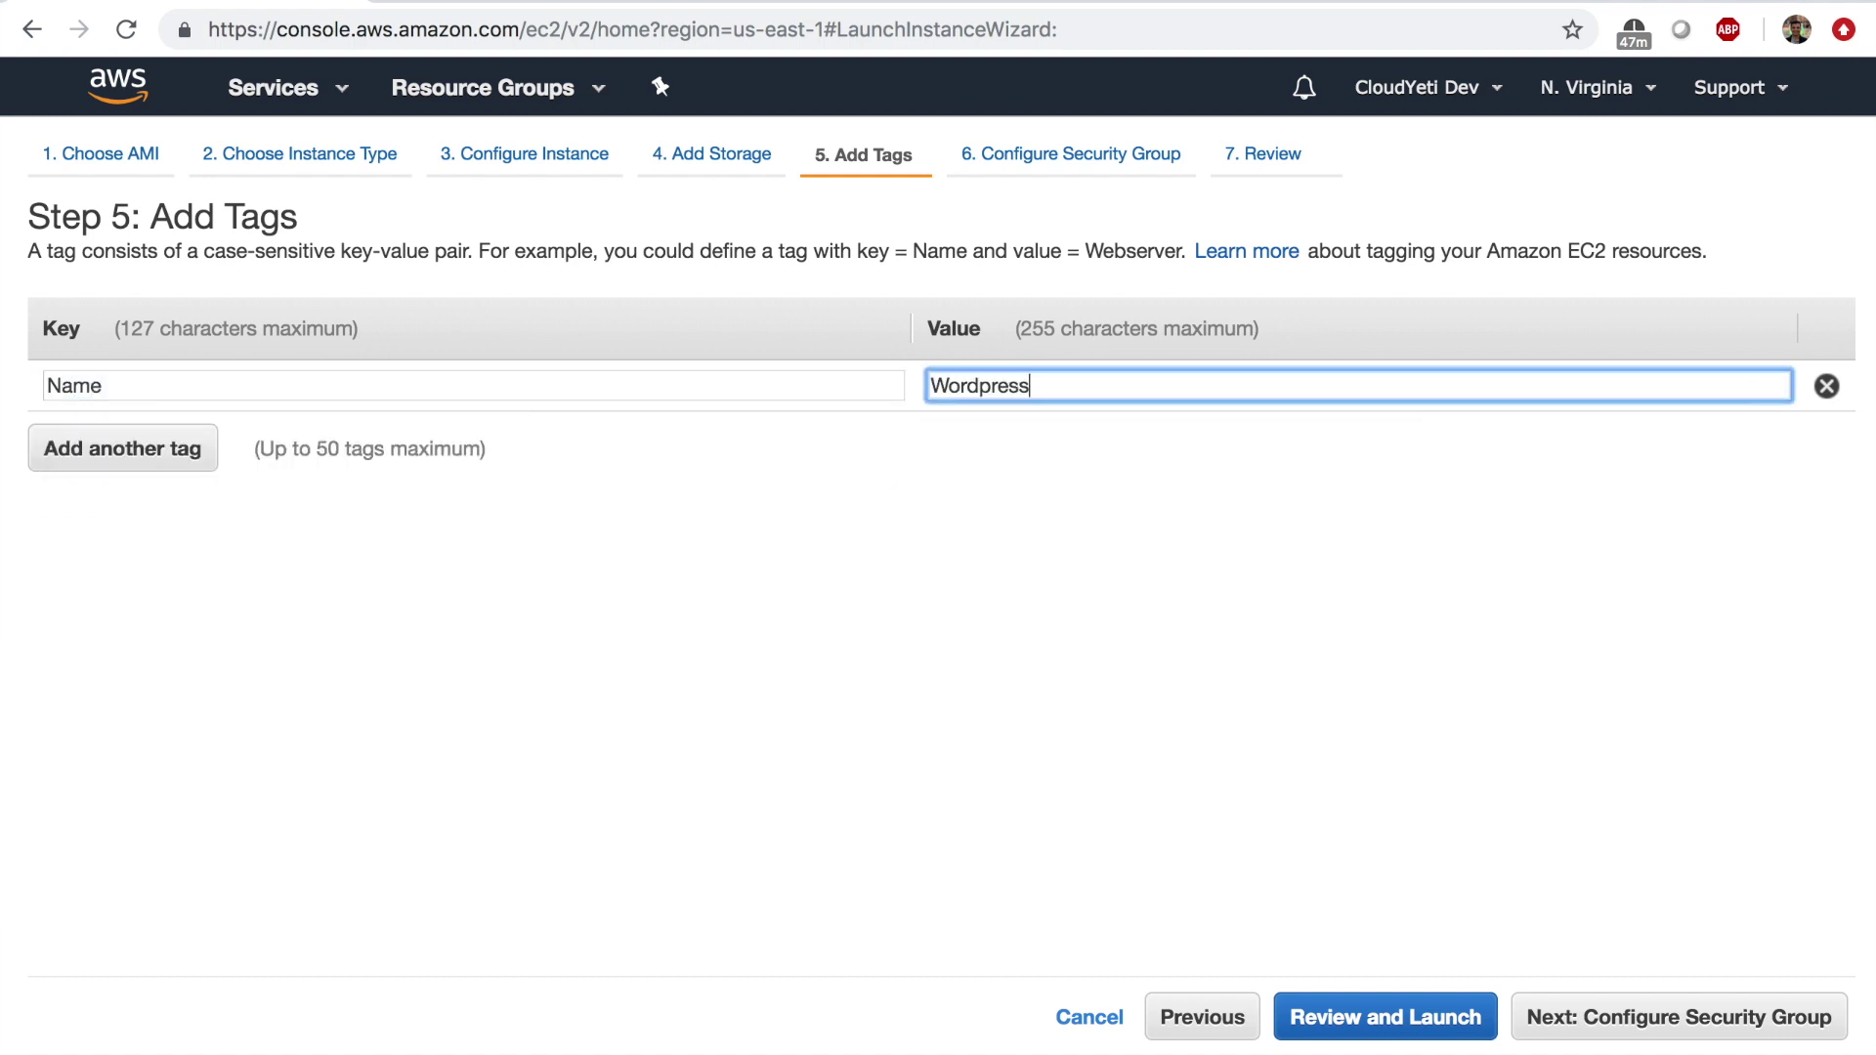
type("-instance")
left_click(1593, 1016)
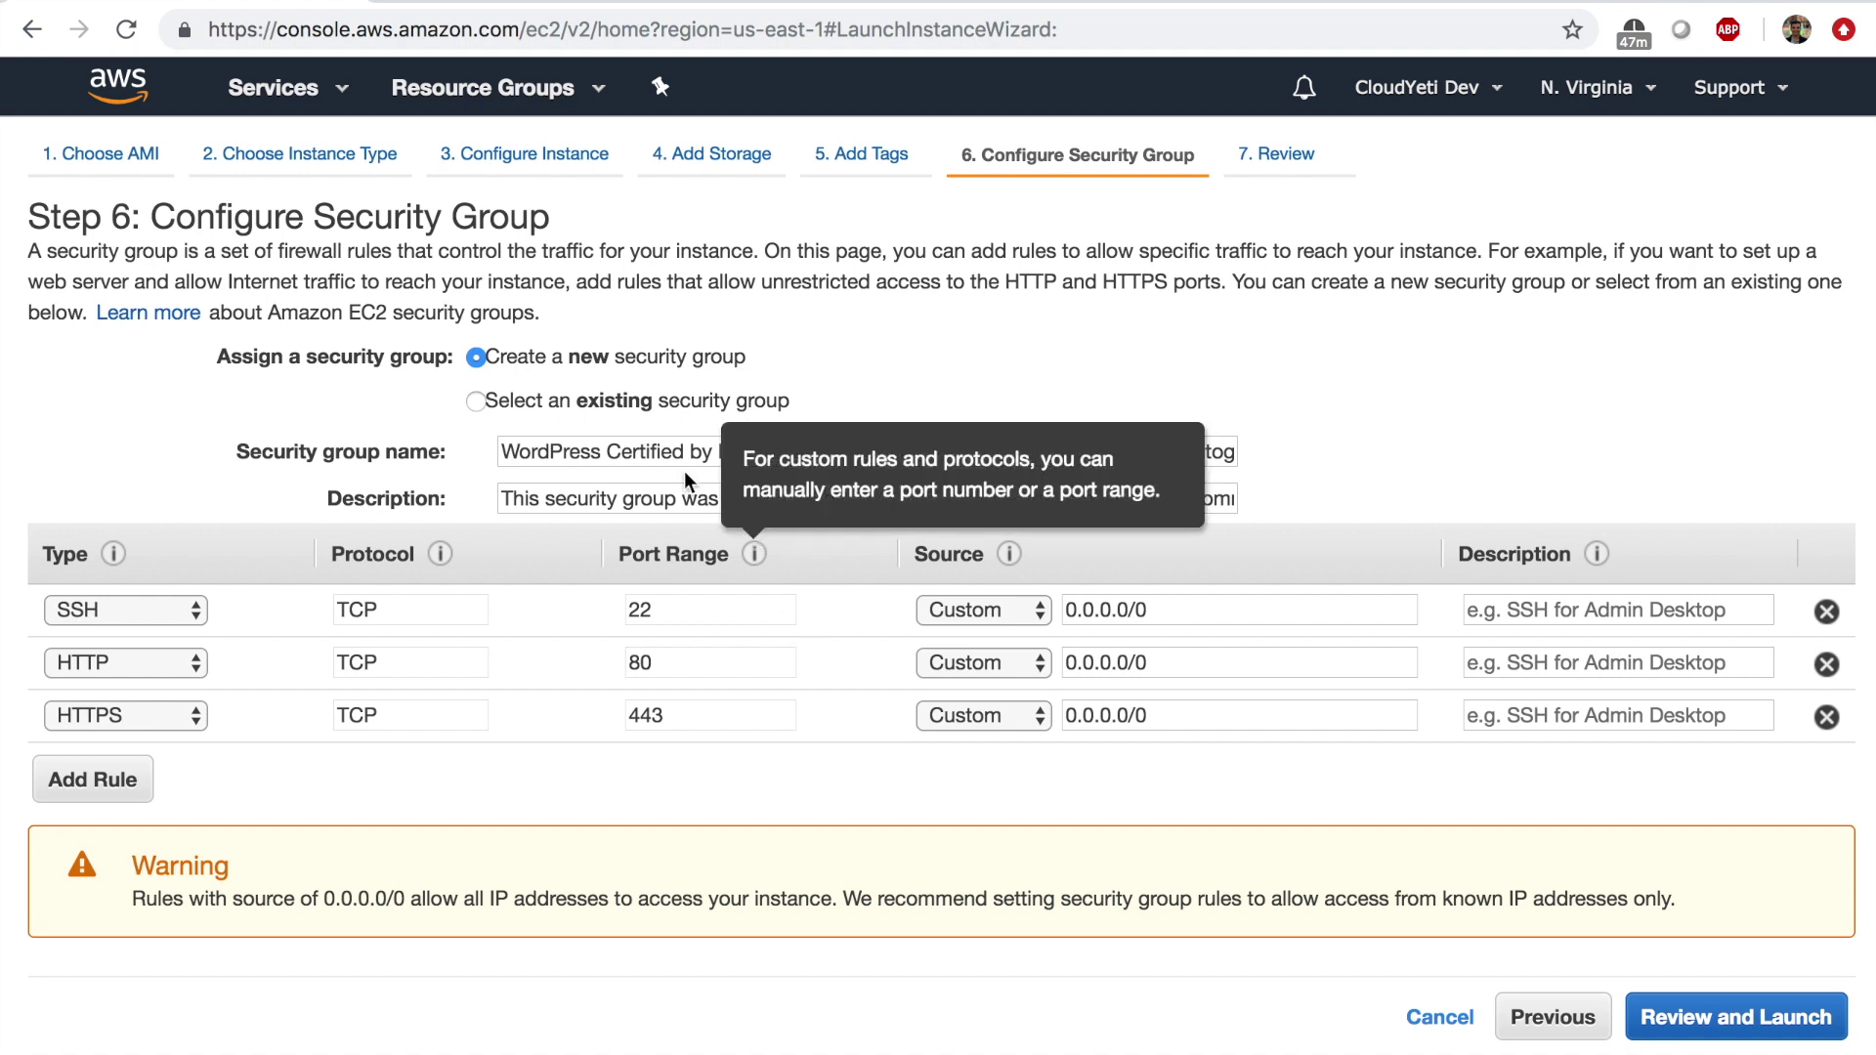
left_click(1685, 1025)
Review the launch summary, noting the hourly software fee.
scroll(912, 643, "down", 4)
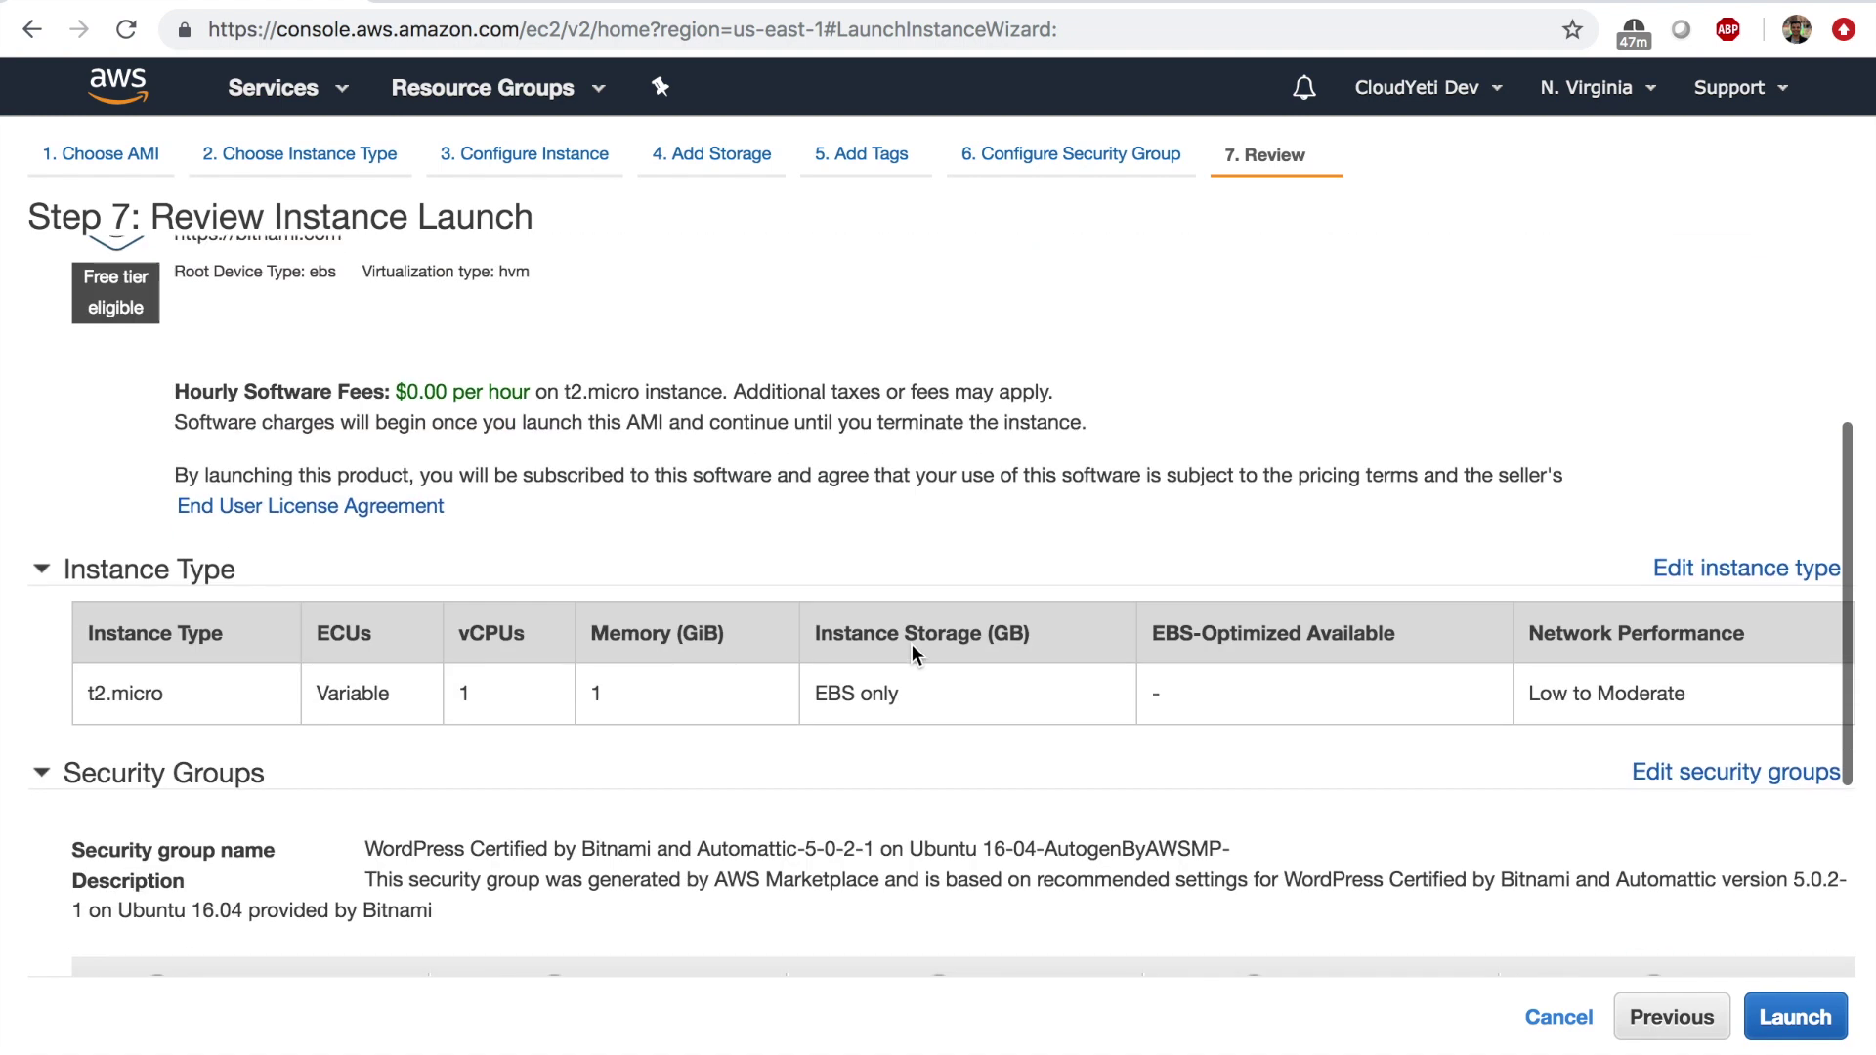
scroll(912, 643, "up", 2)
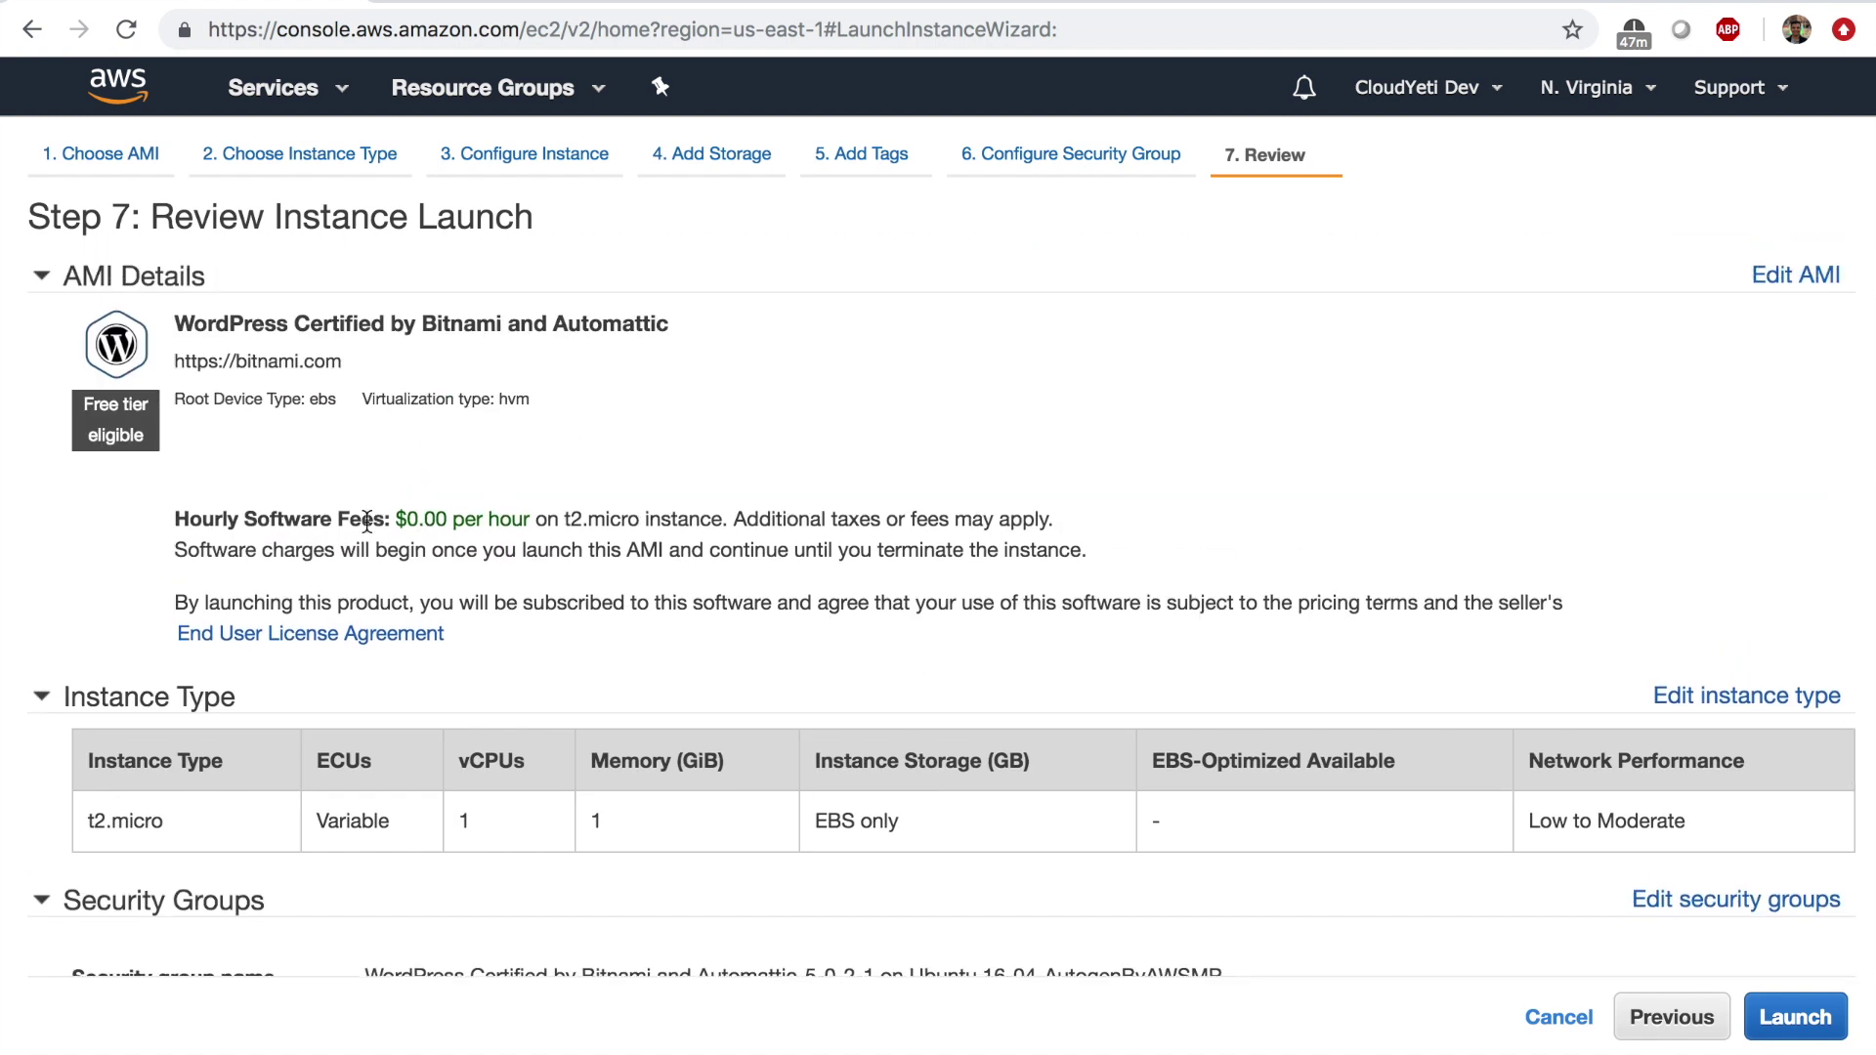
left_click_drag(286, 521, 515, 519)
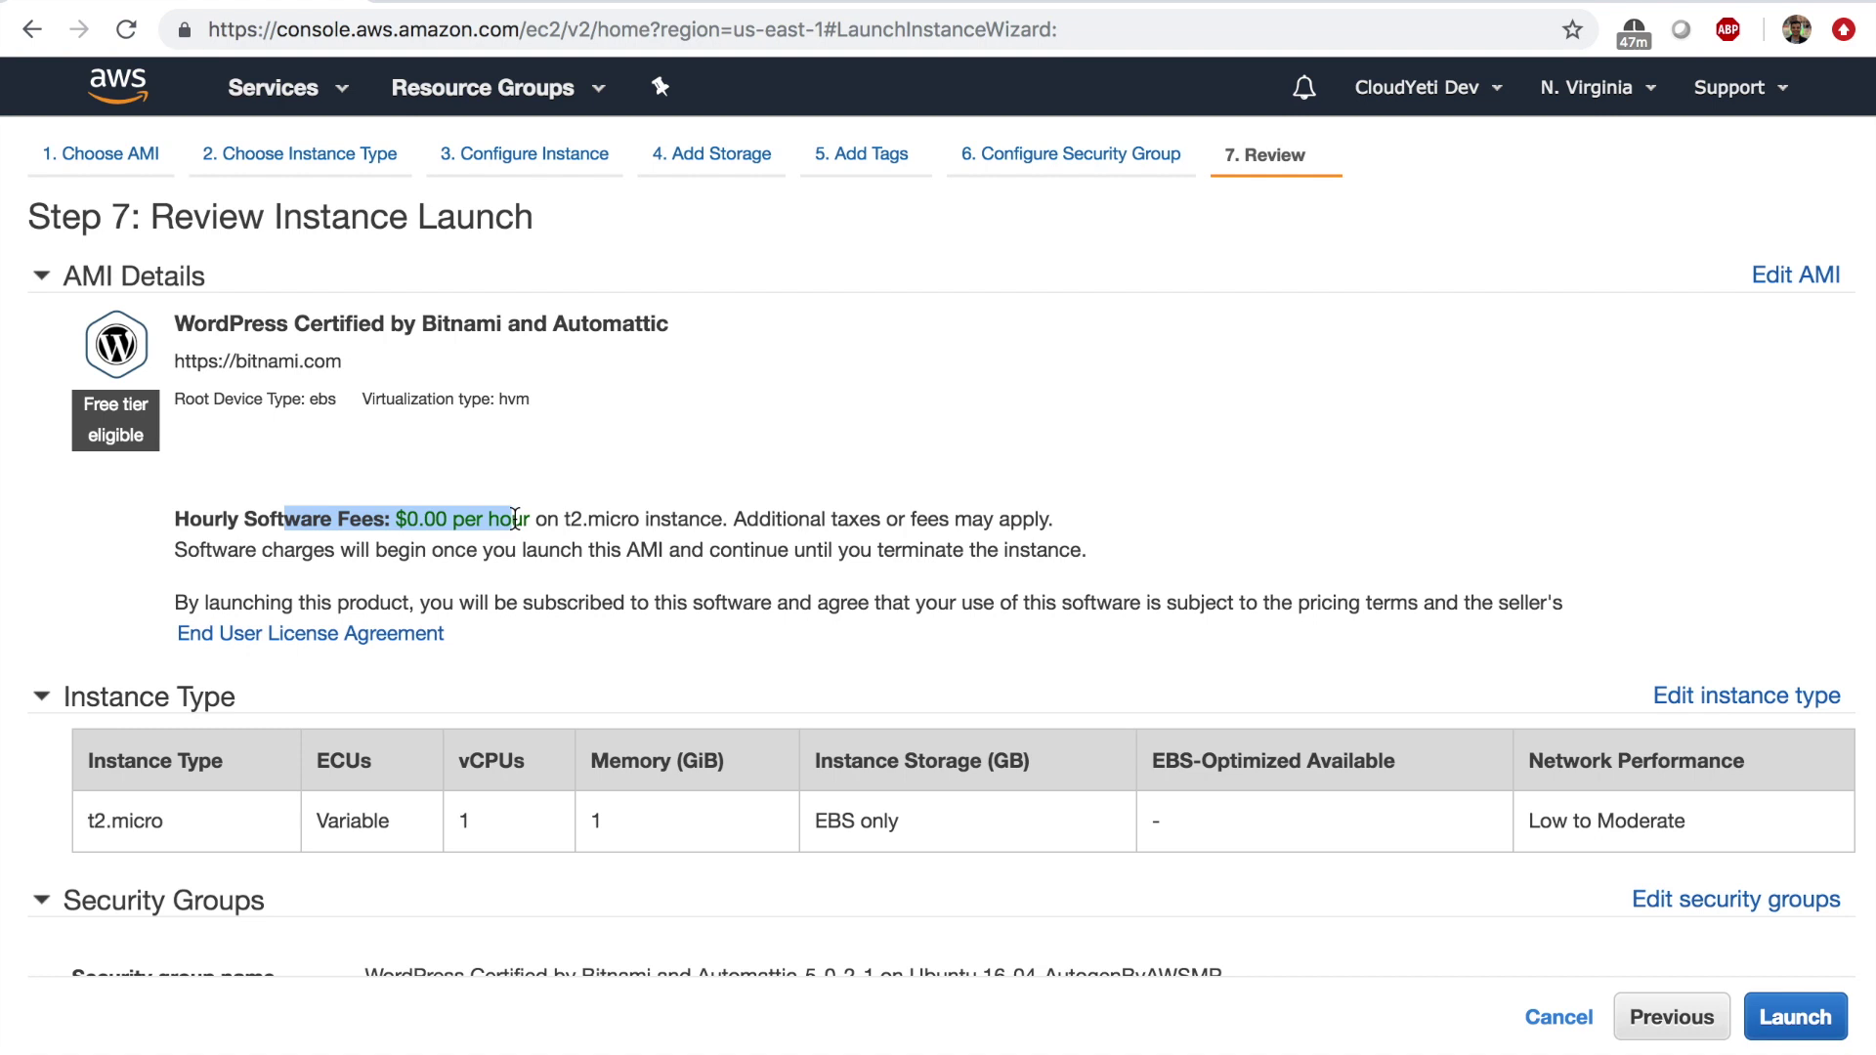
Launch the instance with the existing first-instance key pair, acknowledging the private key file.
left_click(1788, 1021)
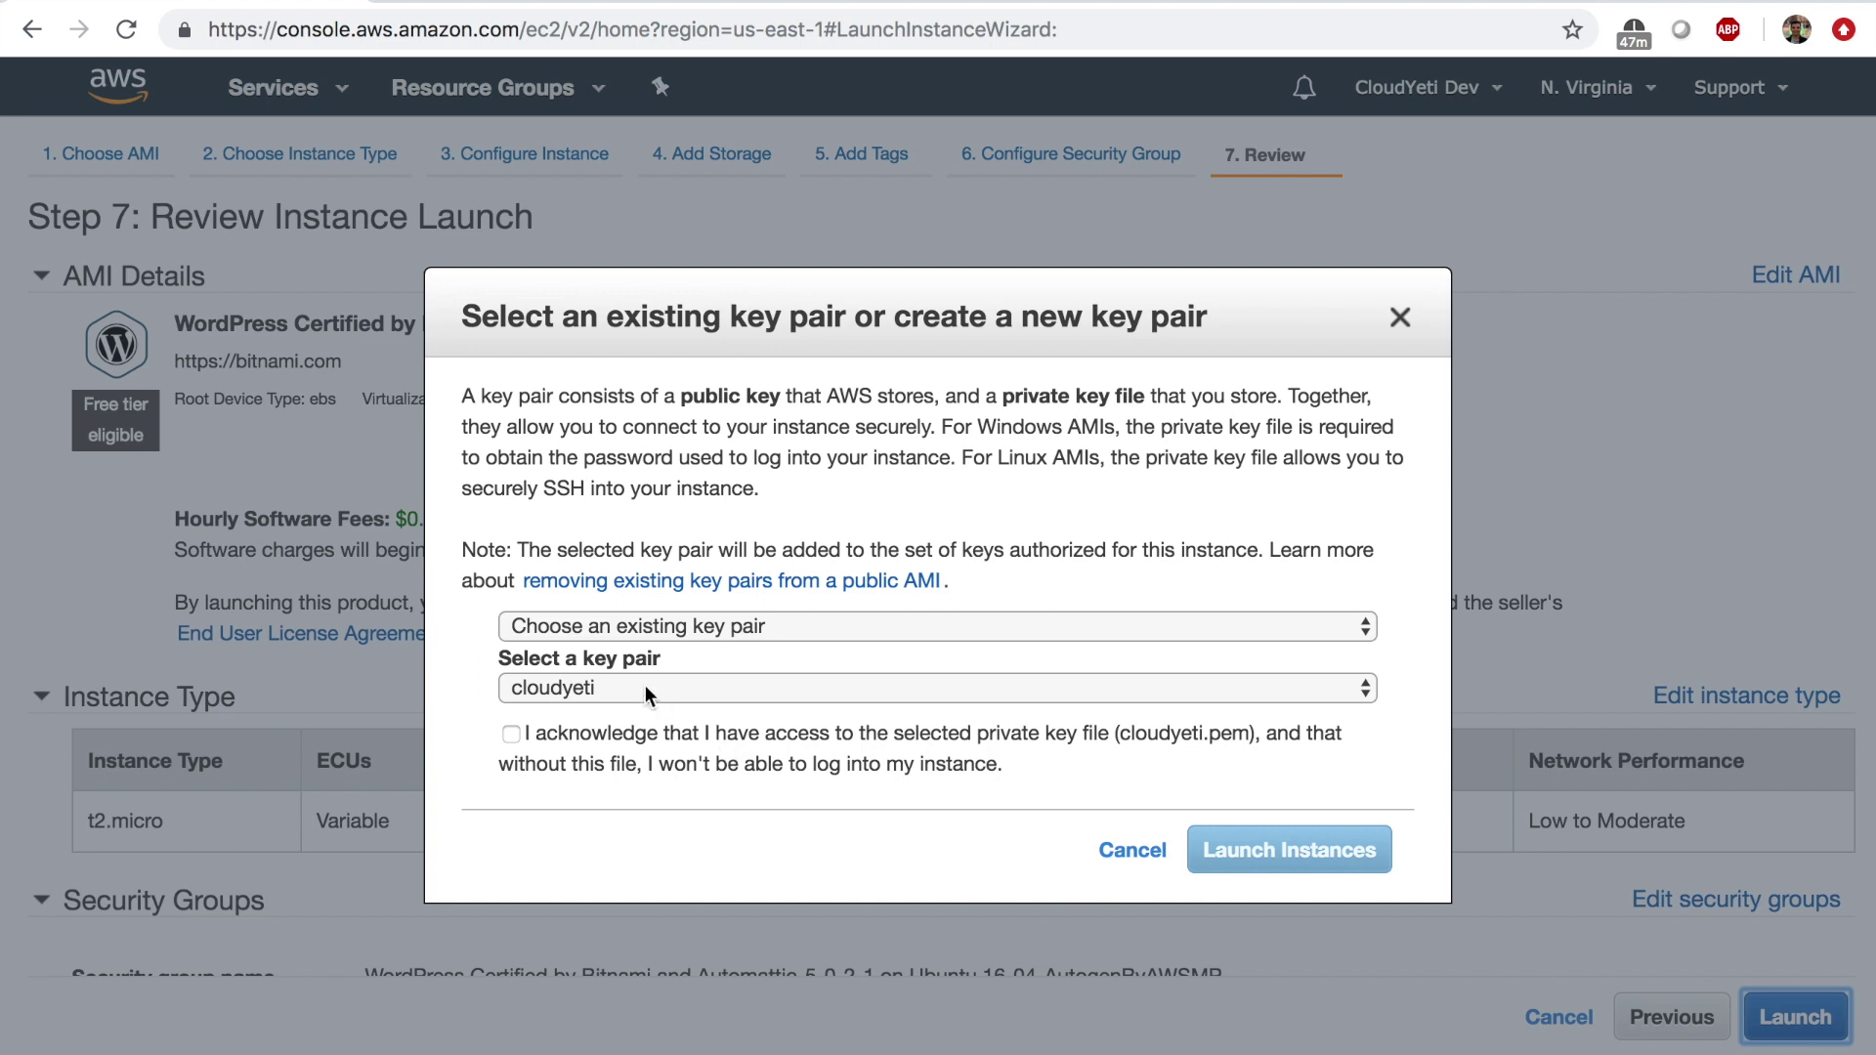
left_click(645, 684)
left_click(616, 713)
left_click(589, 731)
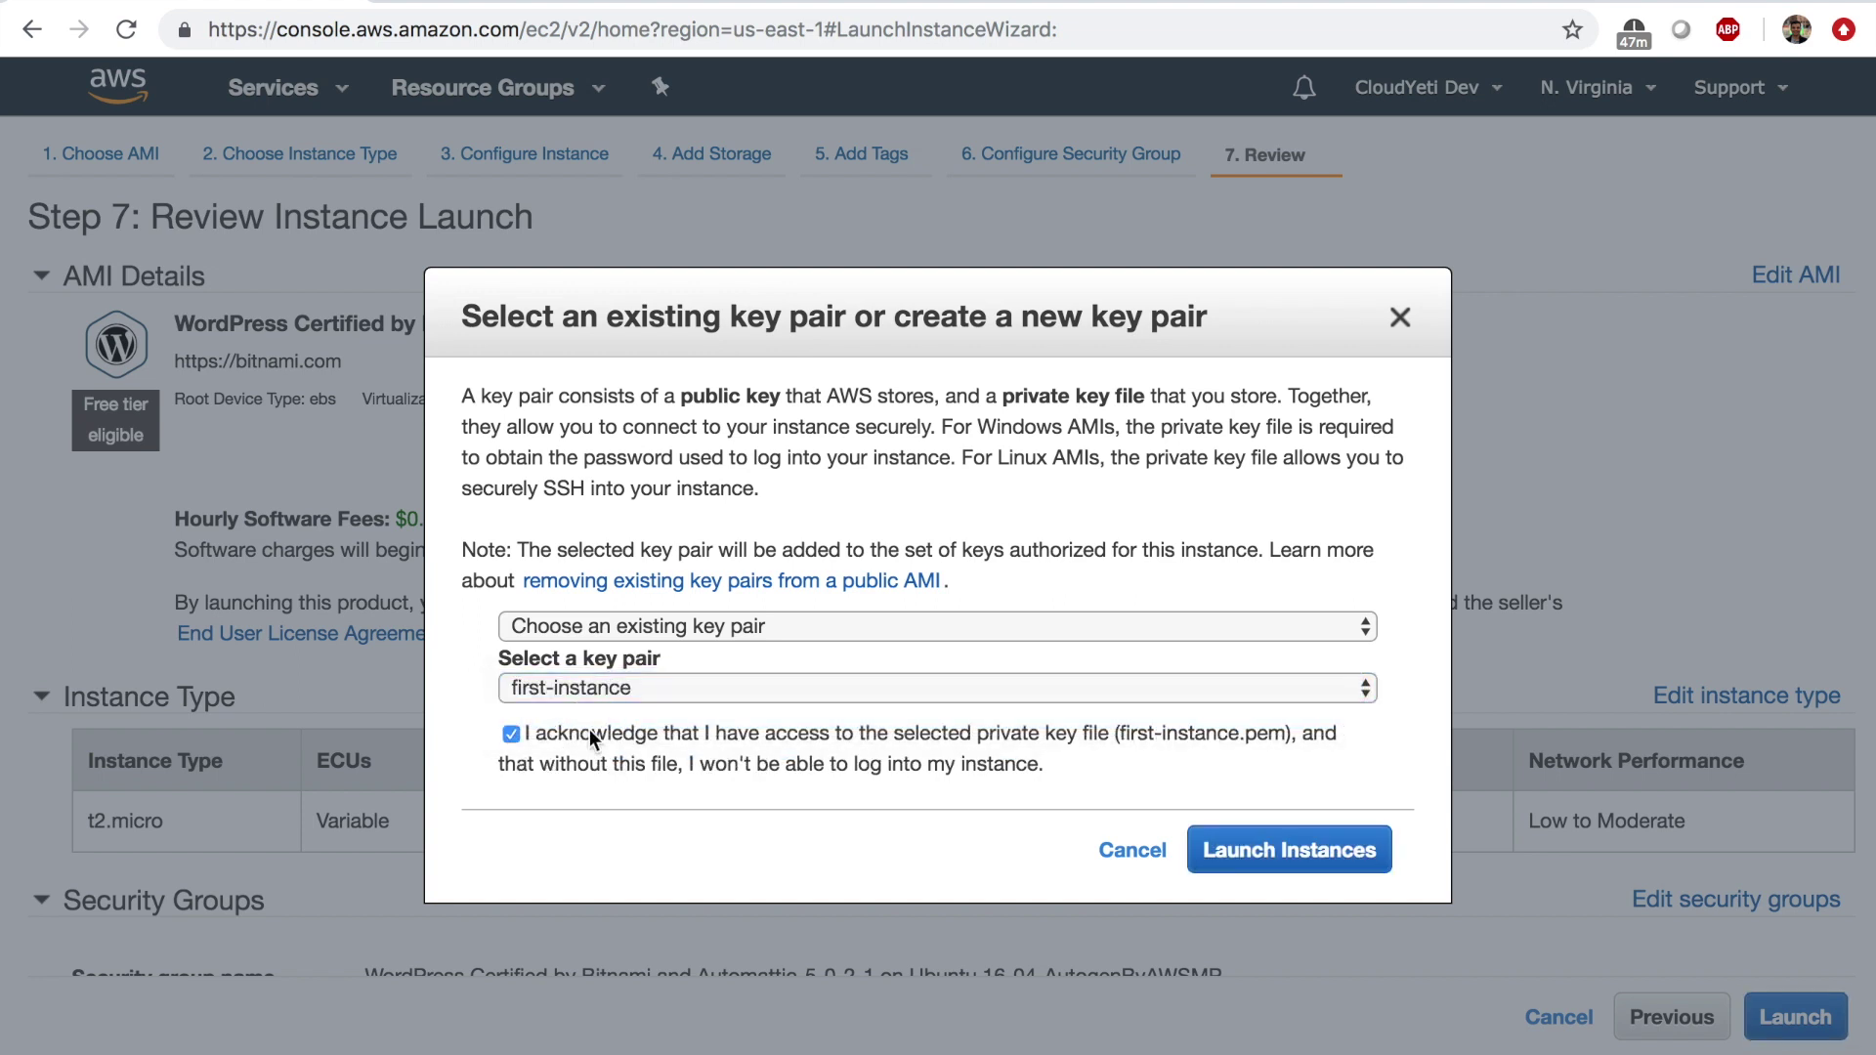
left_click(1310, 868)
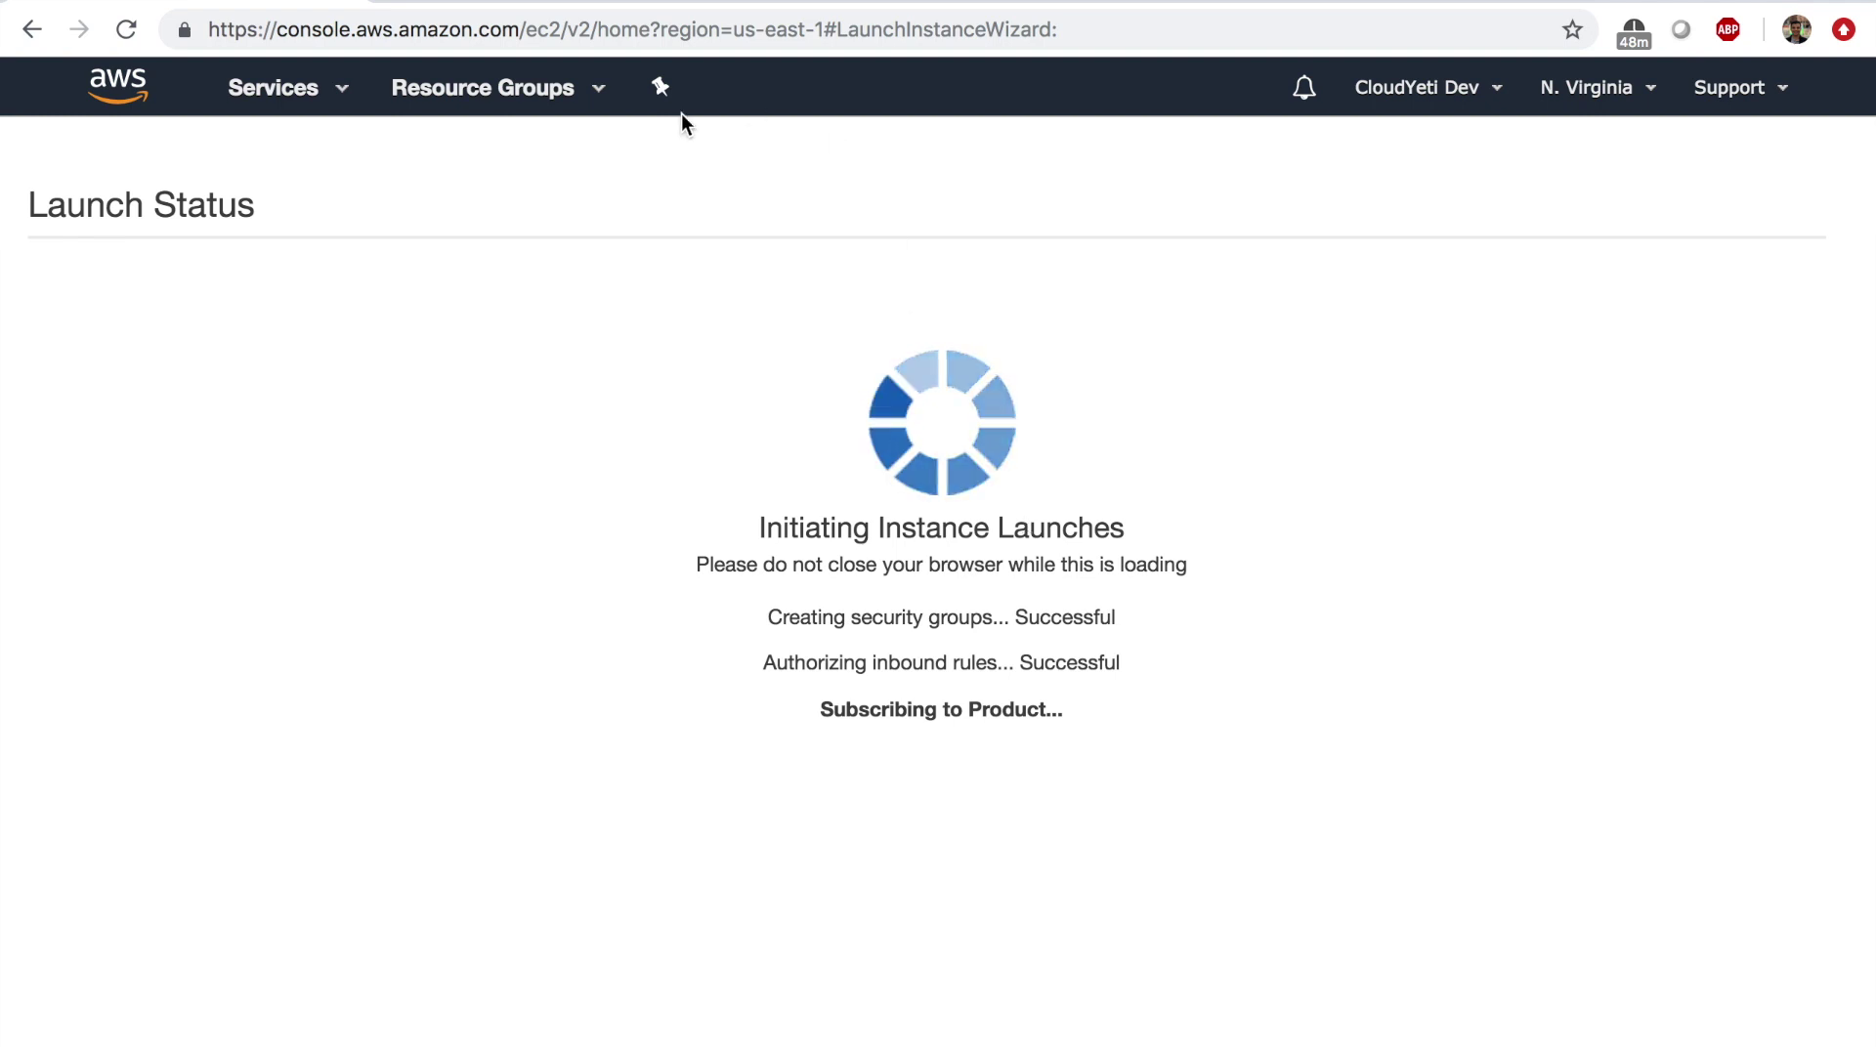
Return to EC2 and start another launch on the AWS Marketplace images tab.
left_click(322, 111)
left_click(461, 322)
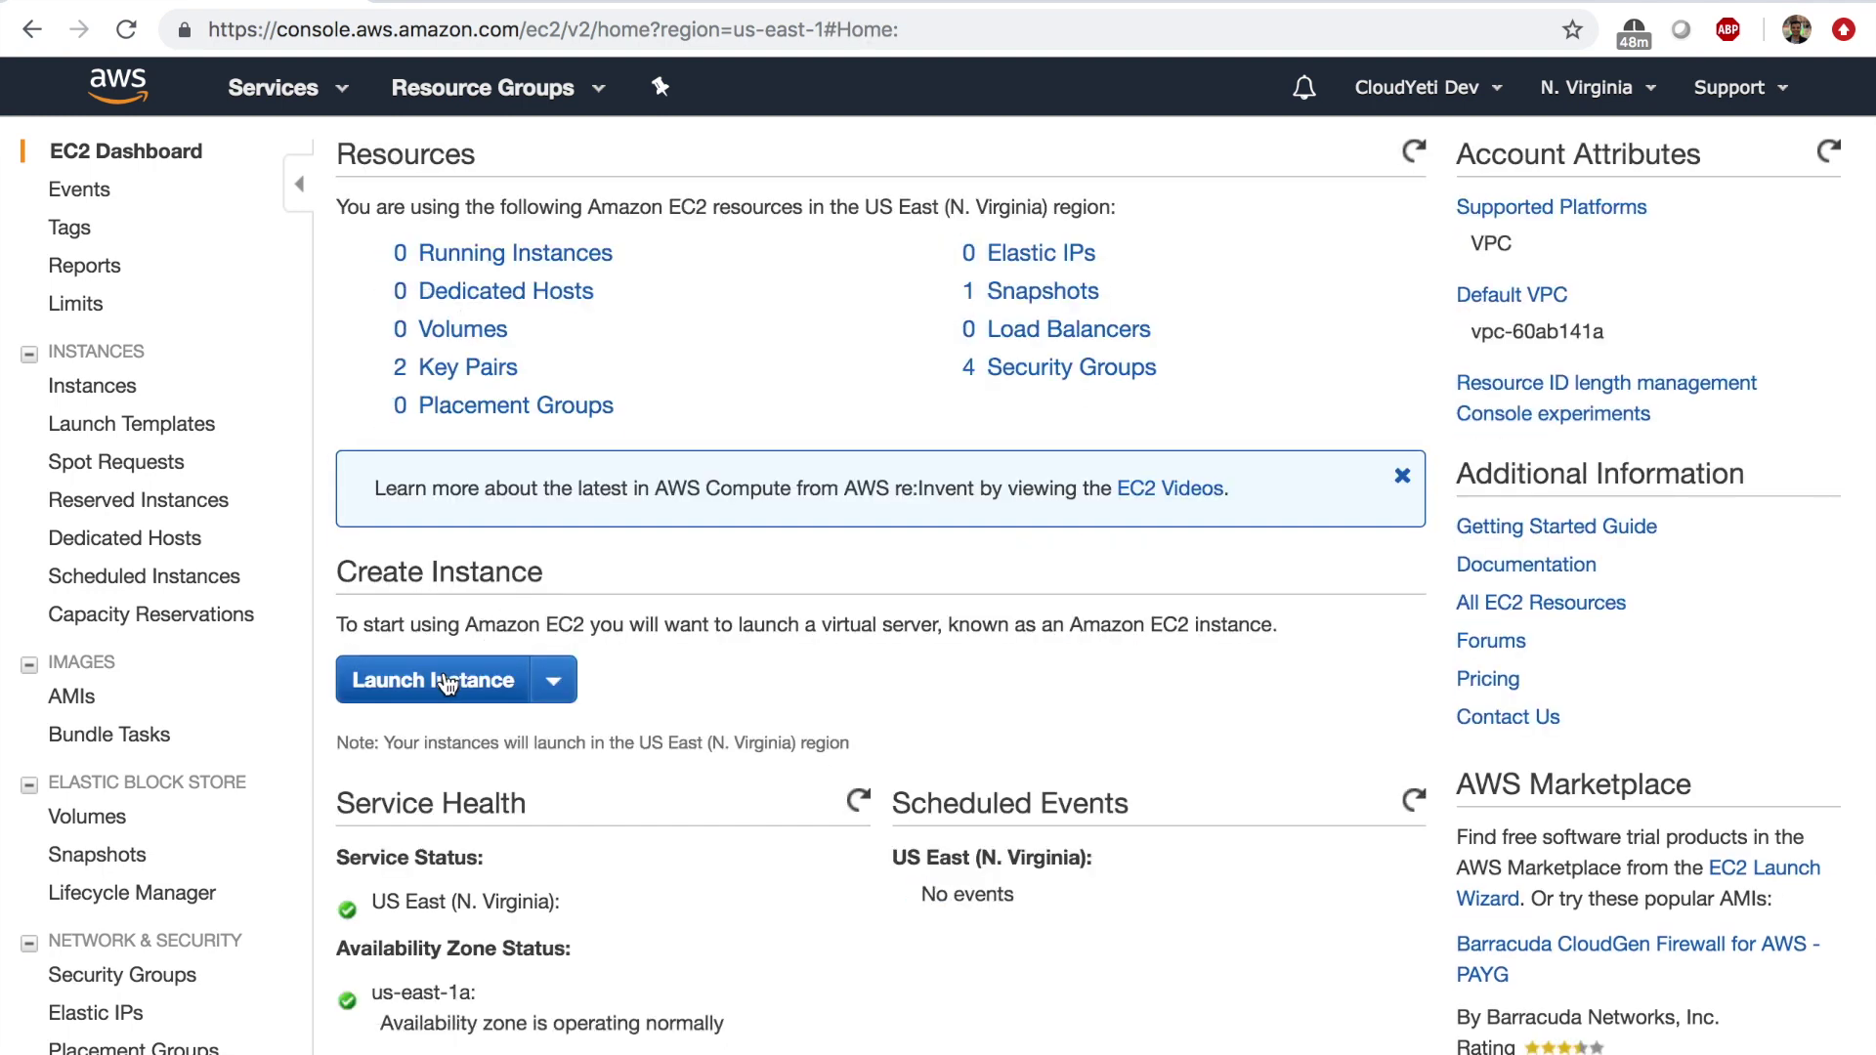
left_click(447, 683)
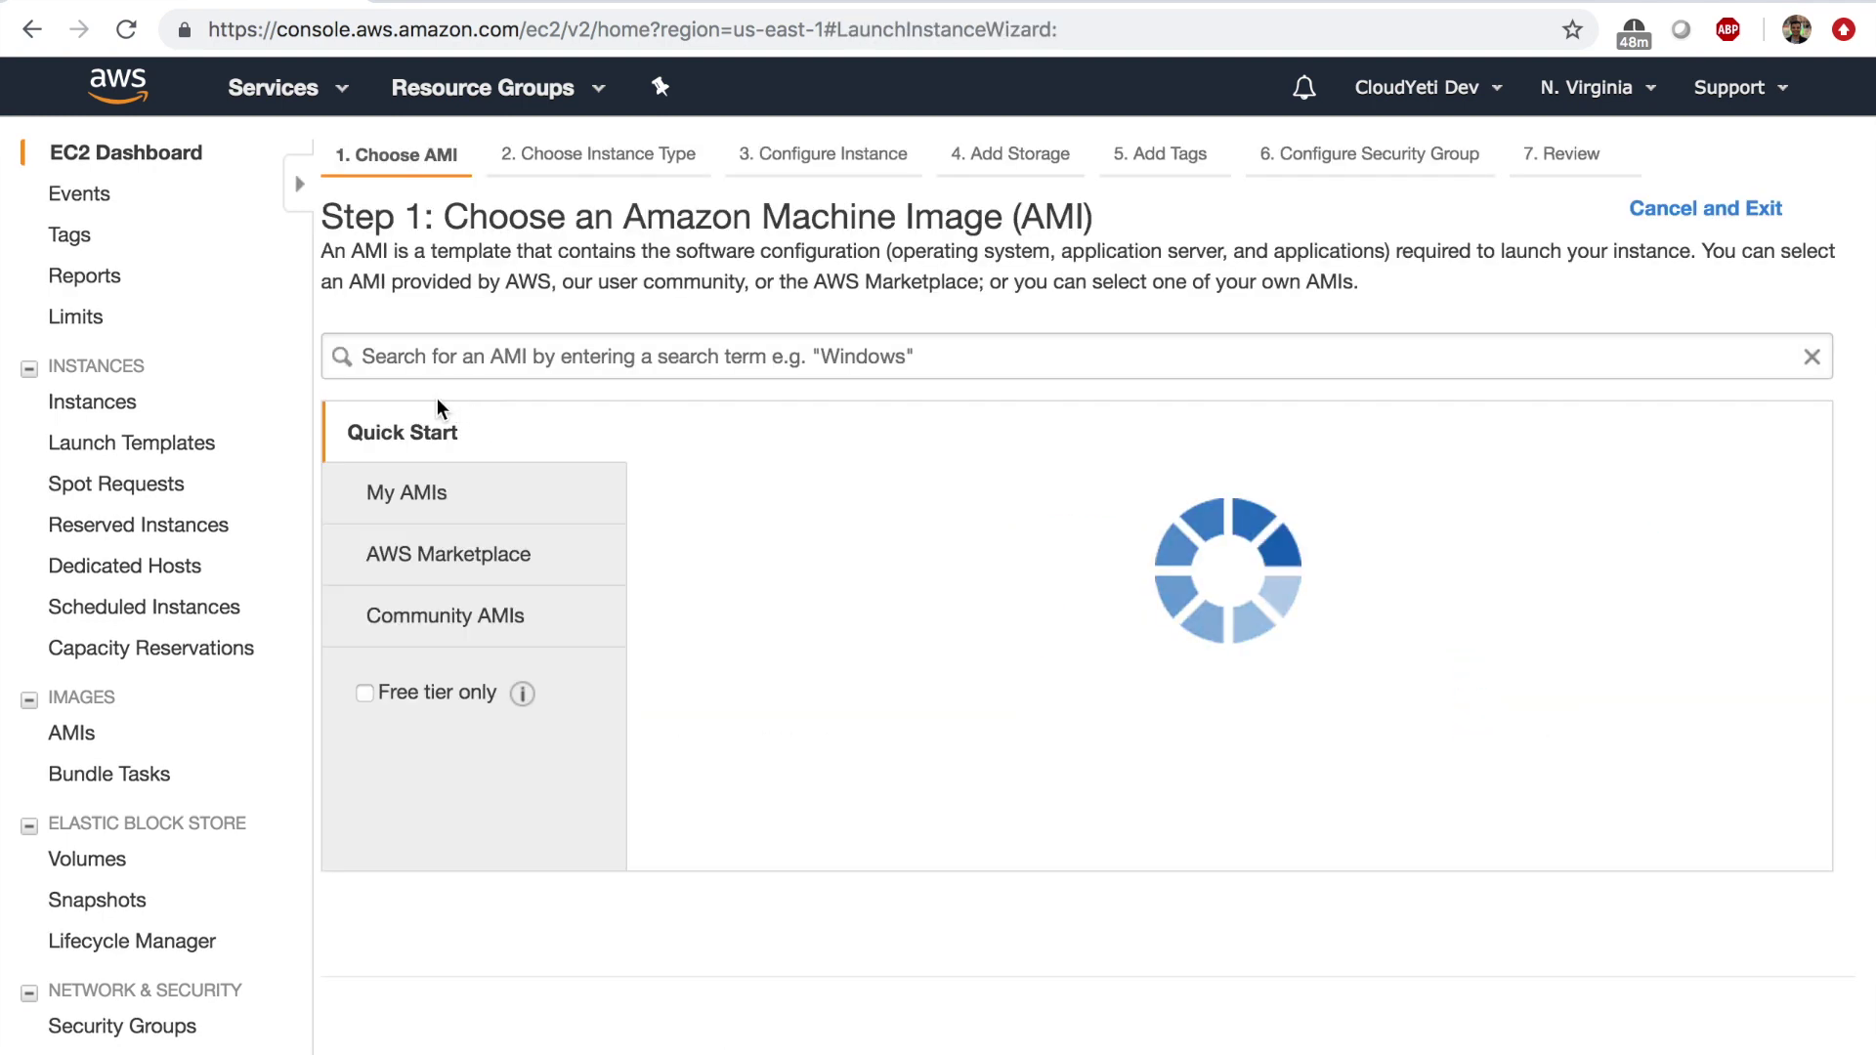
left_click(147, 564)
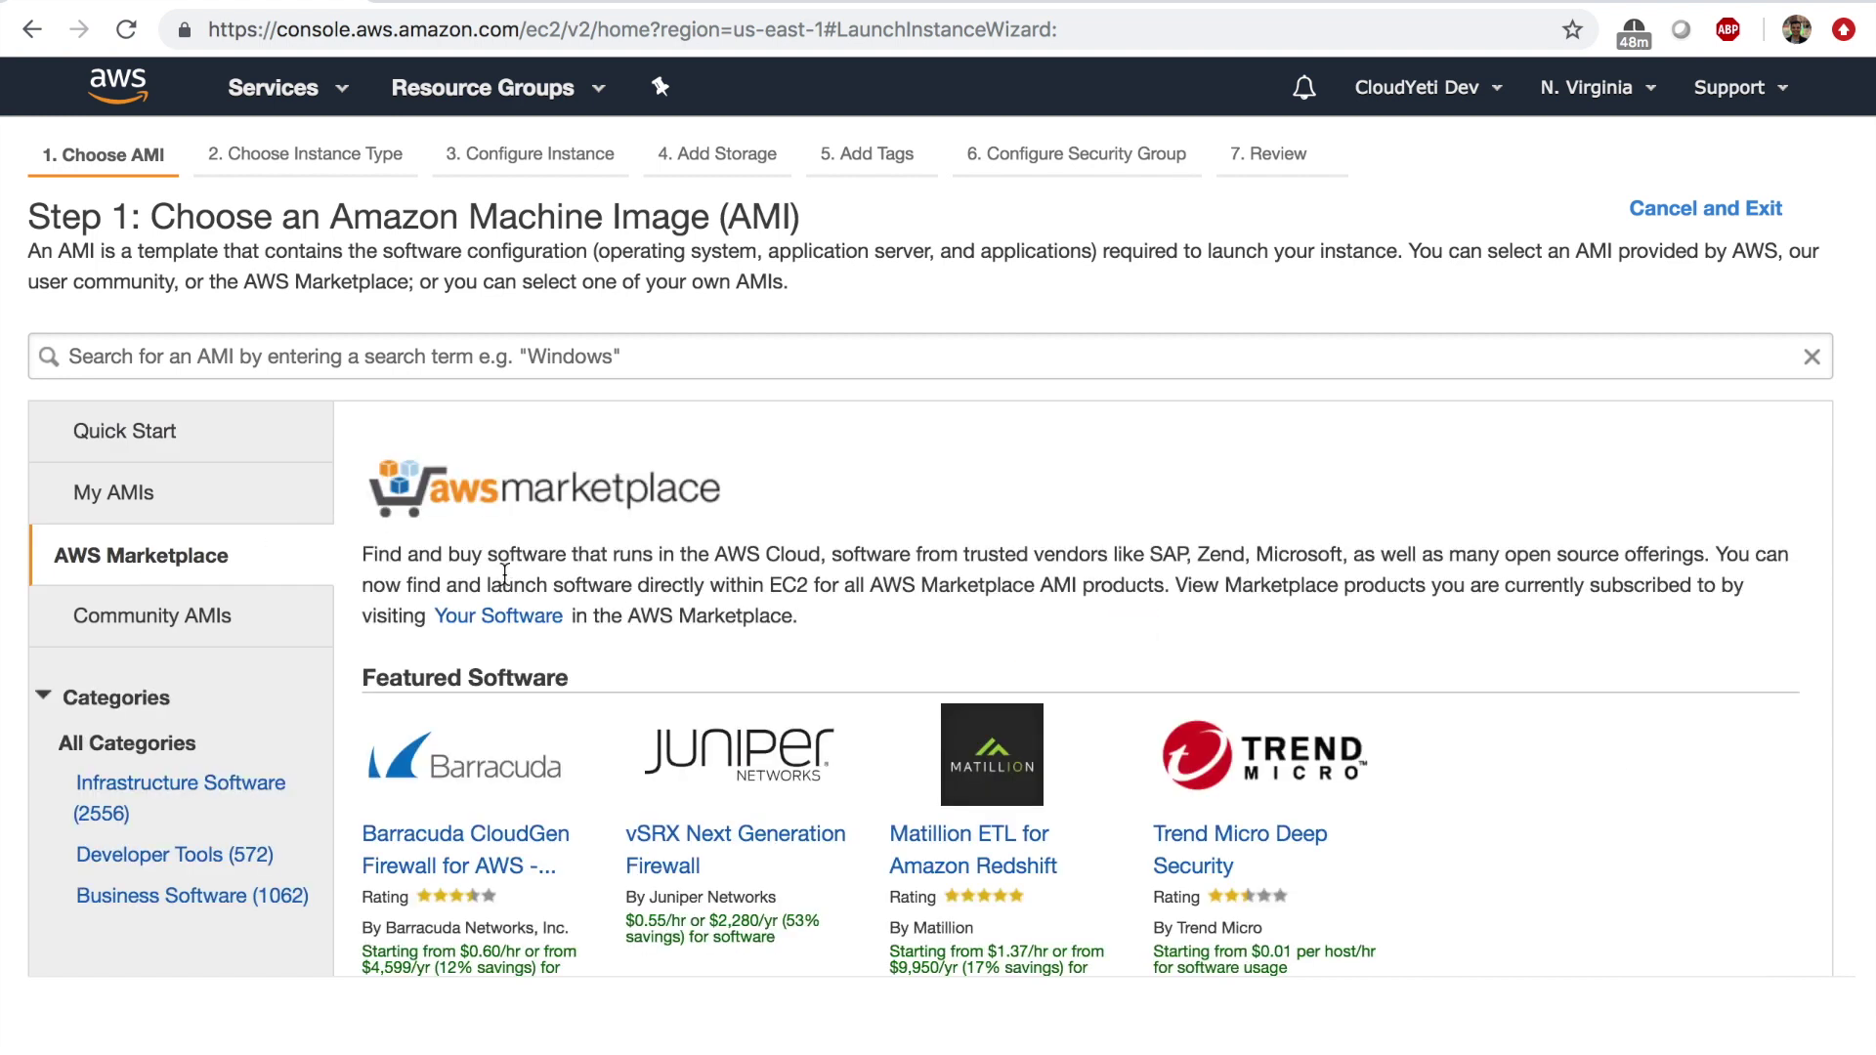
Scroll through the featured and popular Marketplace software, checking Matillion's pricing.
scroll(629, 605, "down", 3)
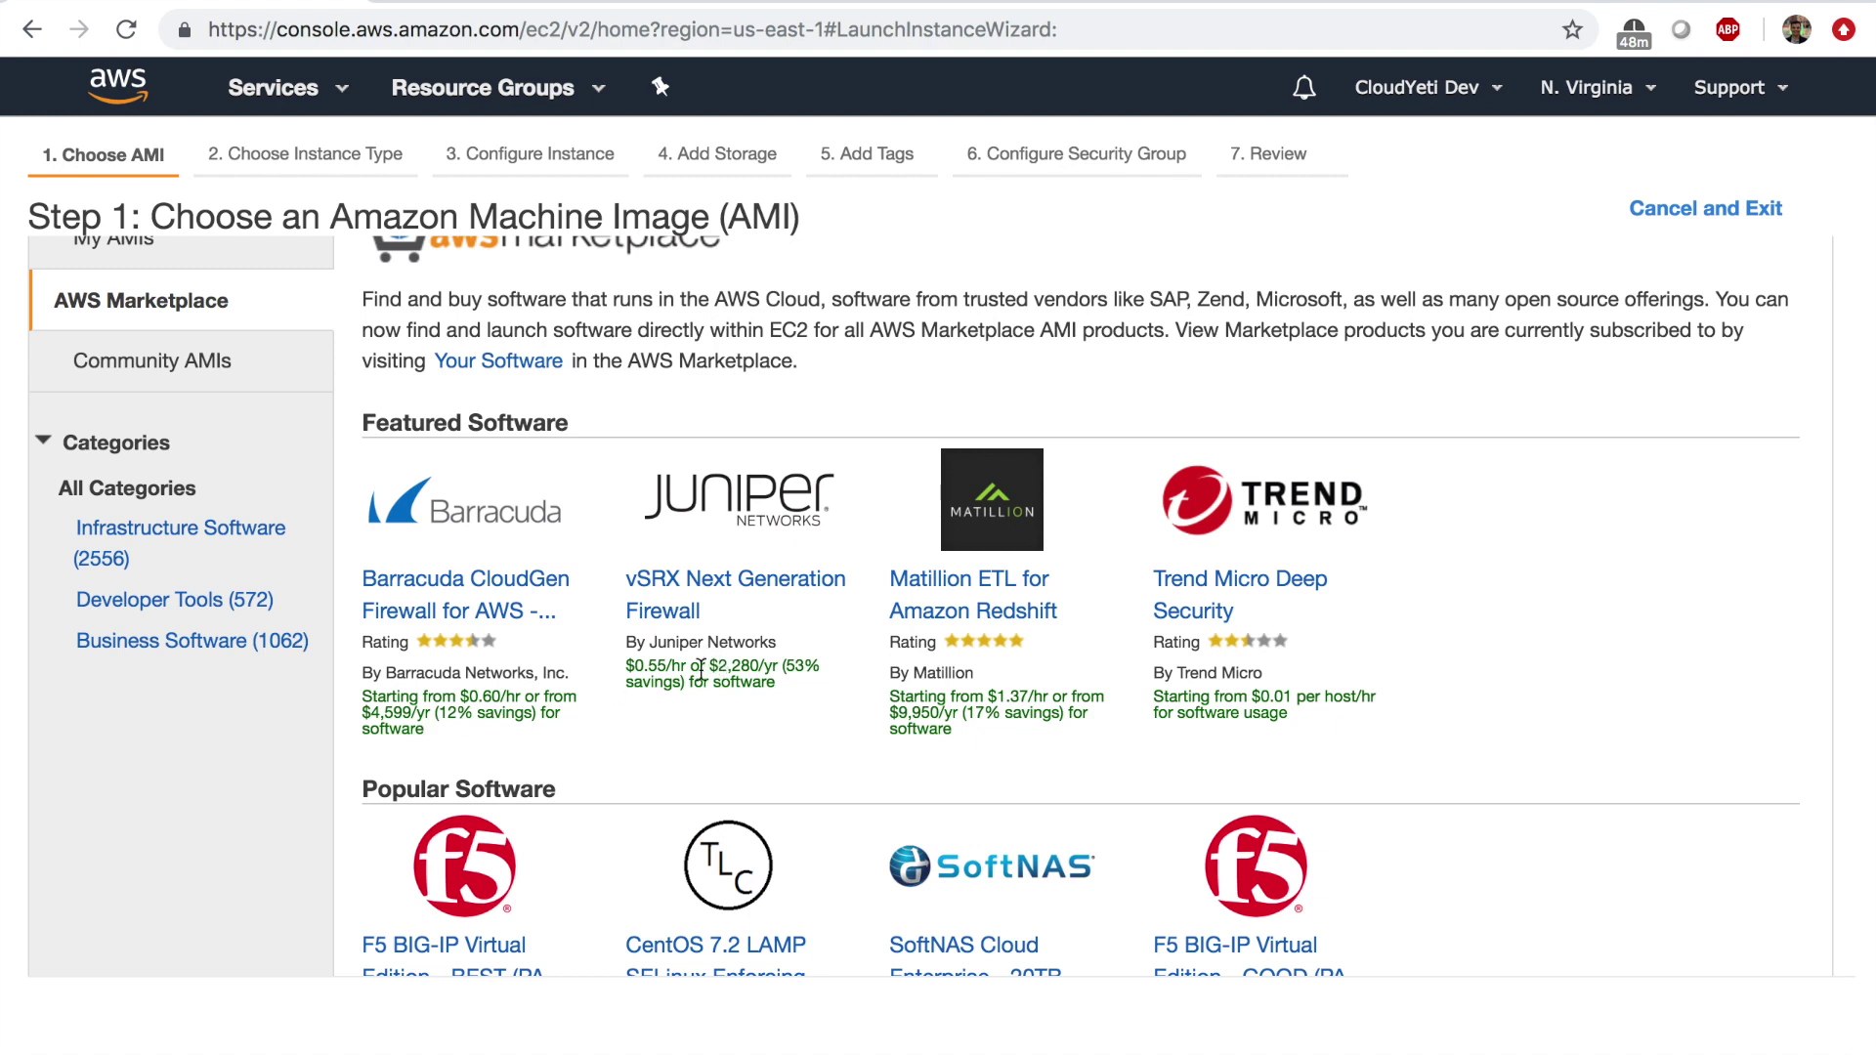
left_click_drag(889, 696, 997, 749)
scroll(996, 742, "down", 5)
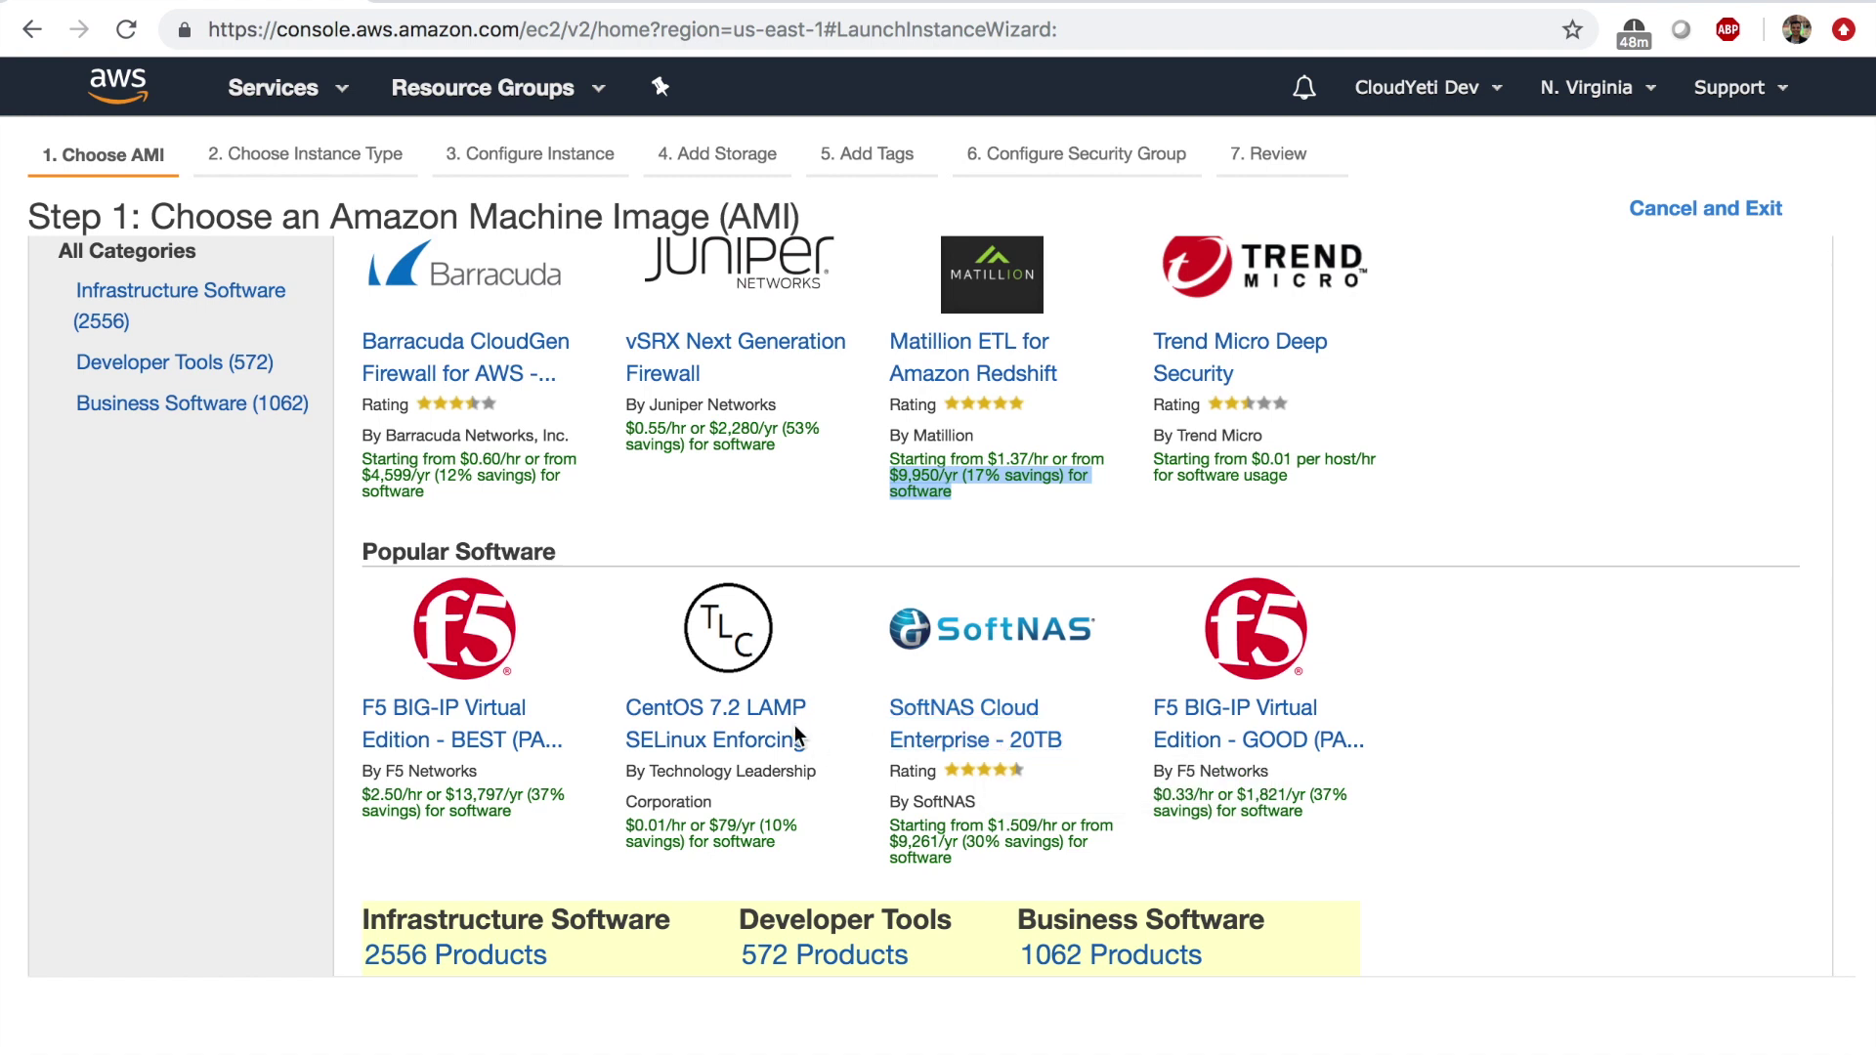
scroll(727, 470, "down", 8)
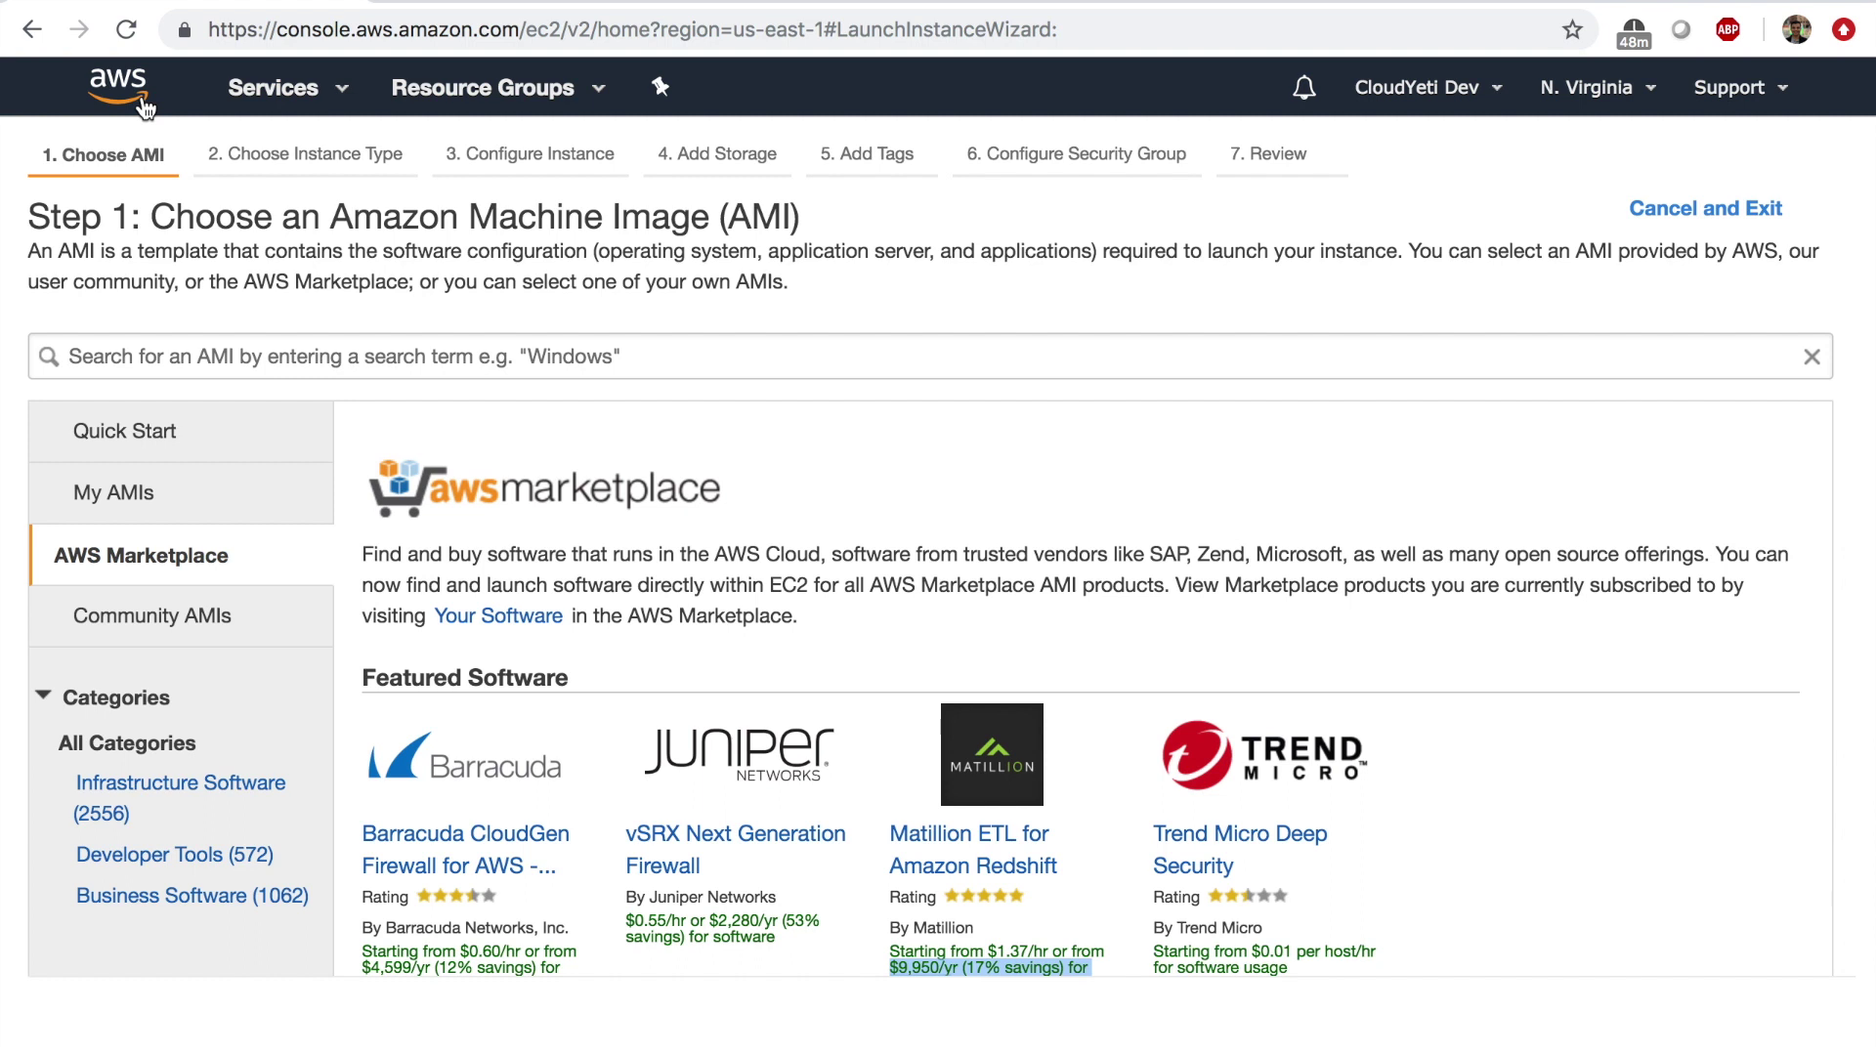
left_click(277, 98)
From the EC2 Instances list, open Wordpress-instance's public IP 3.88.205.115 in the browser.
left_click(469, 327)
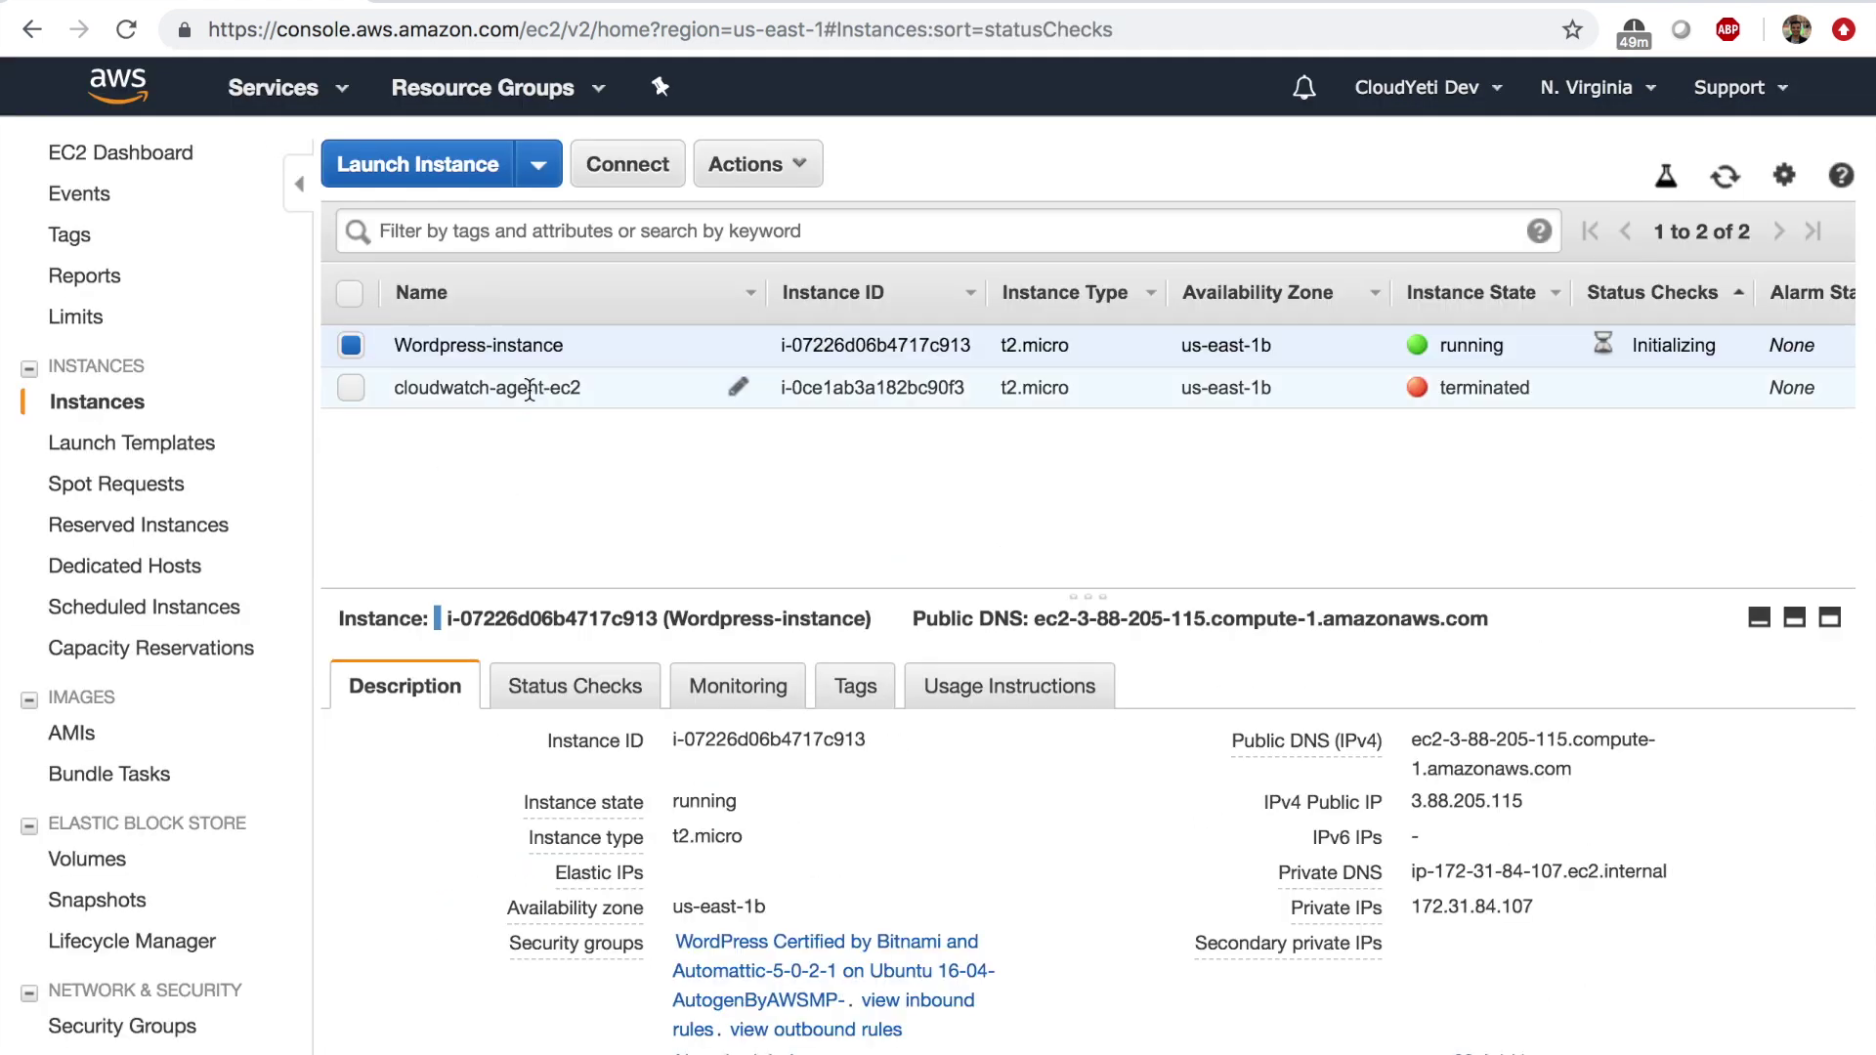
double_click(1486, 810)
left_click(1486, 809)
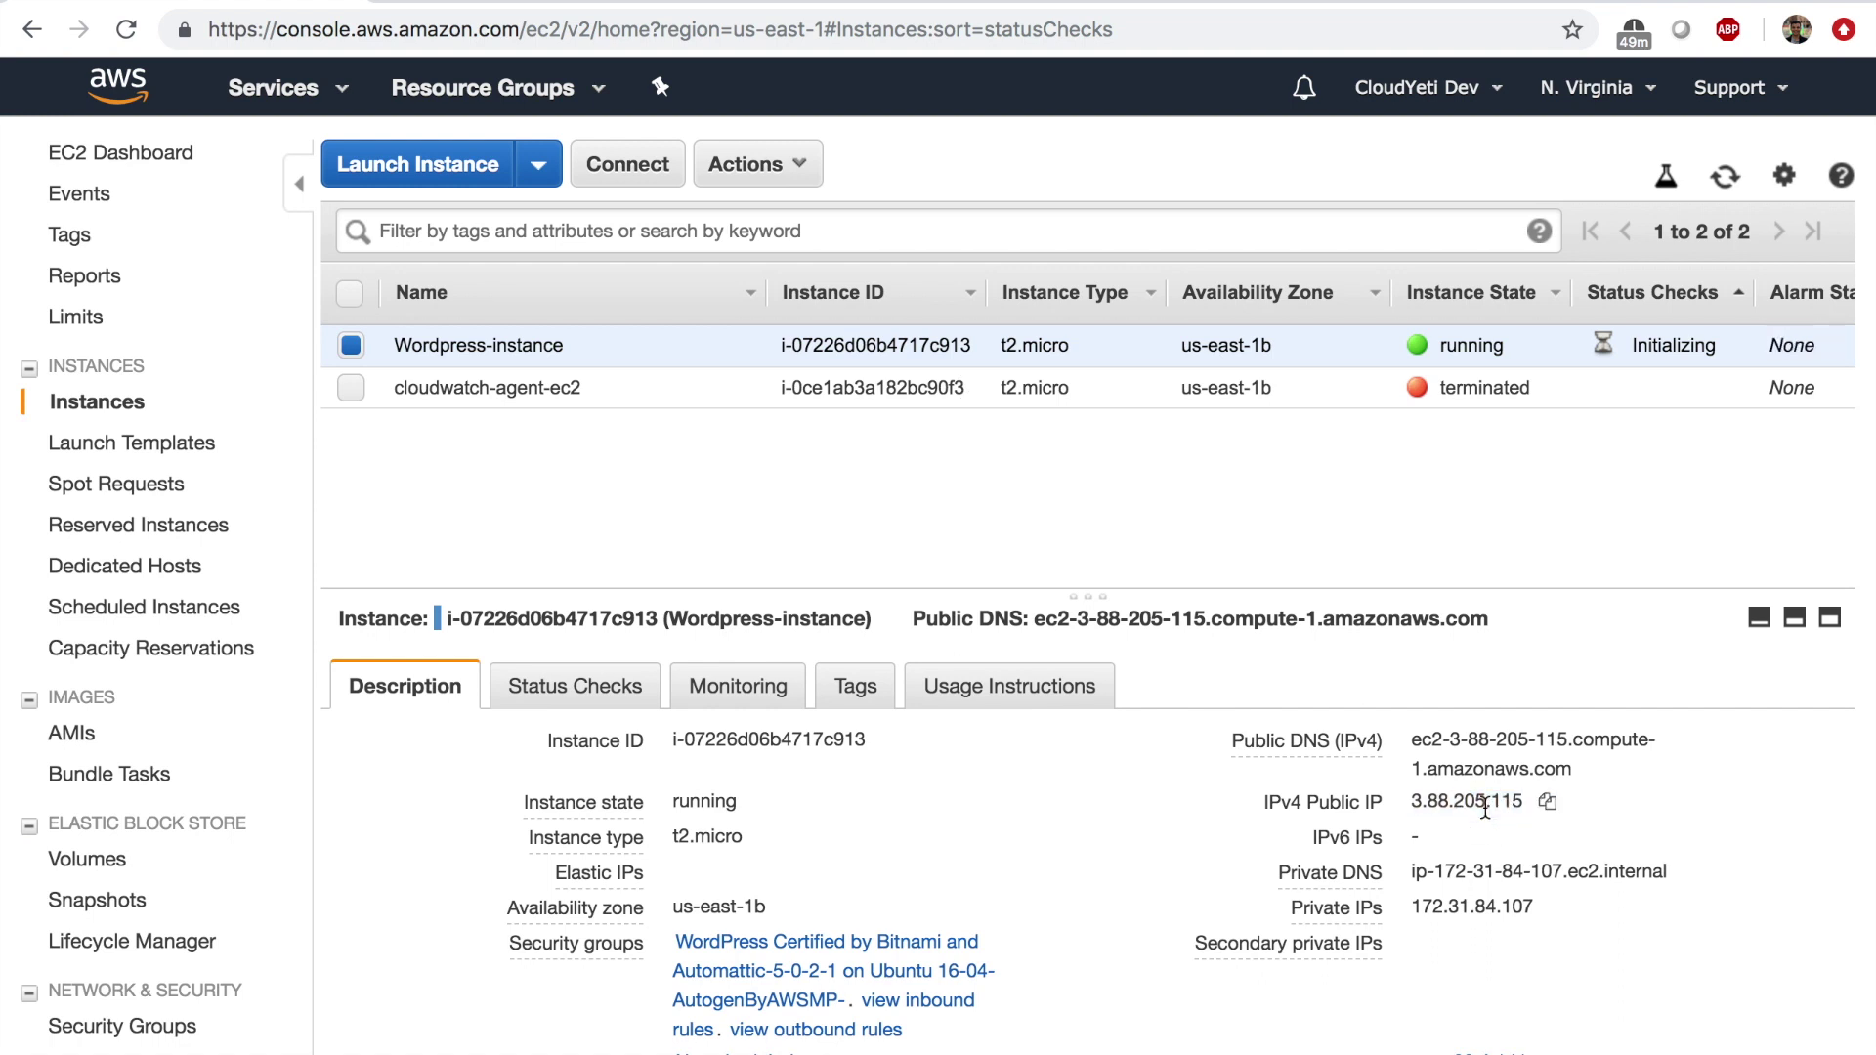
double_click(1486, 809)
right_click(1485, 810)
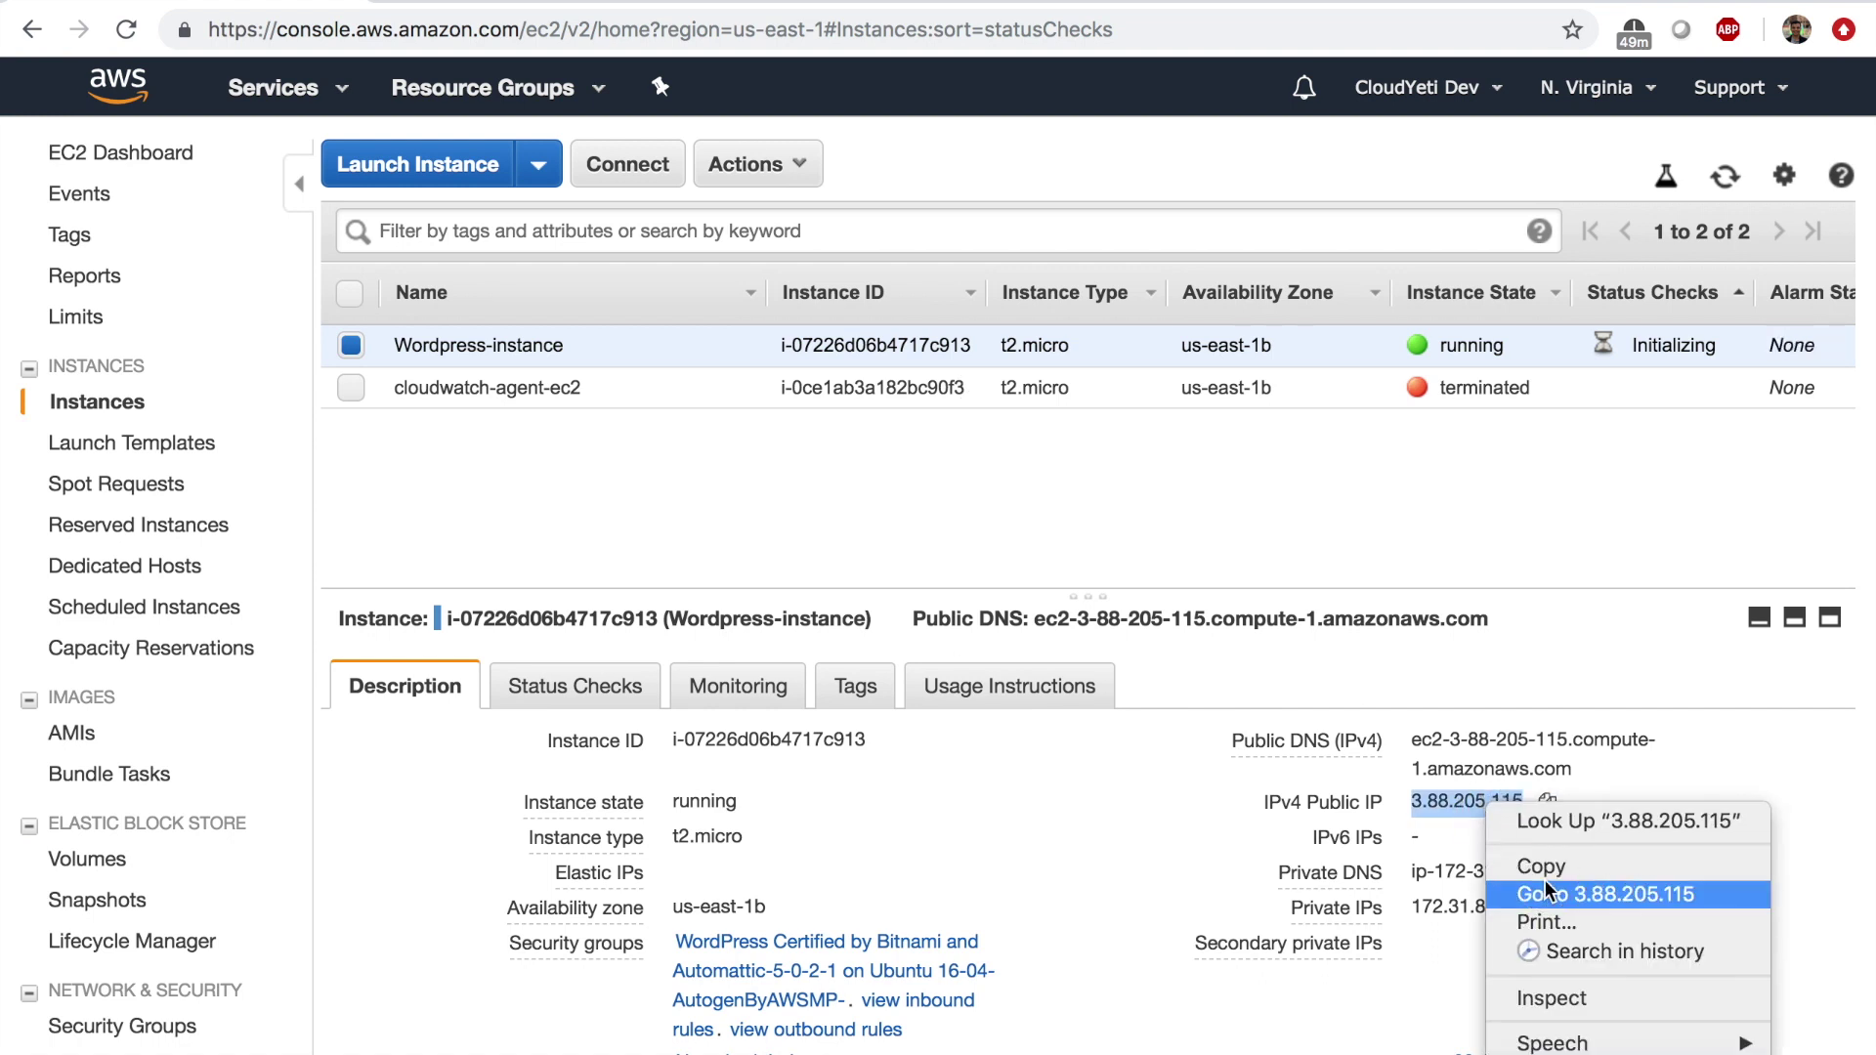
left_click(1545, 892)
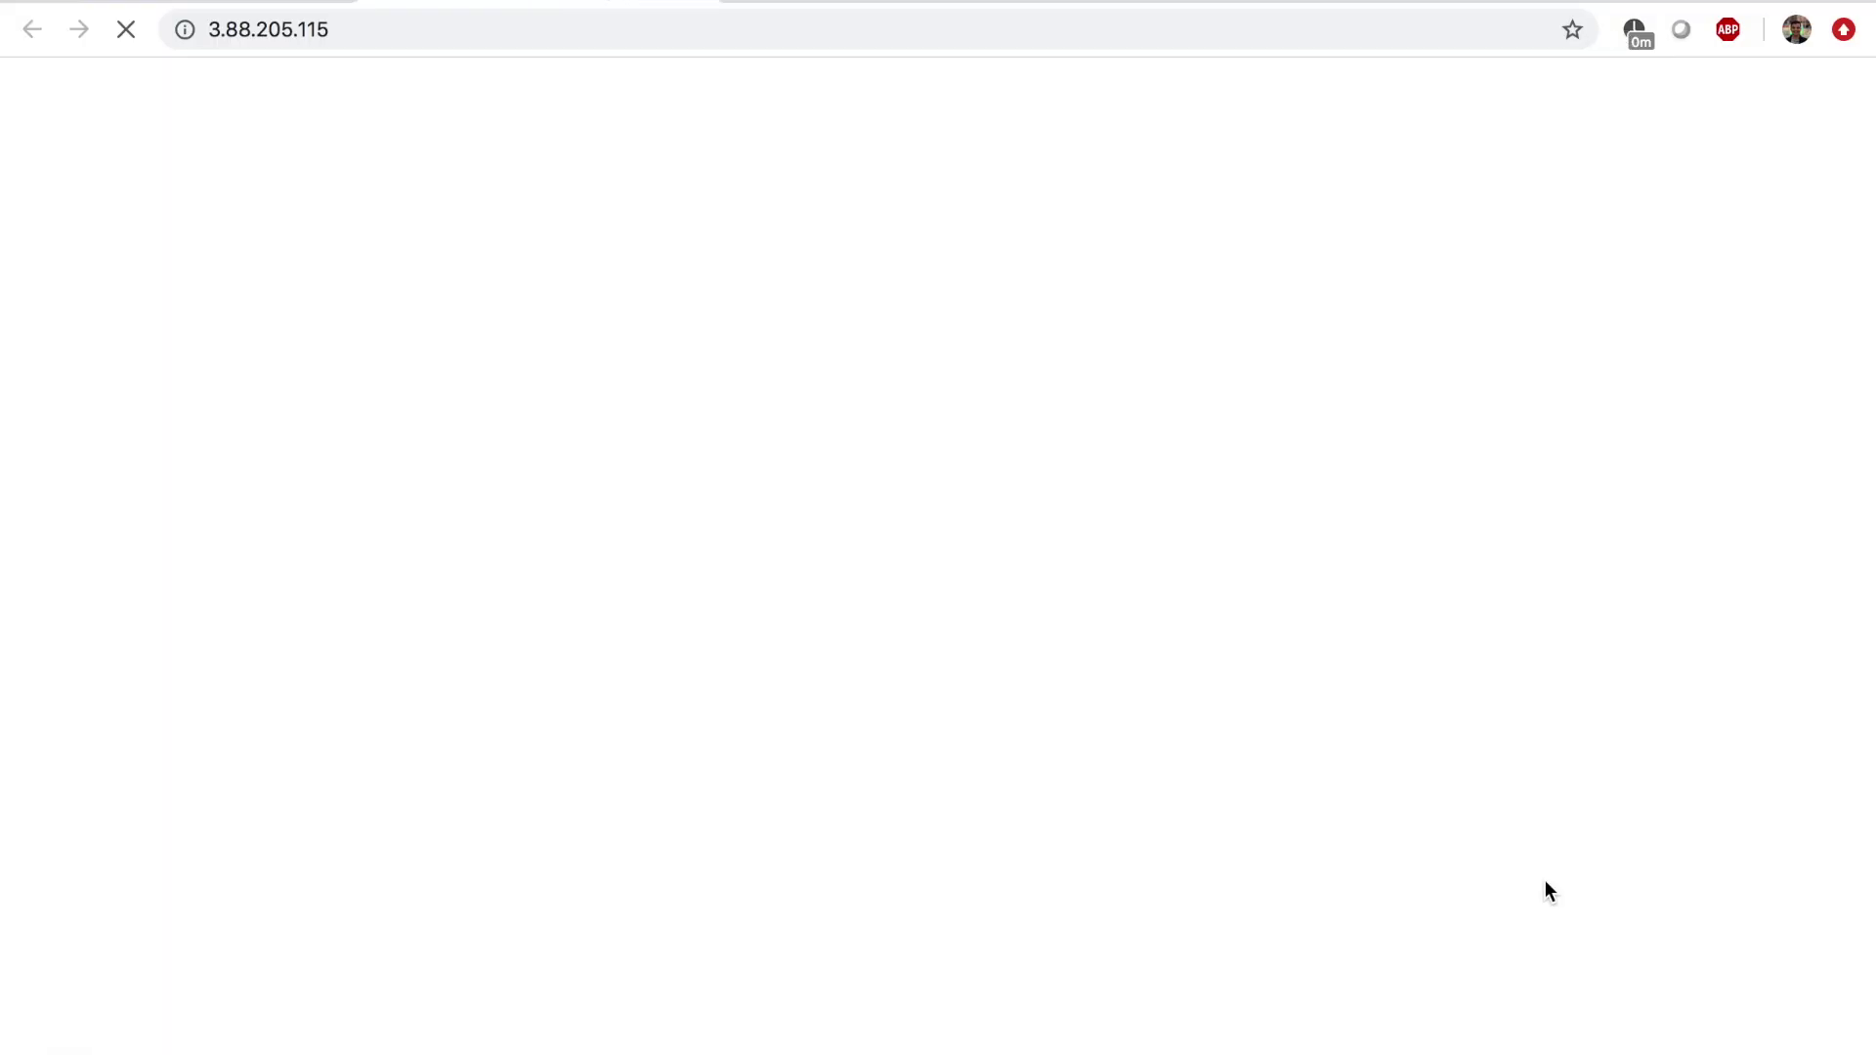
Let the blog at 3.88.205.115 load and scroll past the Hello world! post and widgets.
left_click(371, 27)
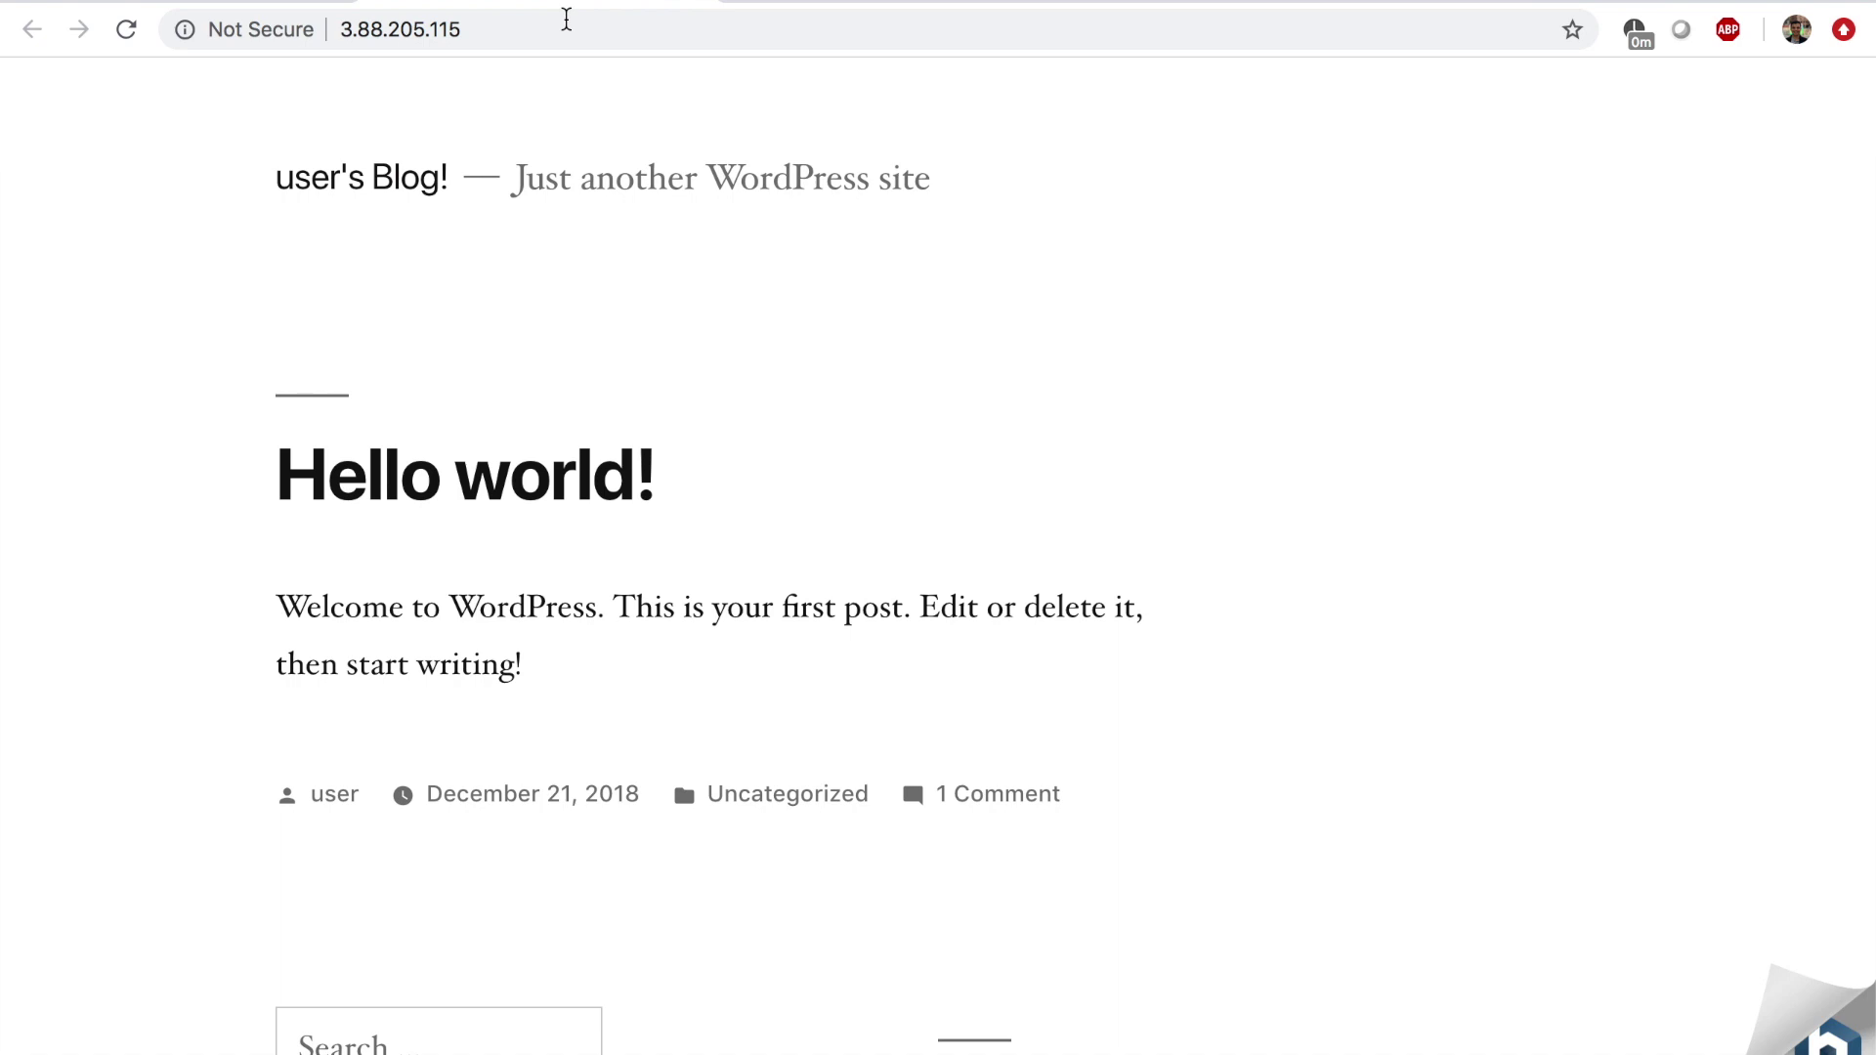
scroll(589, 303, "down", 12)
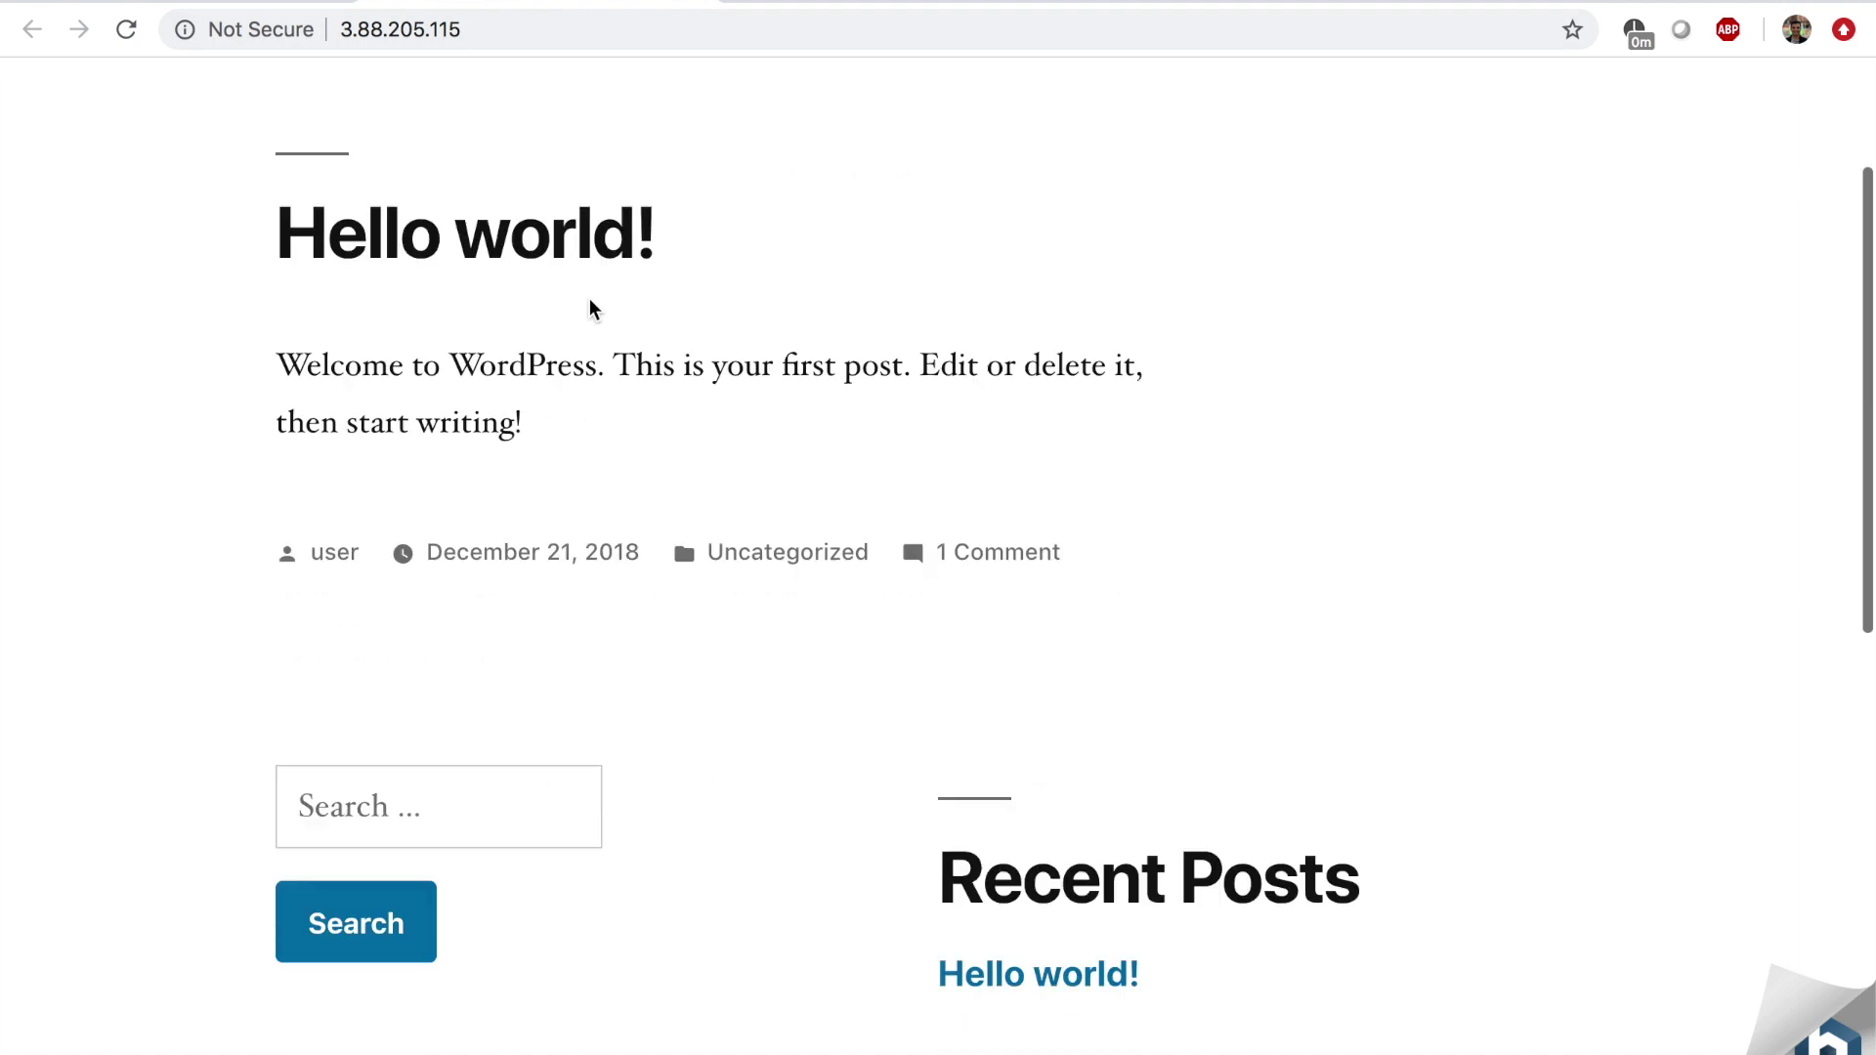
scroll(591, 309, "up", 10)
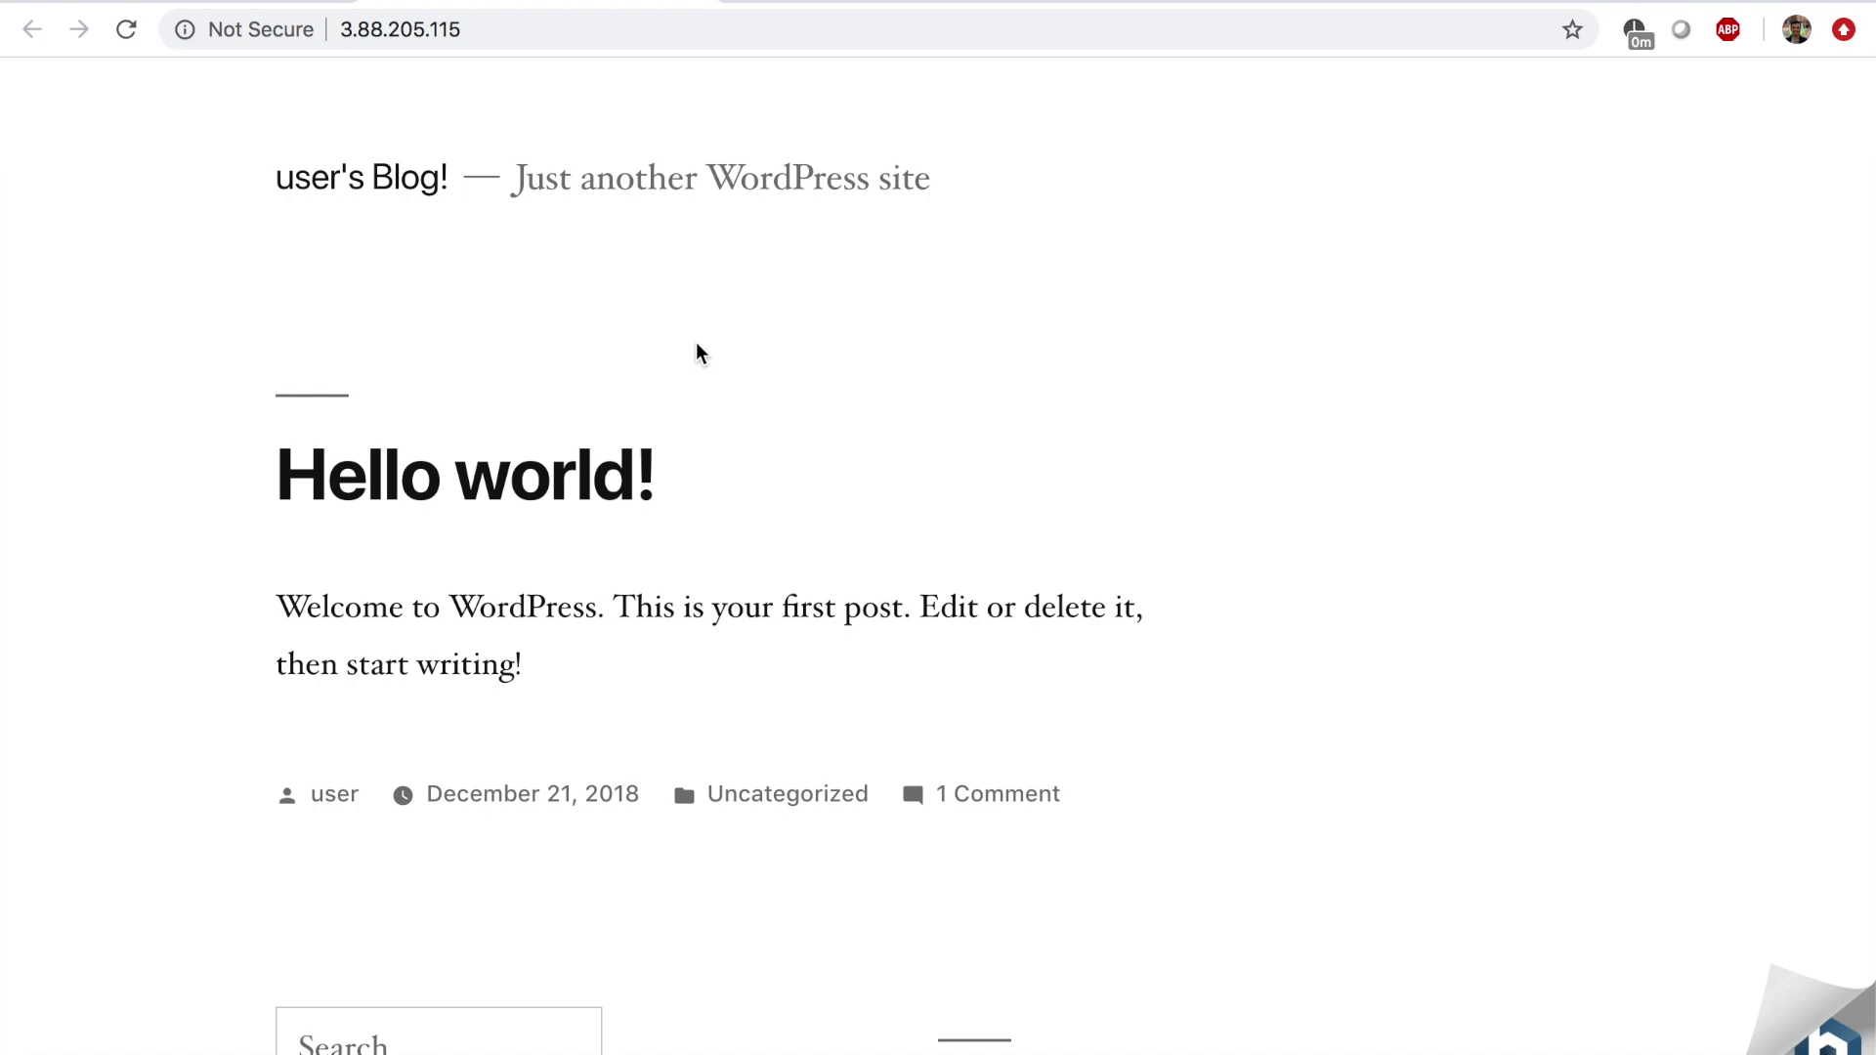
scroll(700, 353, "up", 2)
Open the Bitnami information page and note the default WordPress username 'user'.
mouse_move(1860, 1009)
left_click(1830, 1033)
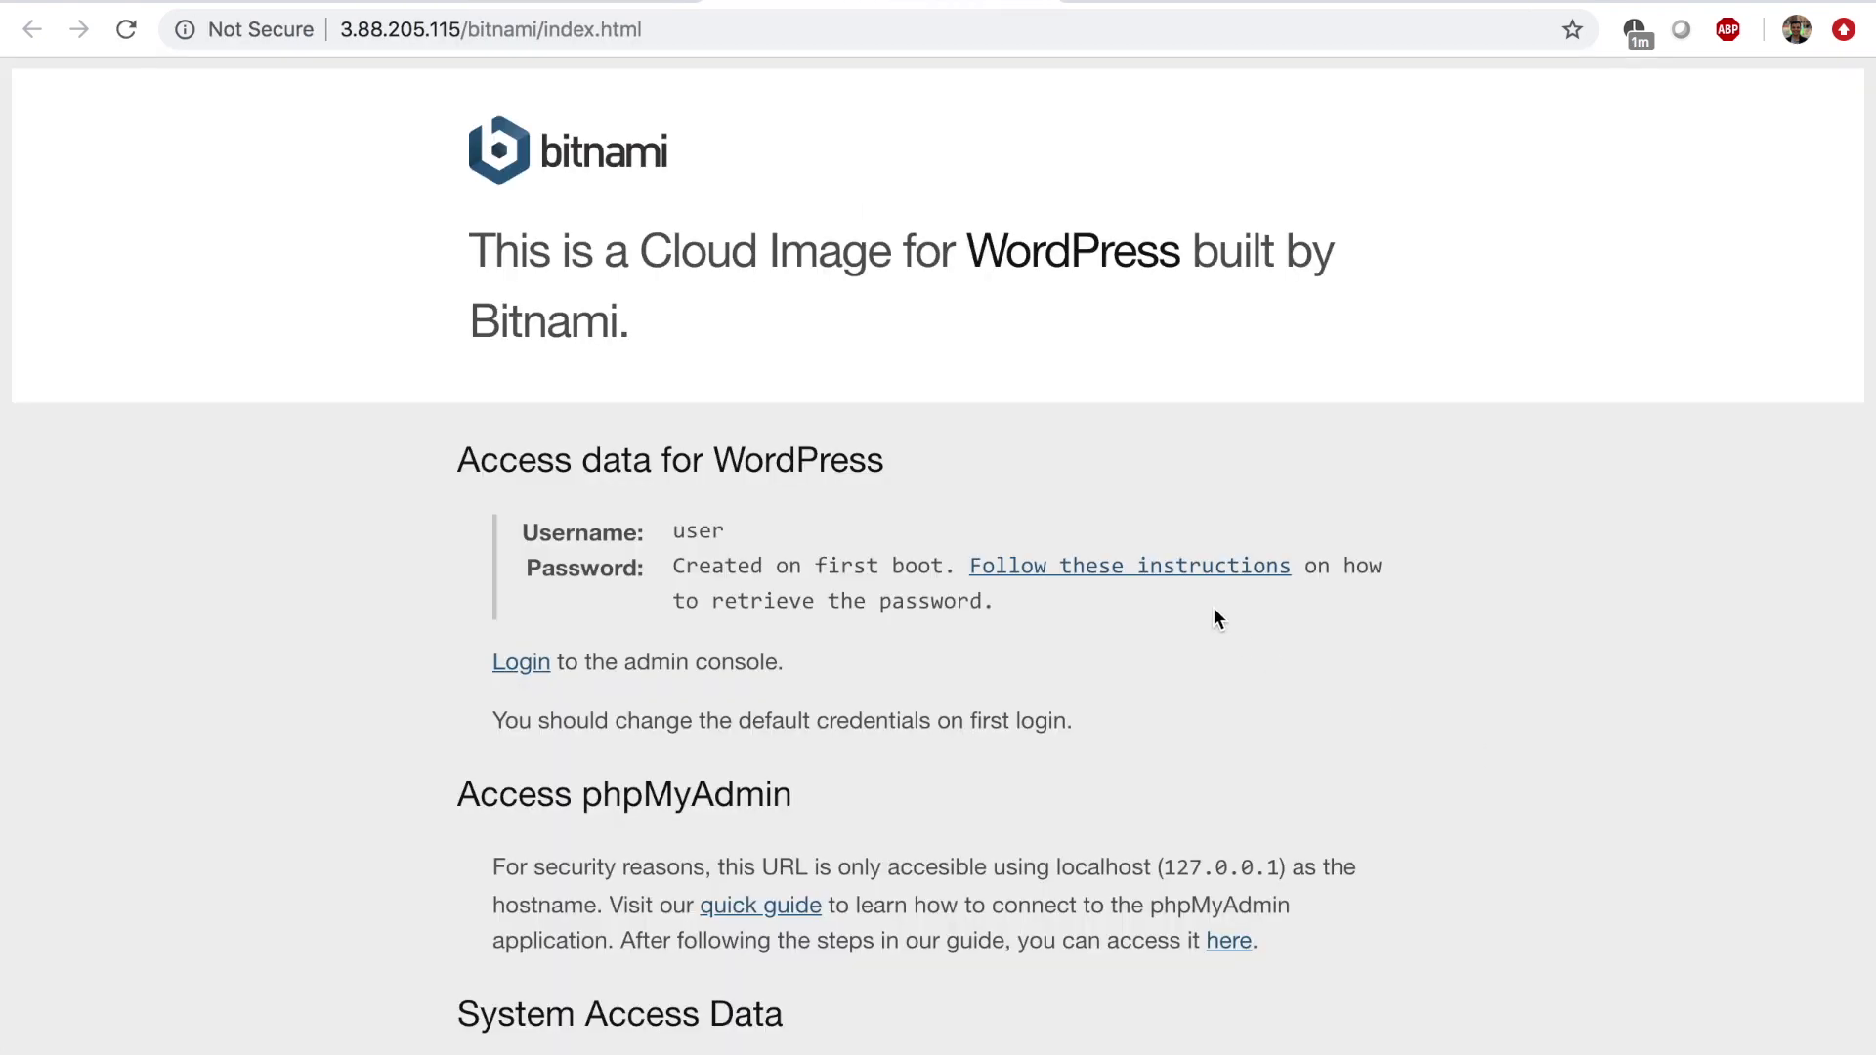
left_click_drag(669, 532, 744, 531)
scroll(744, 528, "down", 5)
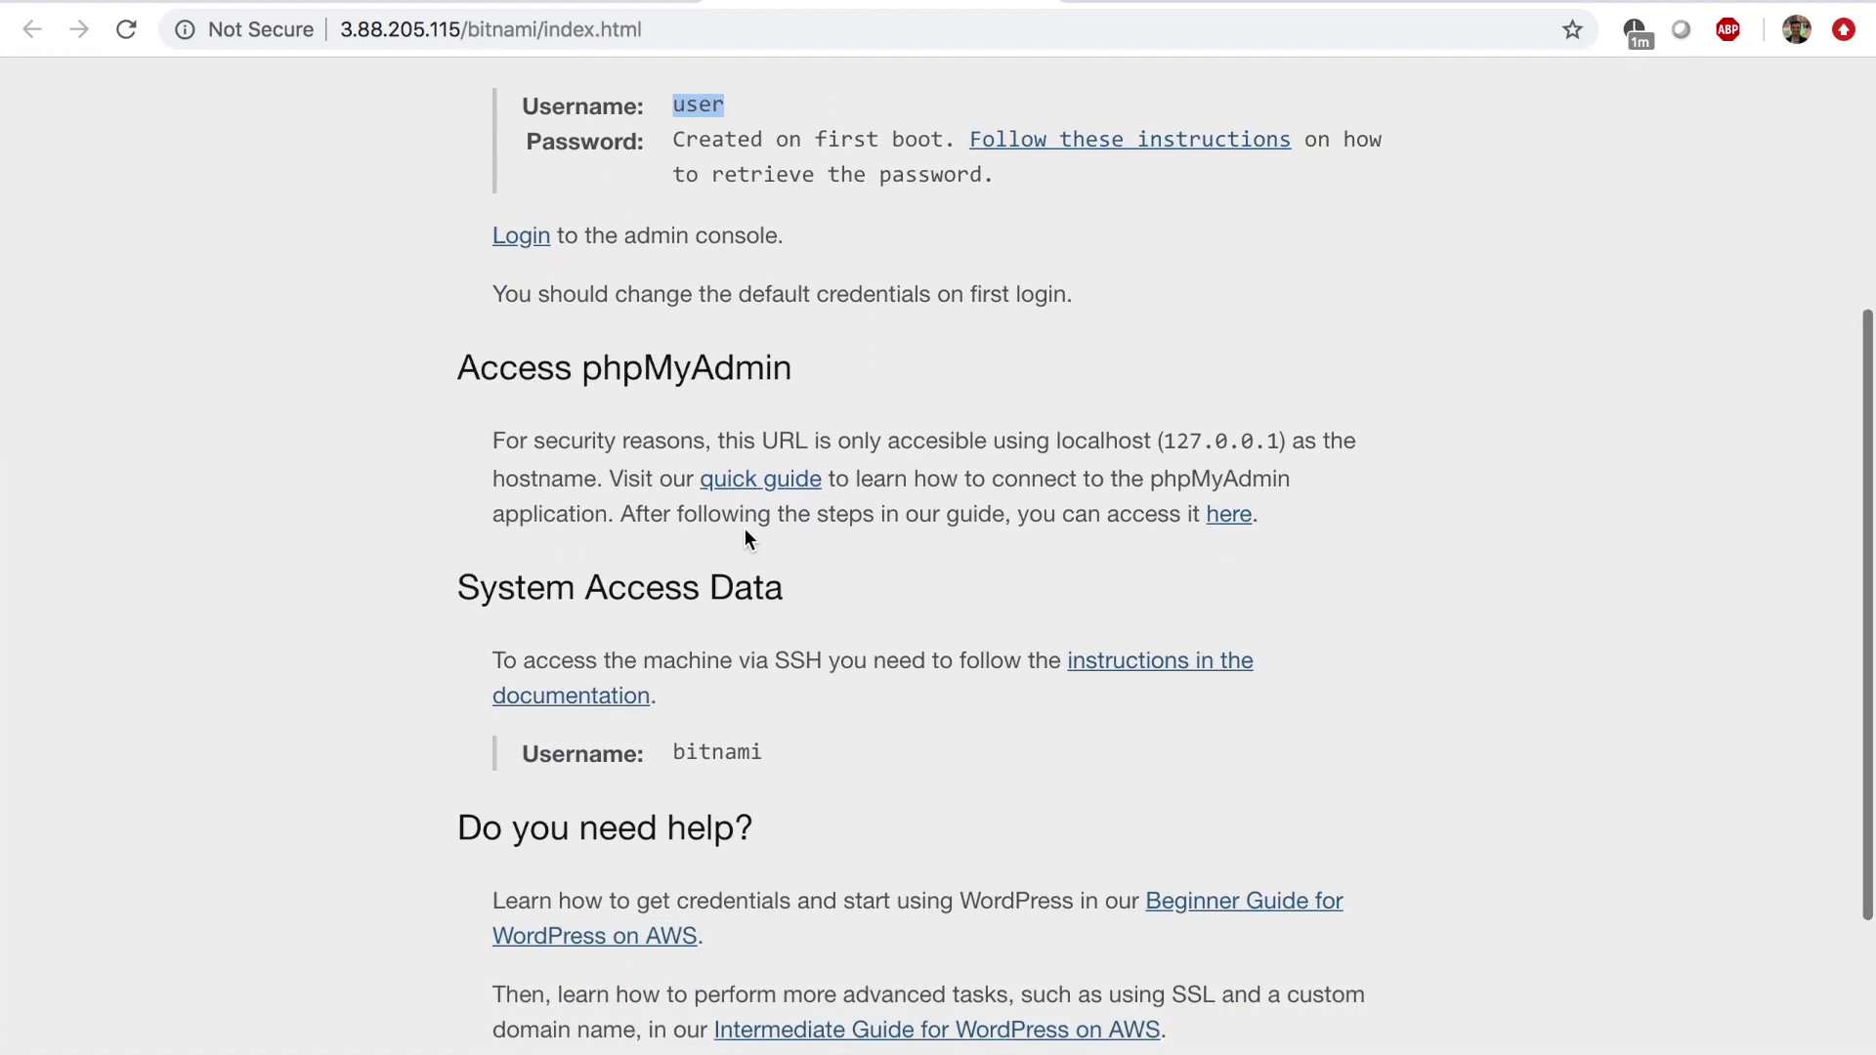
scroll(745, 540, "up", 5)
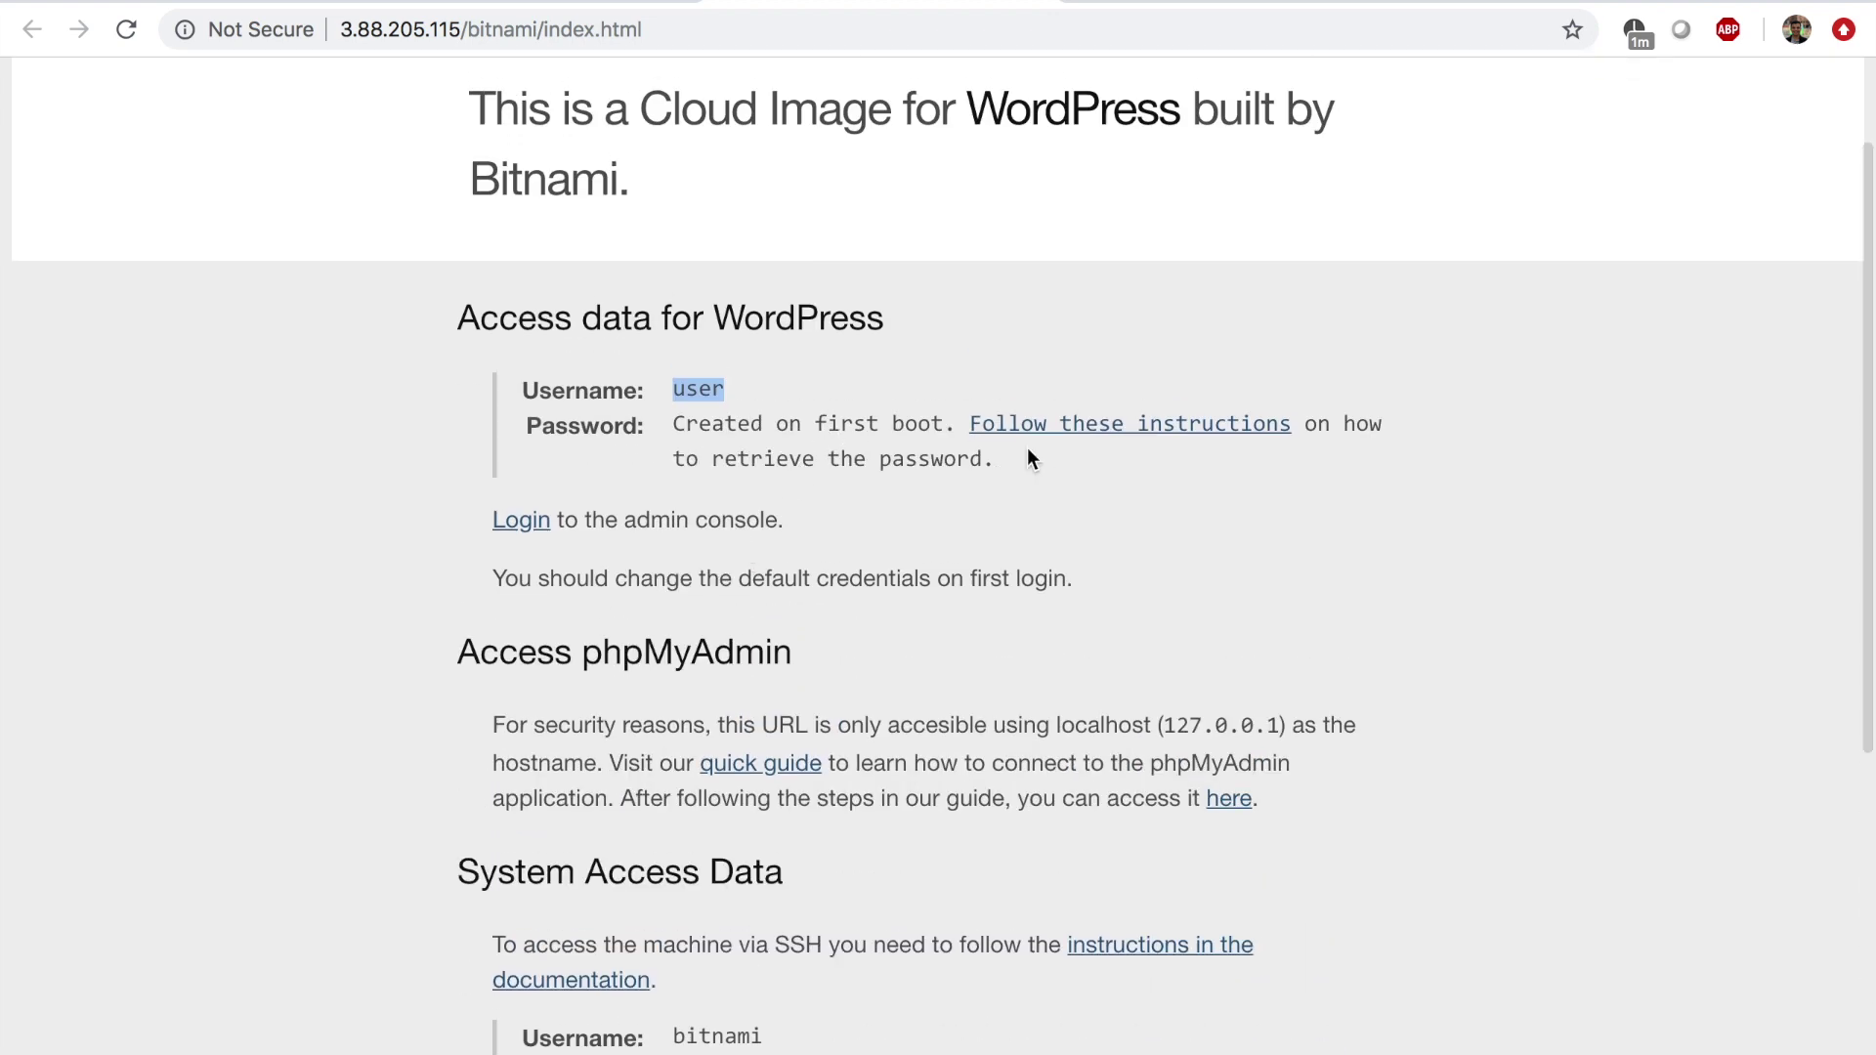
Open the password-retrieval instructions in a new tab and switch to the GitHub lab notes.
right_click(1099, 425)
left_click(1098, 428)
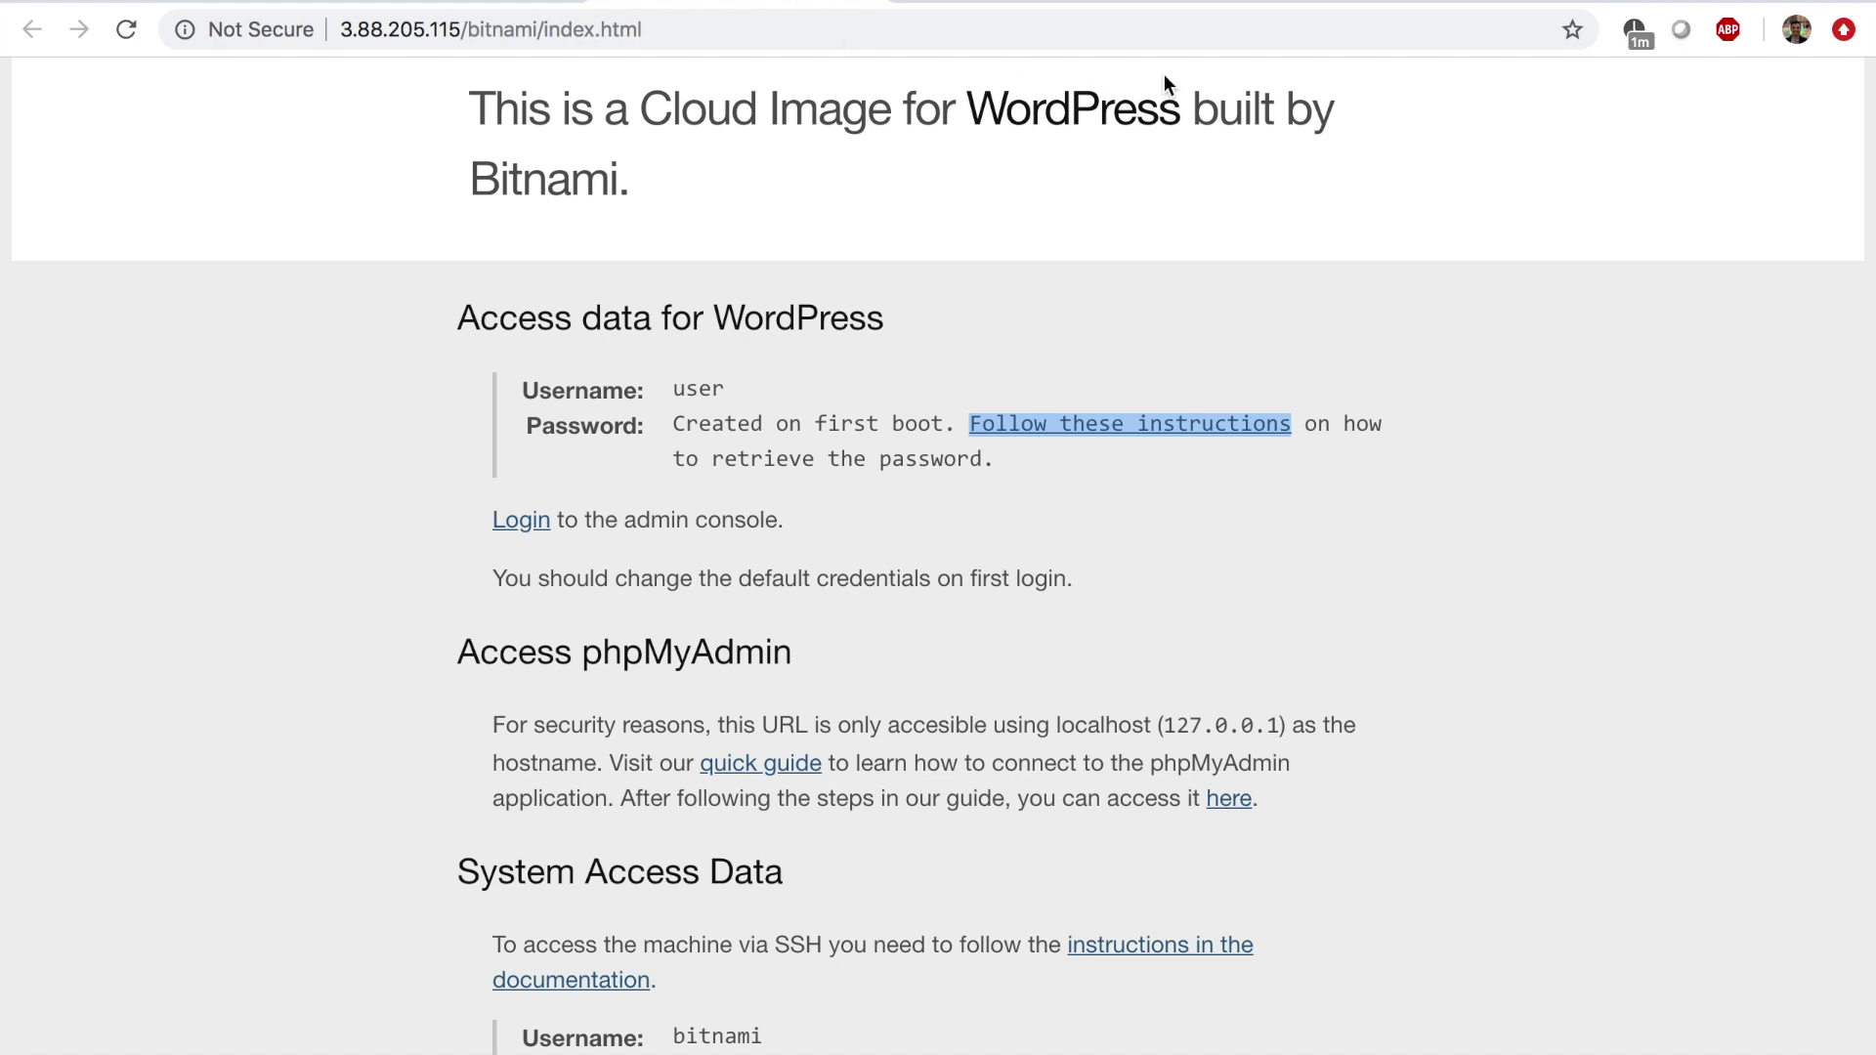
left_click(1553, 5)
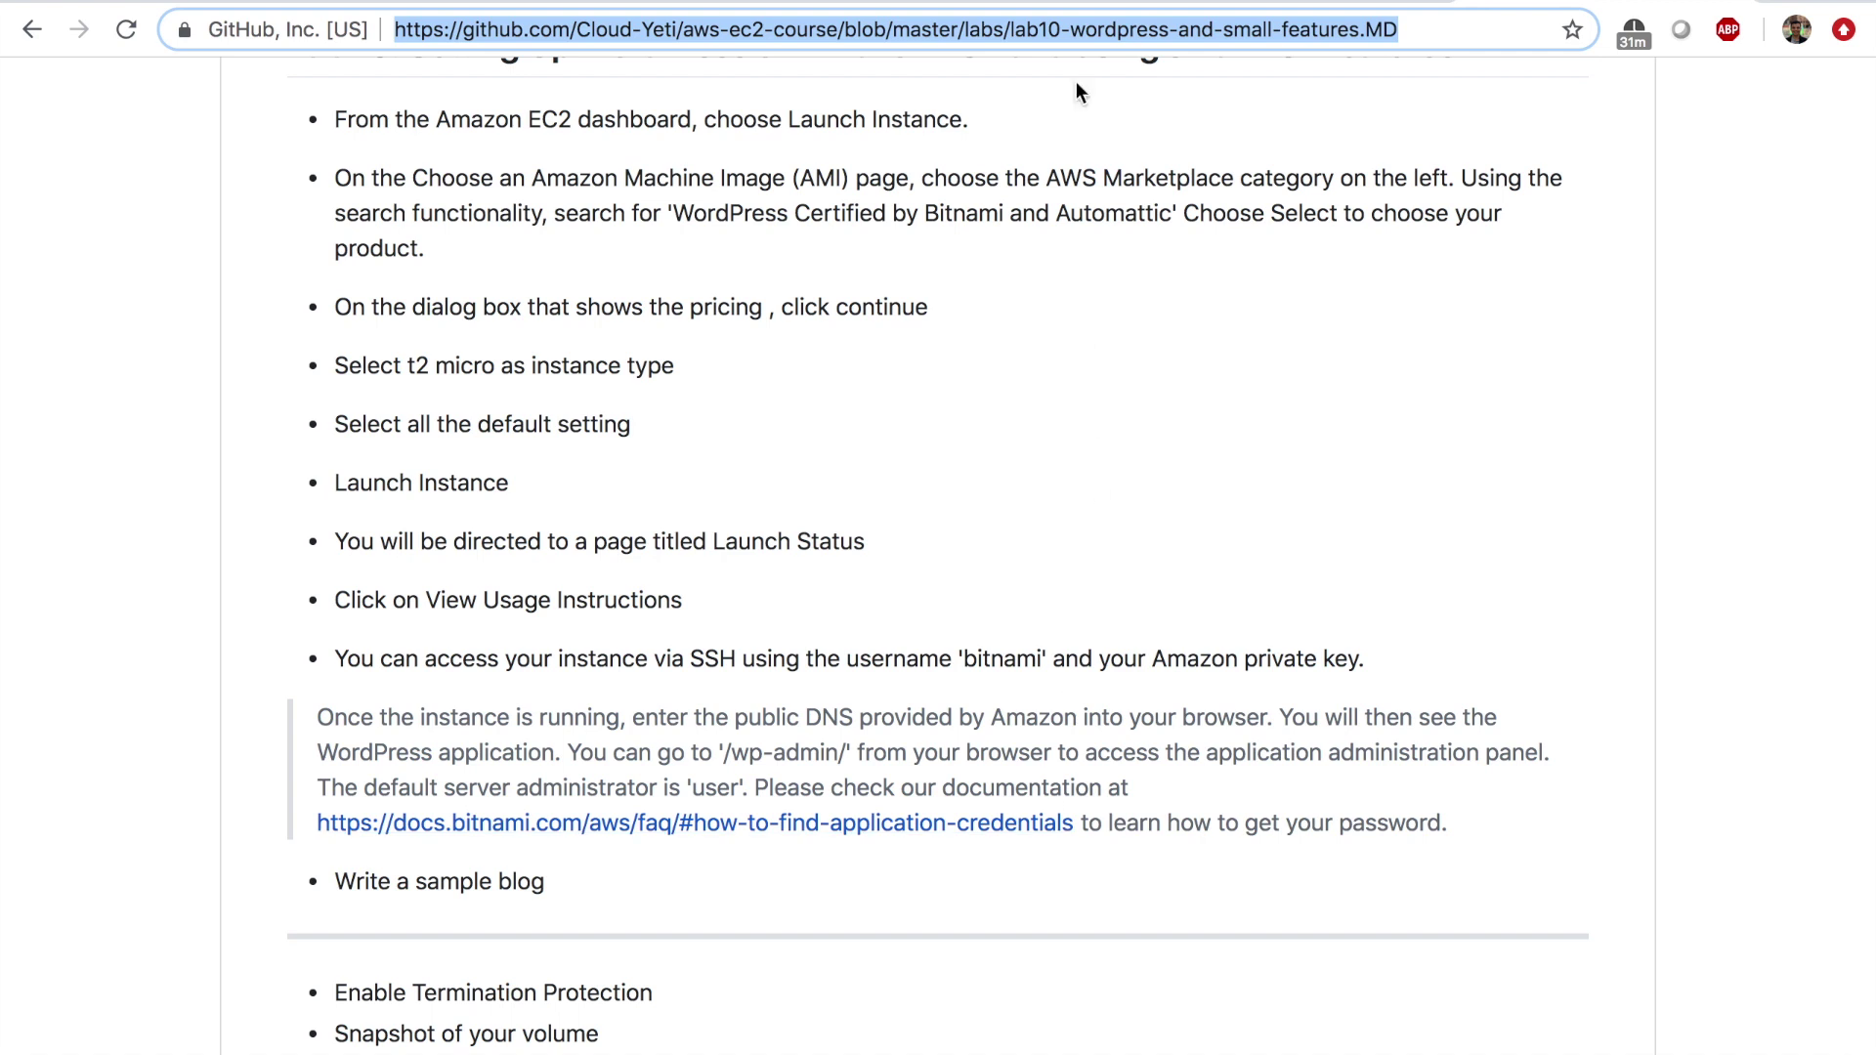
Switch to the Bitnami Find Application Credentials docs and scroll to the Get System Log instructions.
key("super+v")
key("Return")
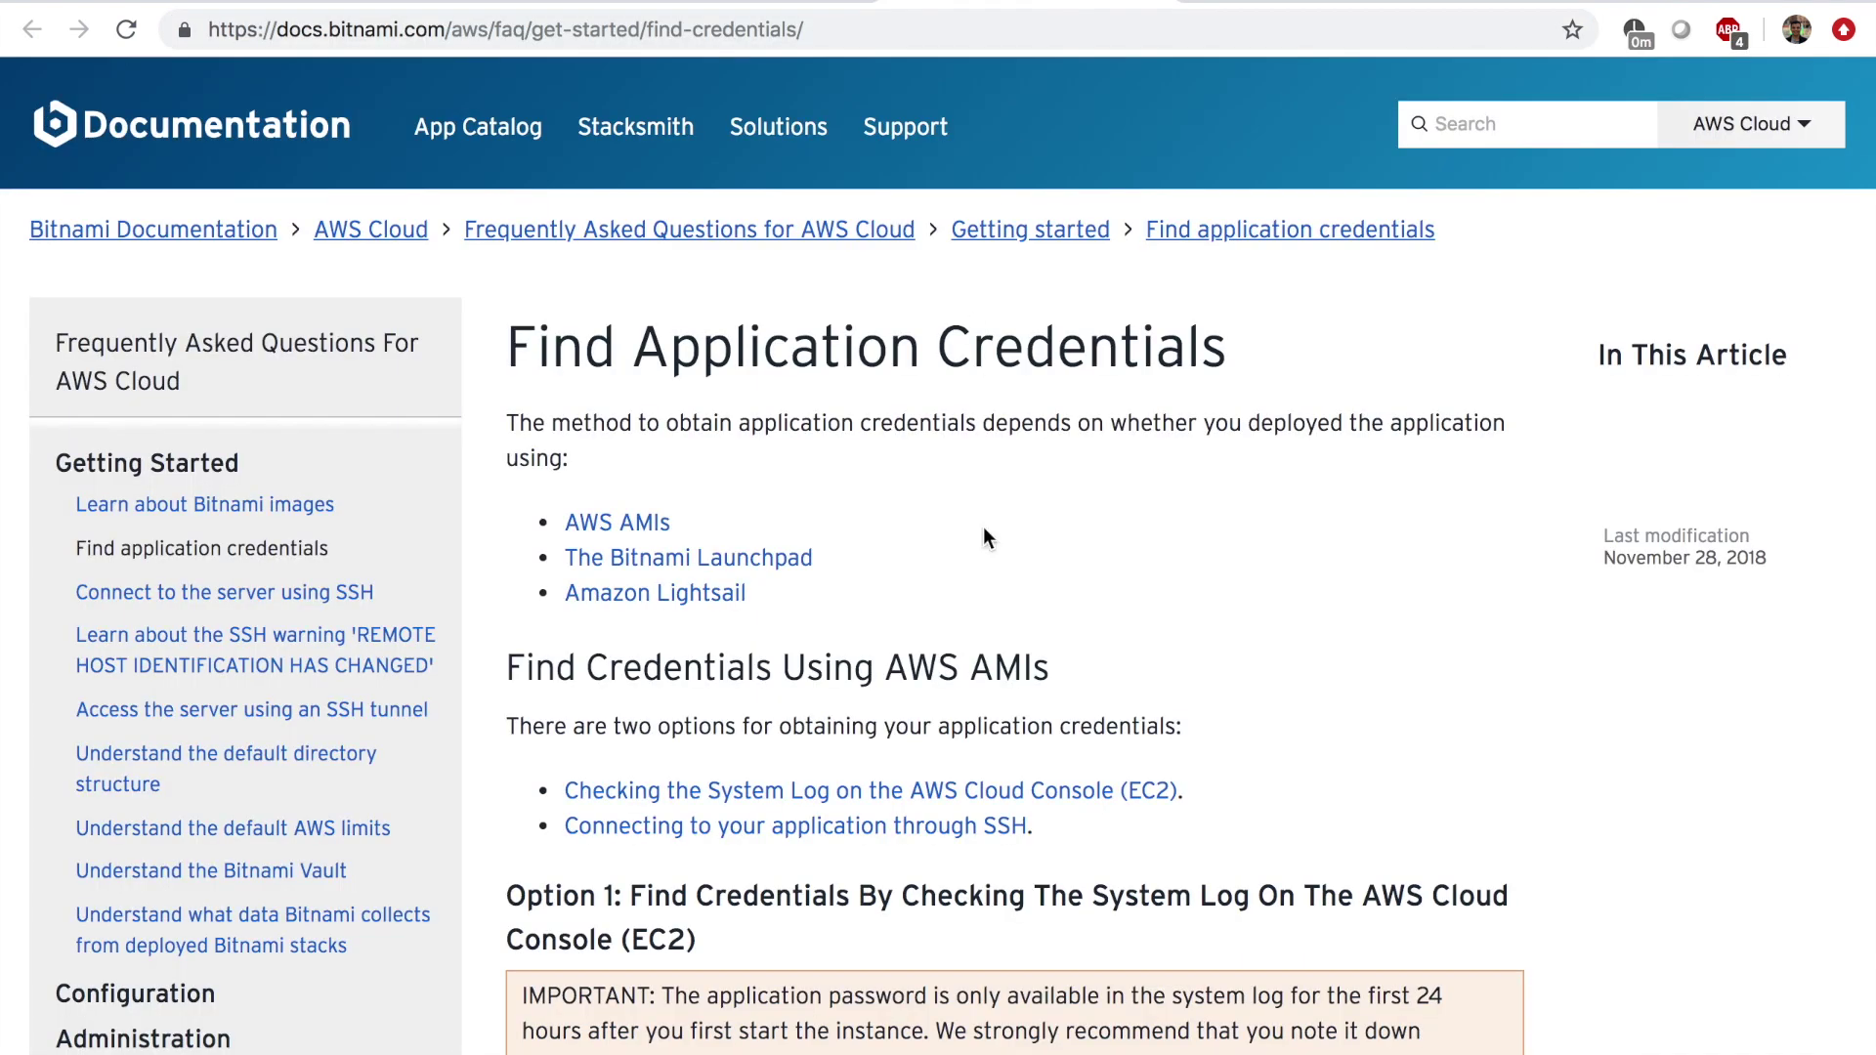
scroll(984, 529, "down", 5)
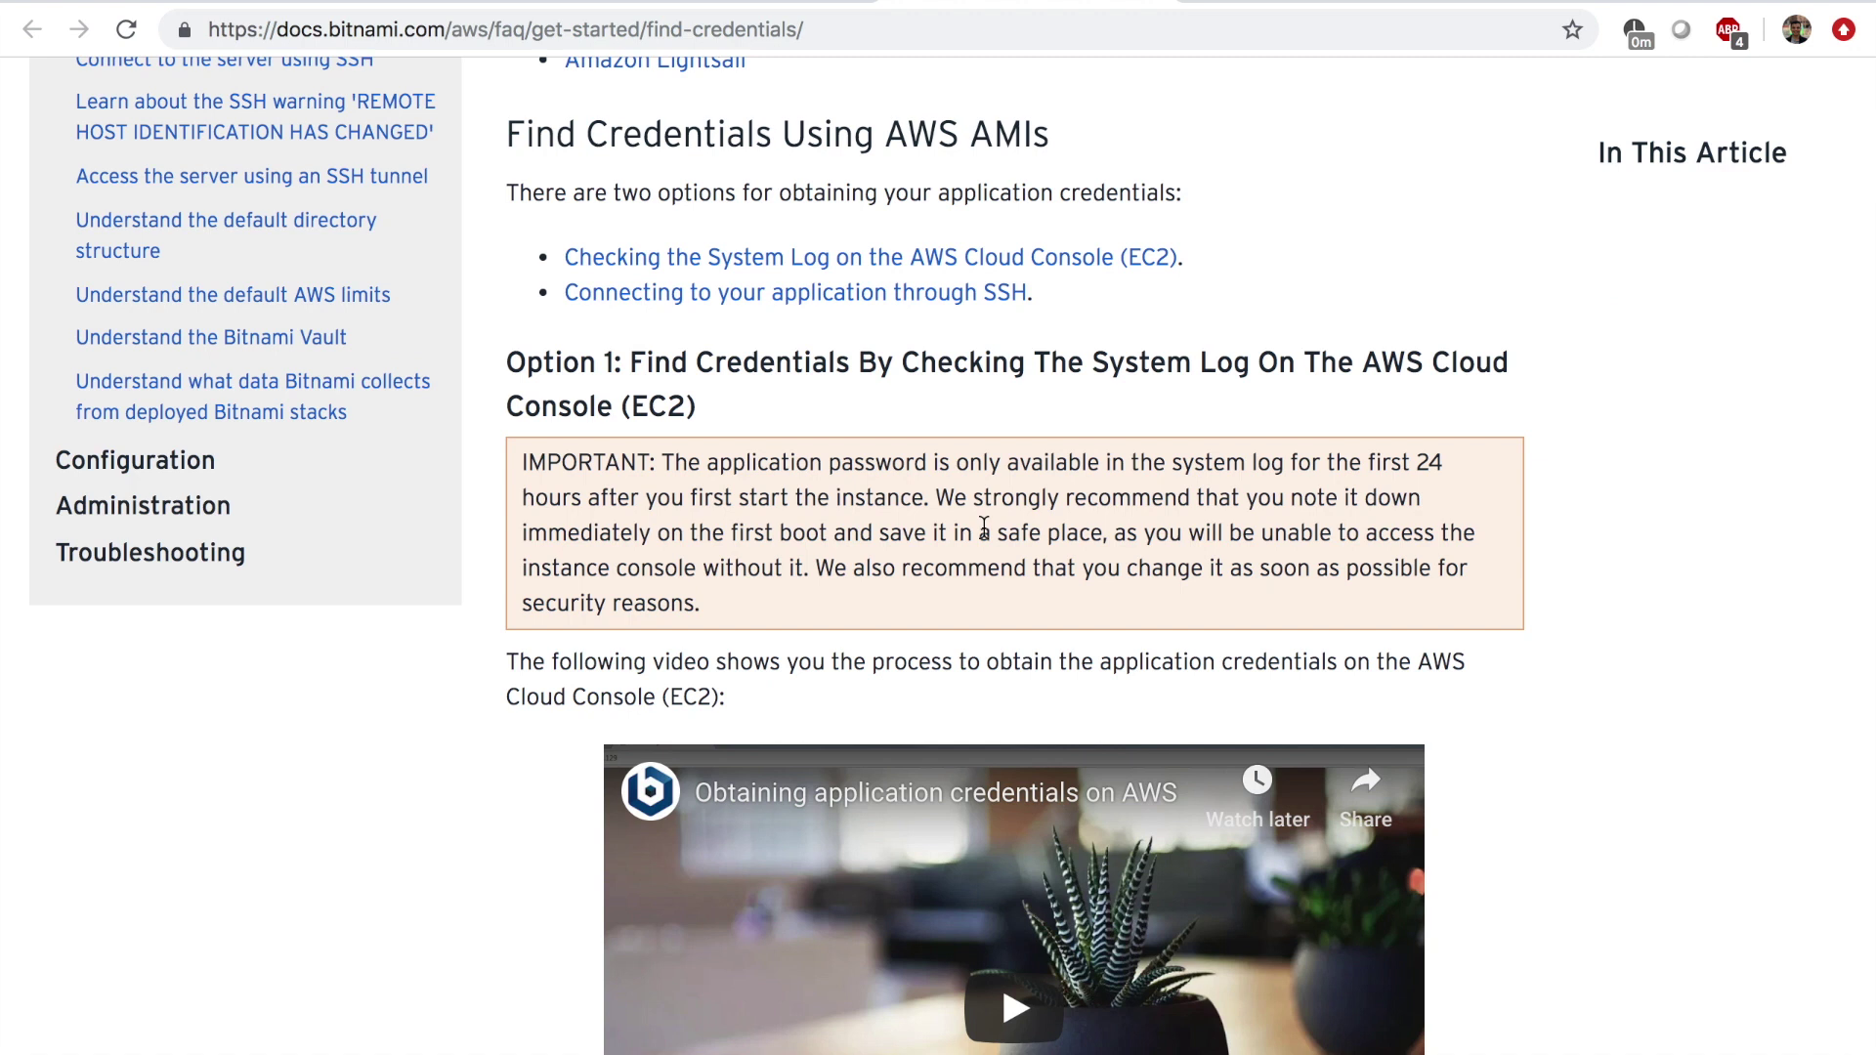
scroll(984, 528, "down", 15)
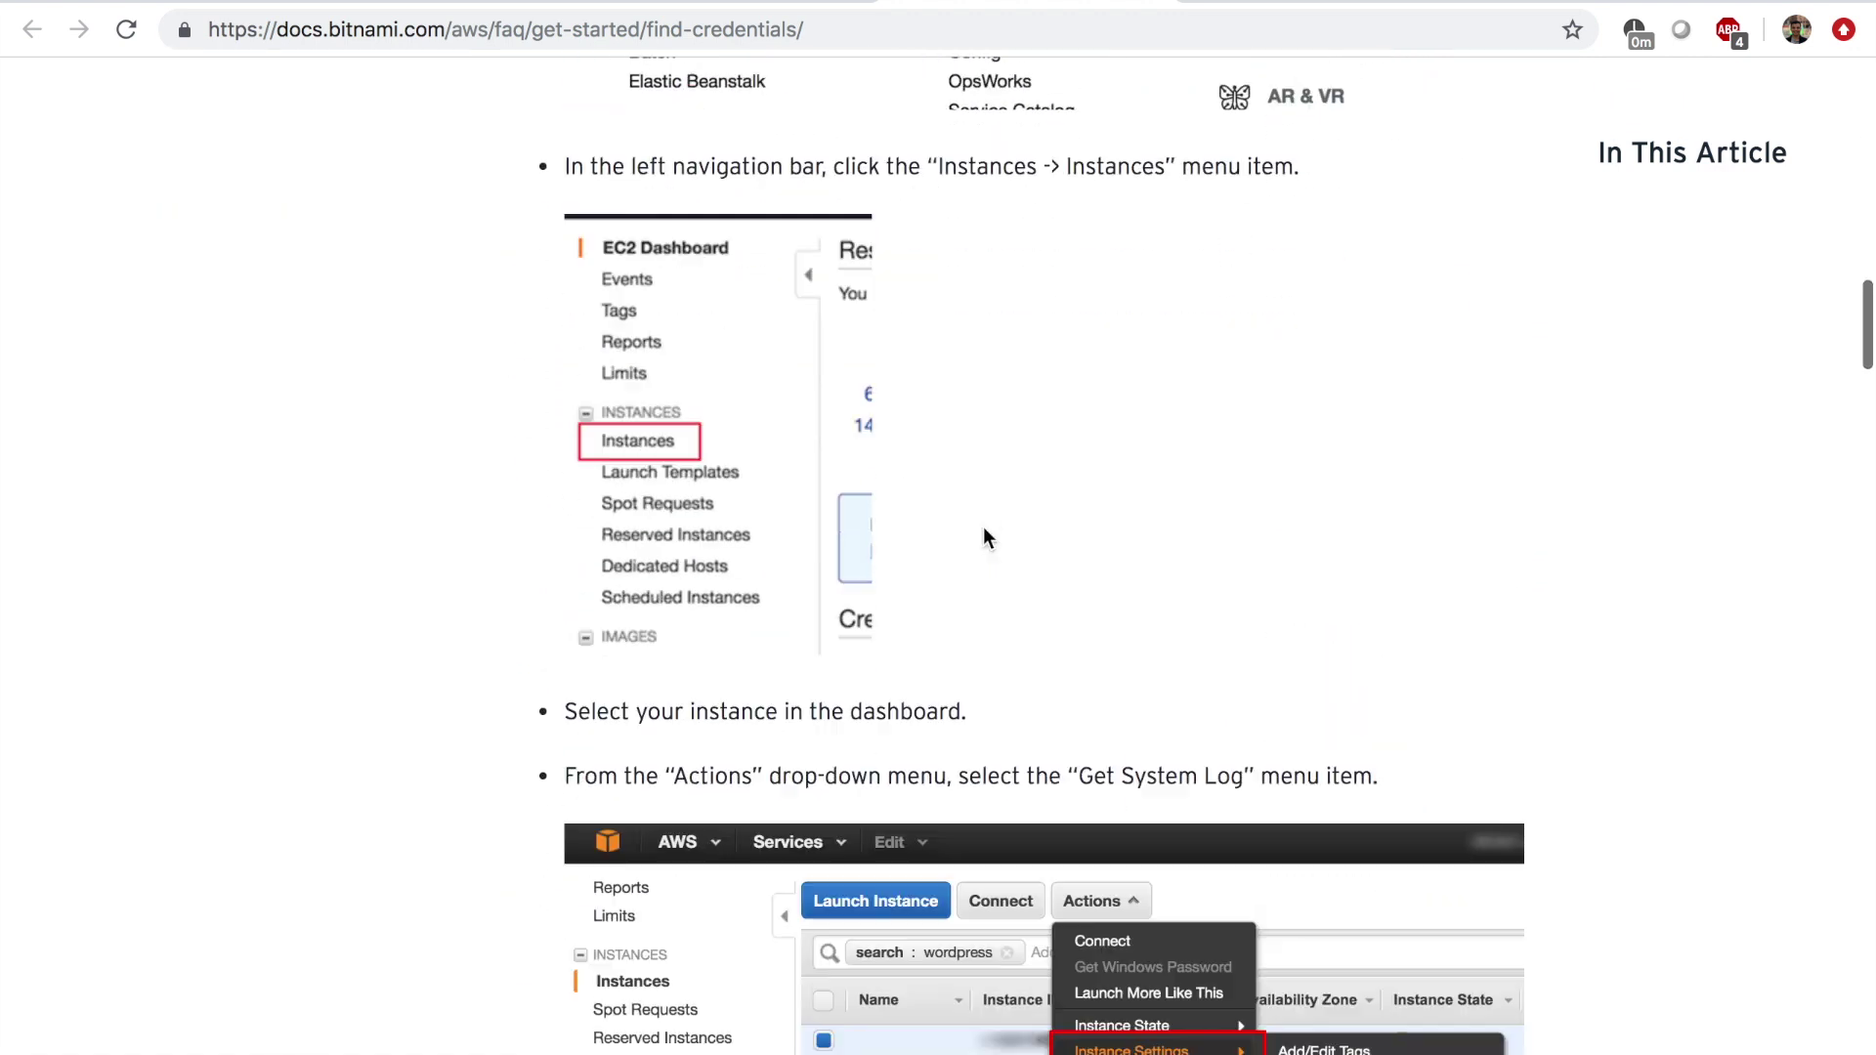
scroll(984, 538, "down", 5)
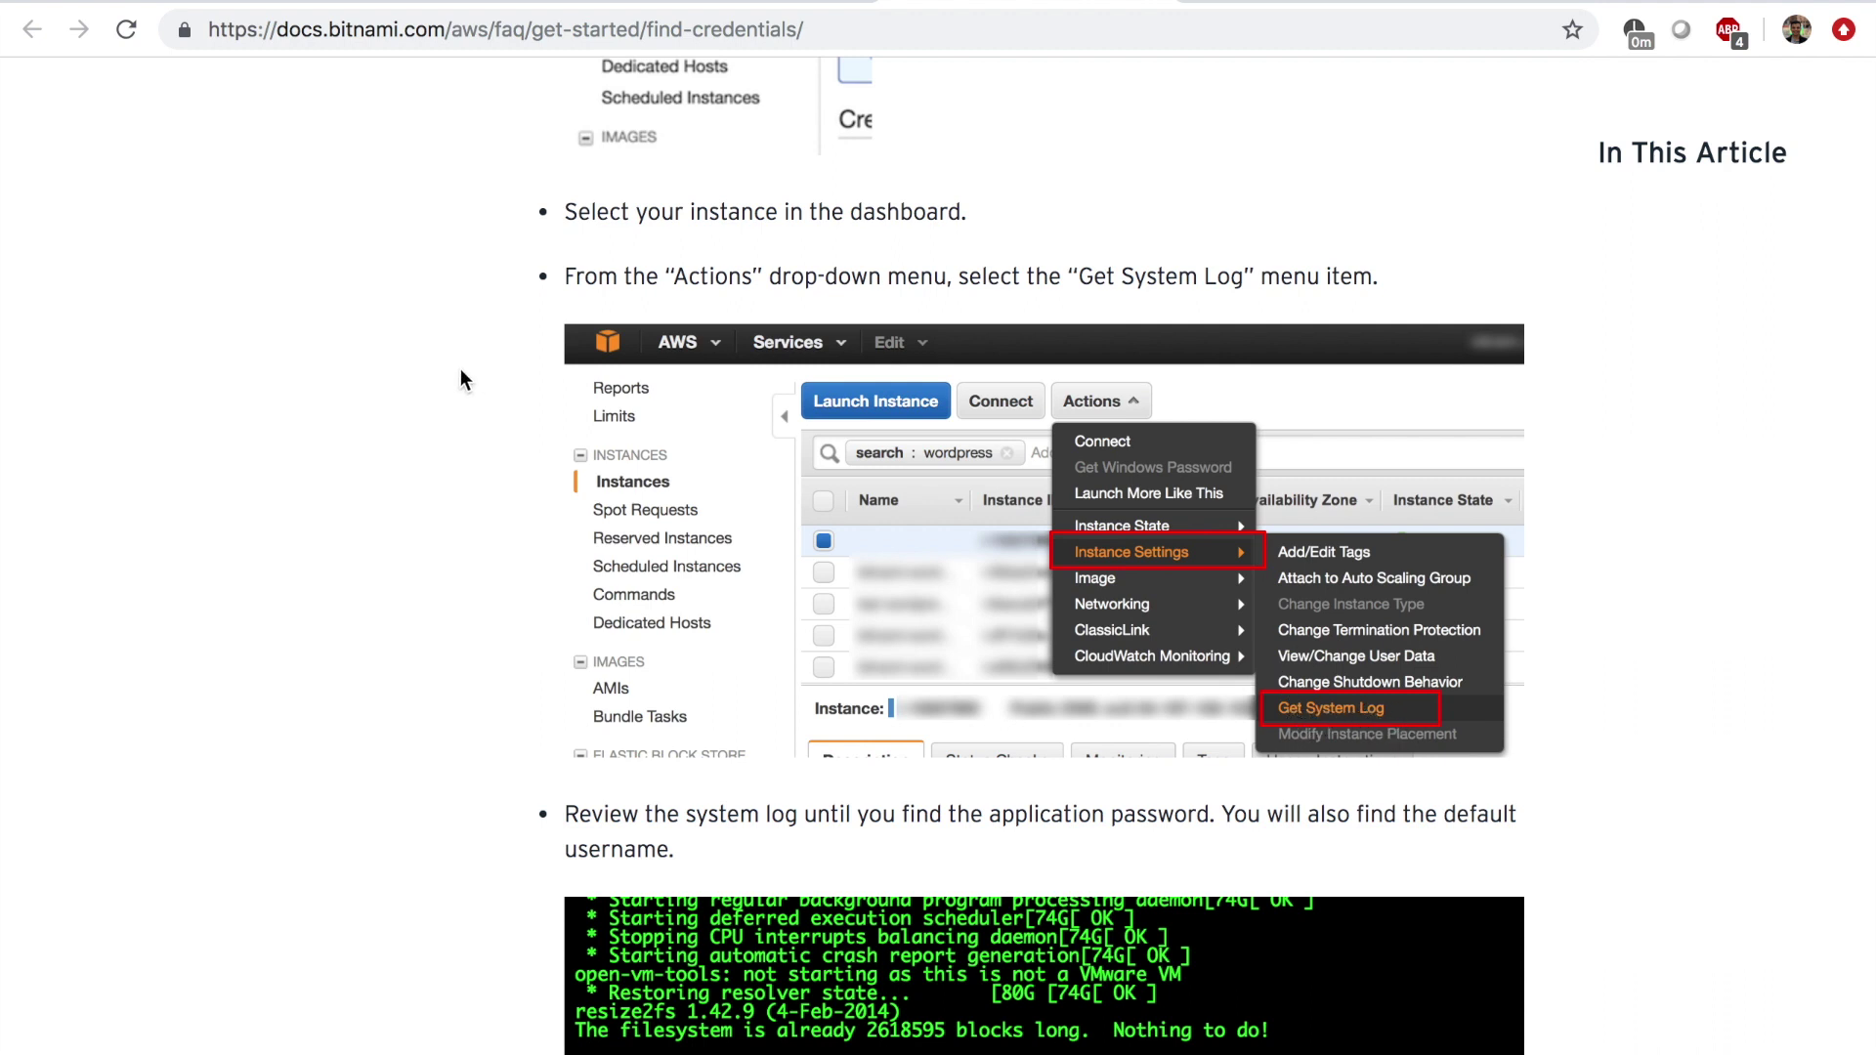
Open Wordpress-instance's system log via Instance Settings > Get System Log and scroll to the credentials.
left_click(181, 5)
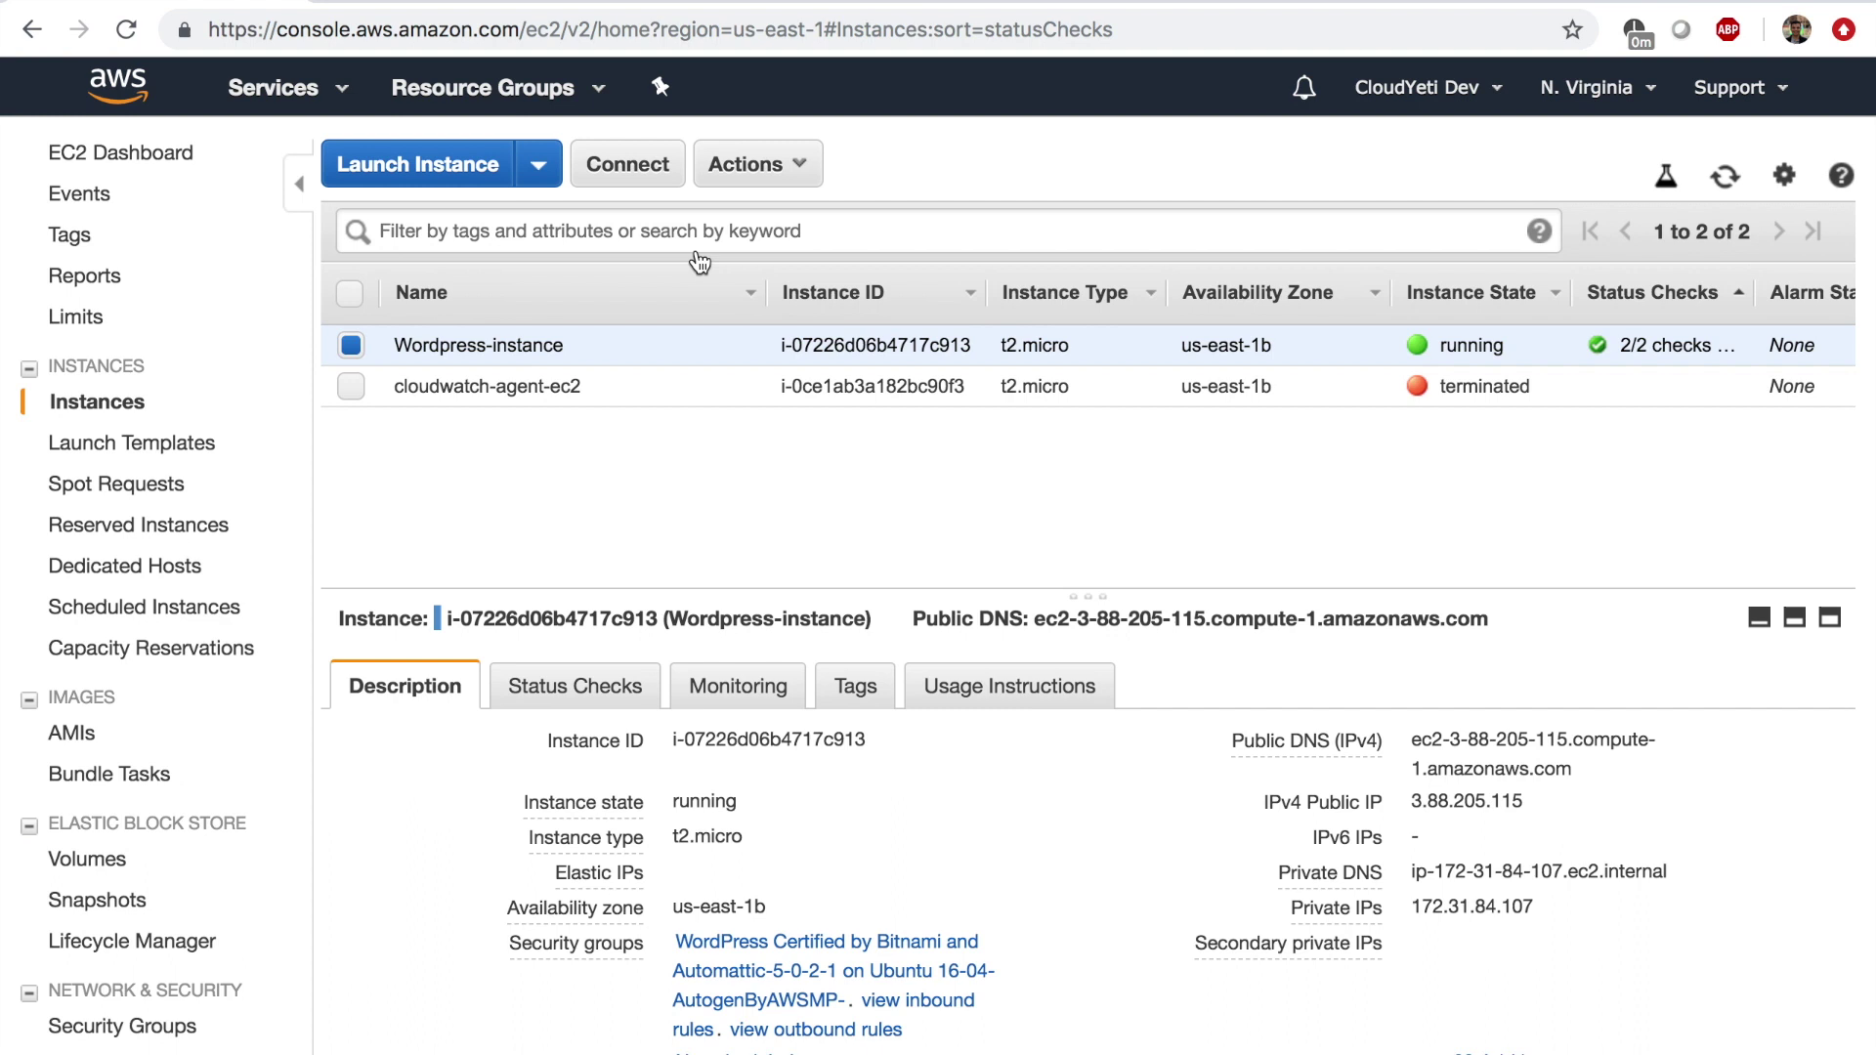
left_click(751, 163)
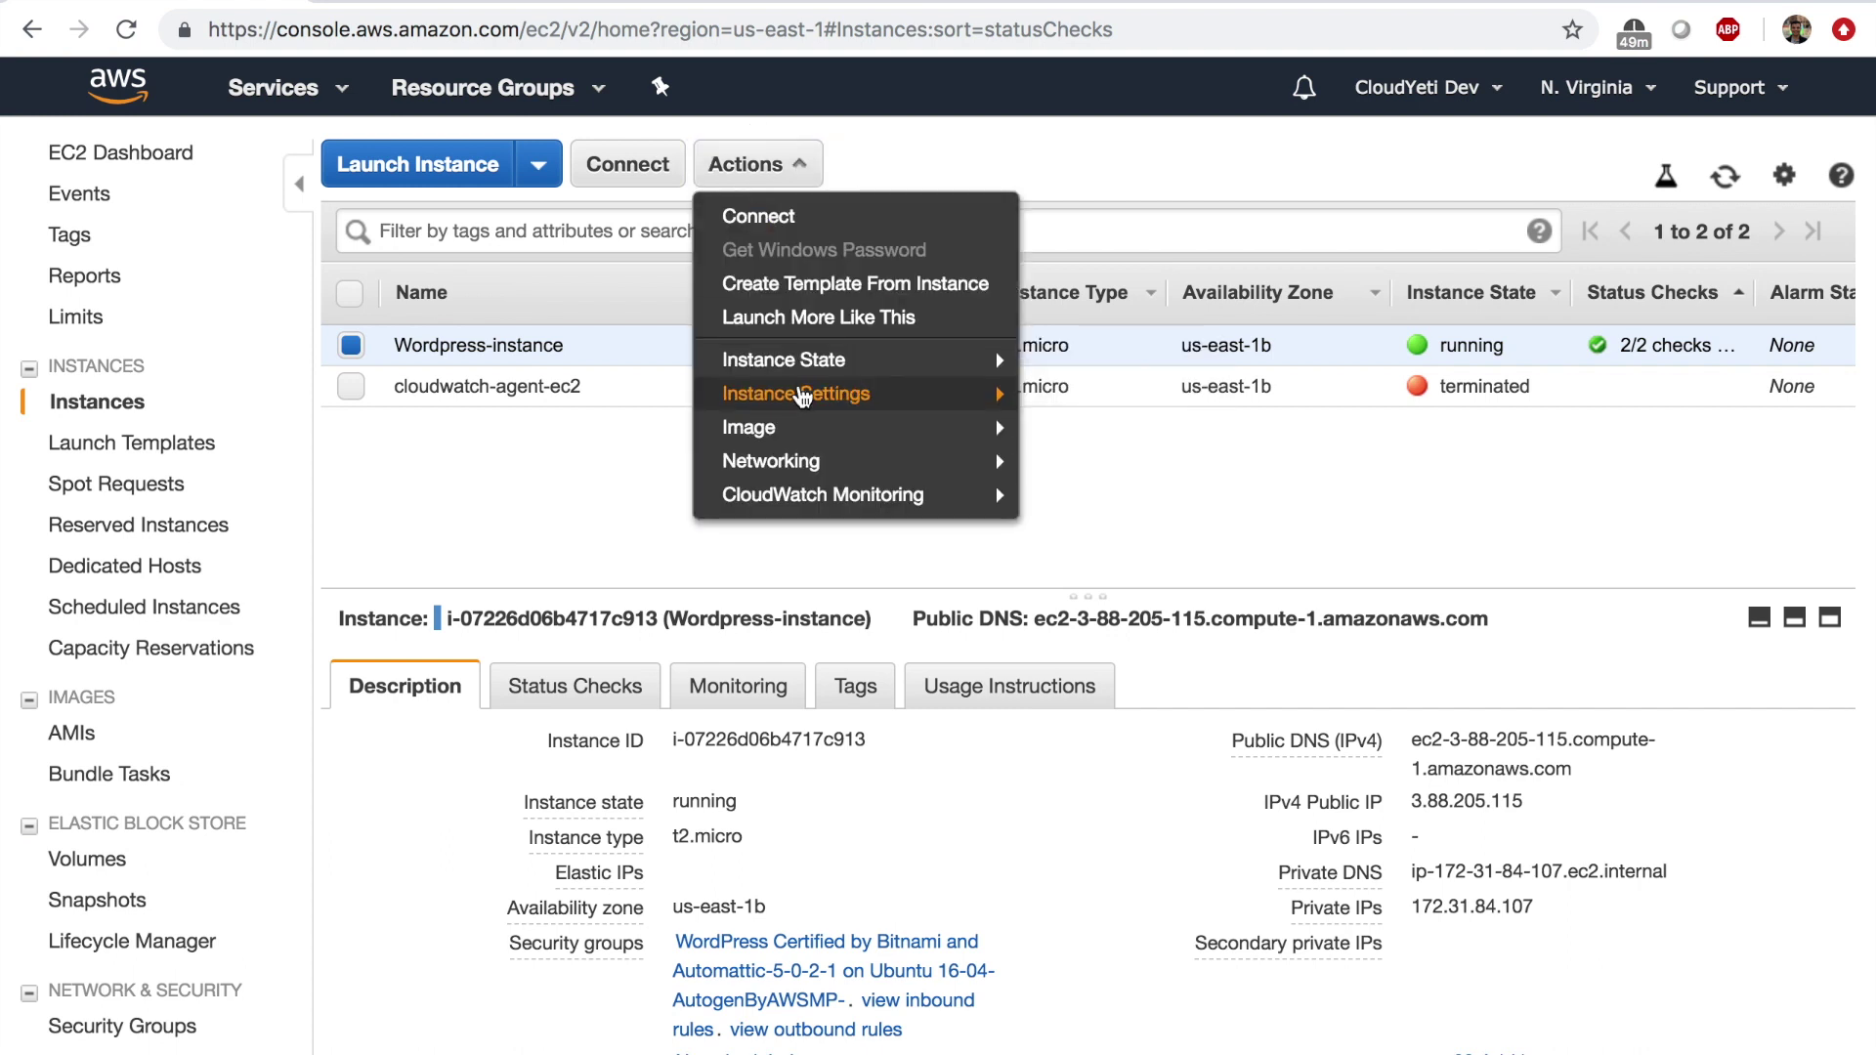
mouse_move(867, 400)
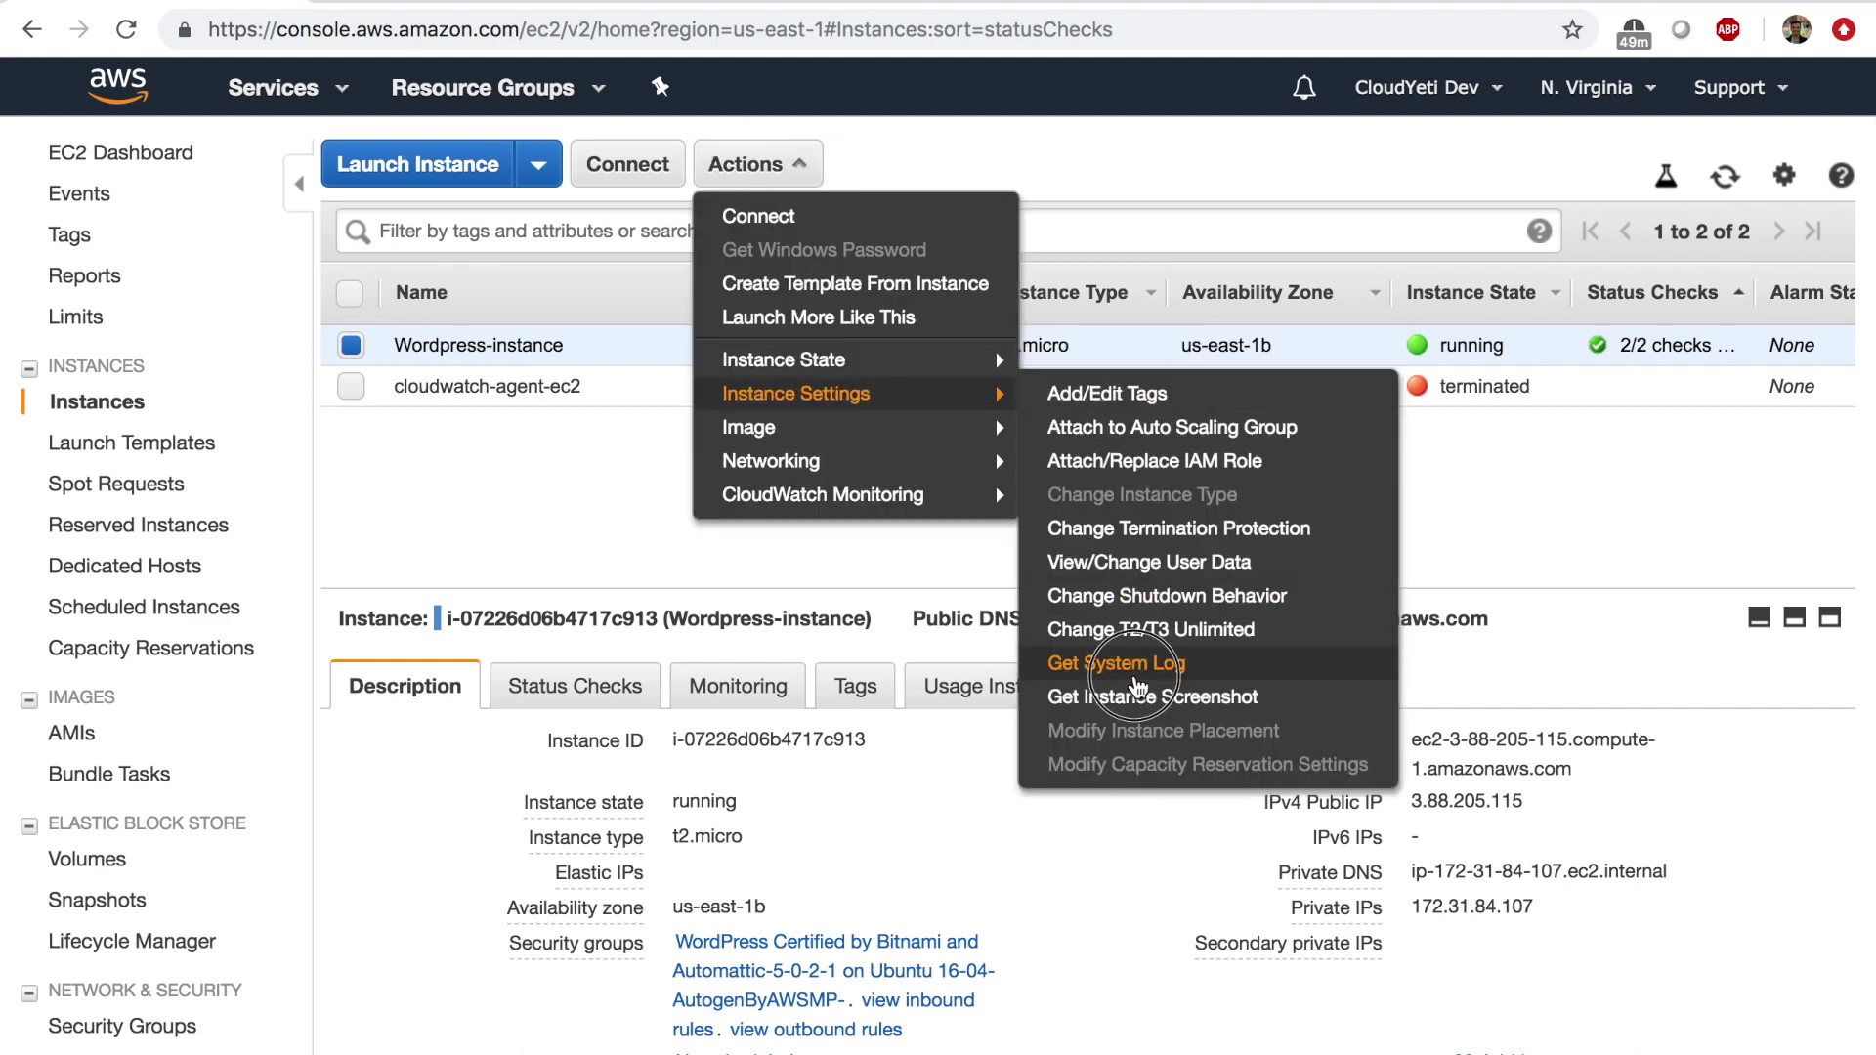
left_click(1134, 672)
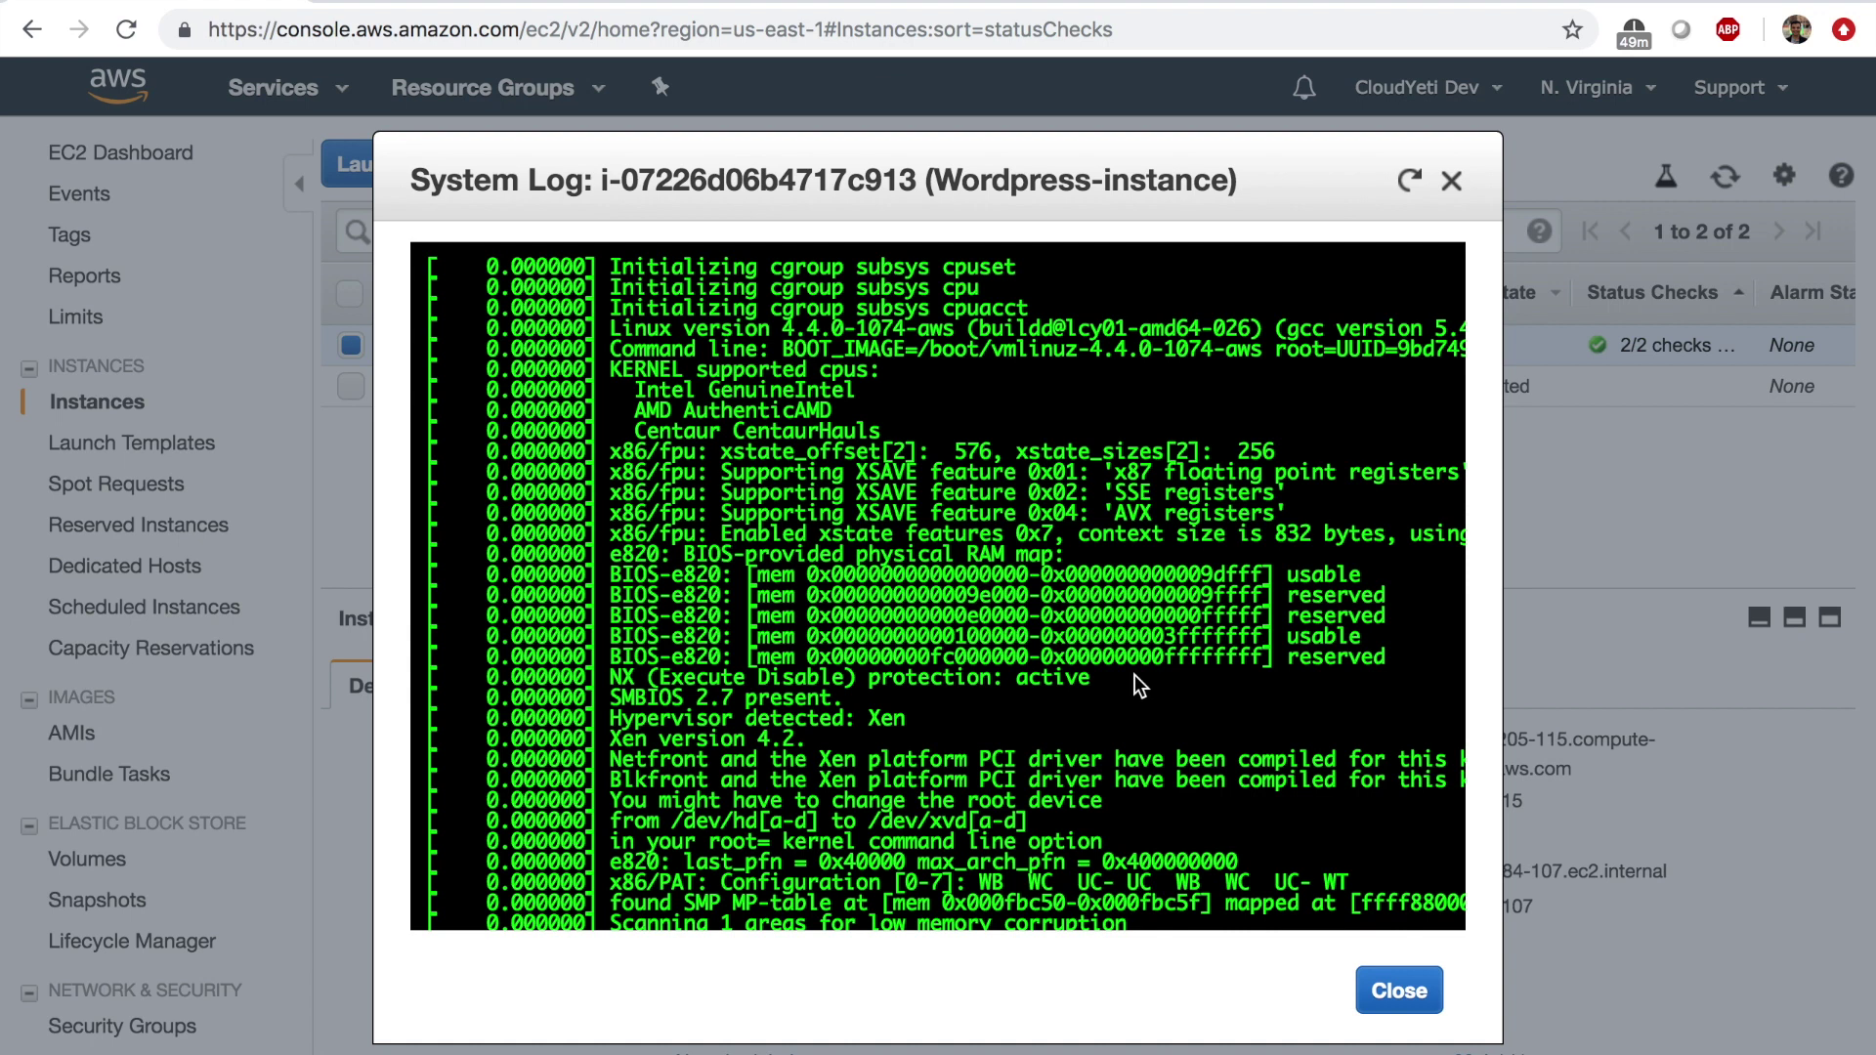
scroll(1134, 674, "down", 10)
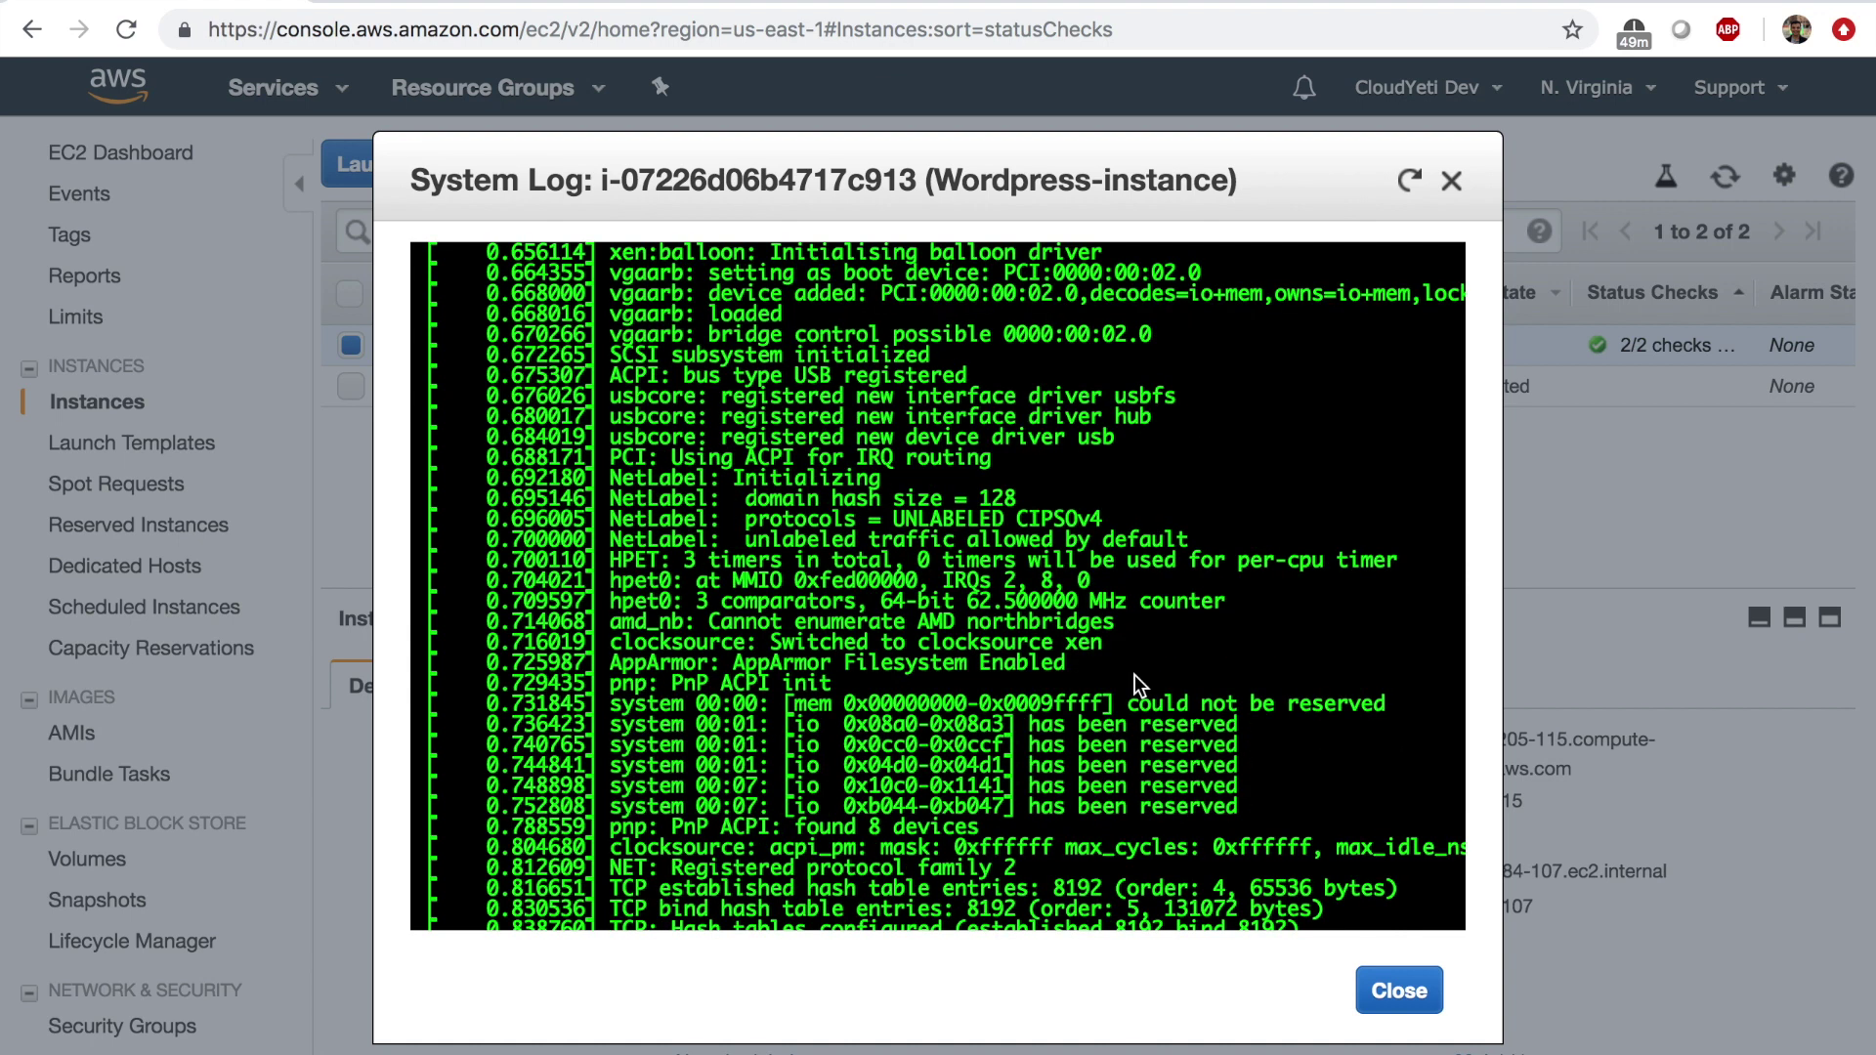
scroll(1135, 674, "down", 15)
scroll(1233, 593, "down", 15)
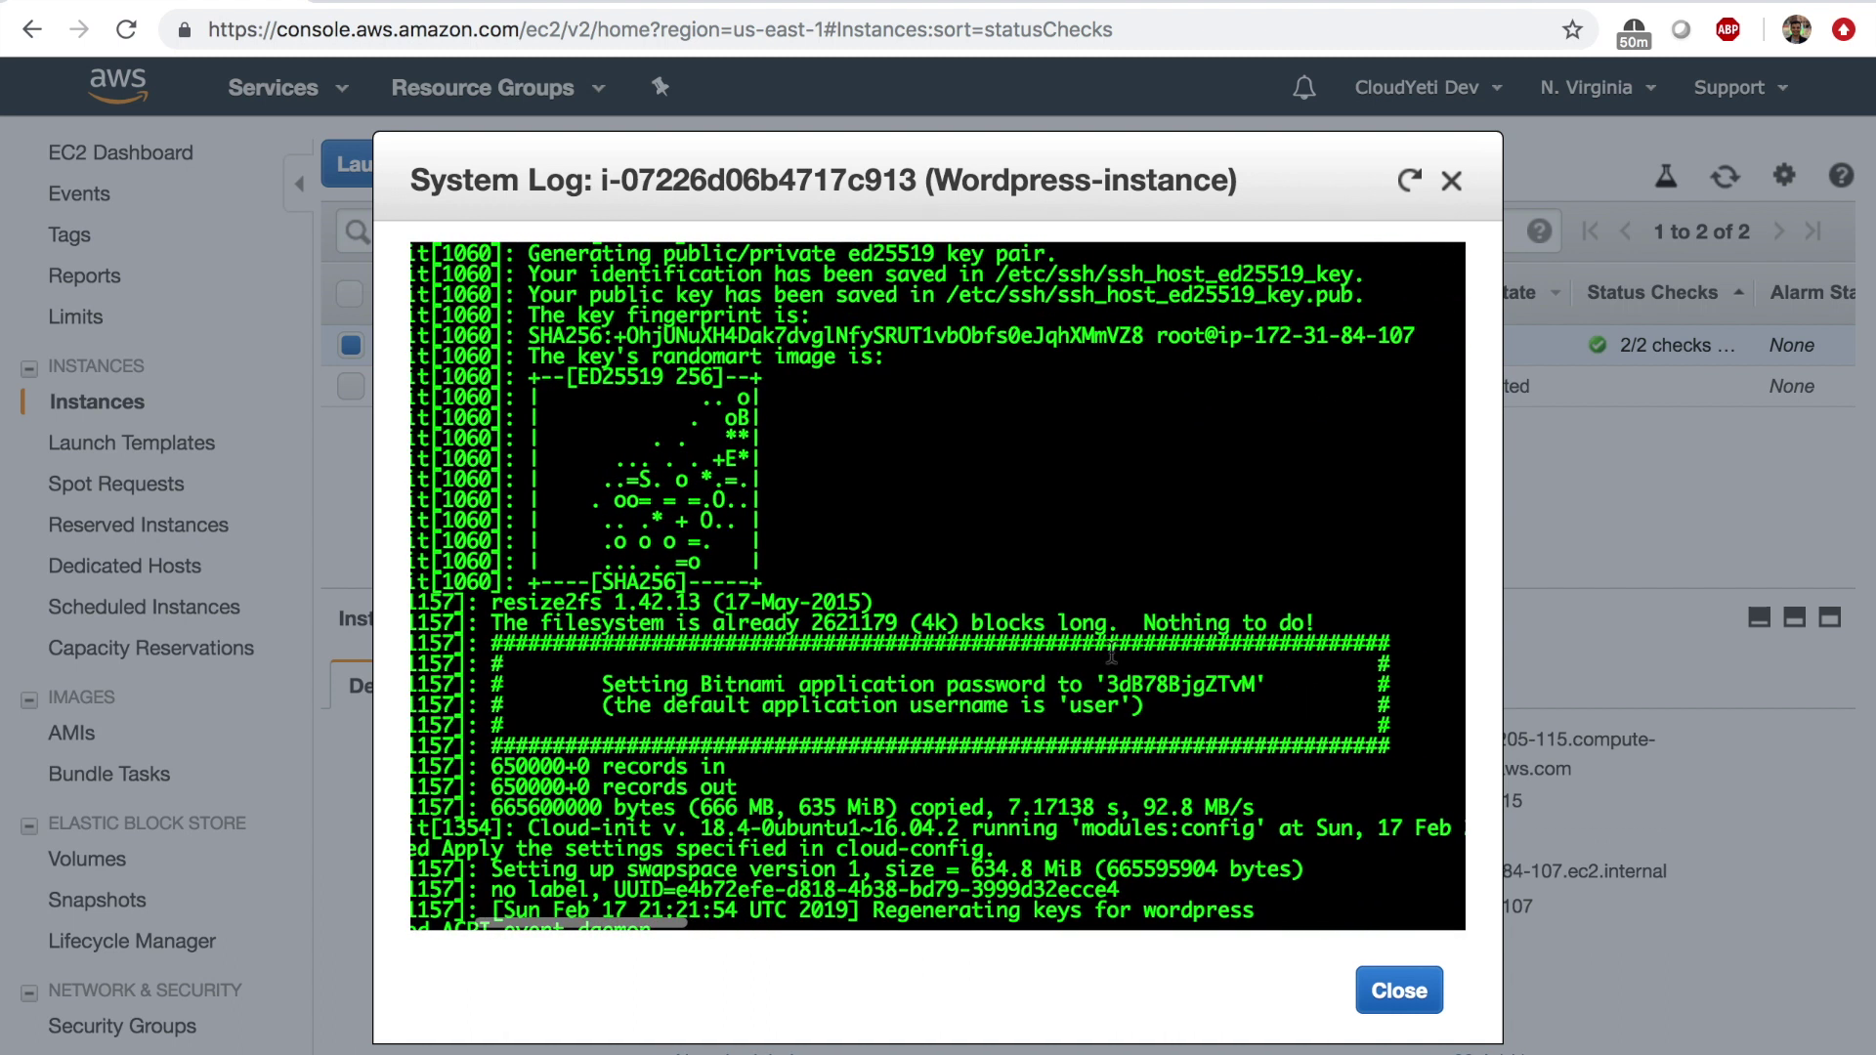
Select and copy the Bitnami application password from the log.
left_click(621, 681)
left_click_drag(622, 681, 1252, 687)
left_click(1121, 674)
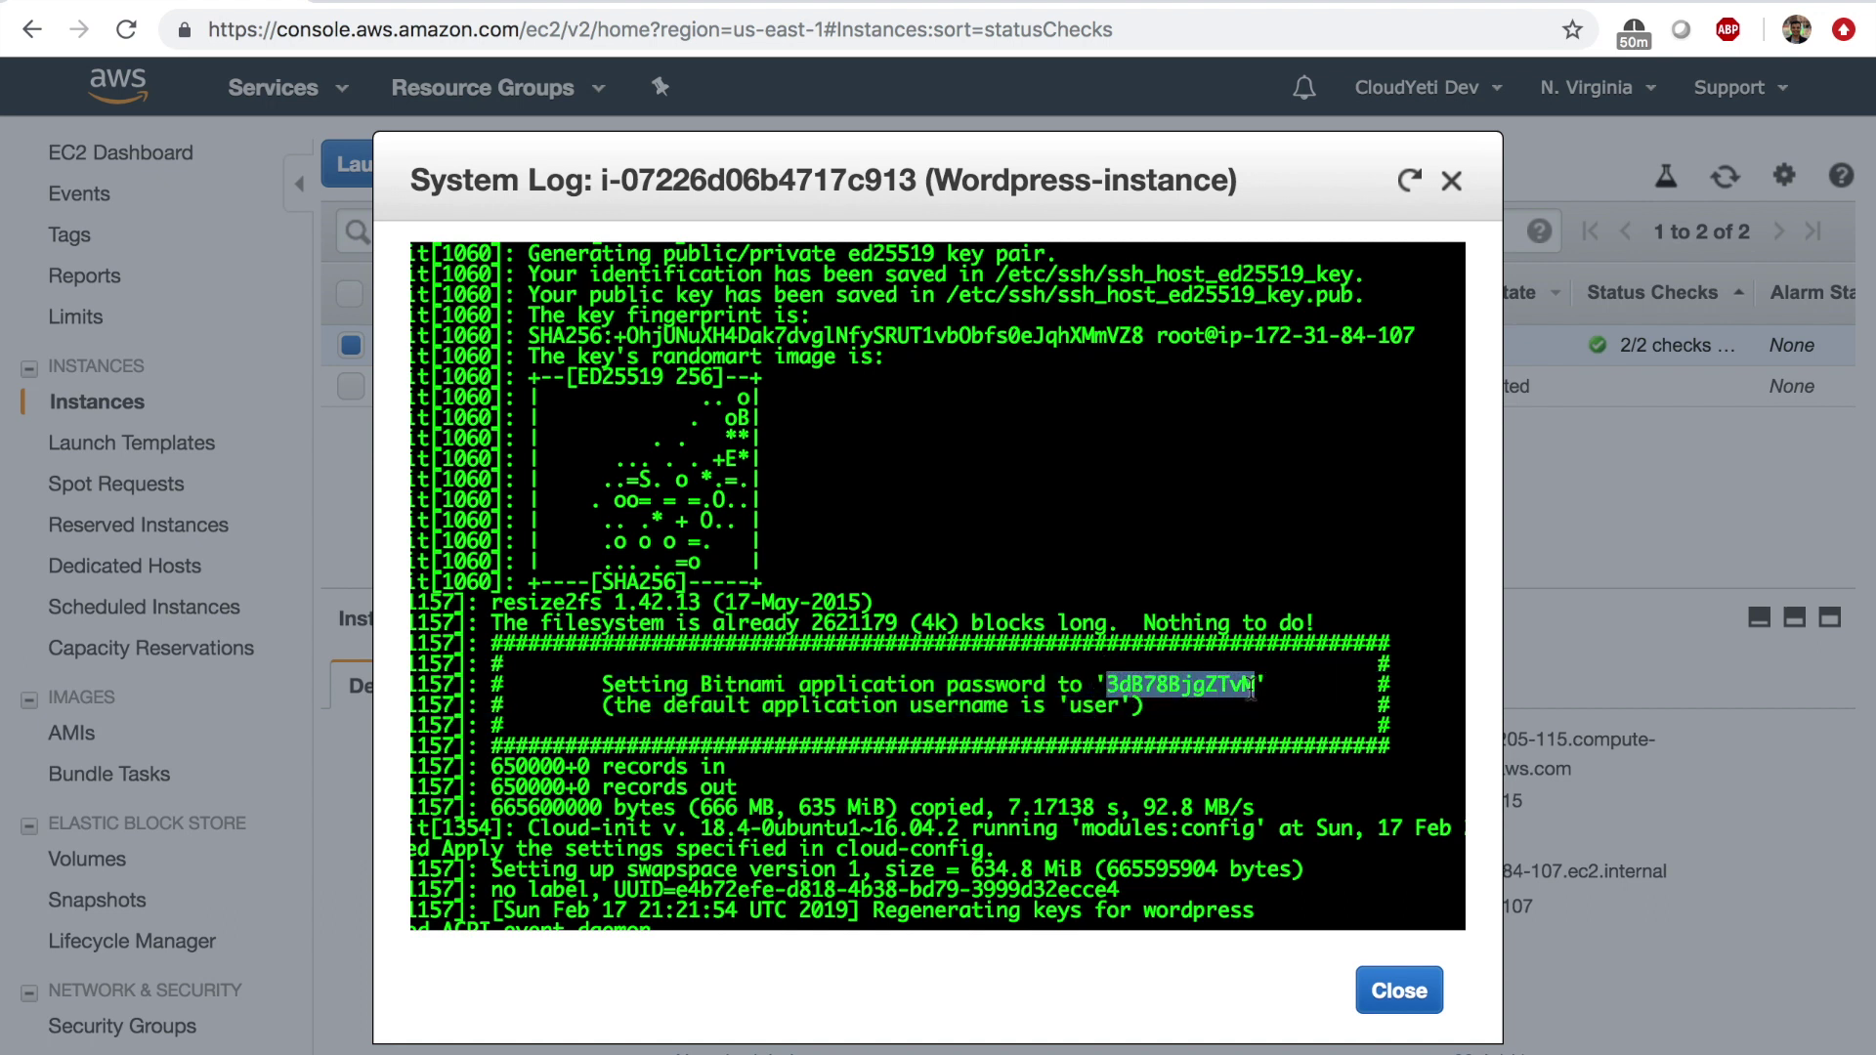
right_click(1252, 687)
left_click(1289, 743)
right_click(1168, 709)
left_click(1195, 711)
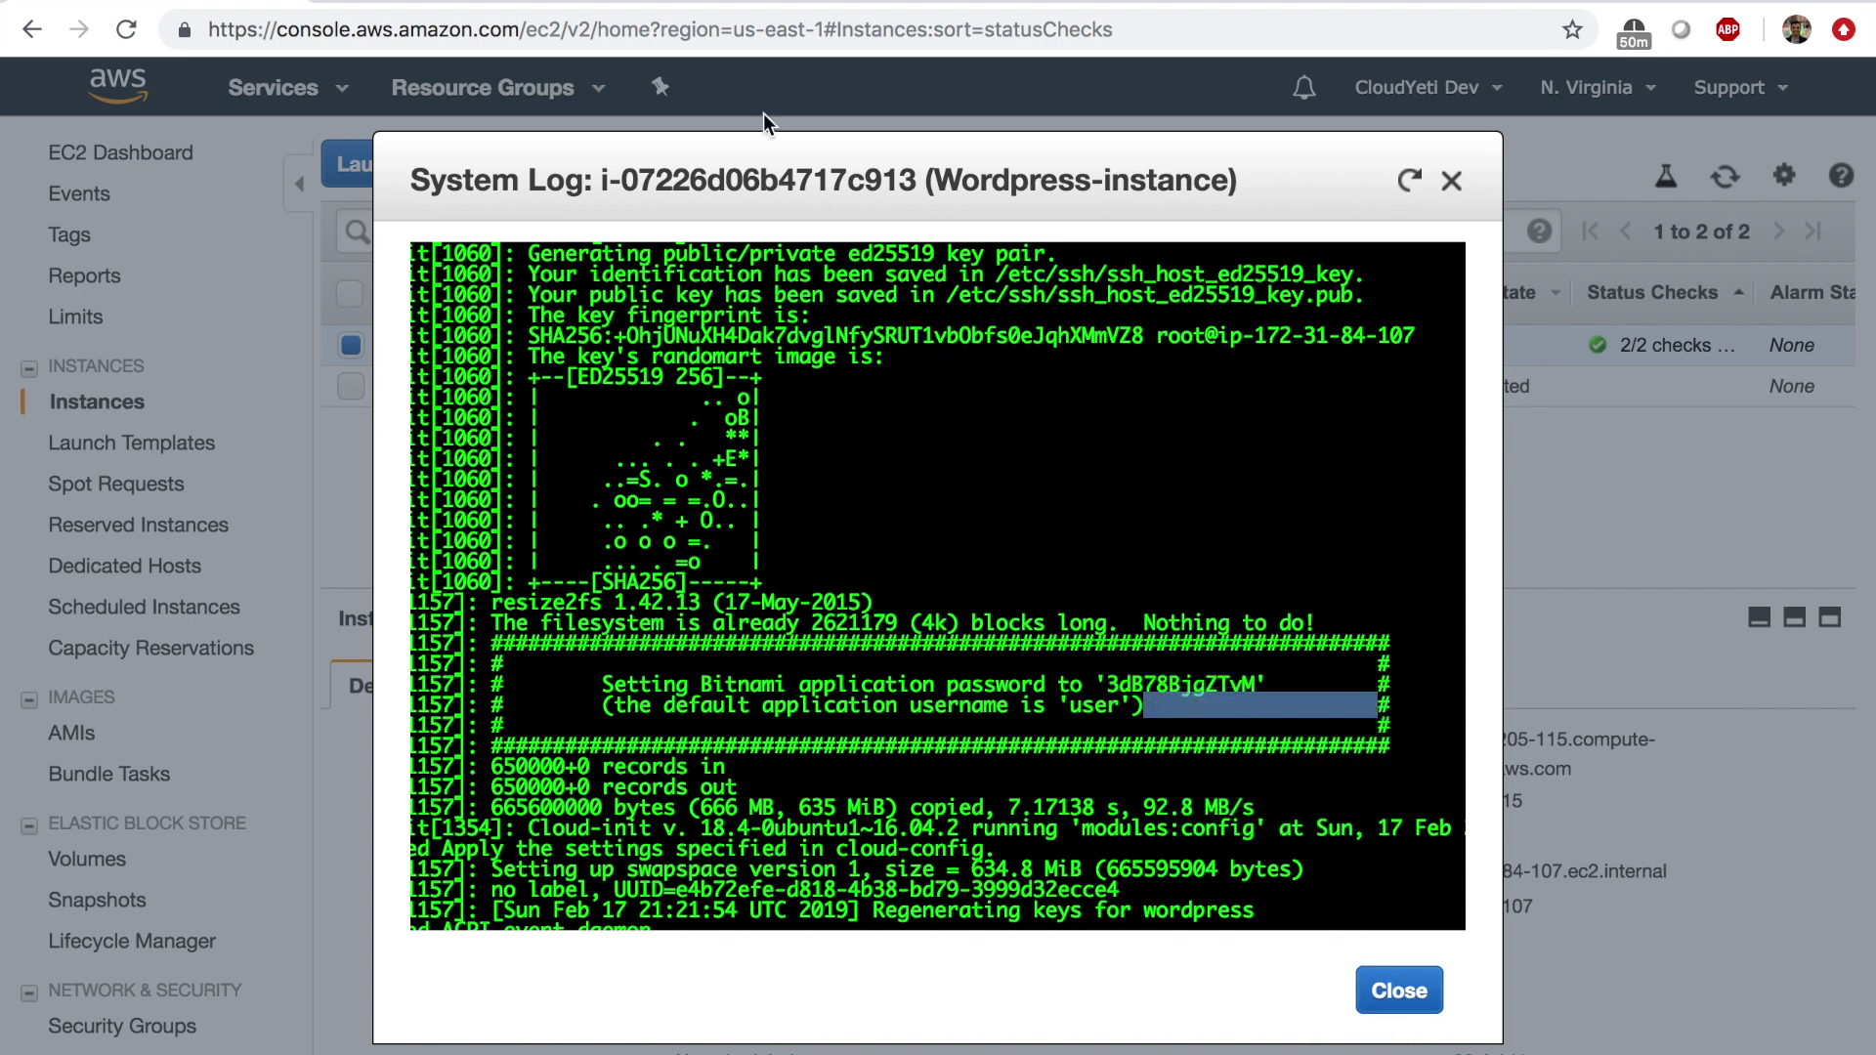
From the Bitnami page, load the WordPress blog home at 3.88.205.115.
left_click(989, 4)
left_click(551, 6)
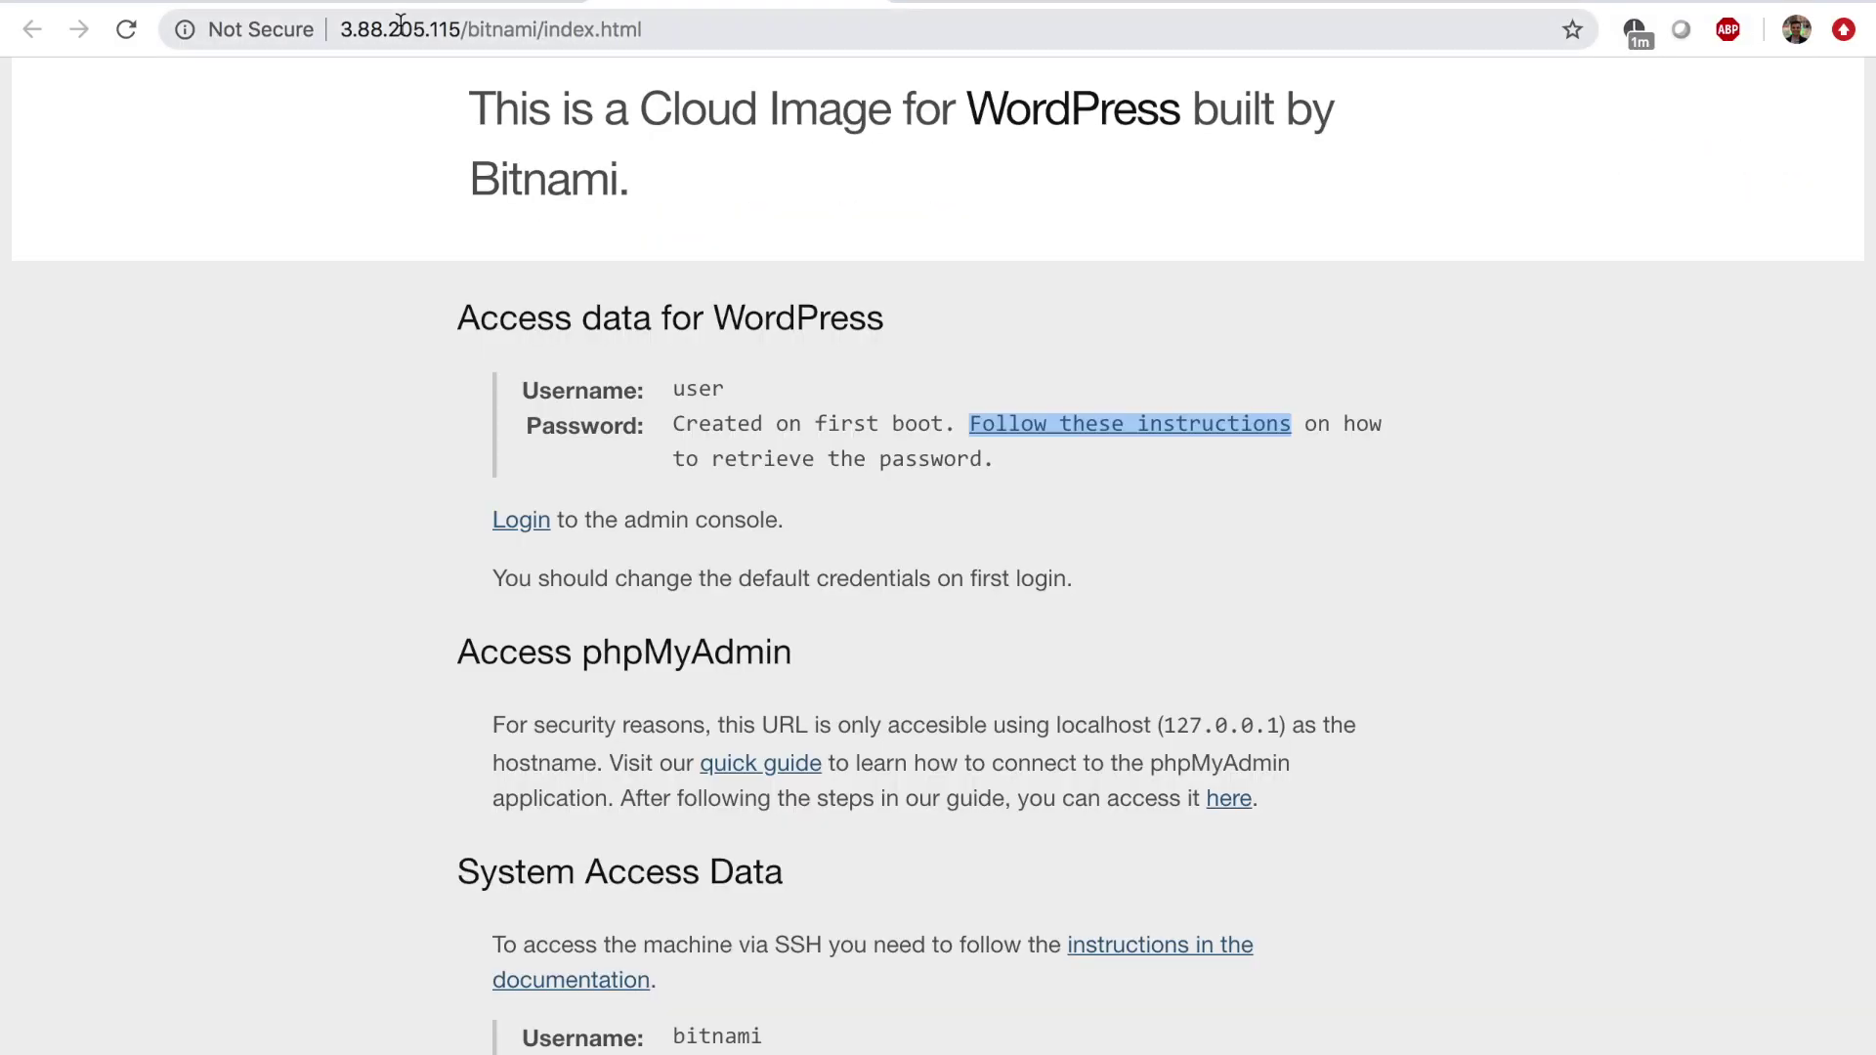
left_click(357, 28)
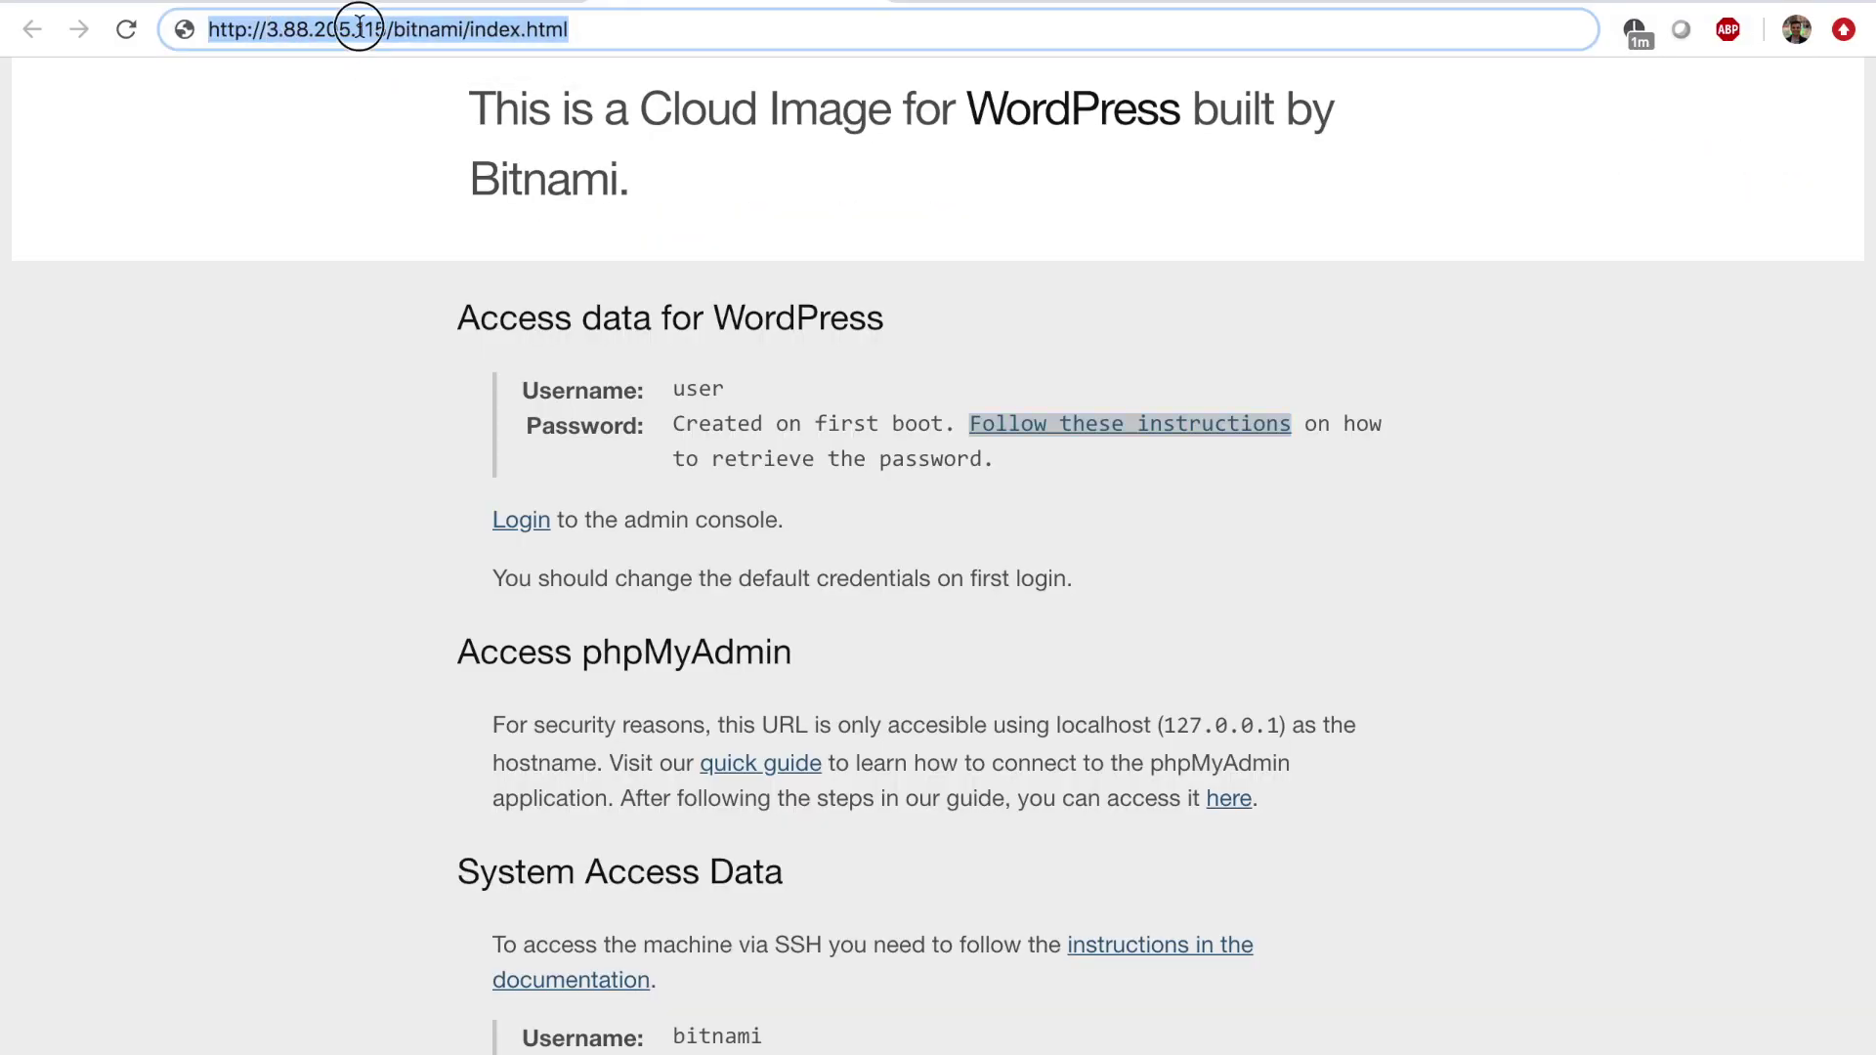
left_click(358, 28)
left_click_drag(269, 28, 456, 30)
left_click(457, 29)
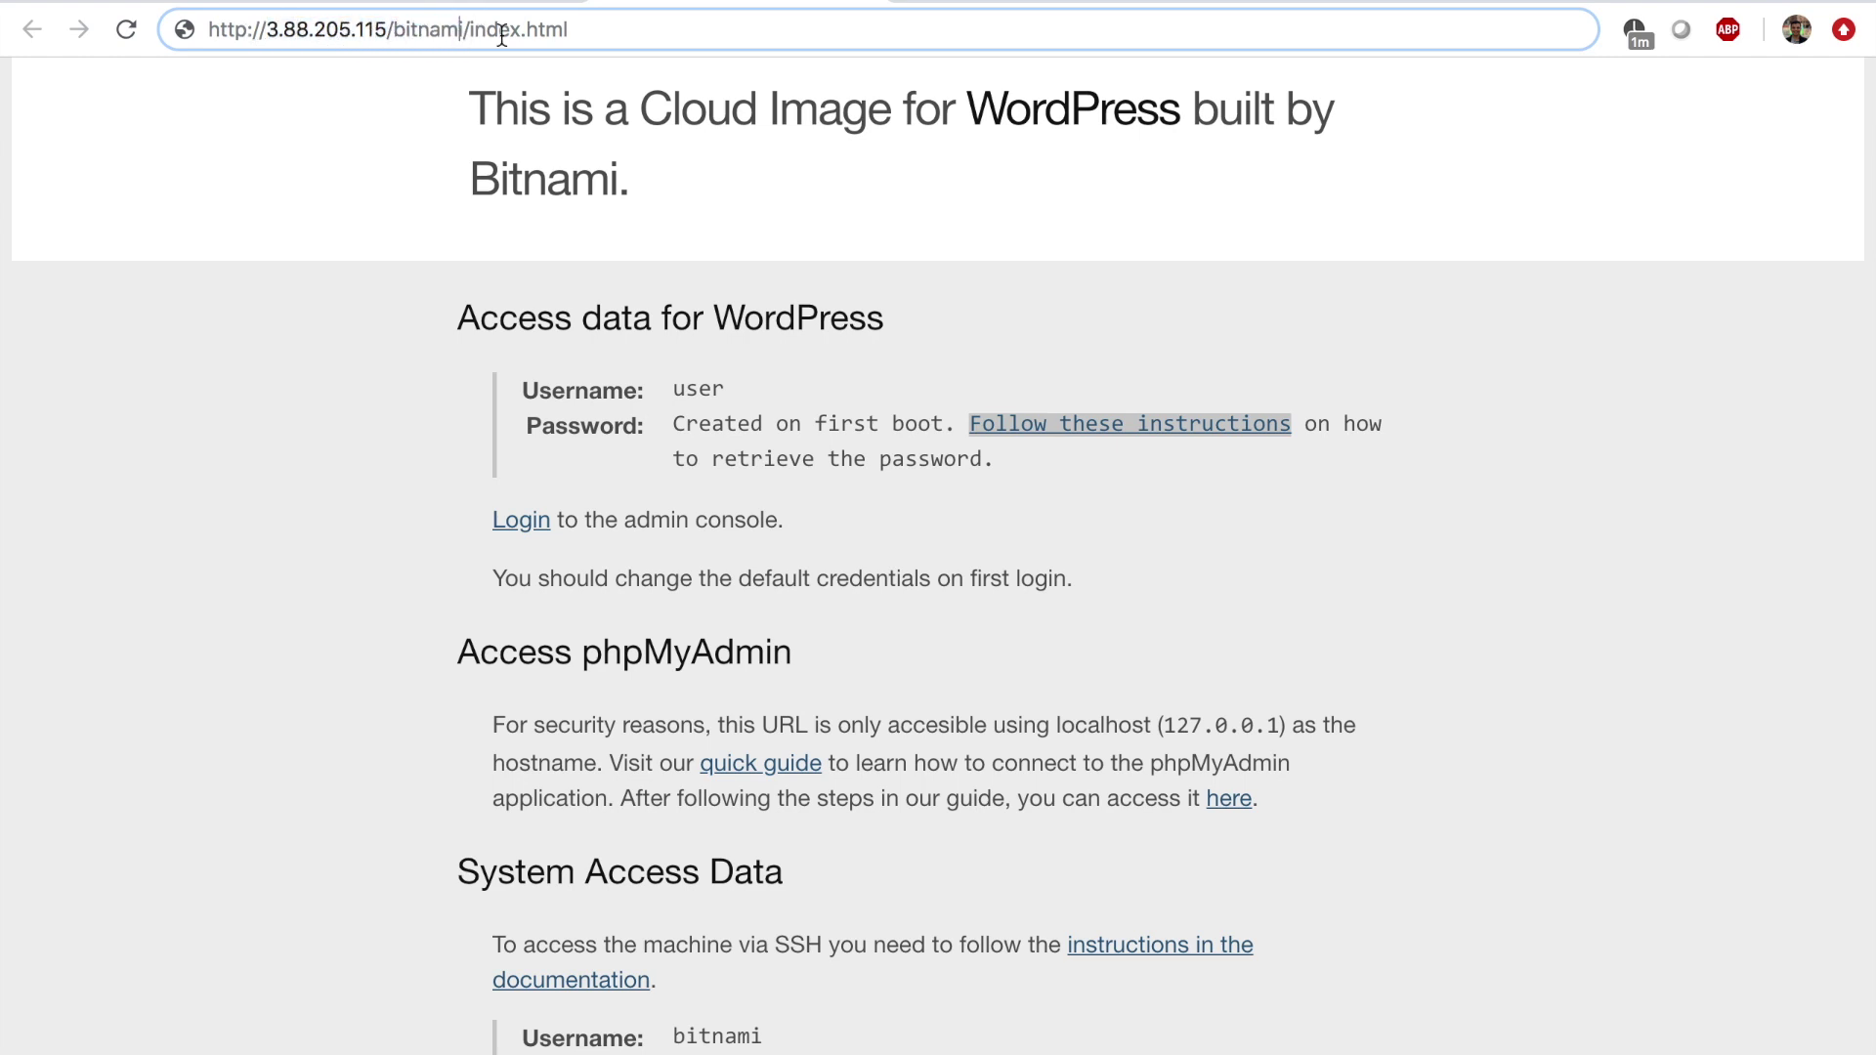
key("Return")
Go to 3.88.205.115/admin and log in as 'user' with the pasted application password.
left_click(472, 23)
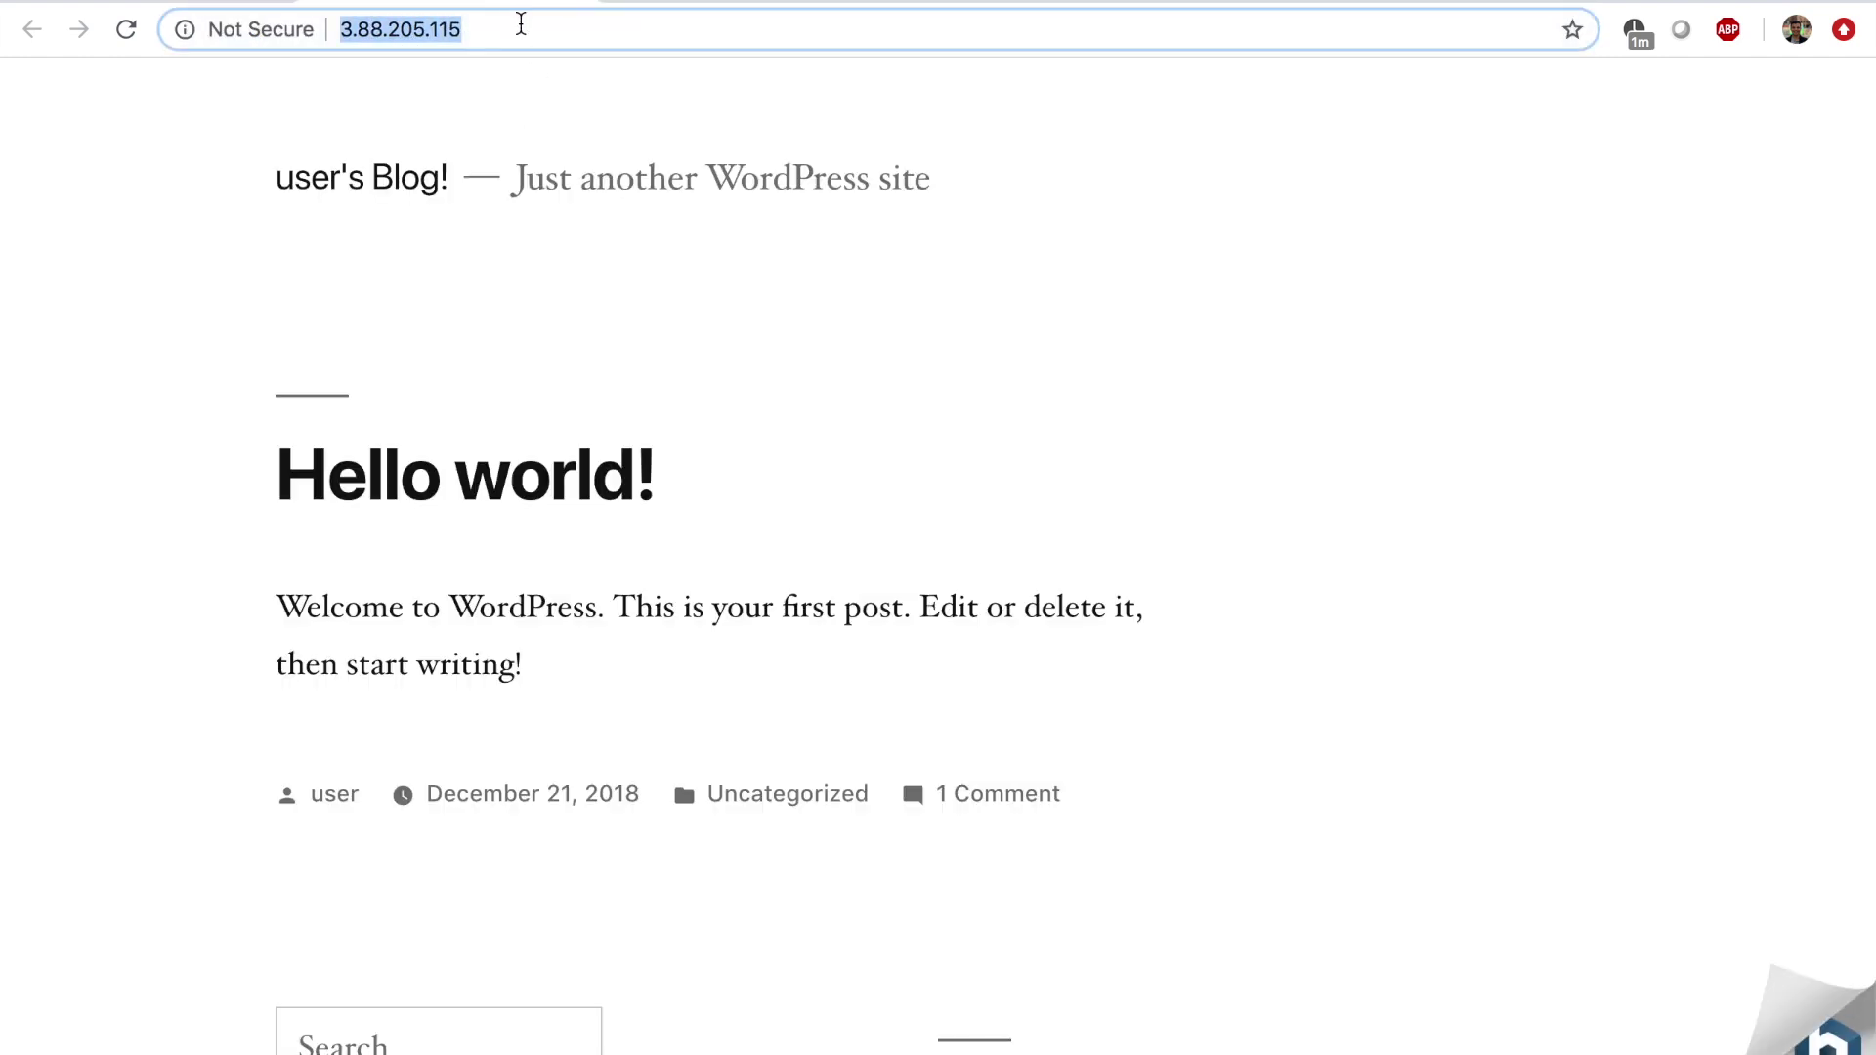
left_click(521, 23)
type("/")
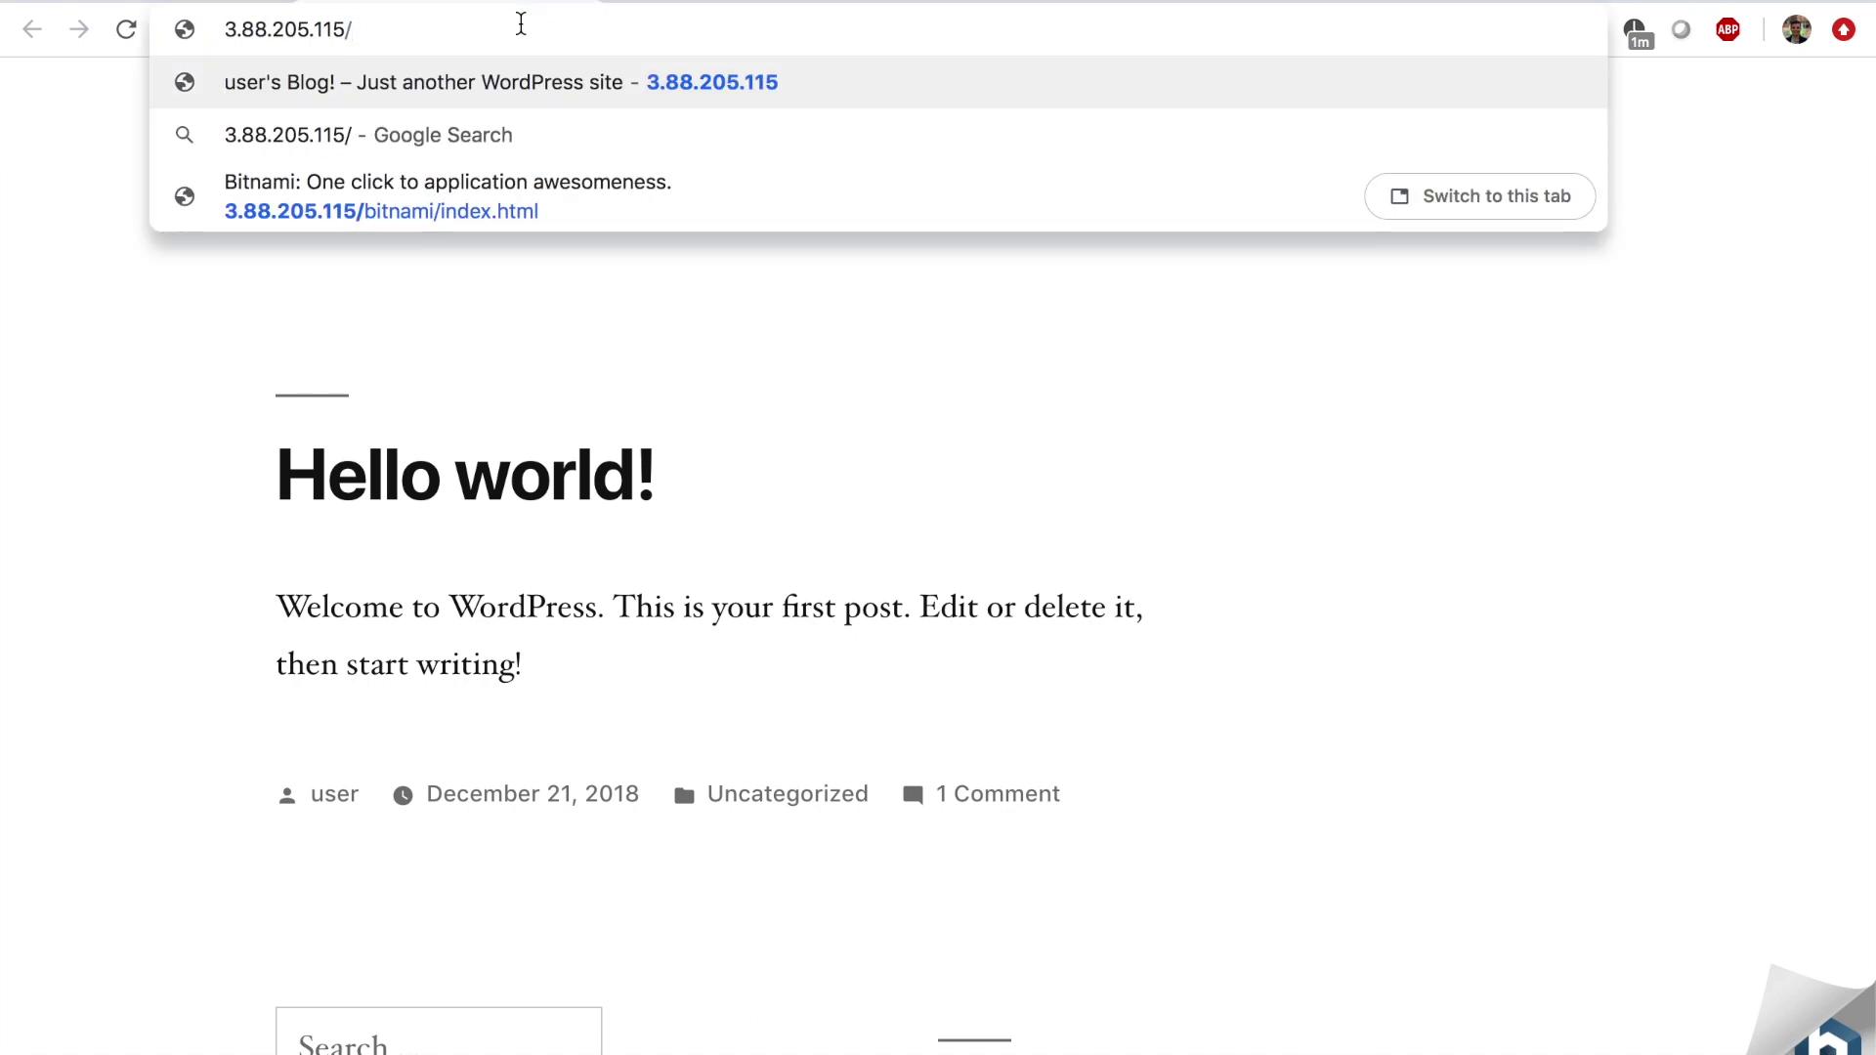
type("admin")
key("Return")
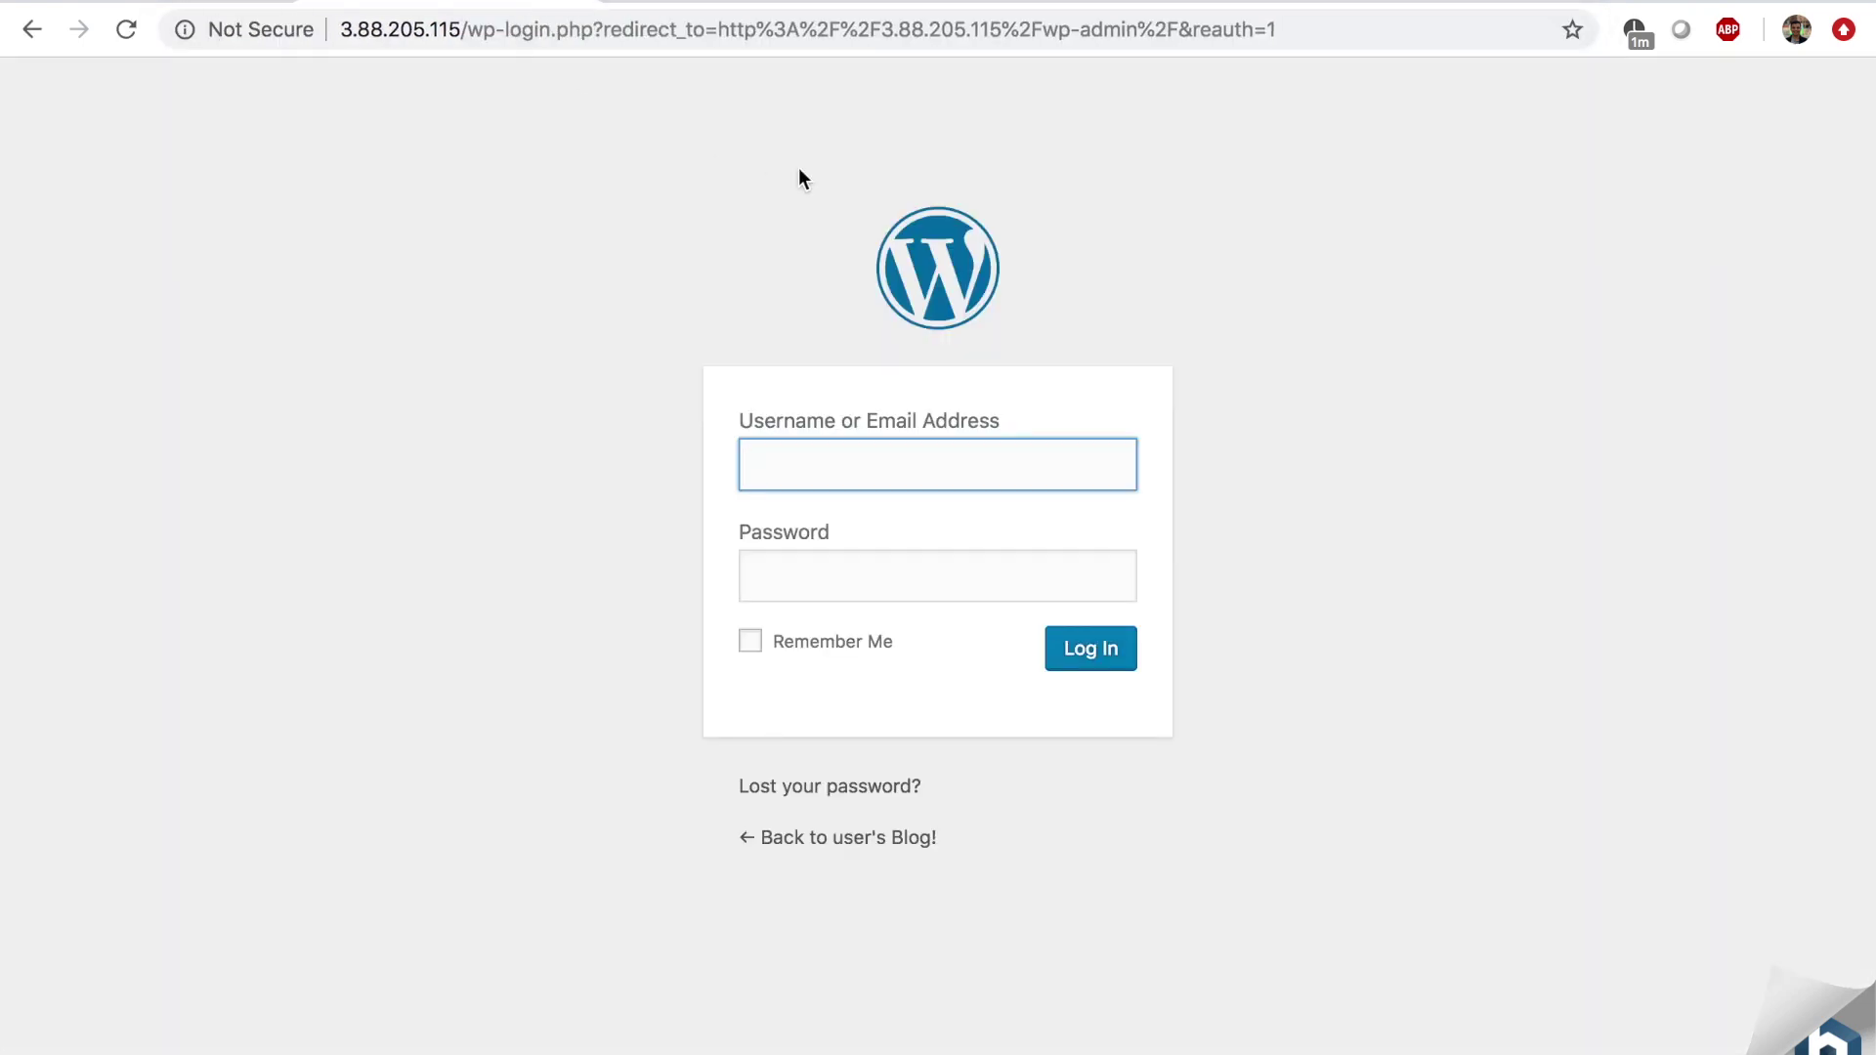
type("user")
key("Tab")
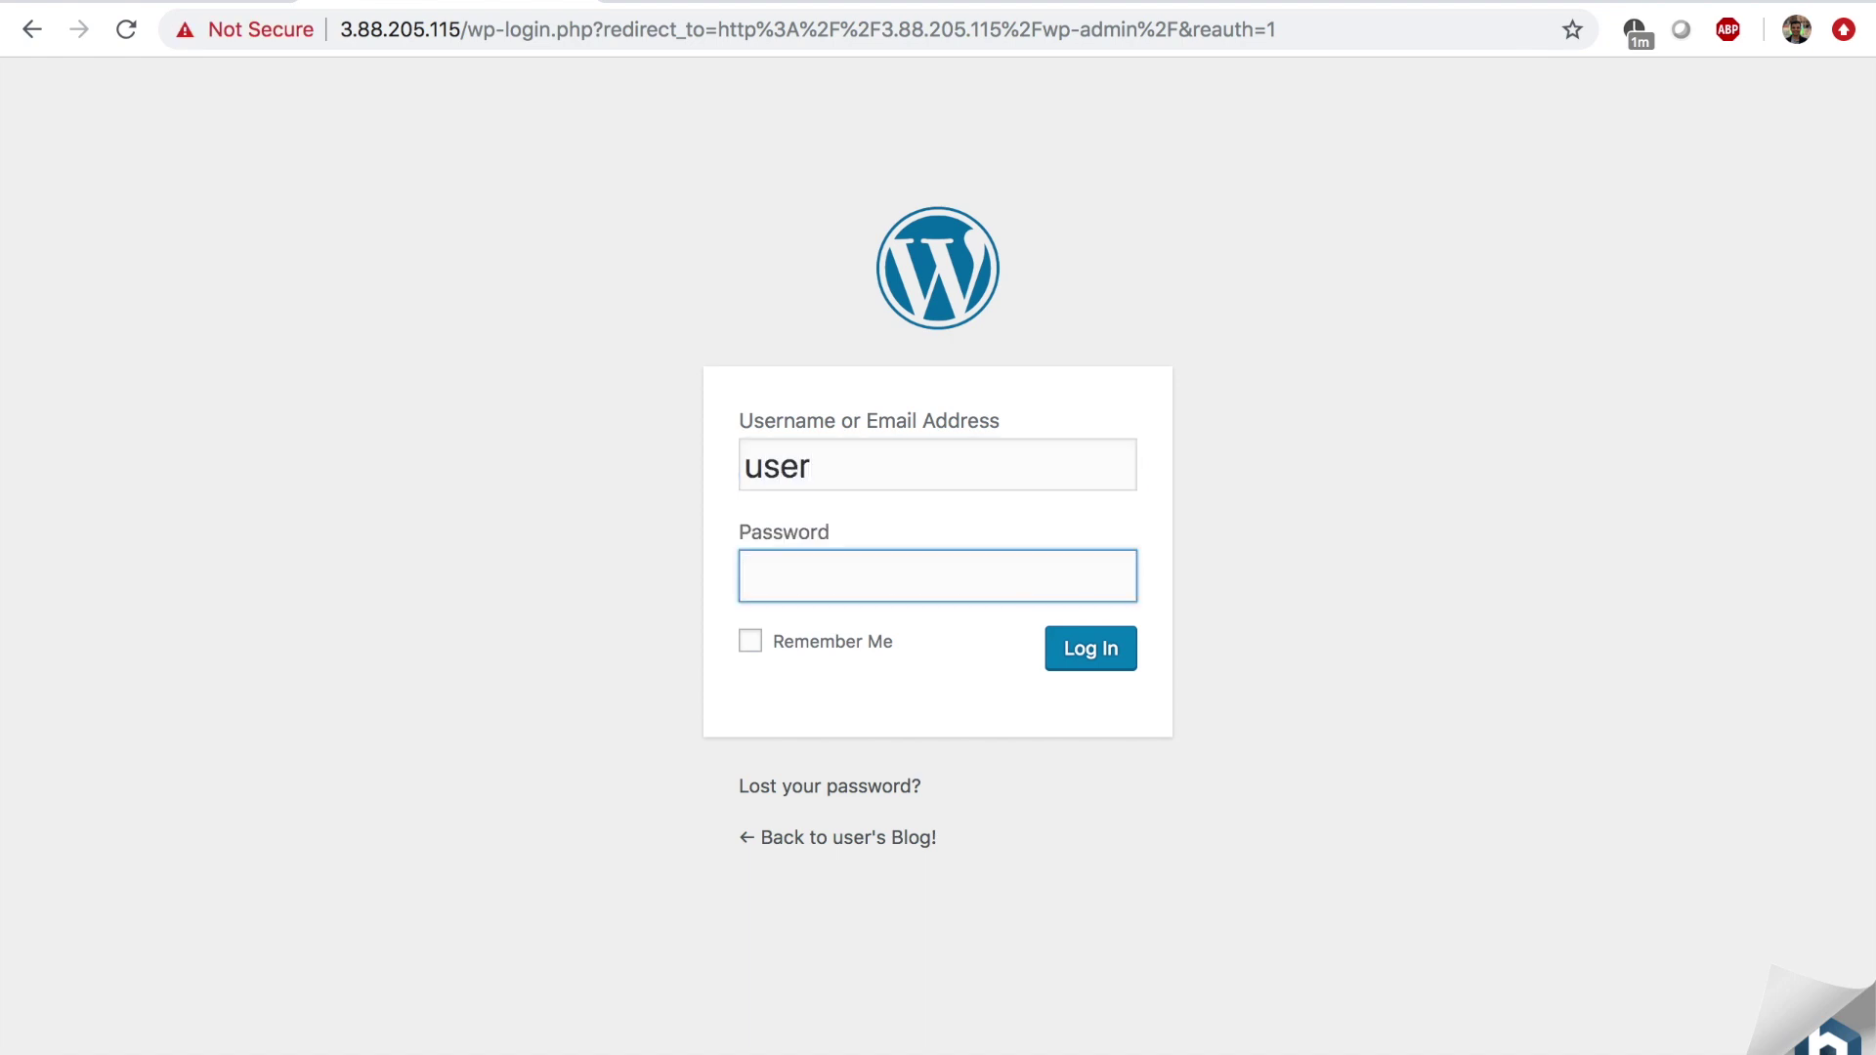
key("super+v")
key("Return")
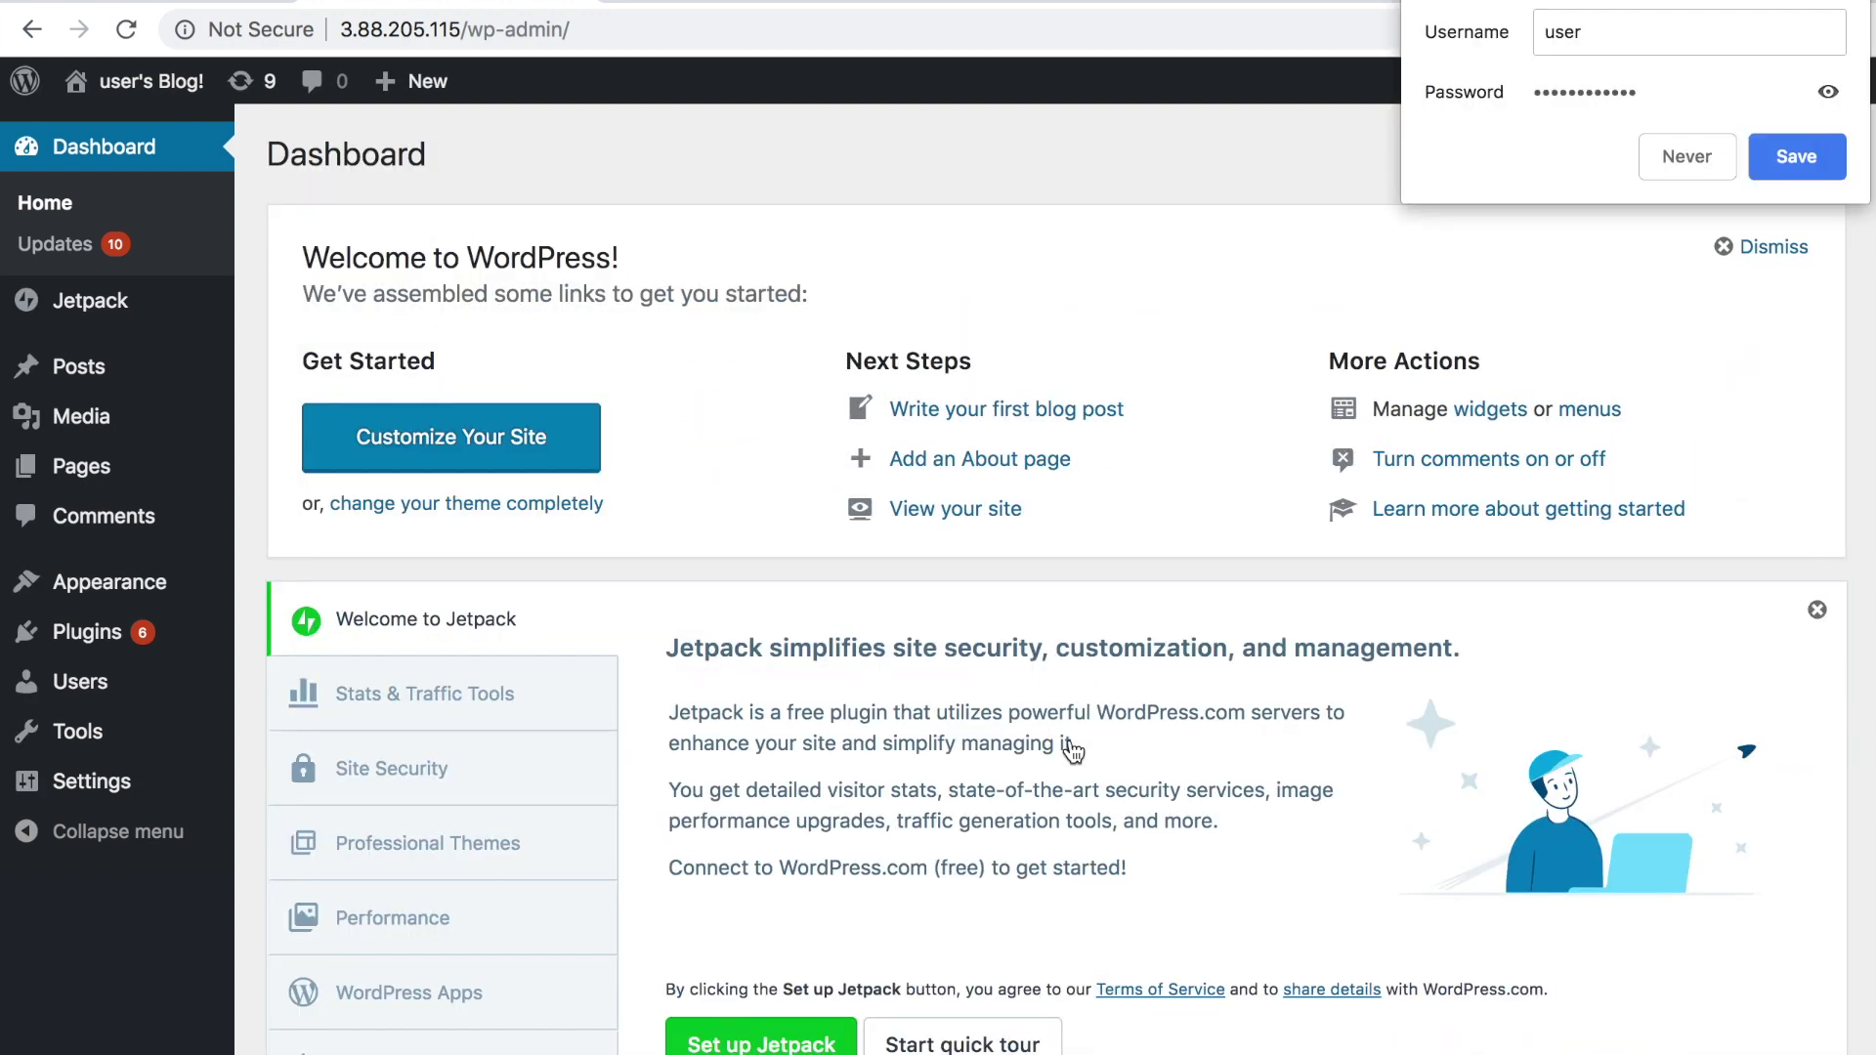
Dismiss the save-password prompt and start a new post titled 'My first blog'.
left_click(1708, 162)
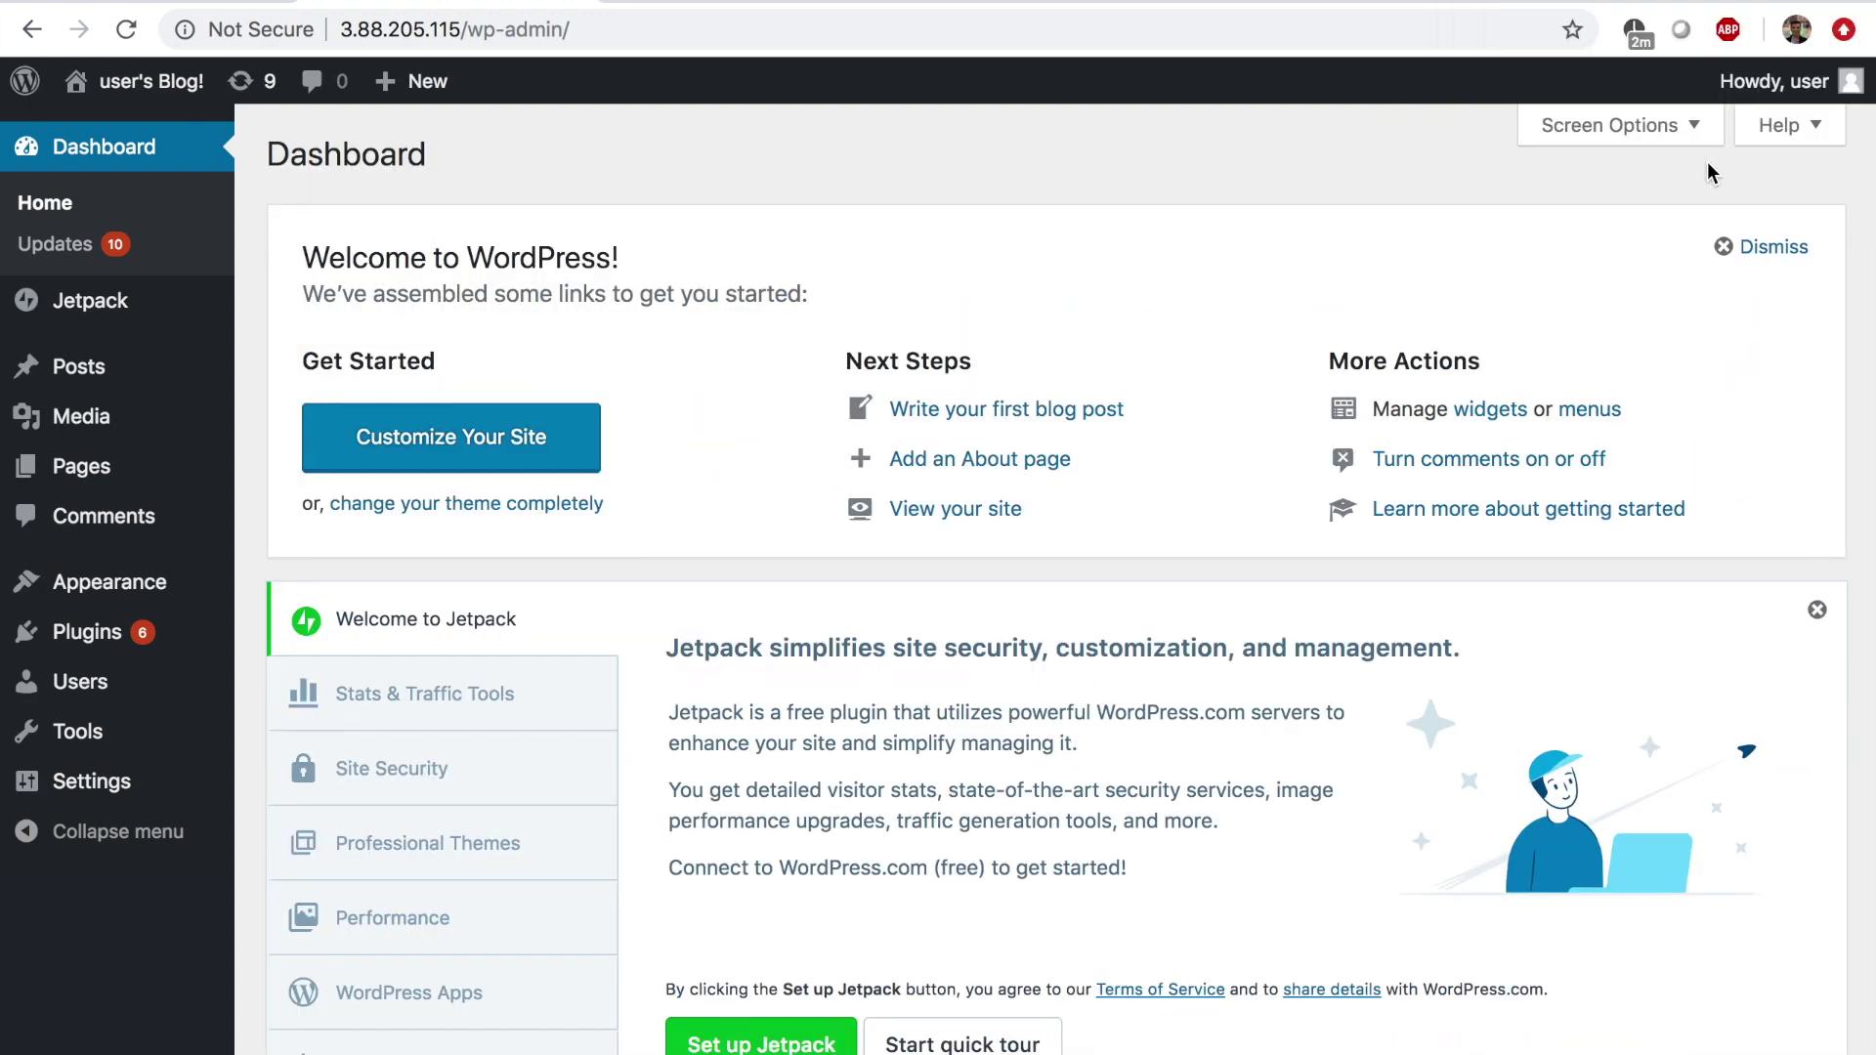
scroll(1144, 336, "down", 10)
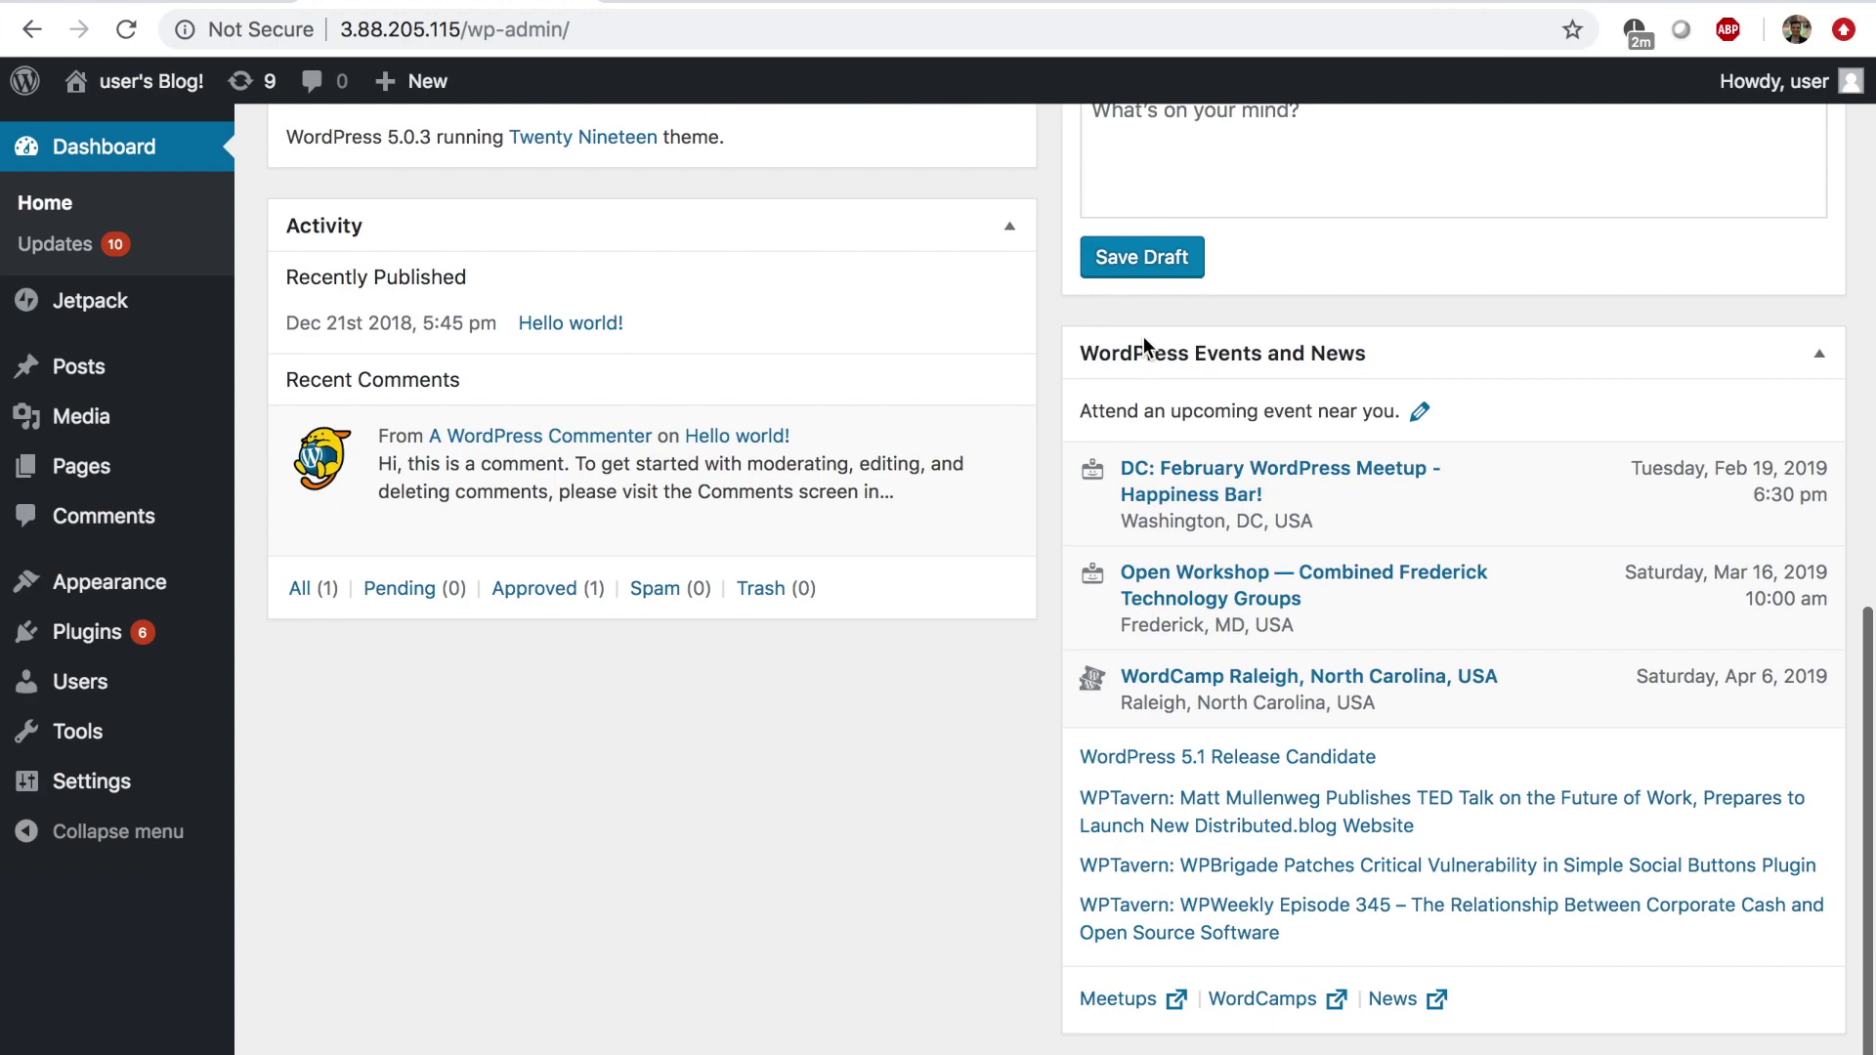
scroll(1143, 336, "up", 10)
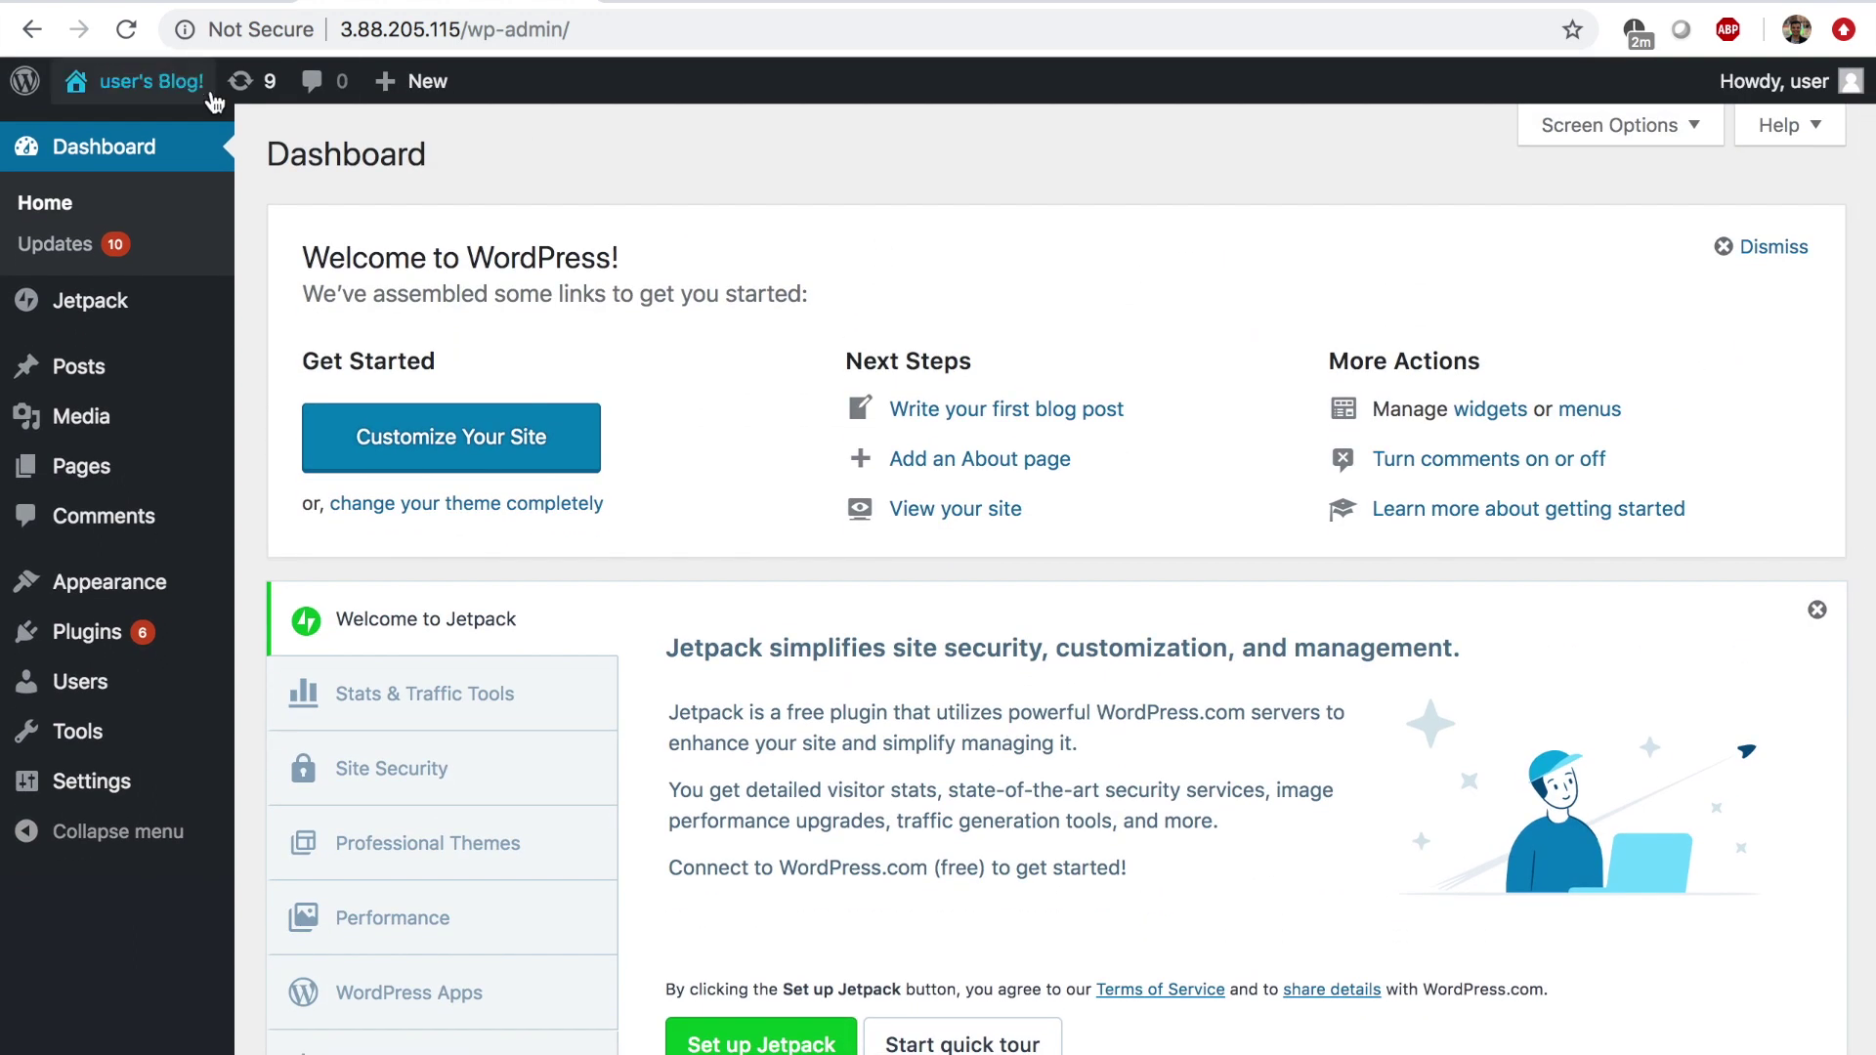
mouse_move(102, 369)
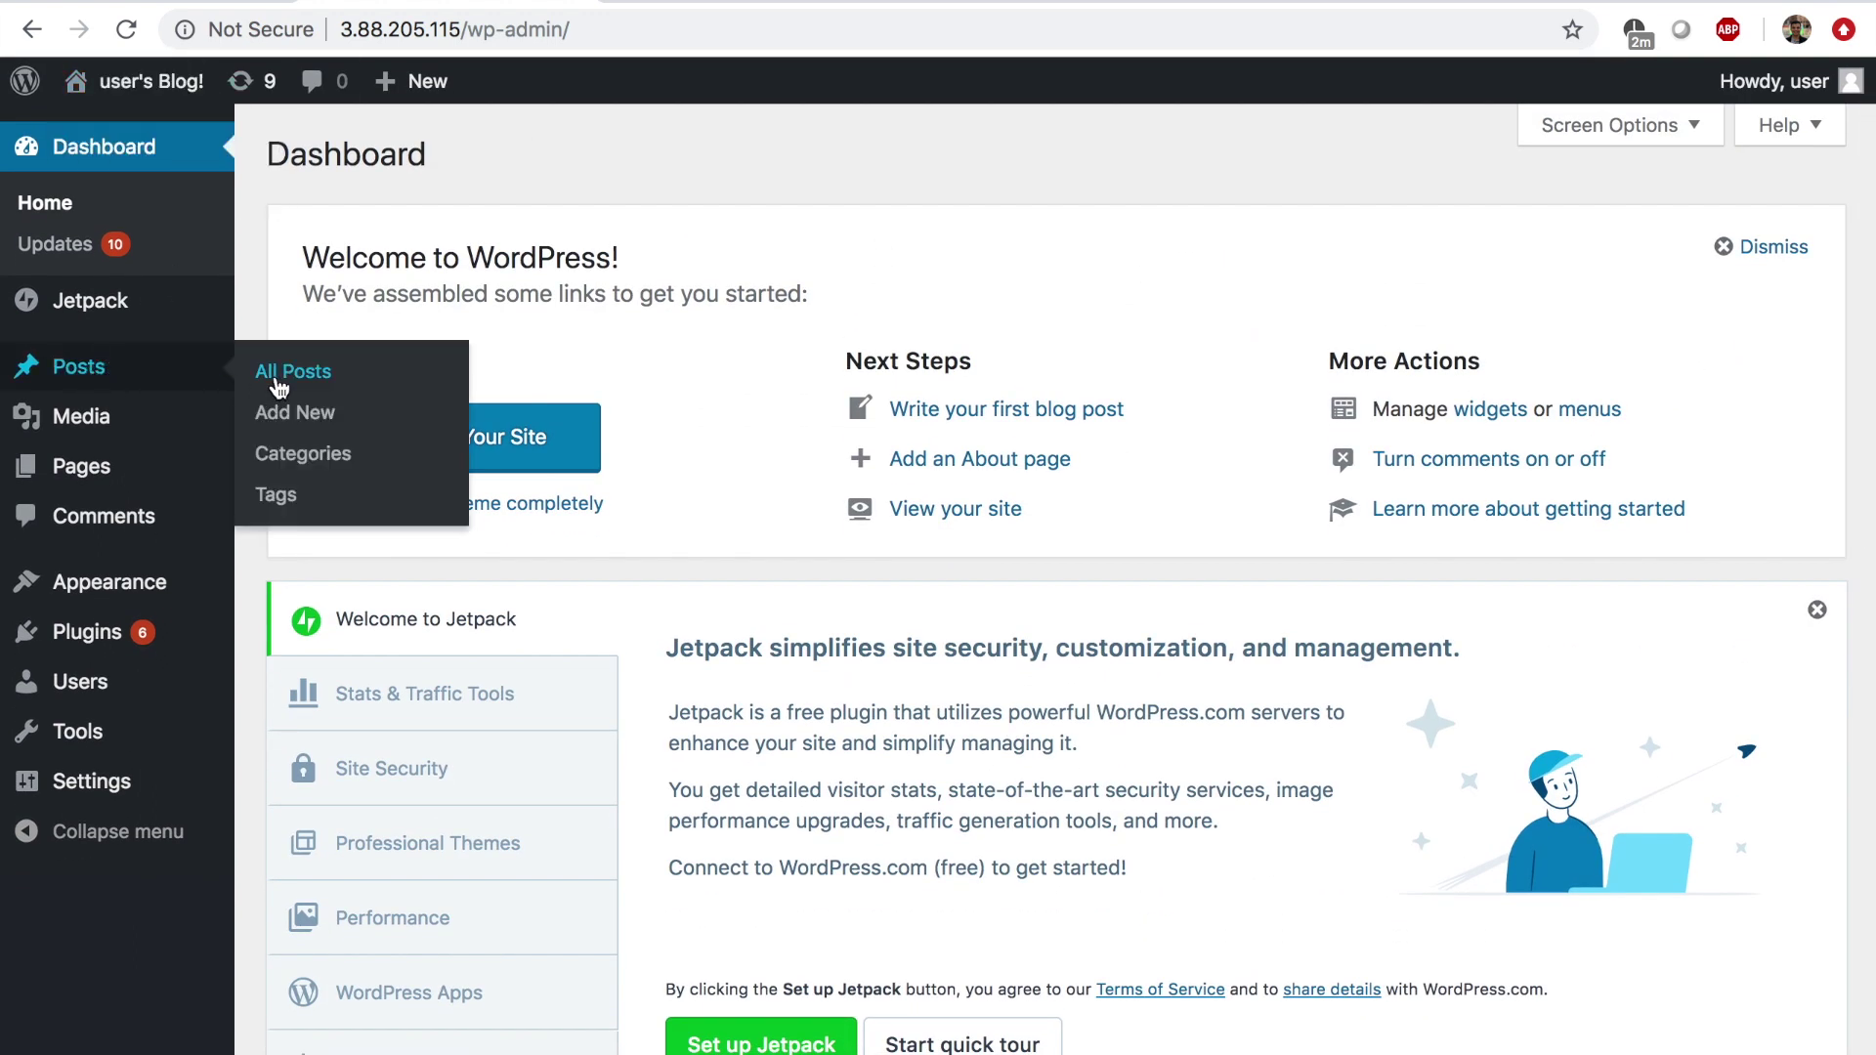
left_click(291, 418)
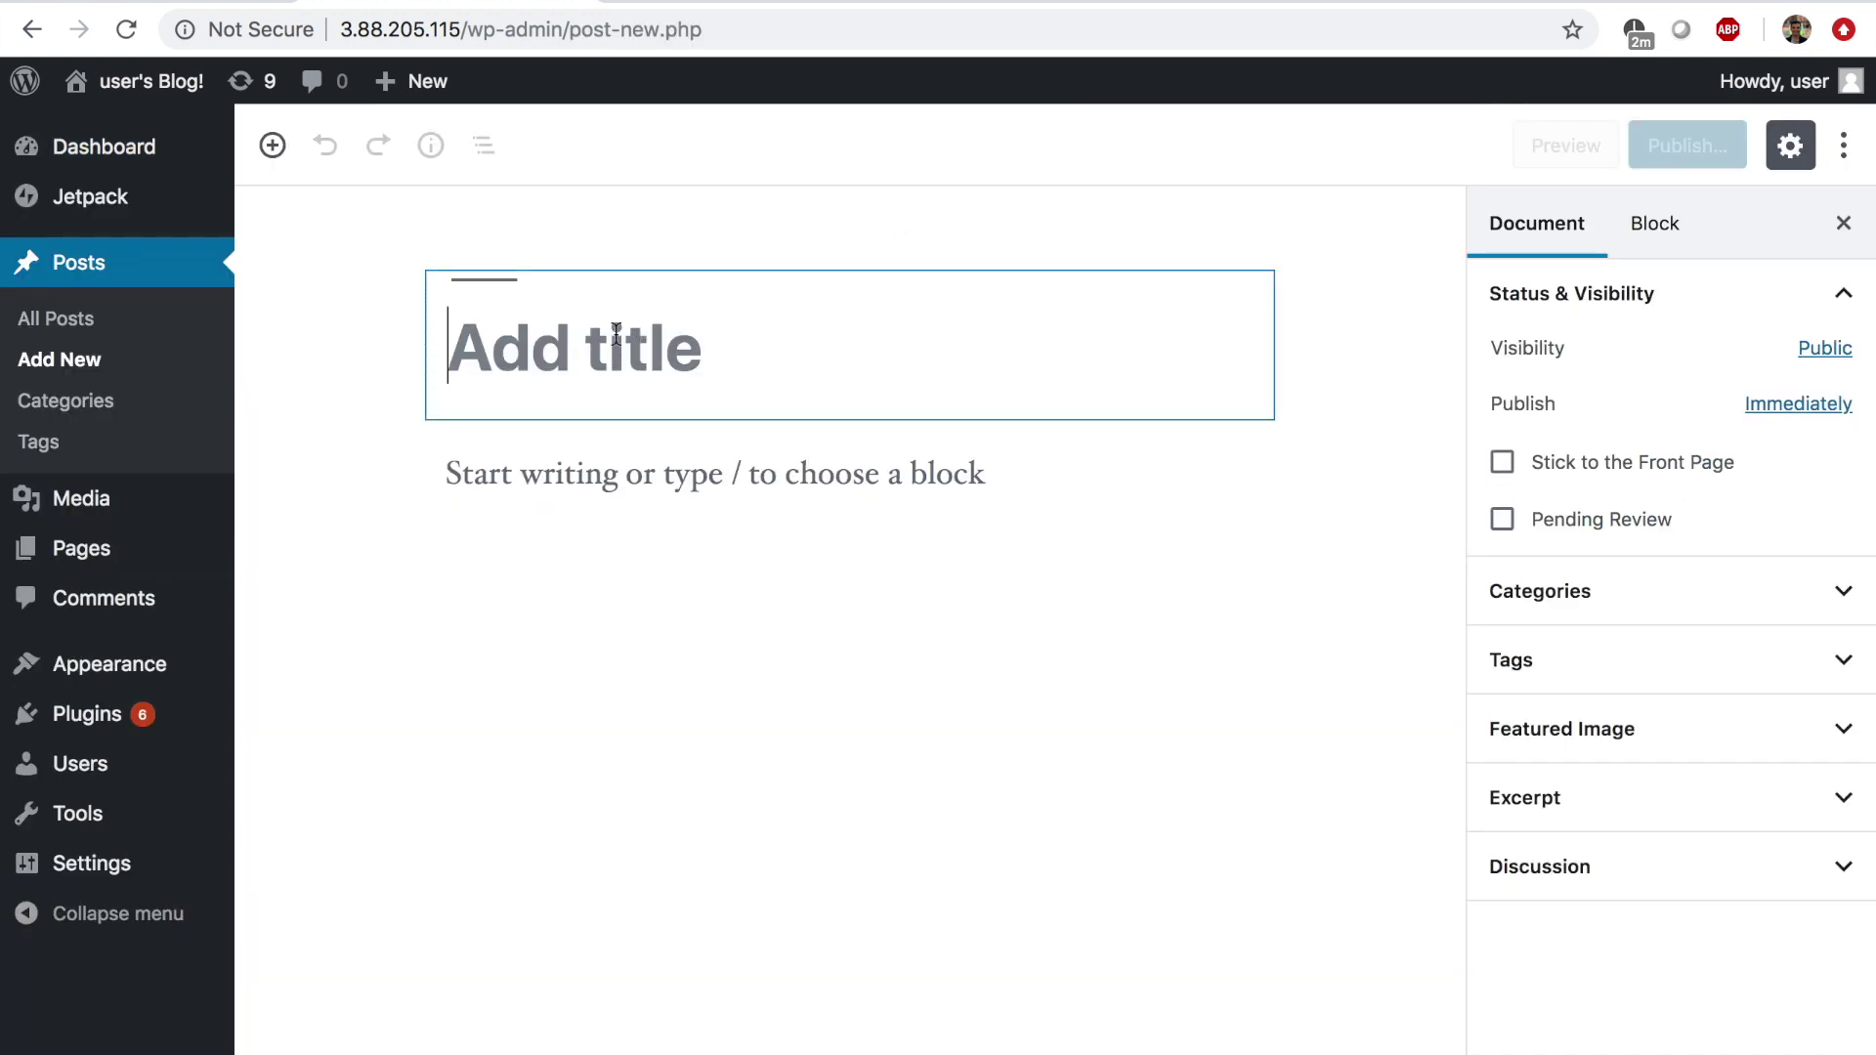
type("My first blog")
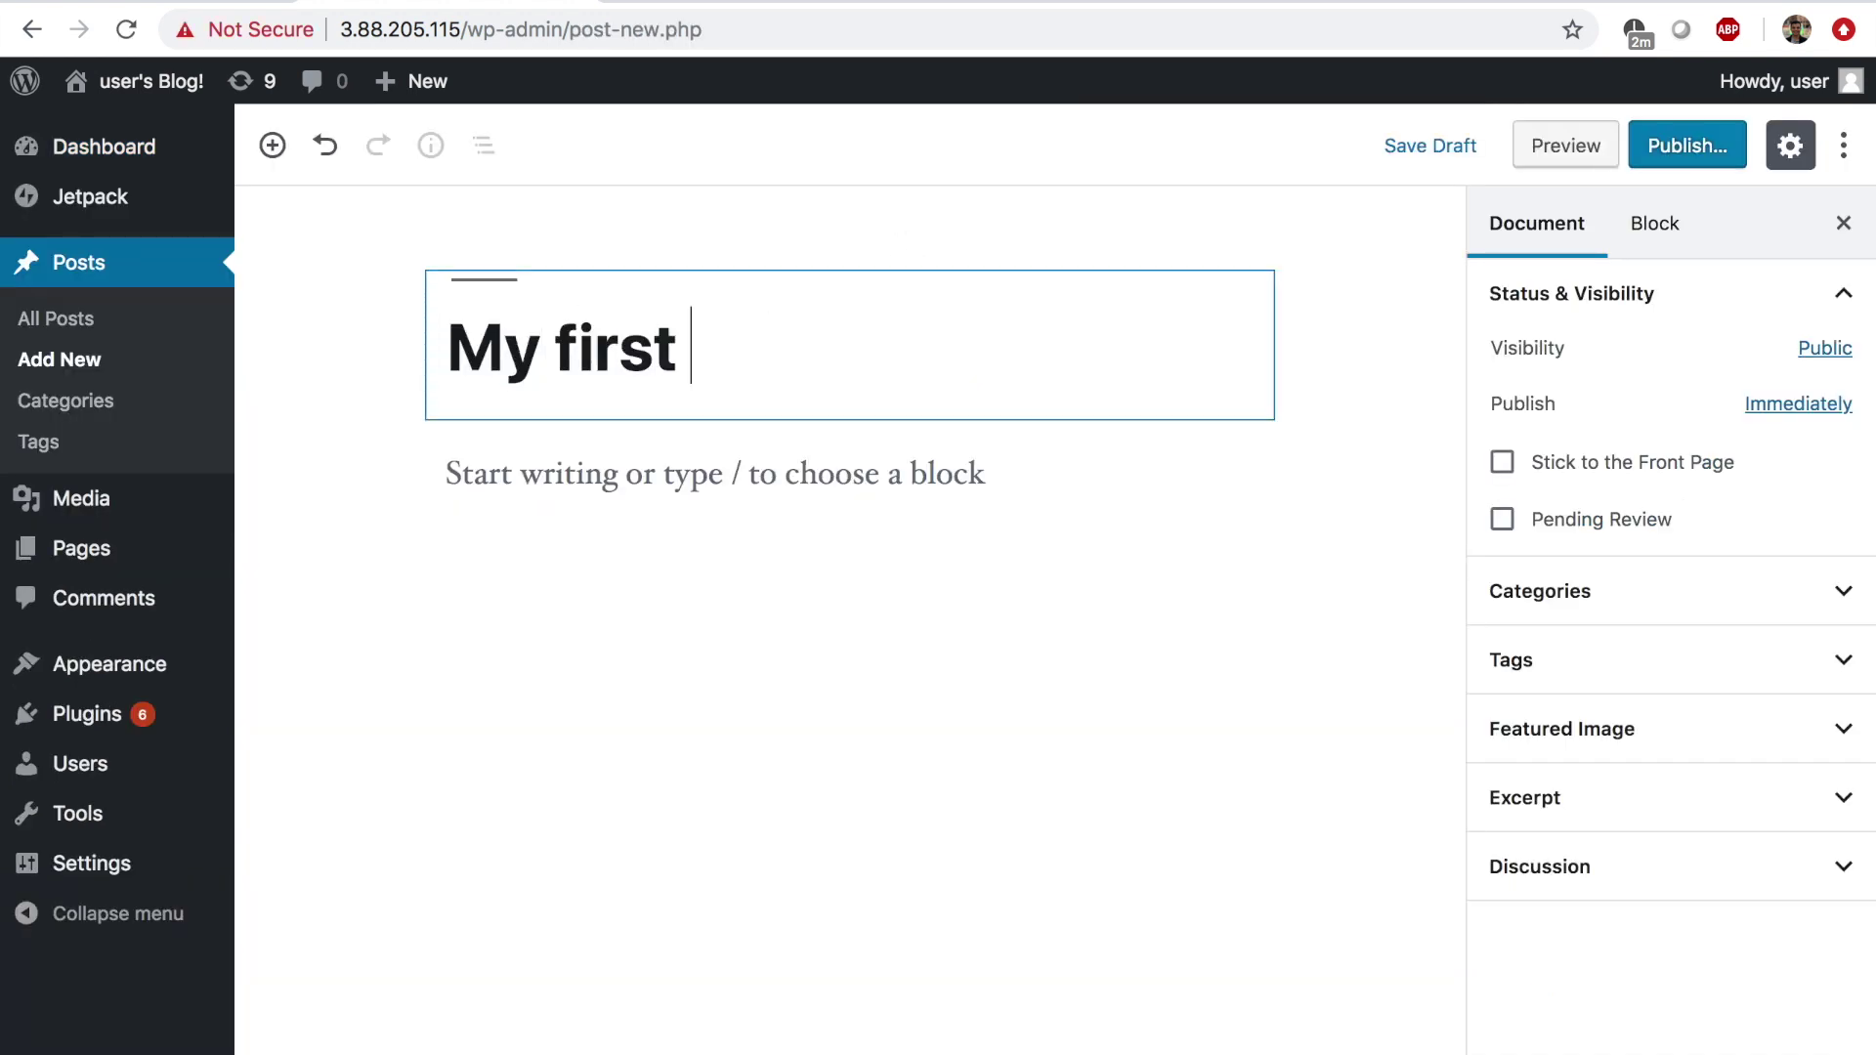
Write 'Hello world!' as the post body and publish the post.
left_click(641, 460)
type("Hello world!")
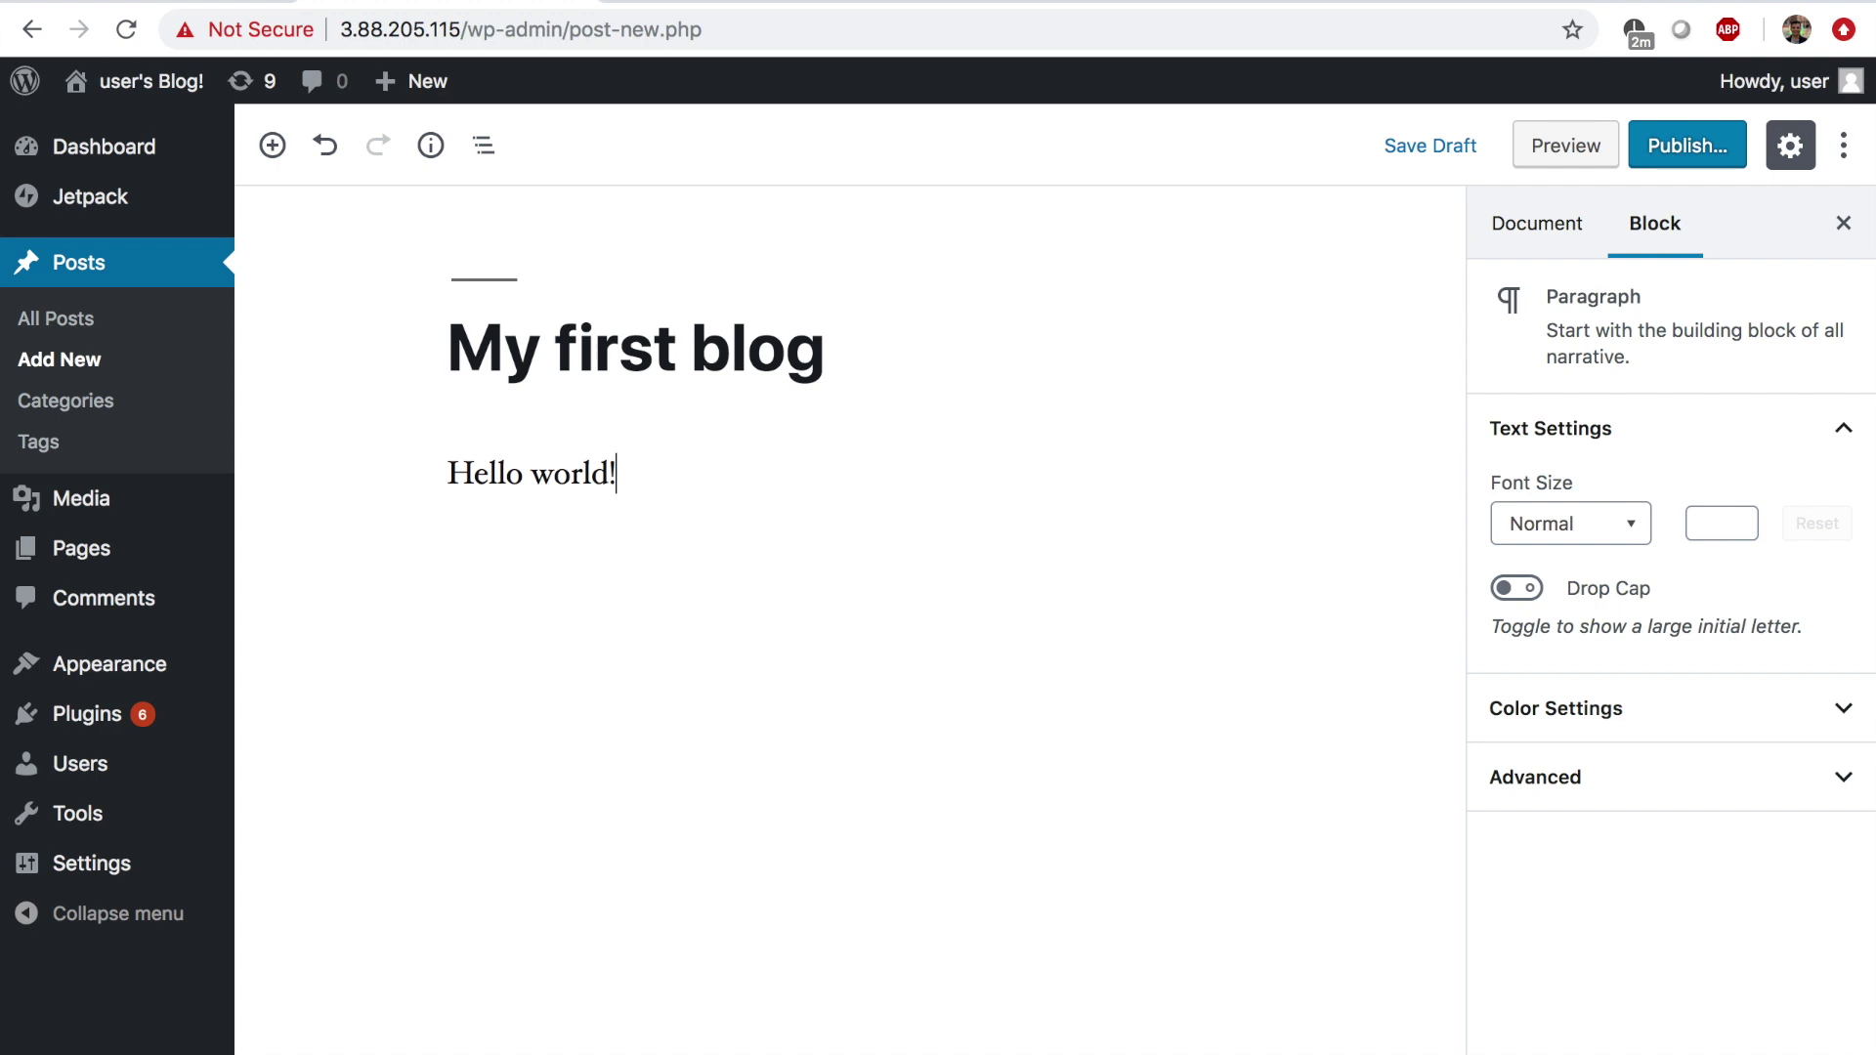
left_click(1693, 148)
left_click(1685, 156)
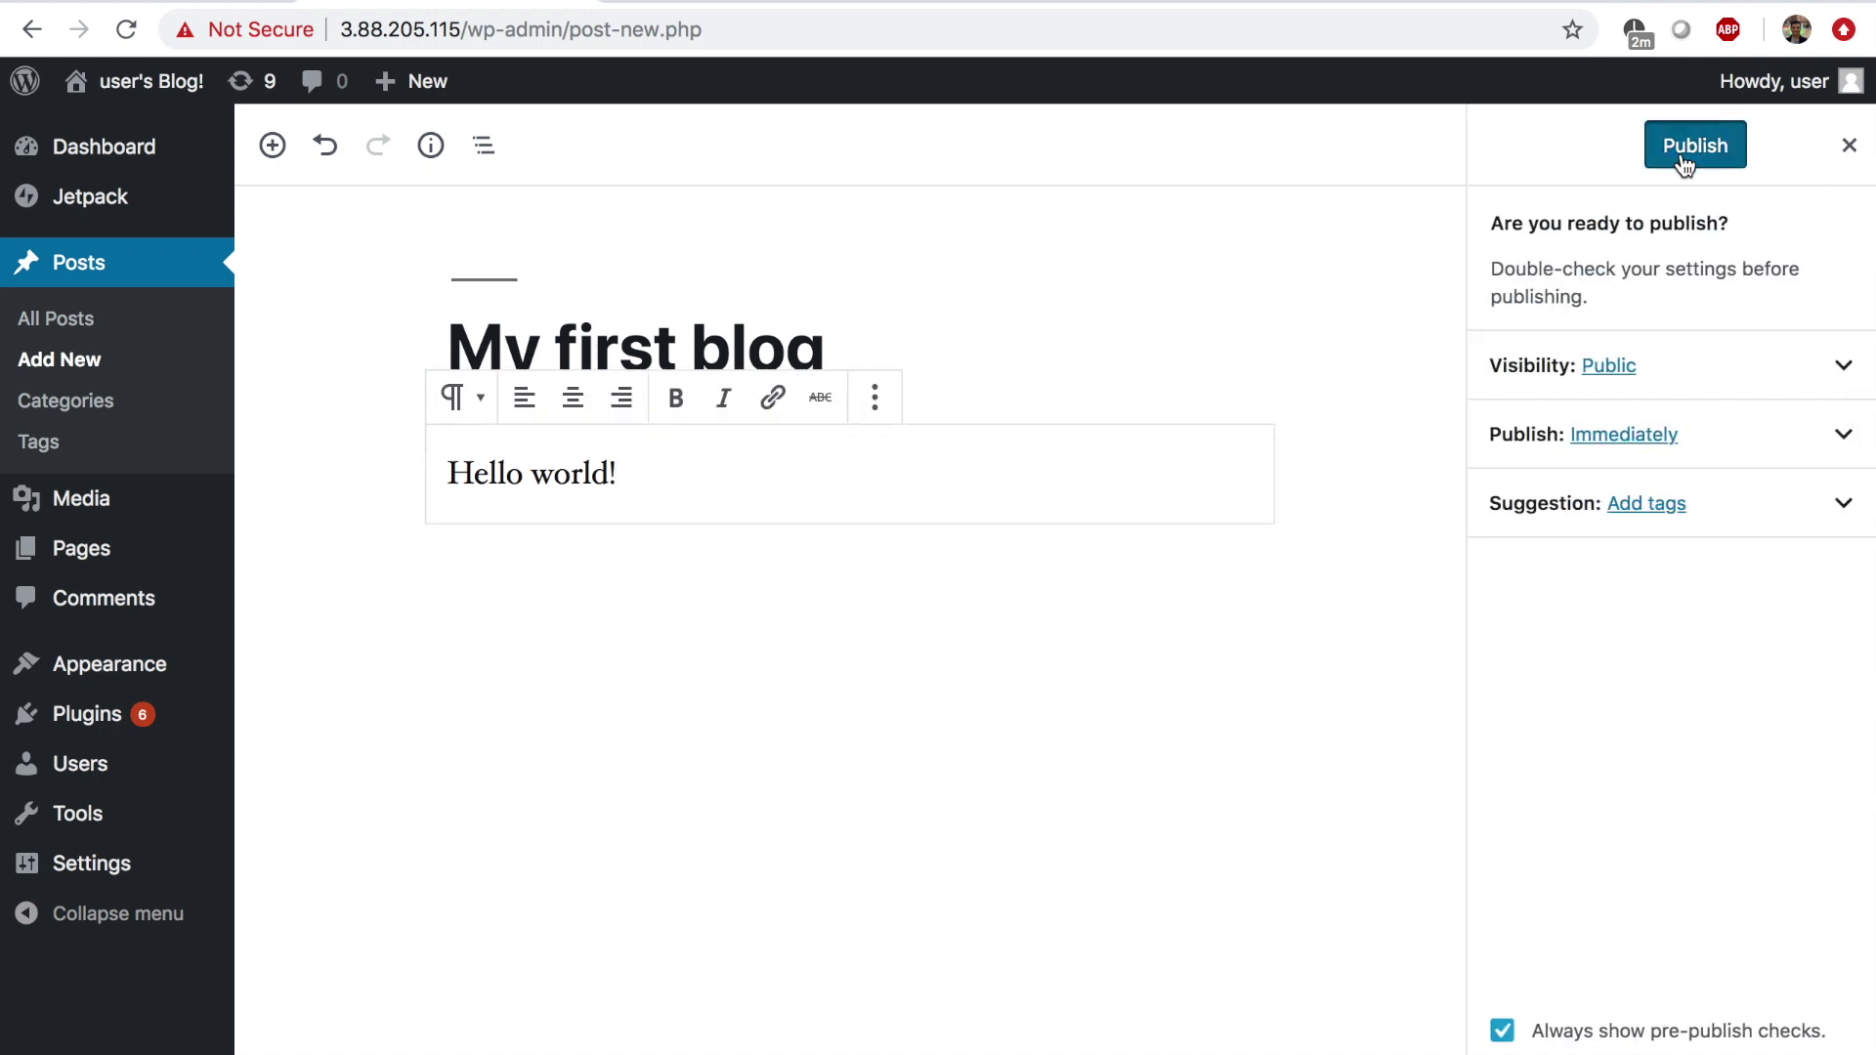
View the published 'My first blog' post on the live site and select the site's IP in the address.
left_click(447, 230)
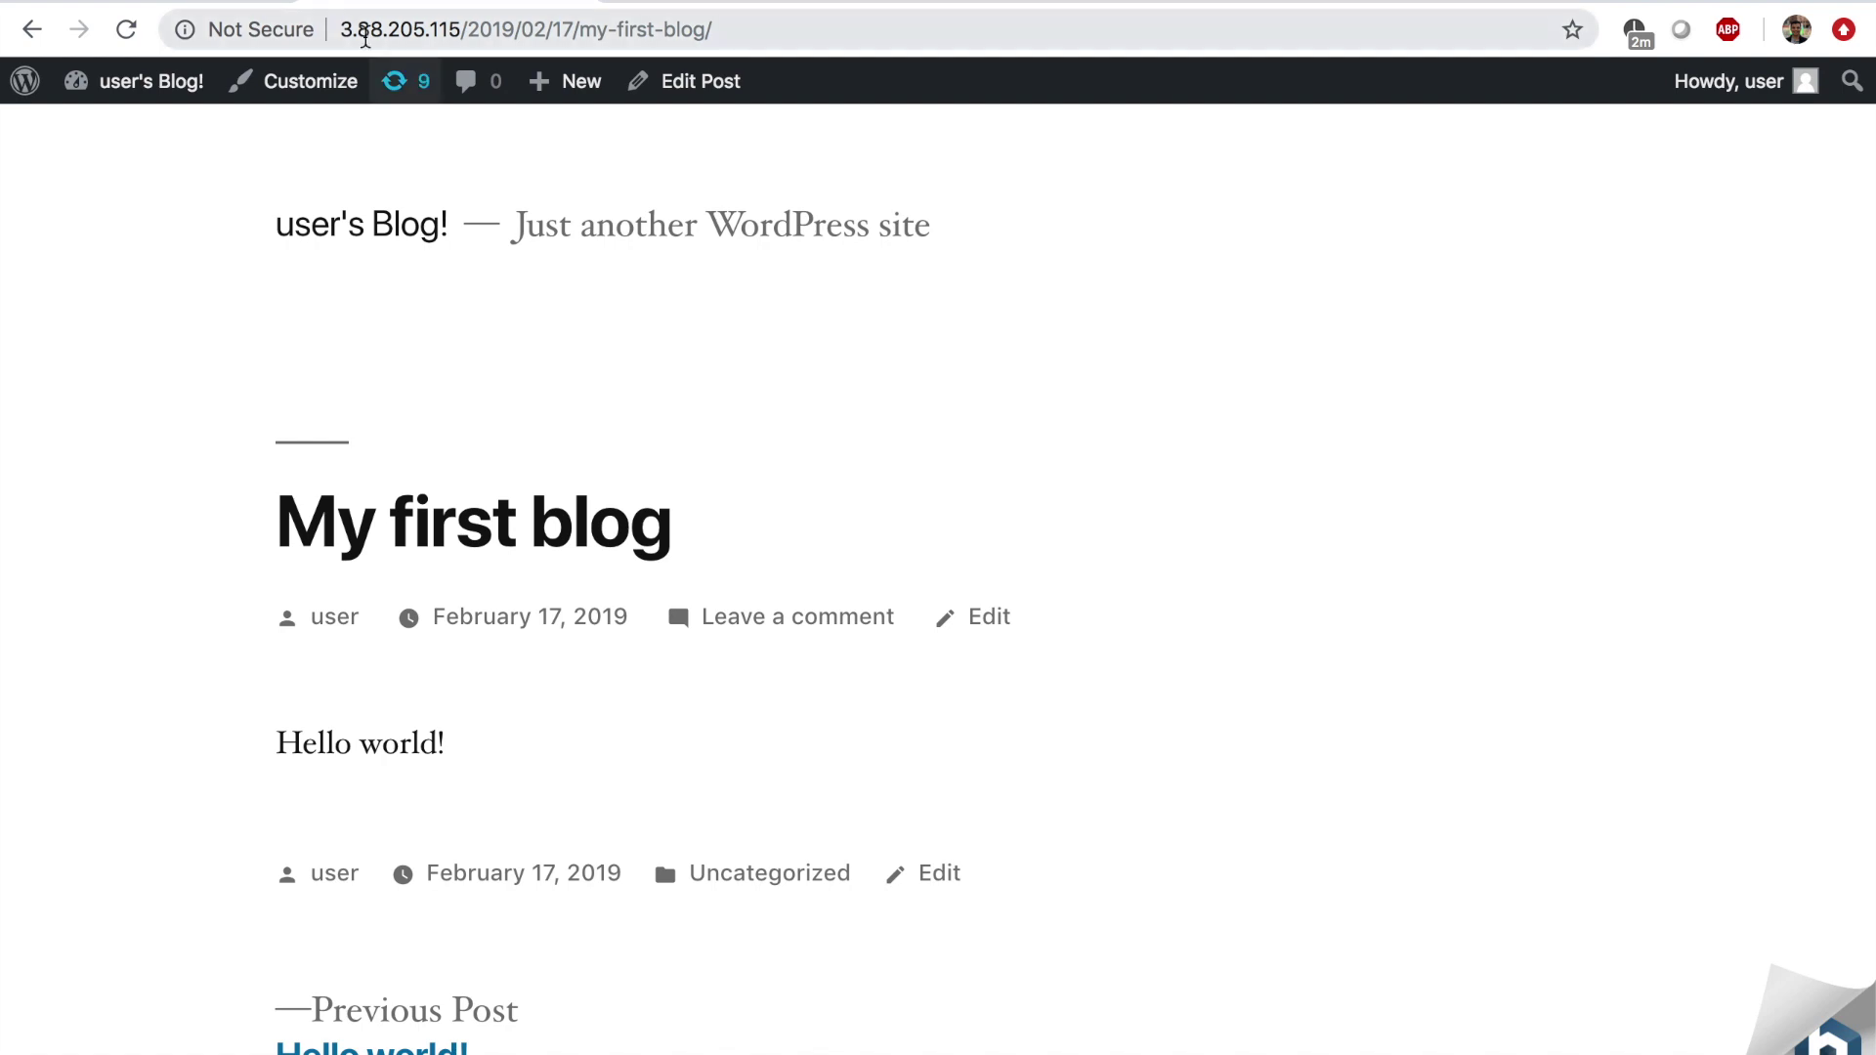
left_click_drag(342, 29, 461, 30)
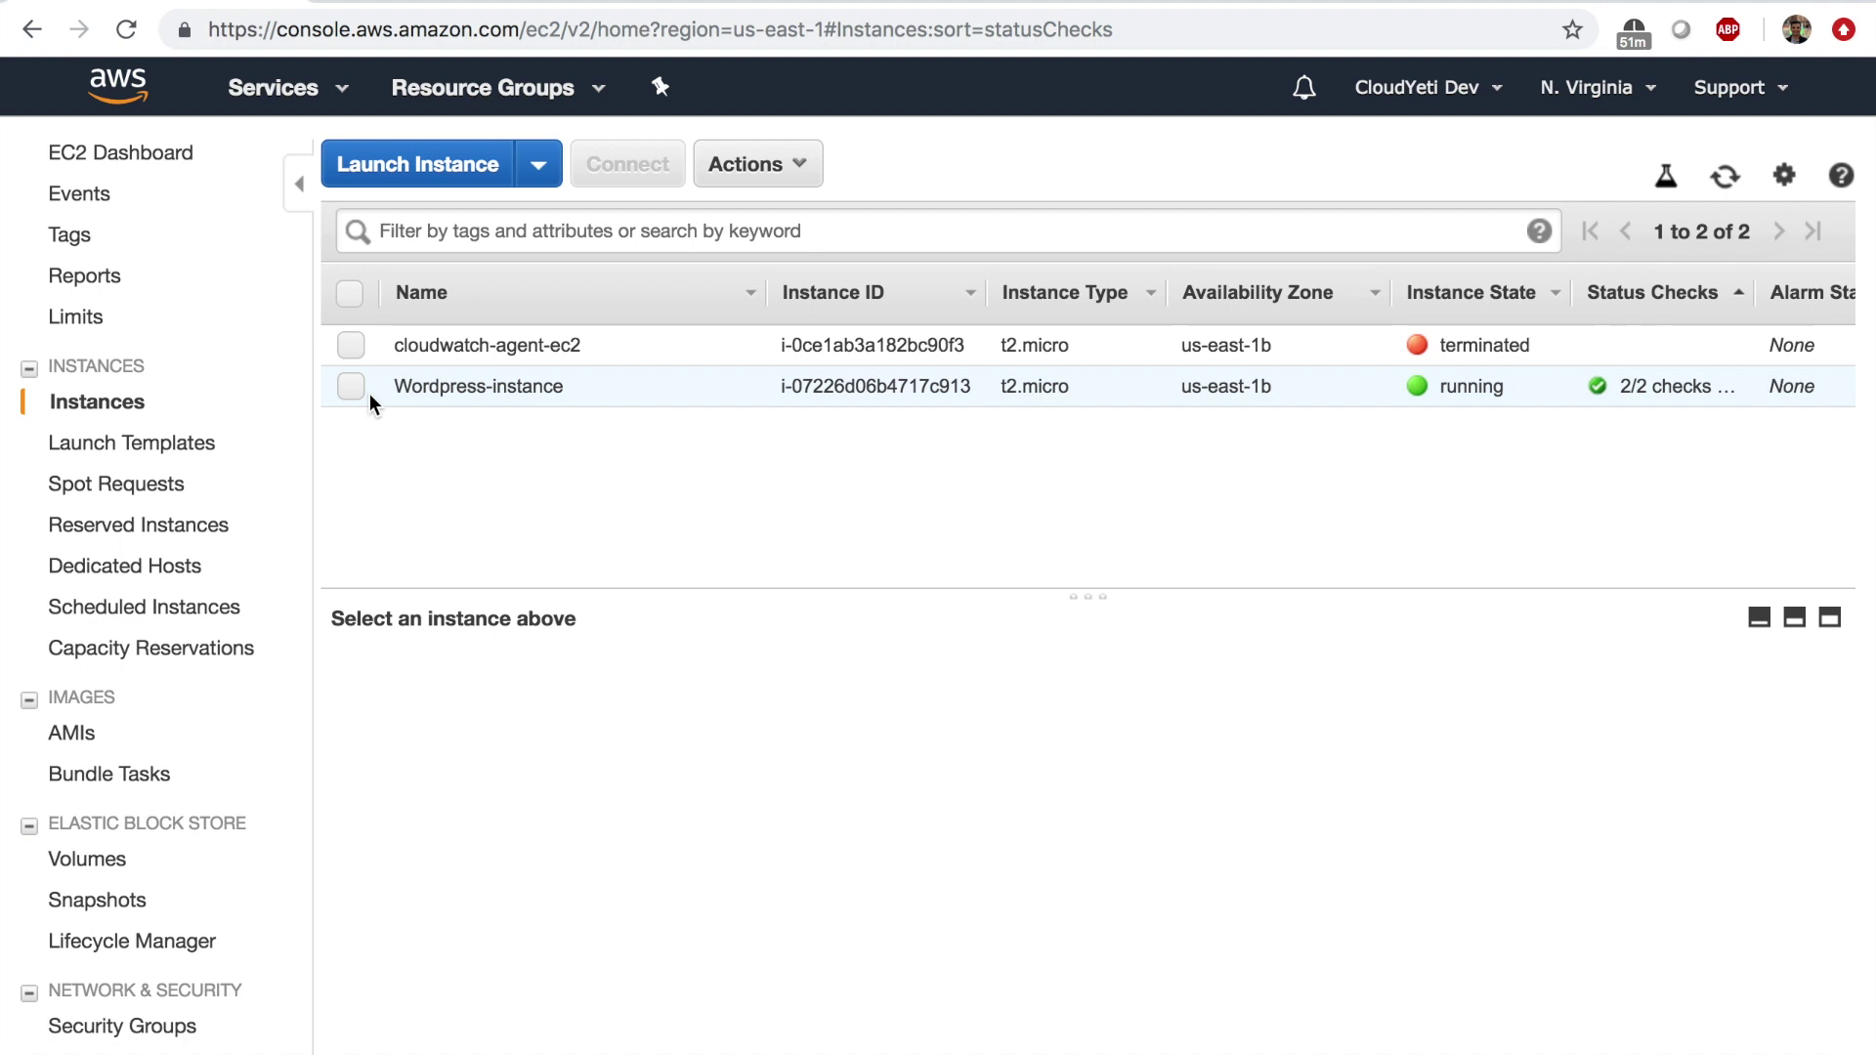
Enable termination protection on Wordpress-instance through Actions > Instance Settings.
left_click(367, 381)
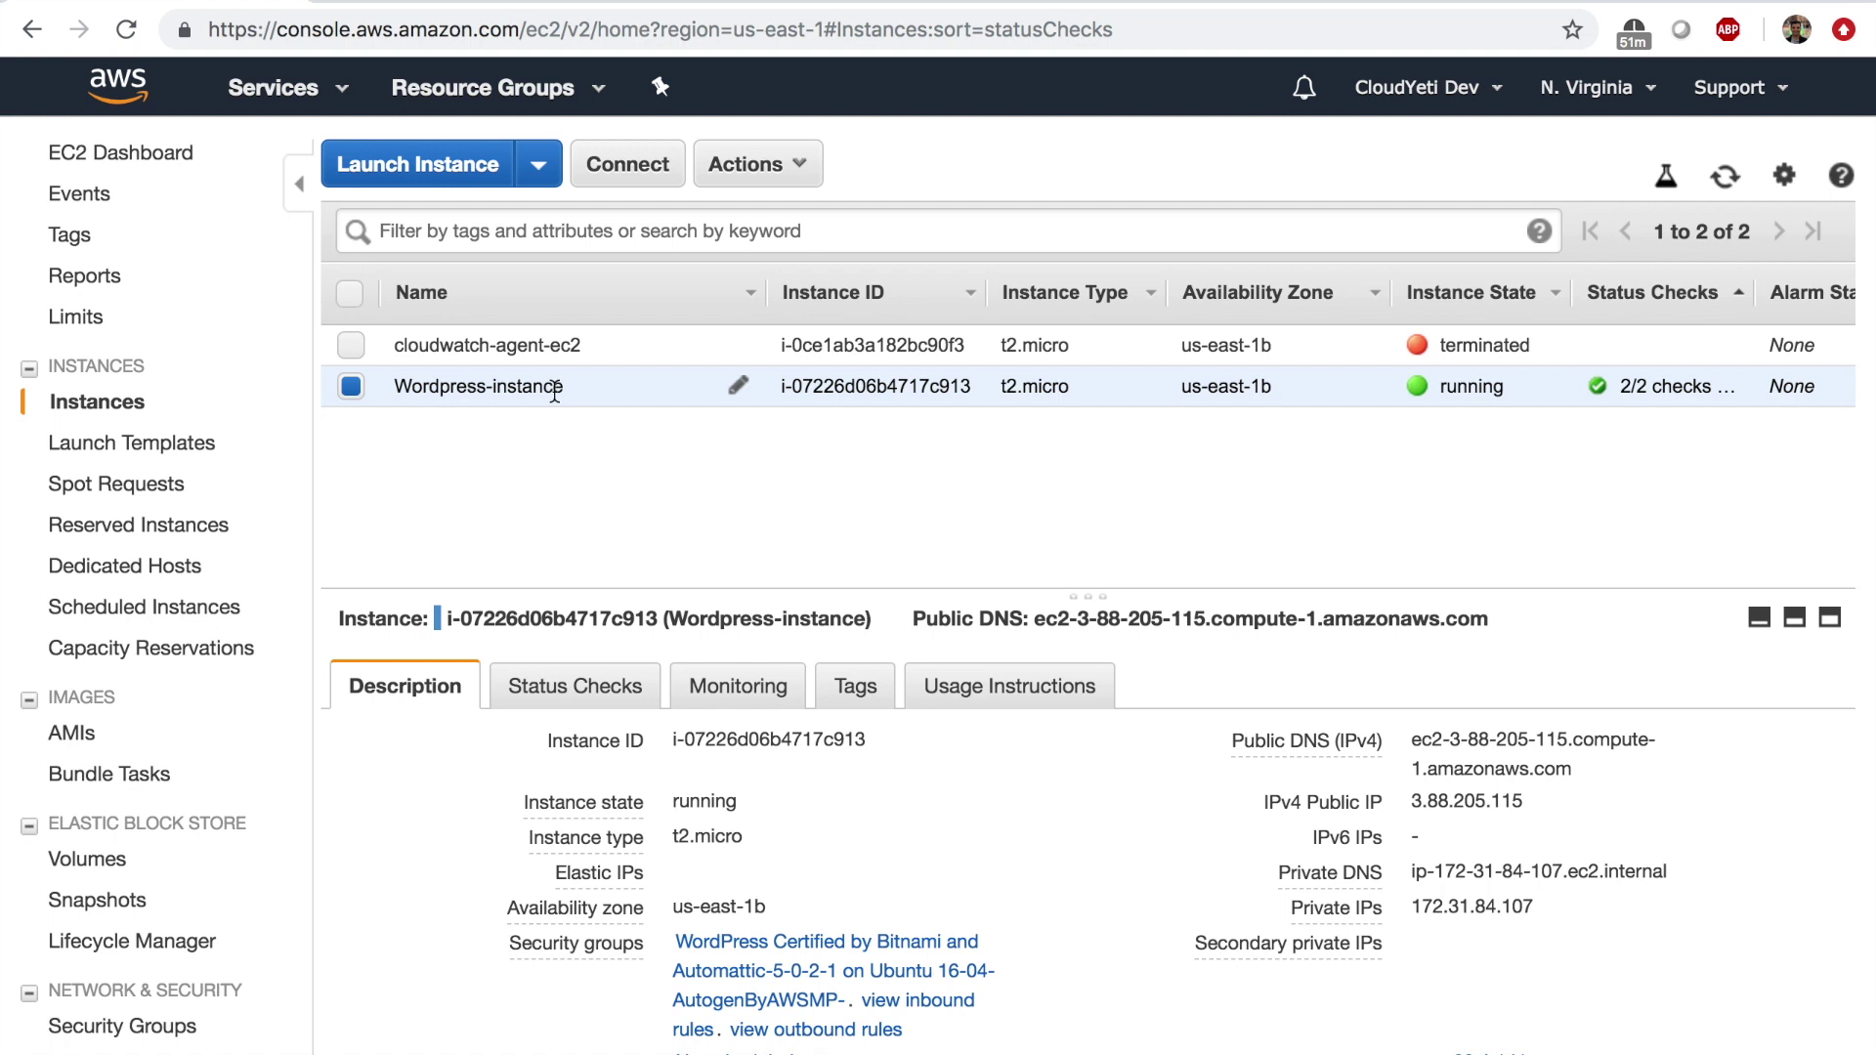
left_click(764, 172)
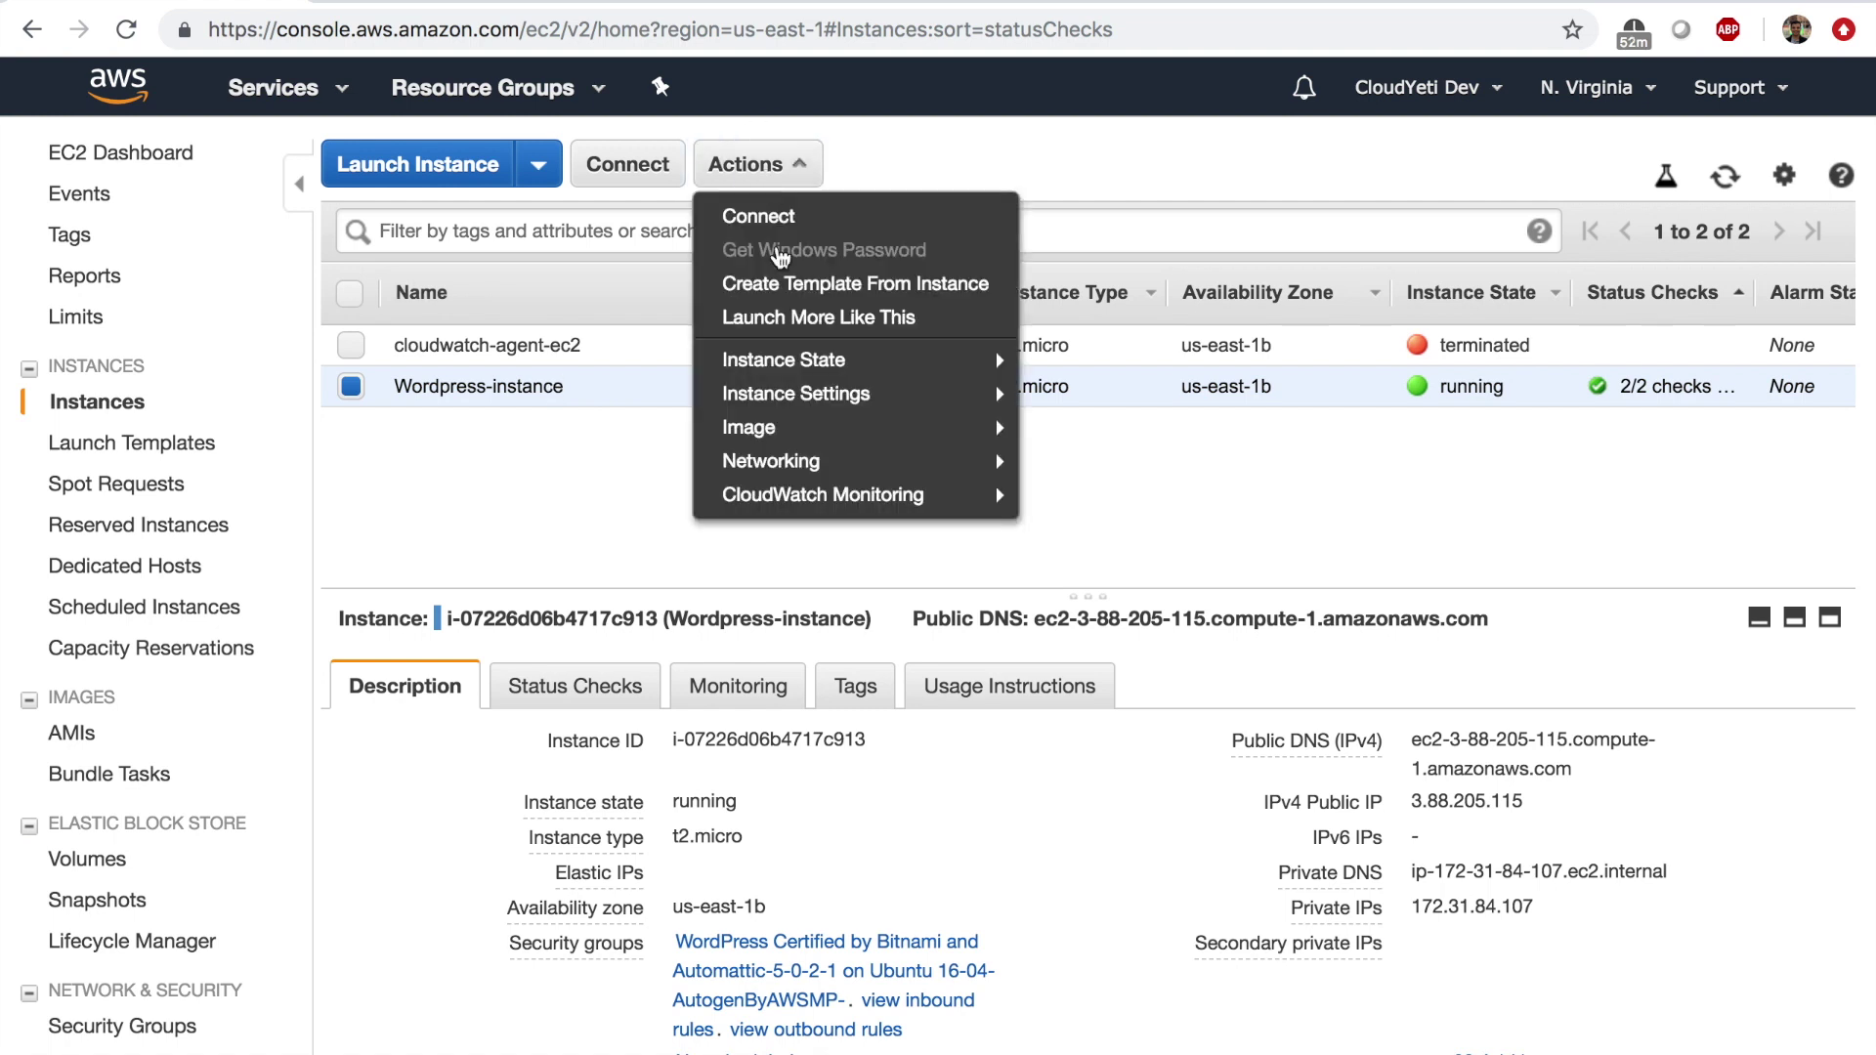
mouse_move(815, 414)
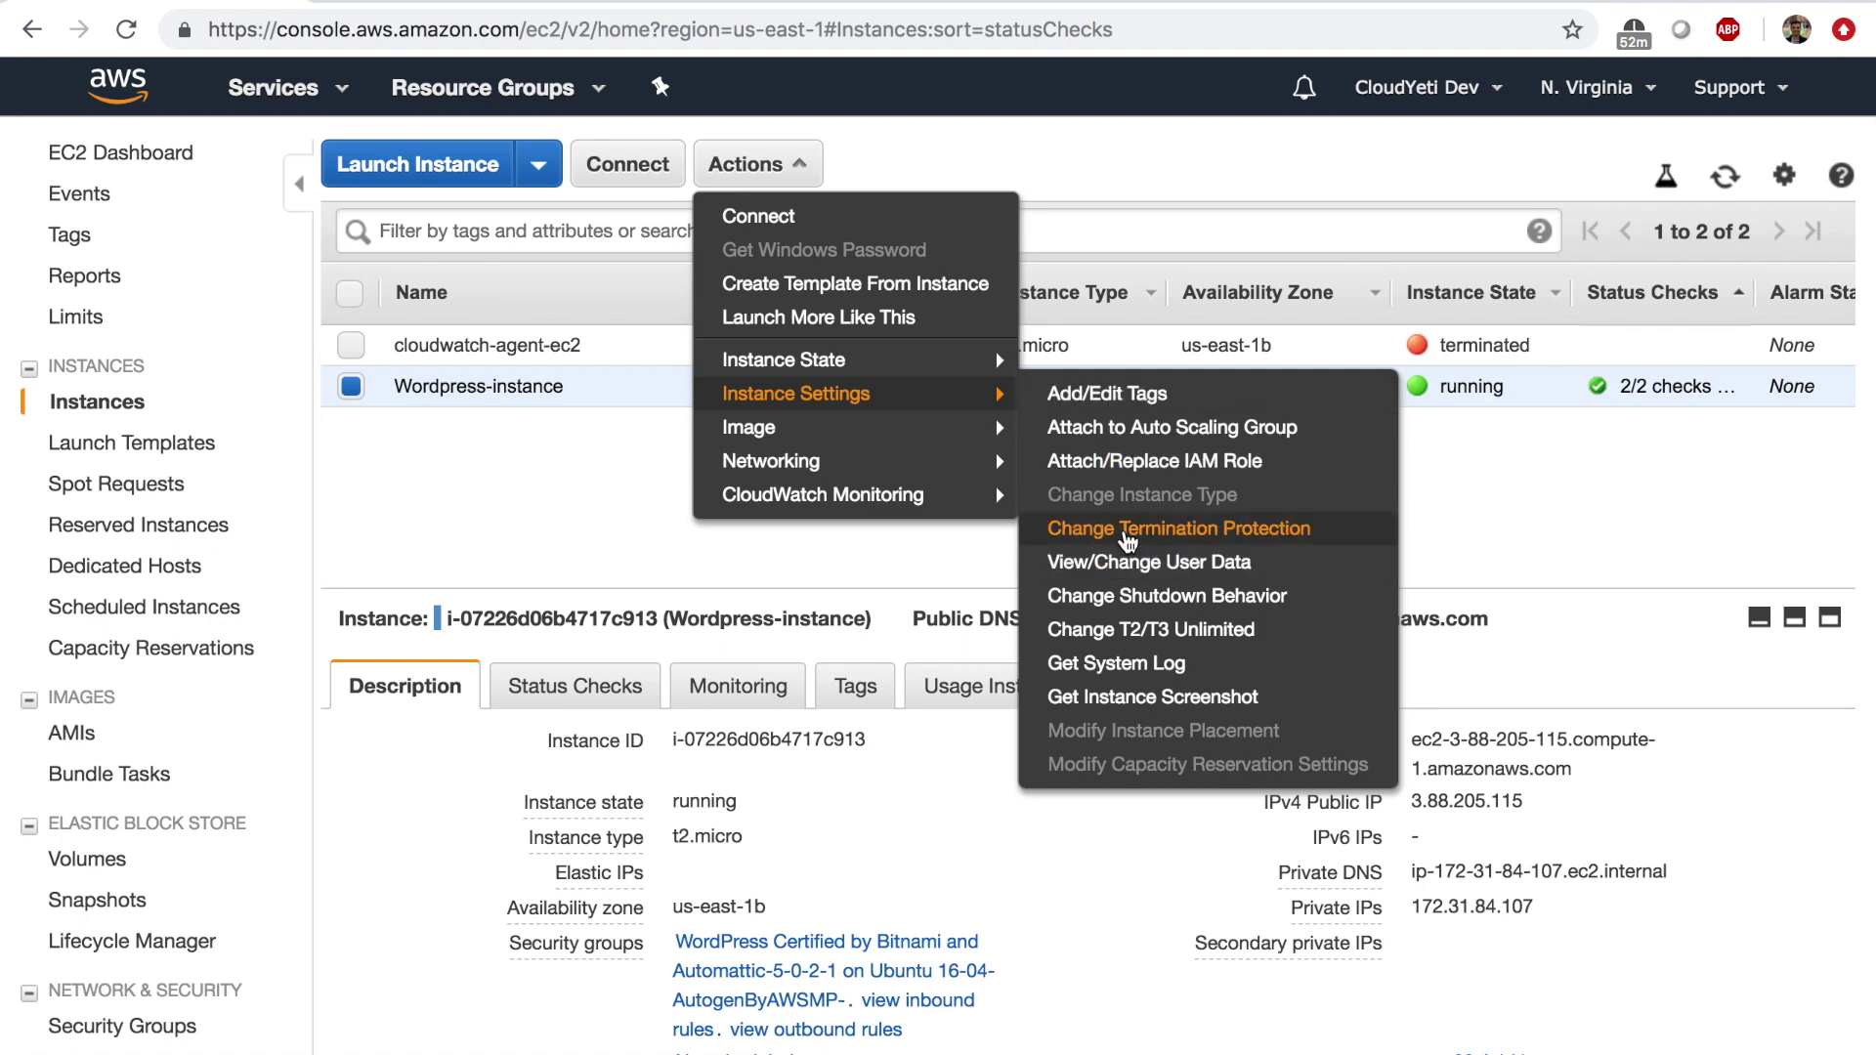
left_click(1126, 540)
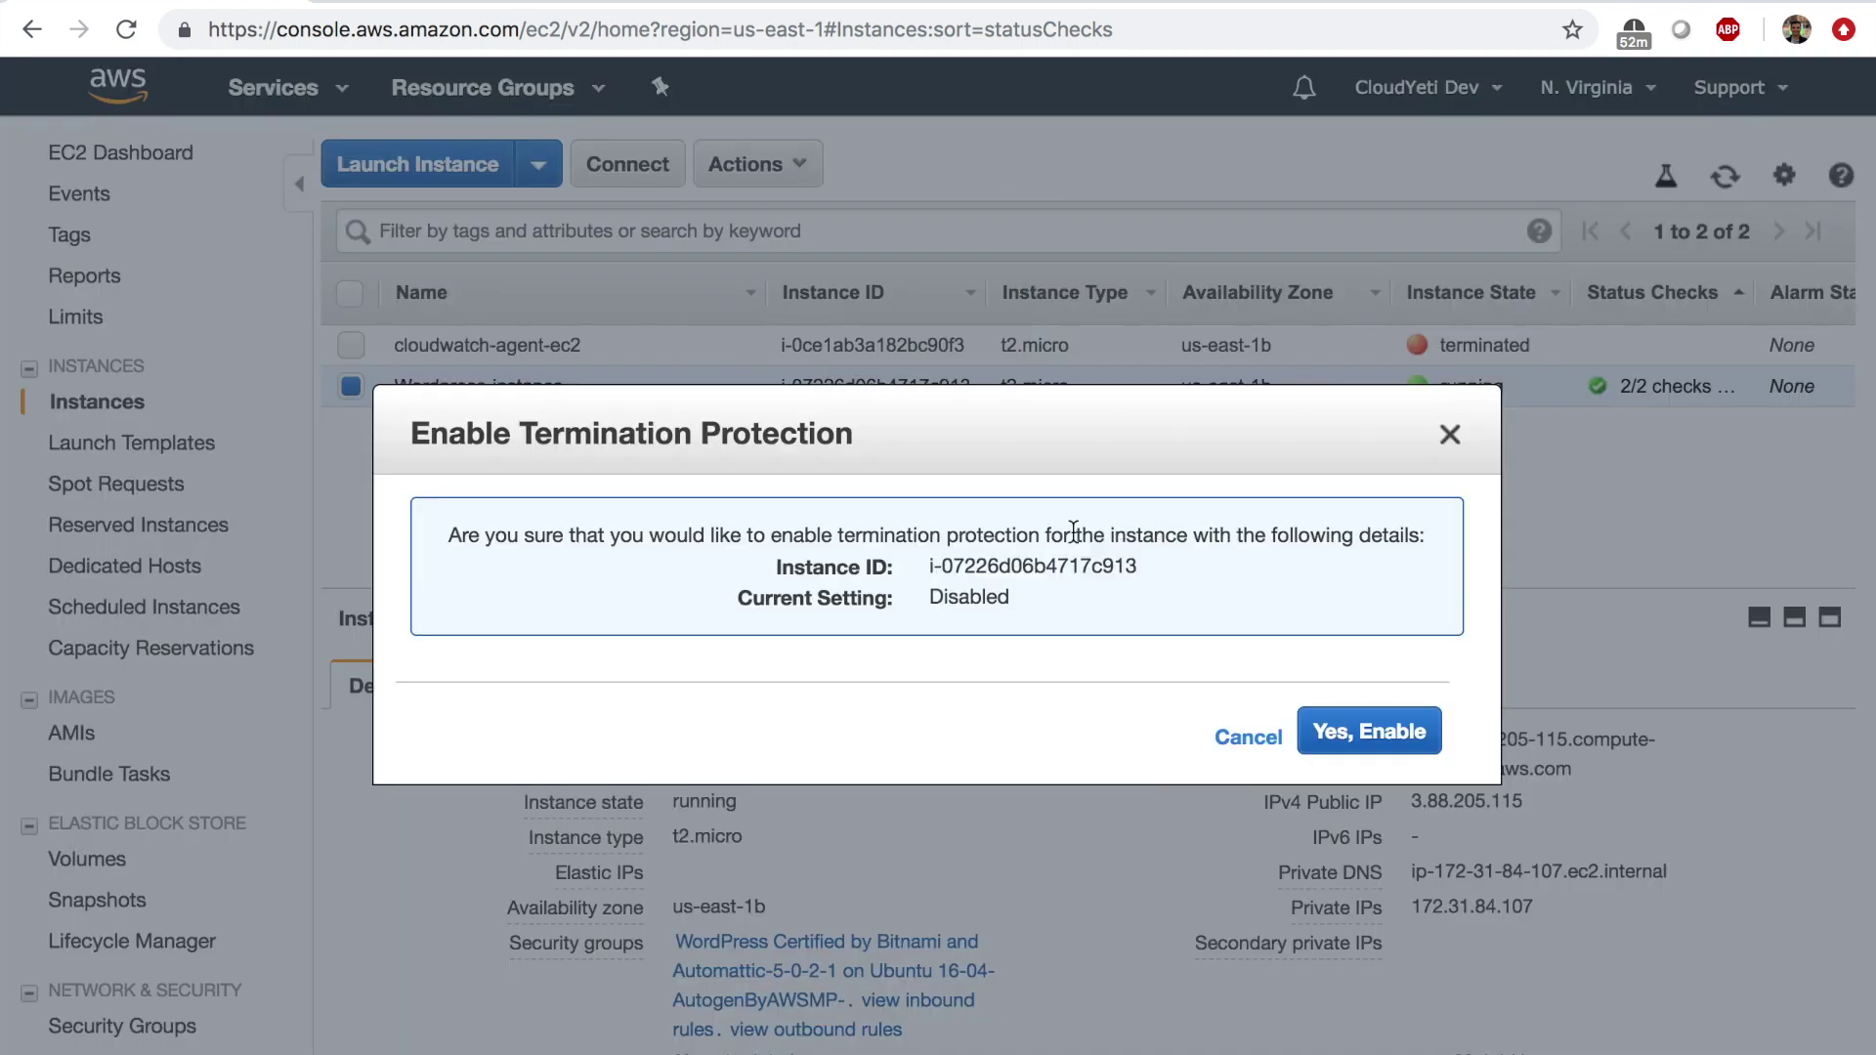
mouse_move(542, 435)
left_mouse_down()
mouse_move(858, 424)
mouse_move(547, 451)
left_mouse_up()
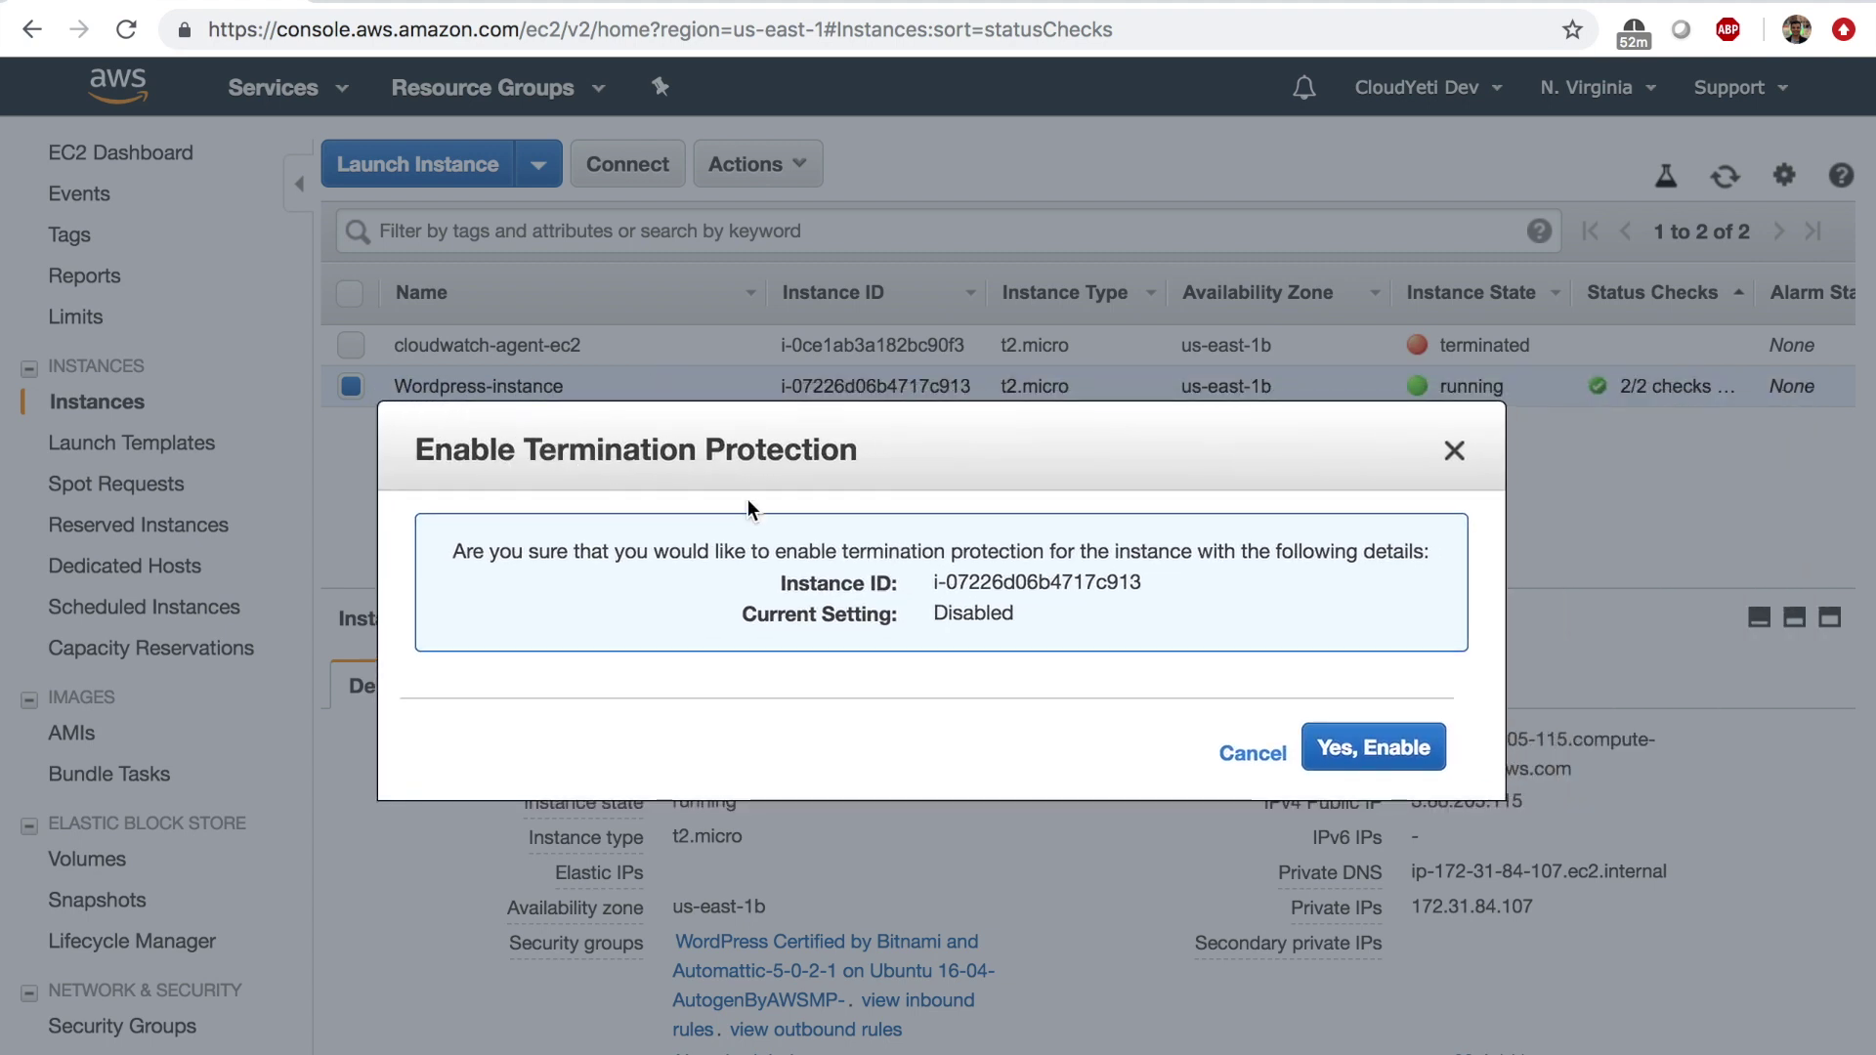
left_click(1386, 762)
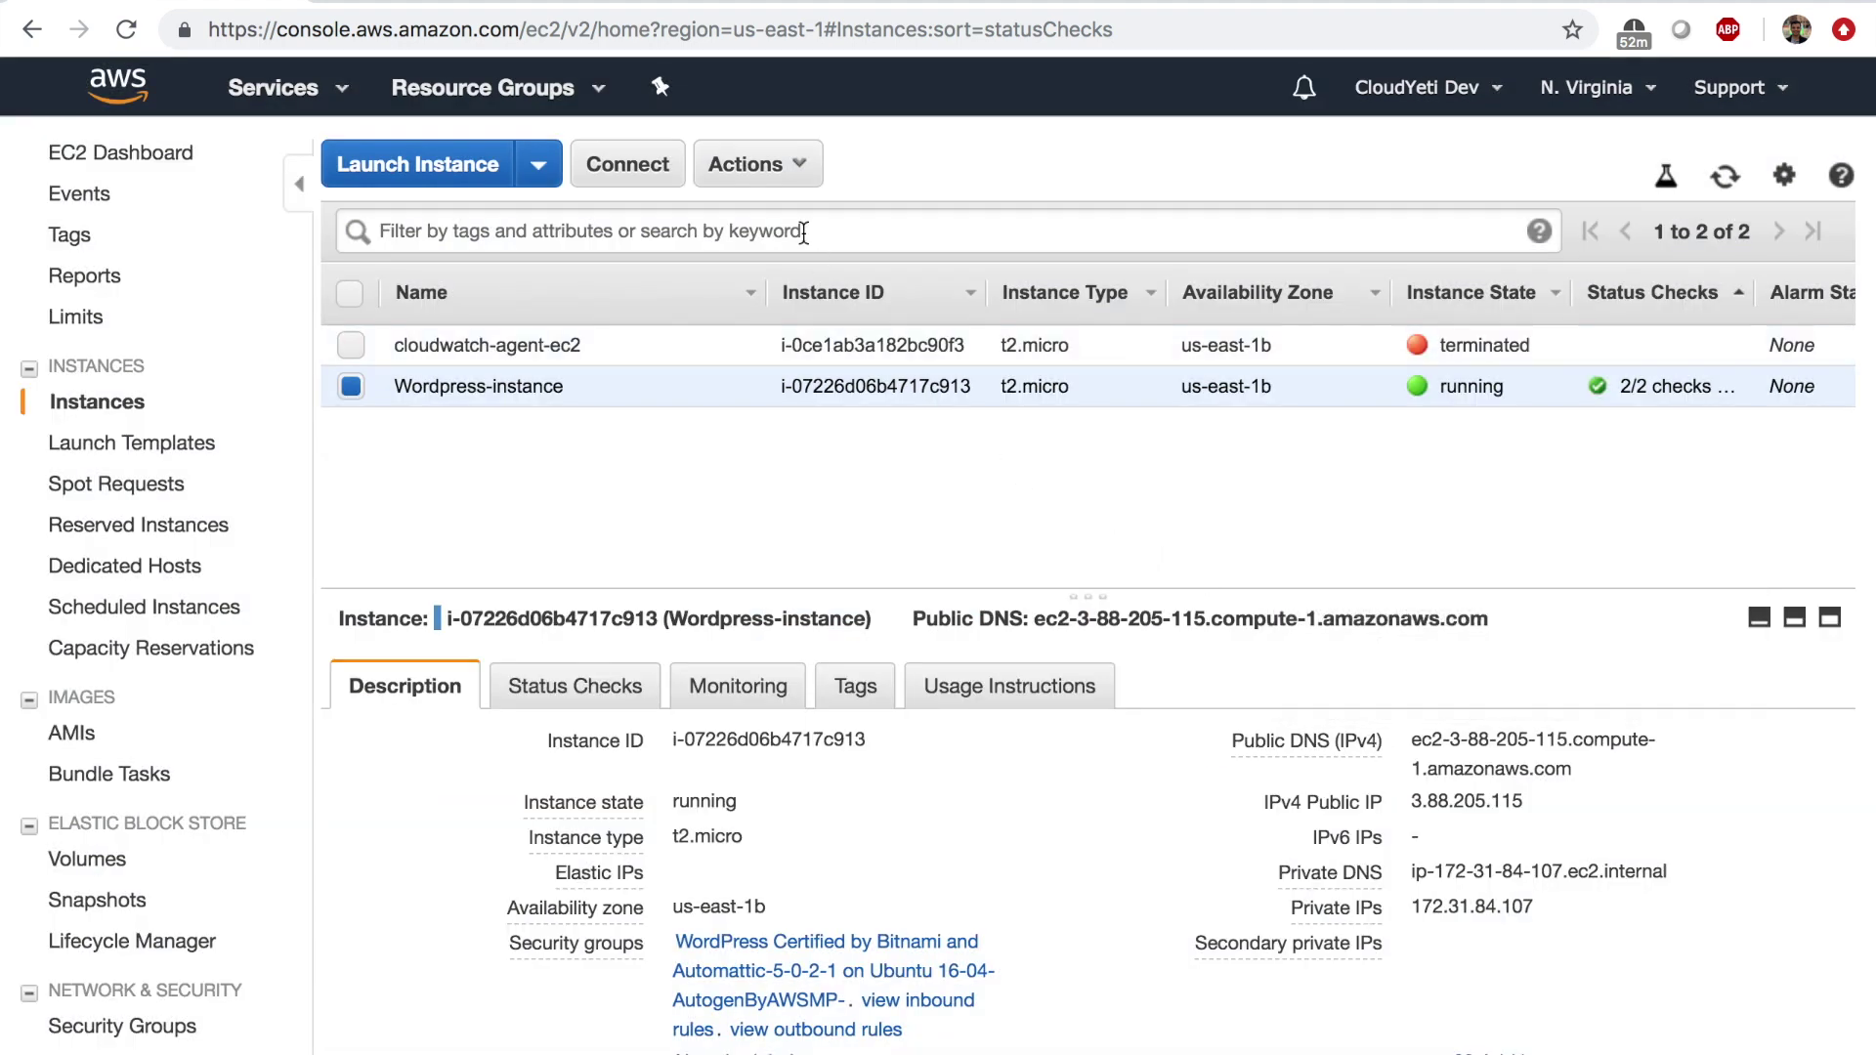
left_click(789, 165)
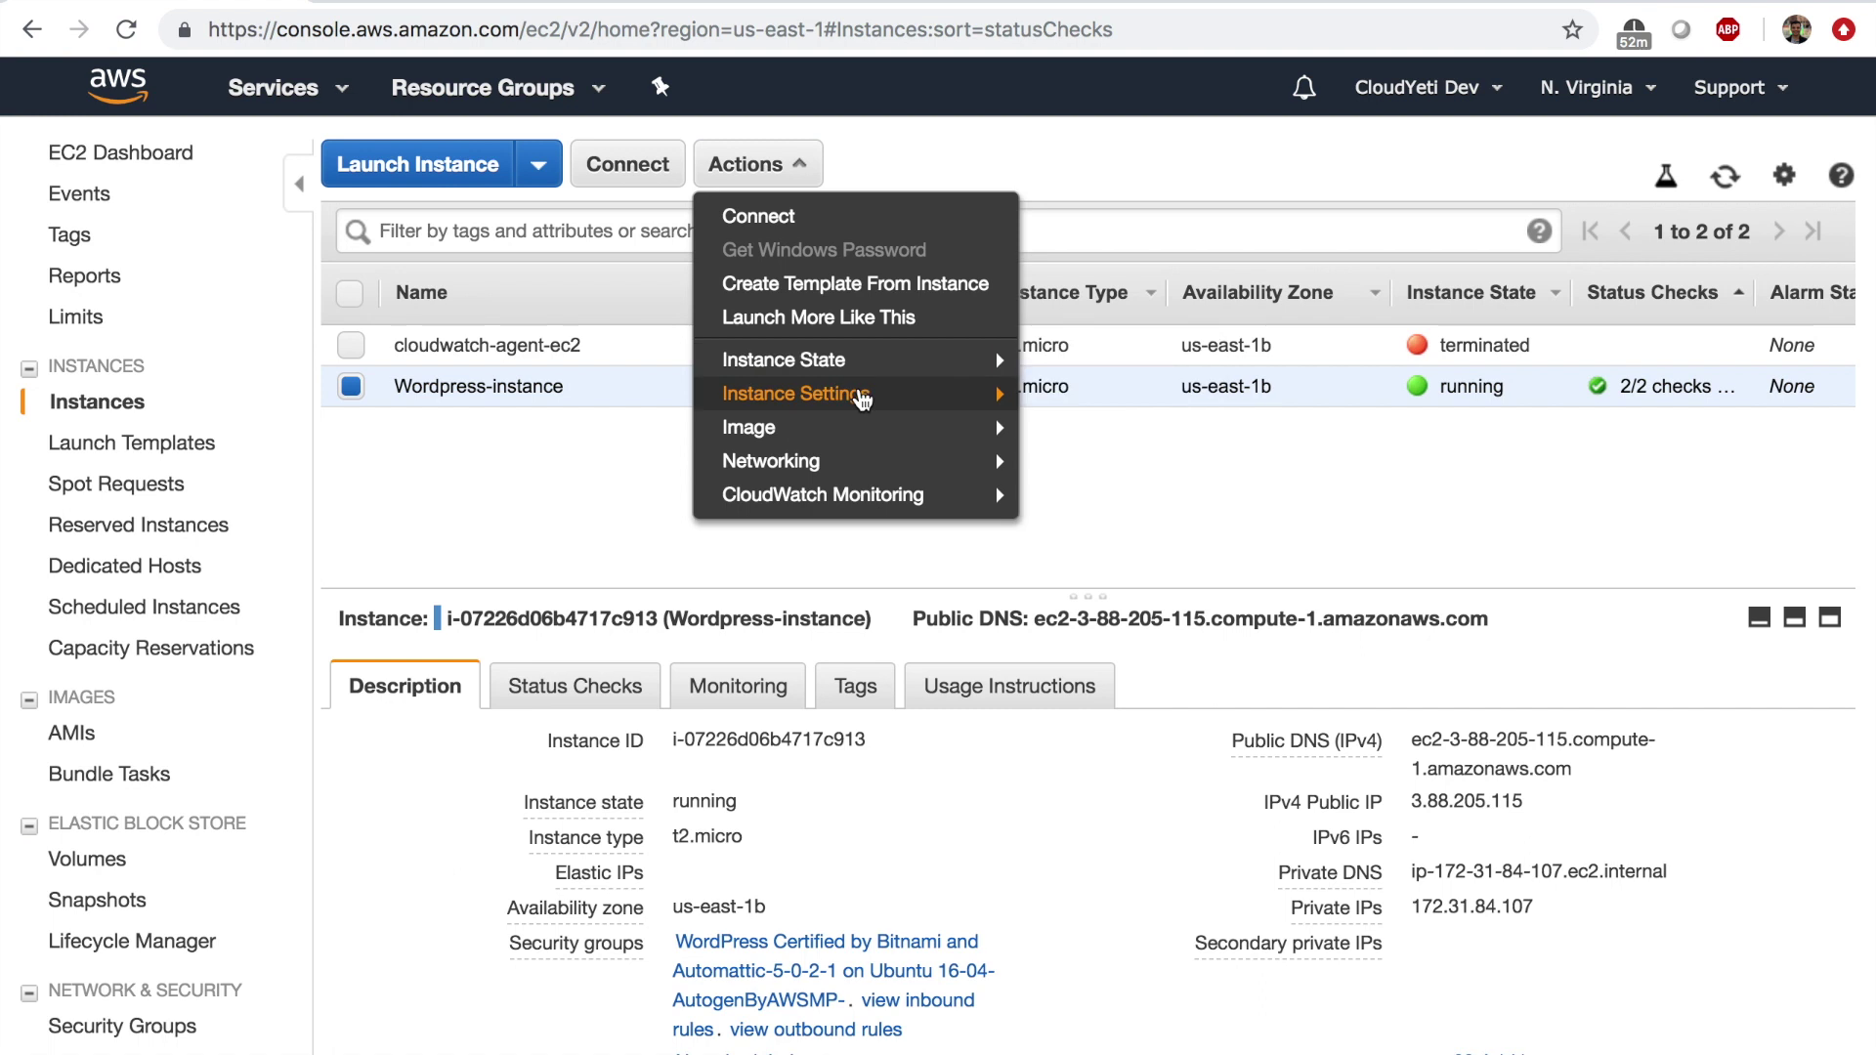
mouse_move(840, 360)
left_click(1092, 486)
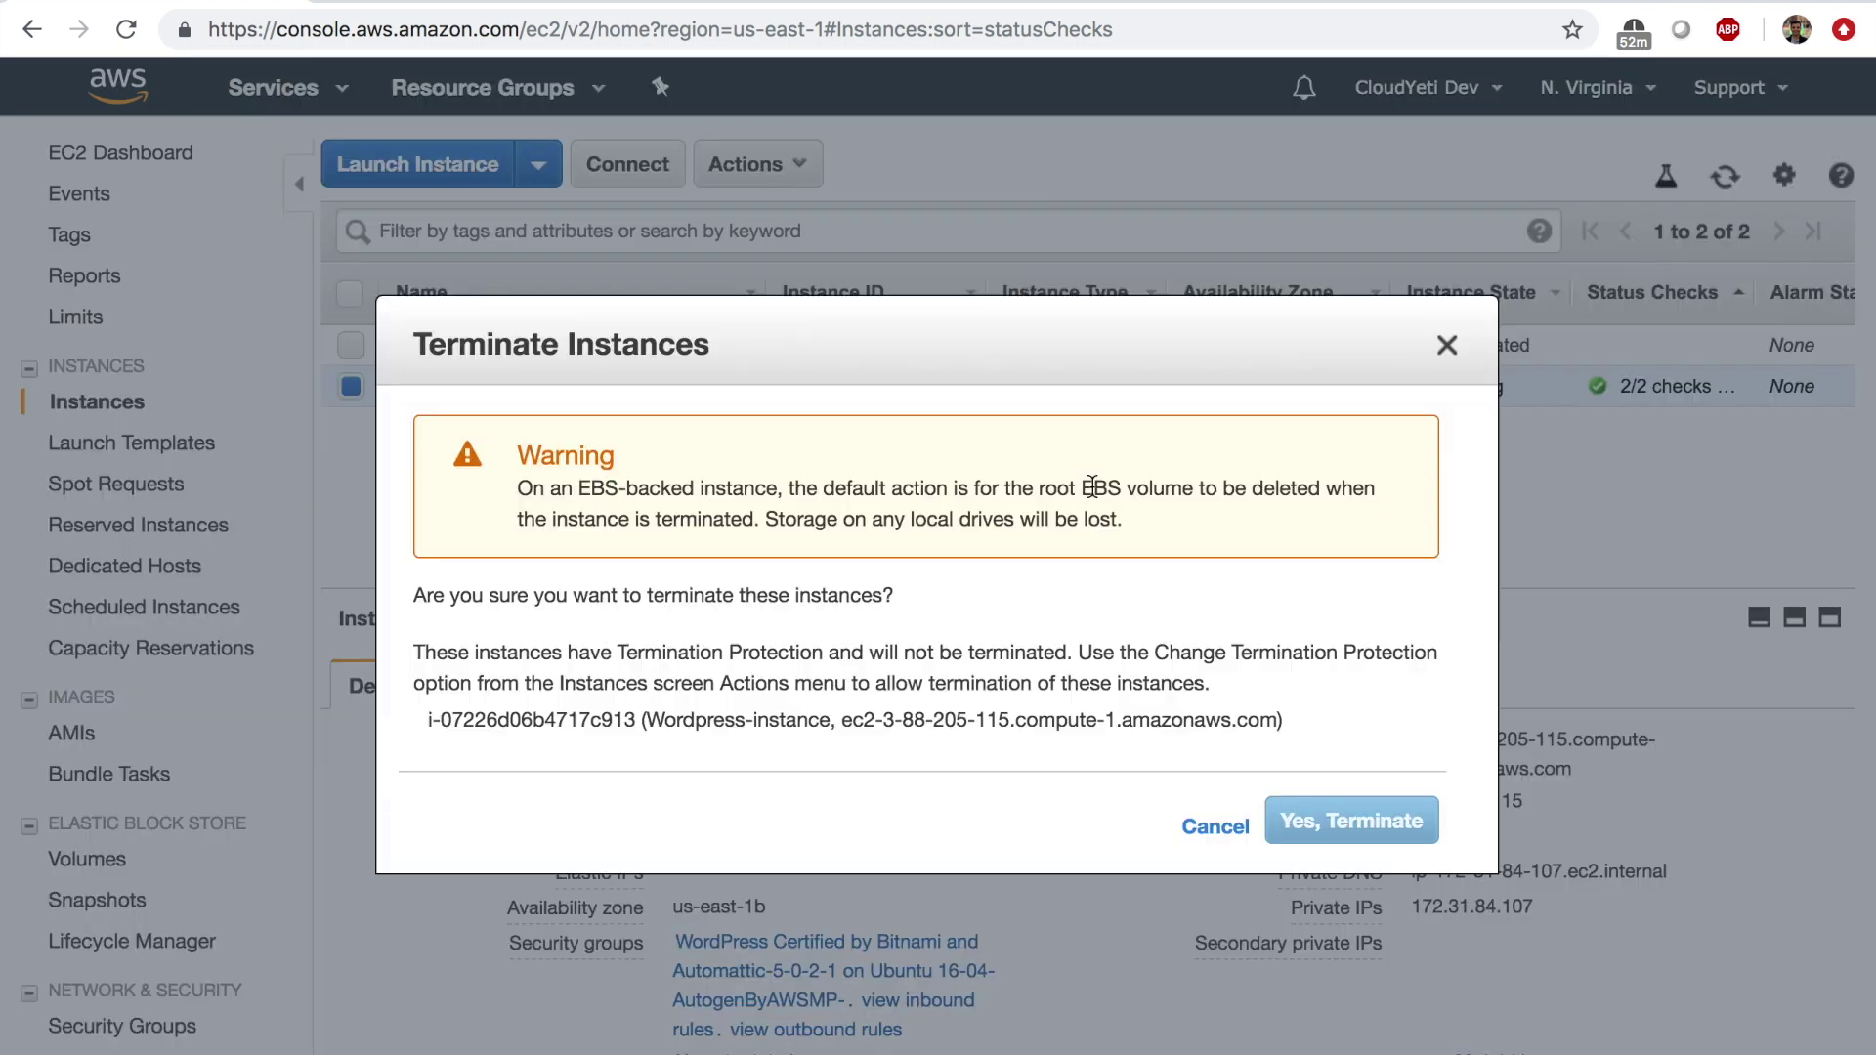
left_click(1337, 830)
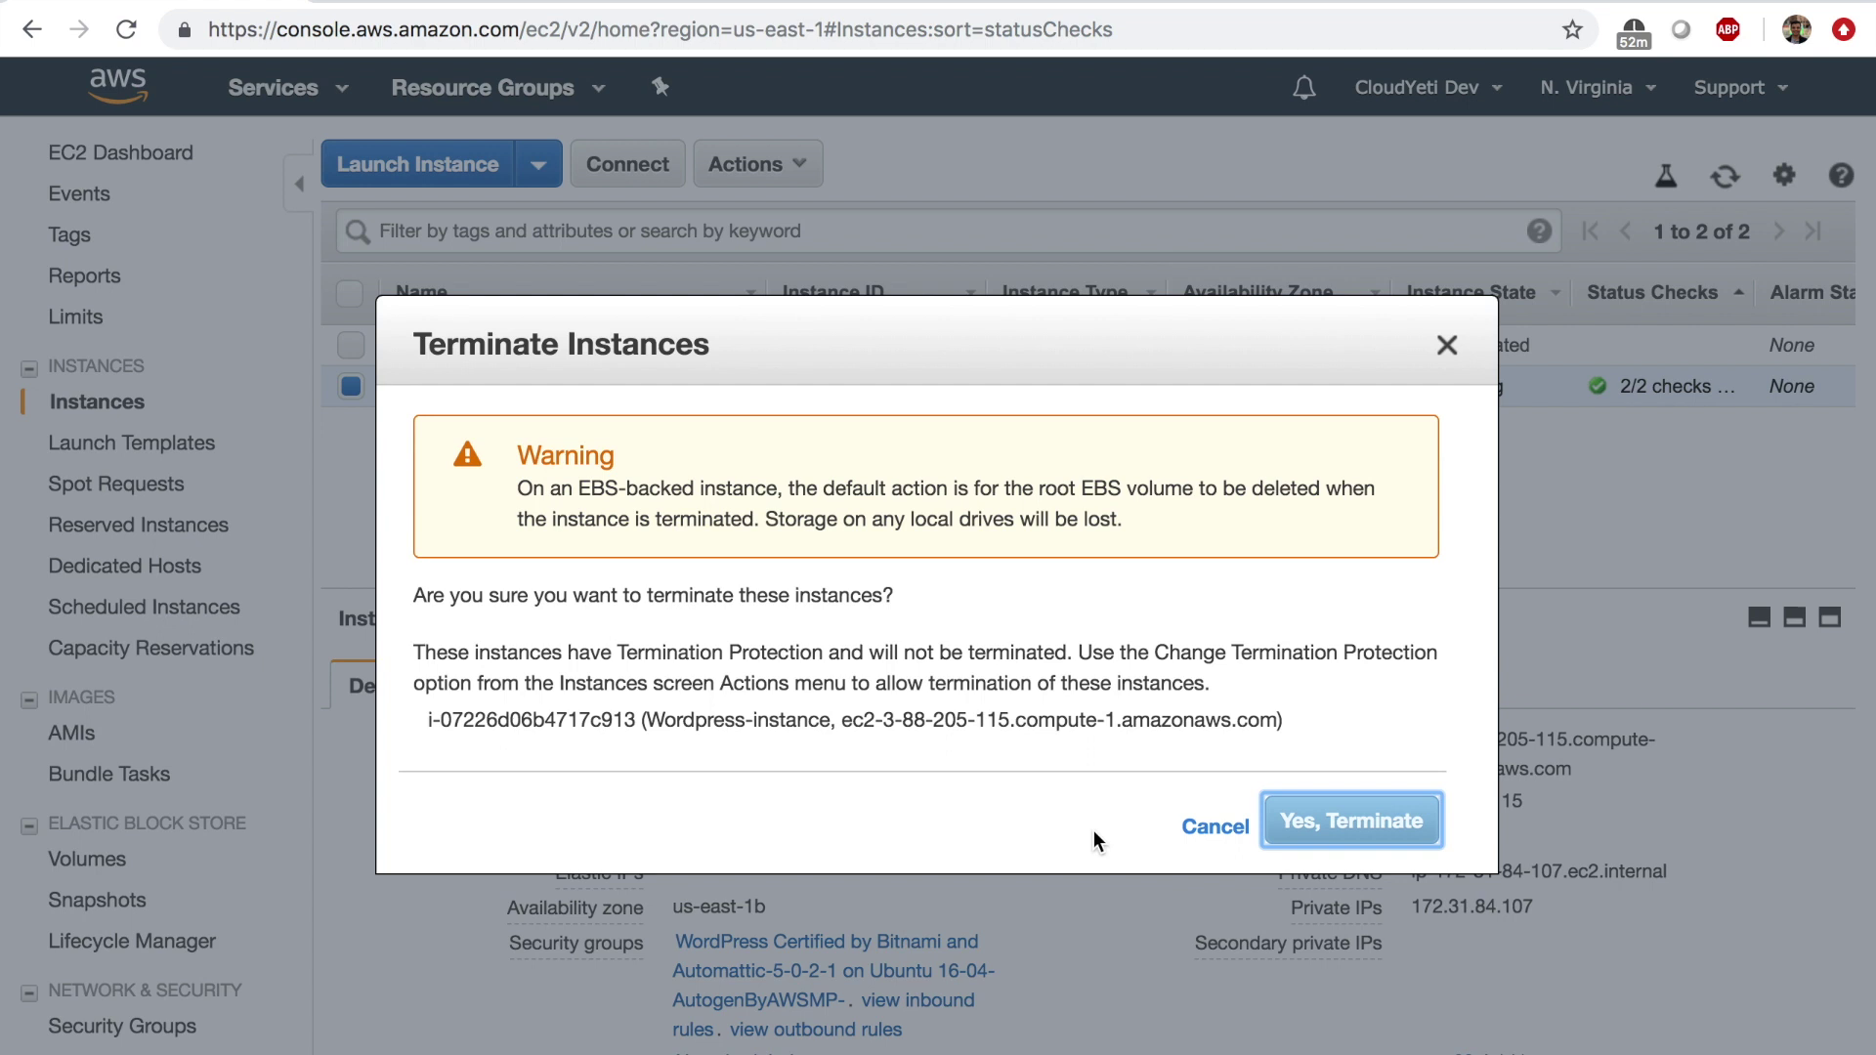
left_click(1446, 348)
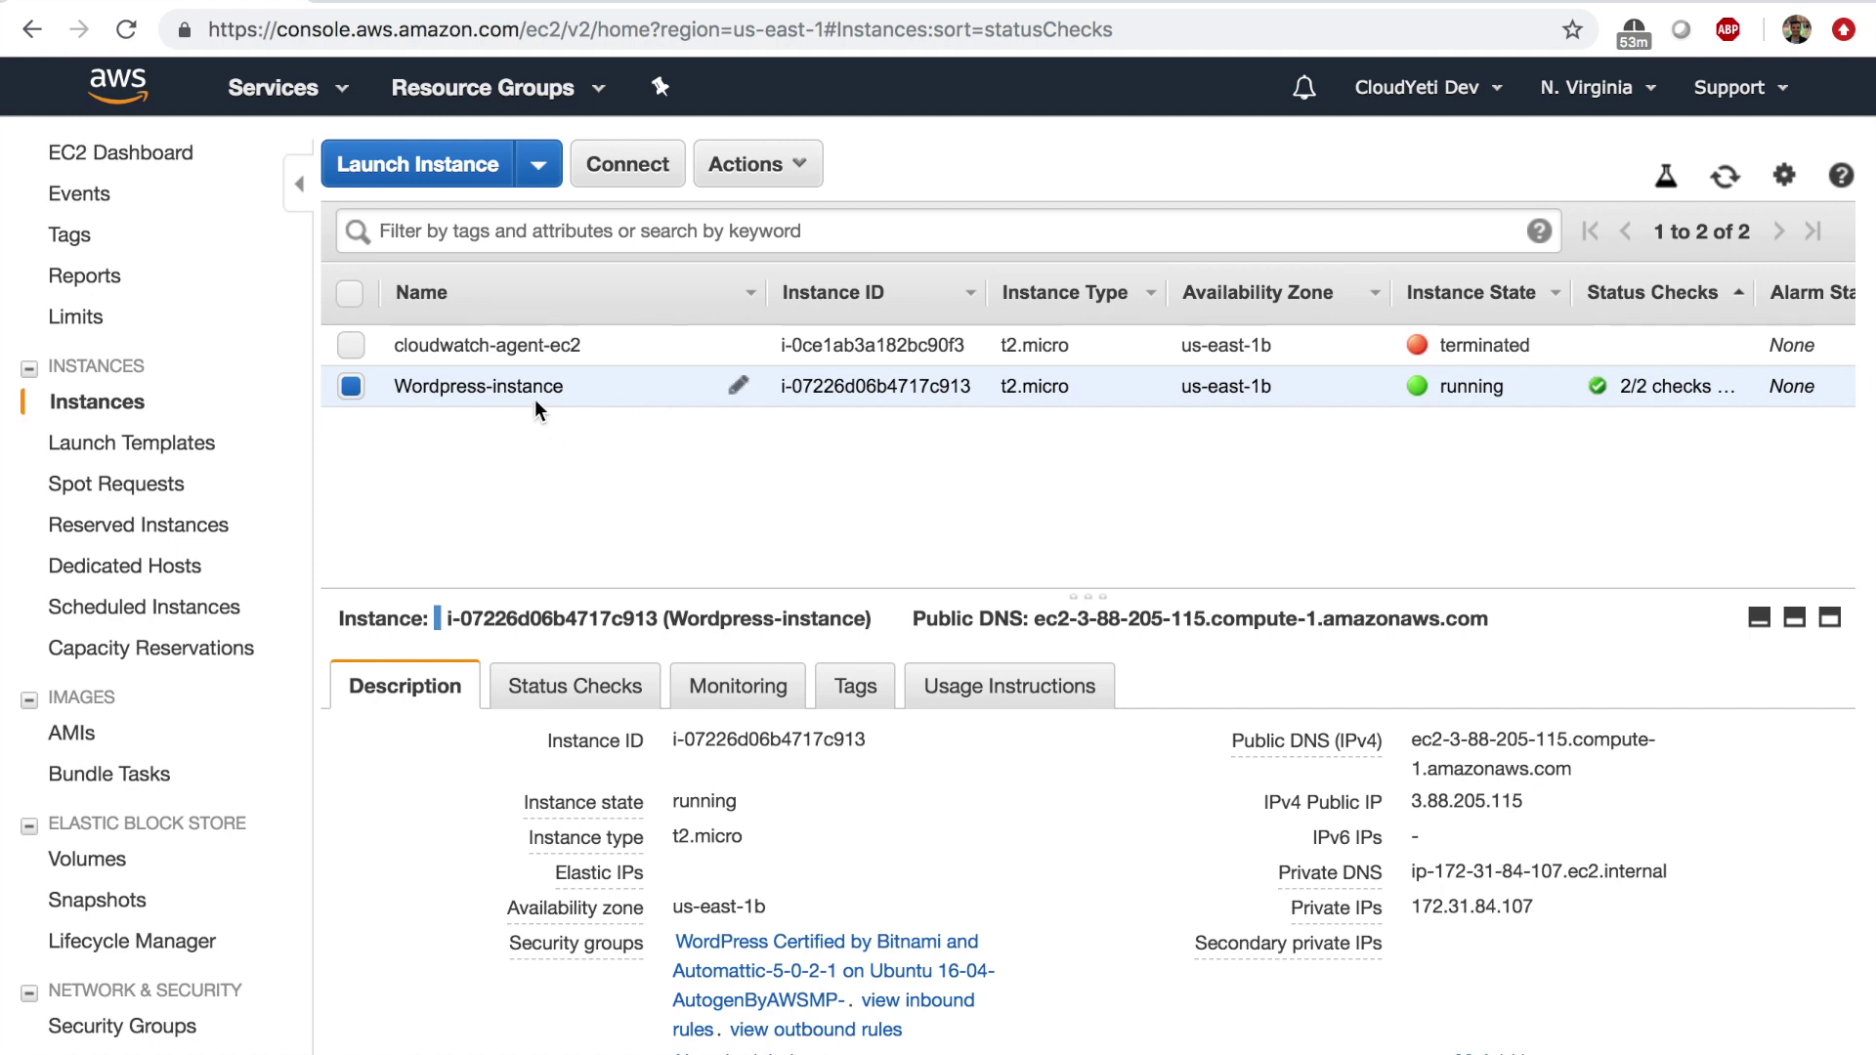
Show the /dev/sda1 root device popover in Wordpress-instance's Description tab.
scroll(729, 709, "down", 10)
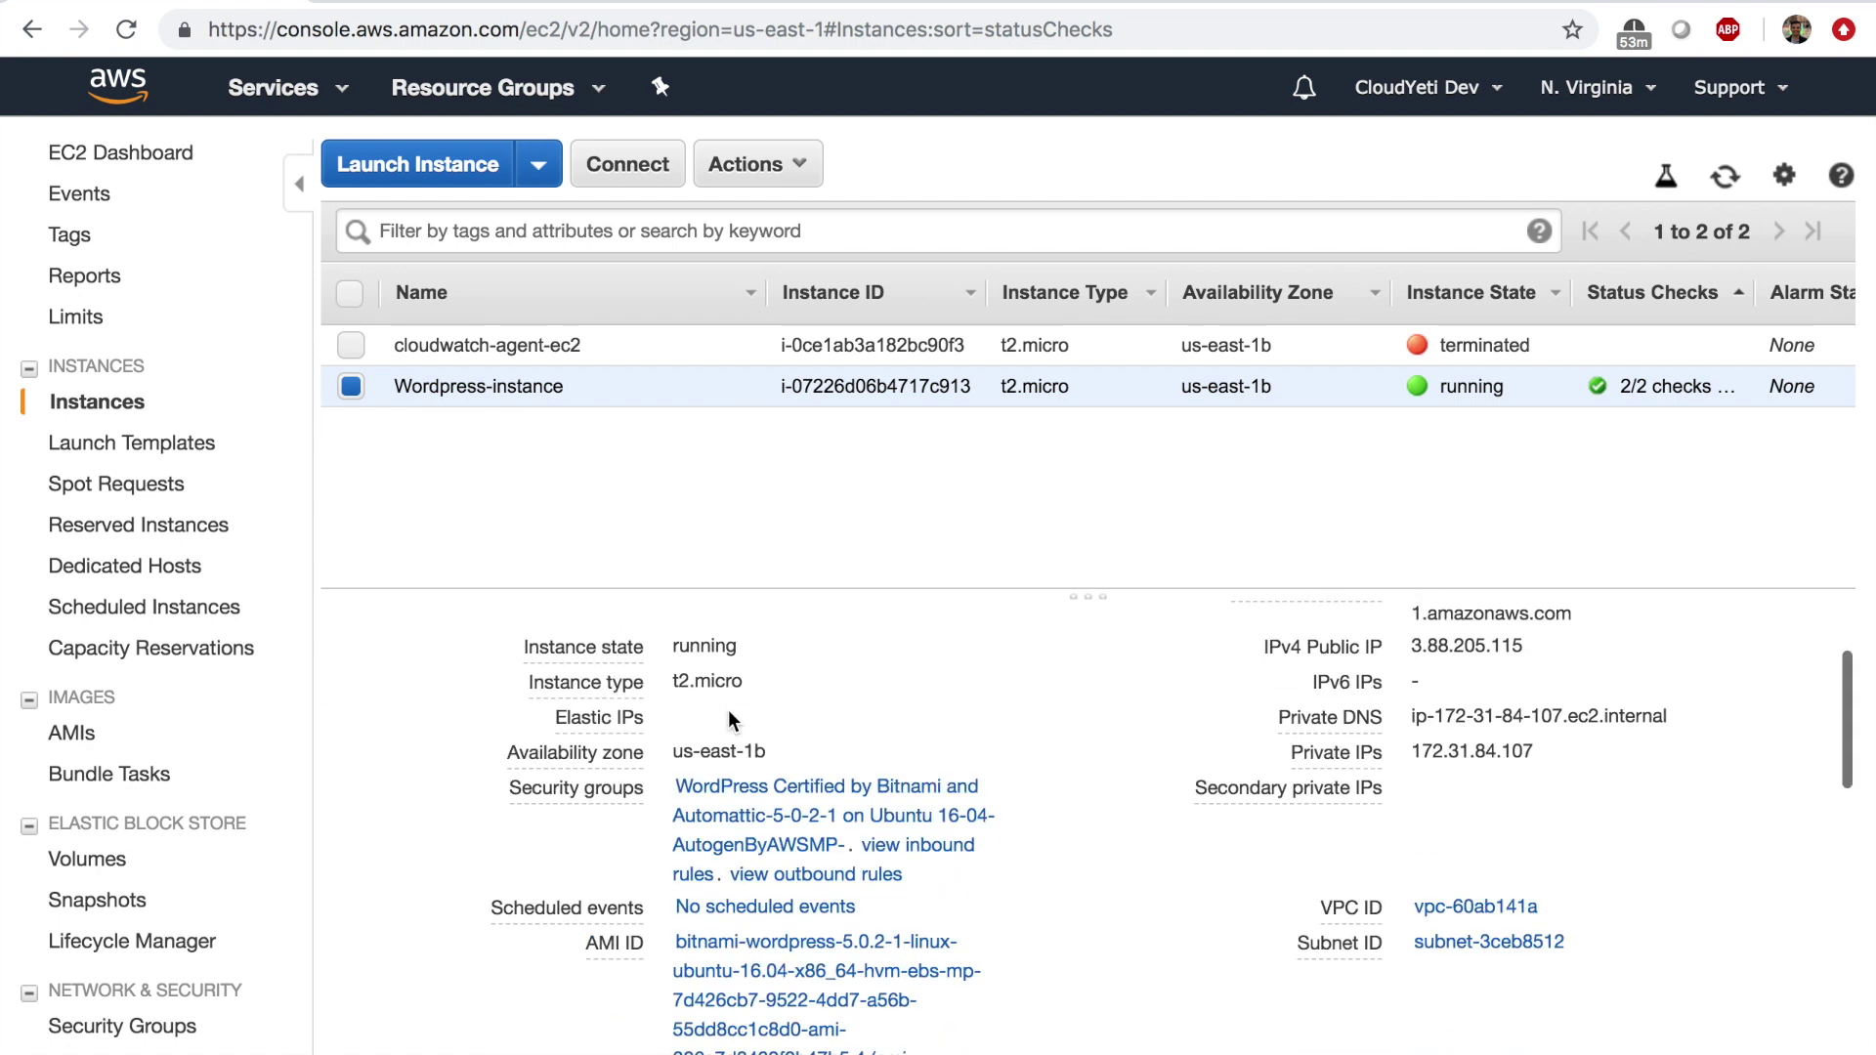
scroll(729, 709, "down", 1)
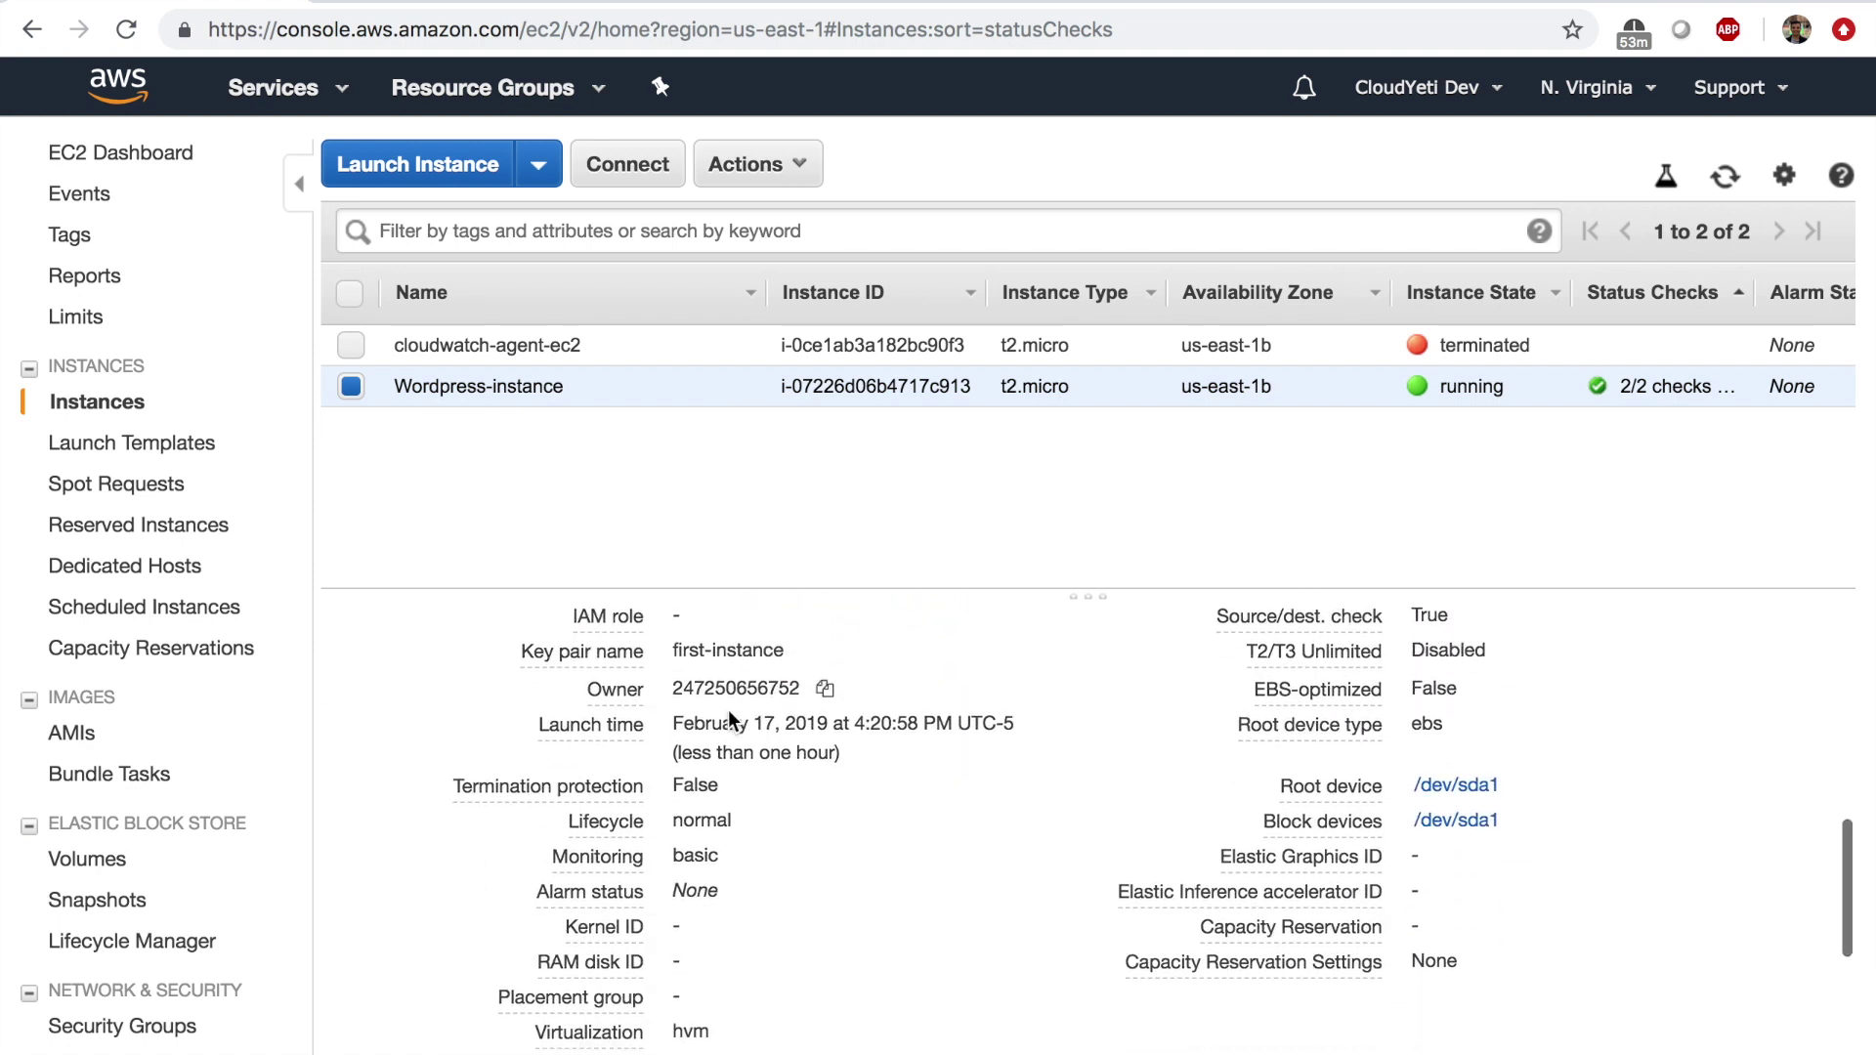
left_click(1442, 788)
left_click(1442, 796)
left_click(1441, 796)
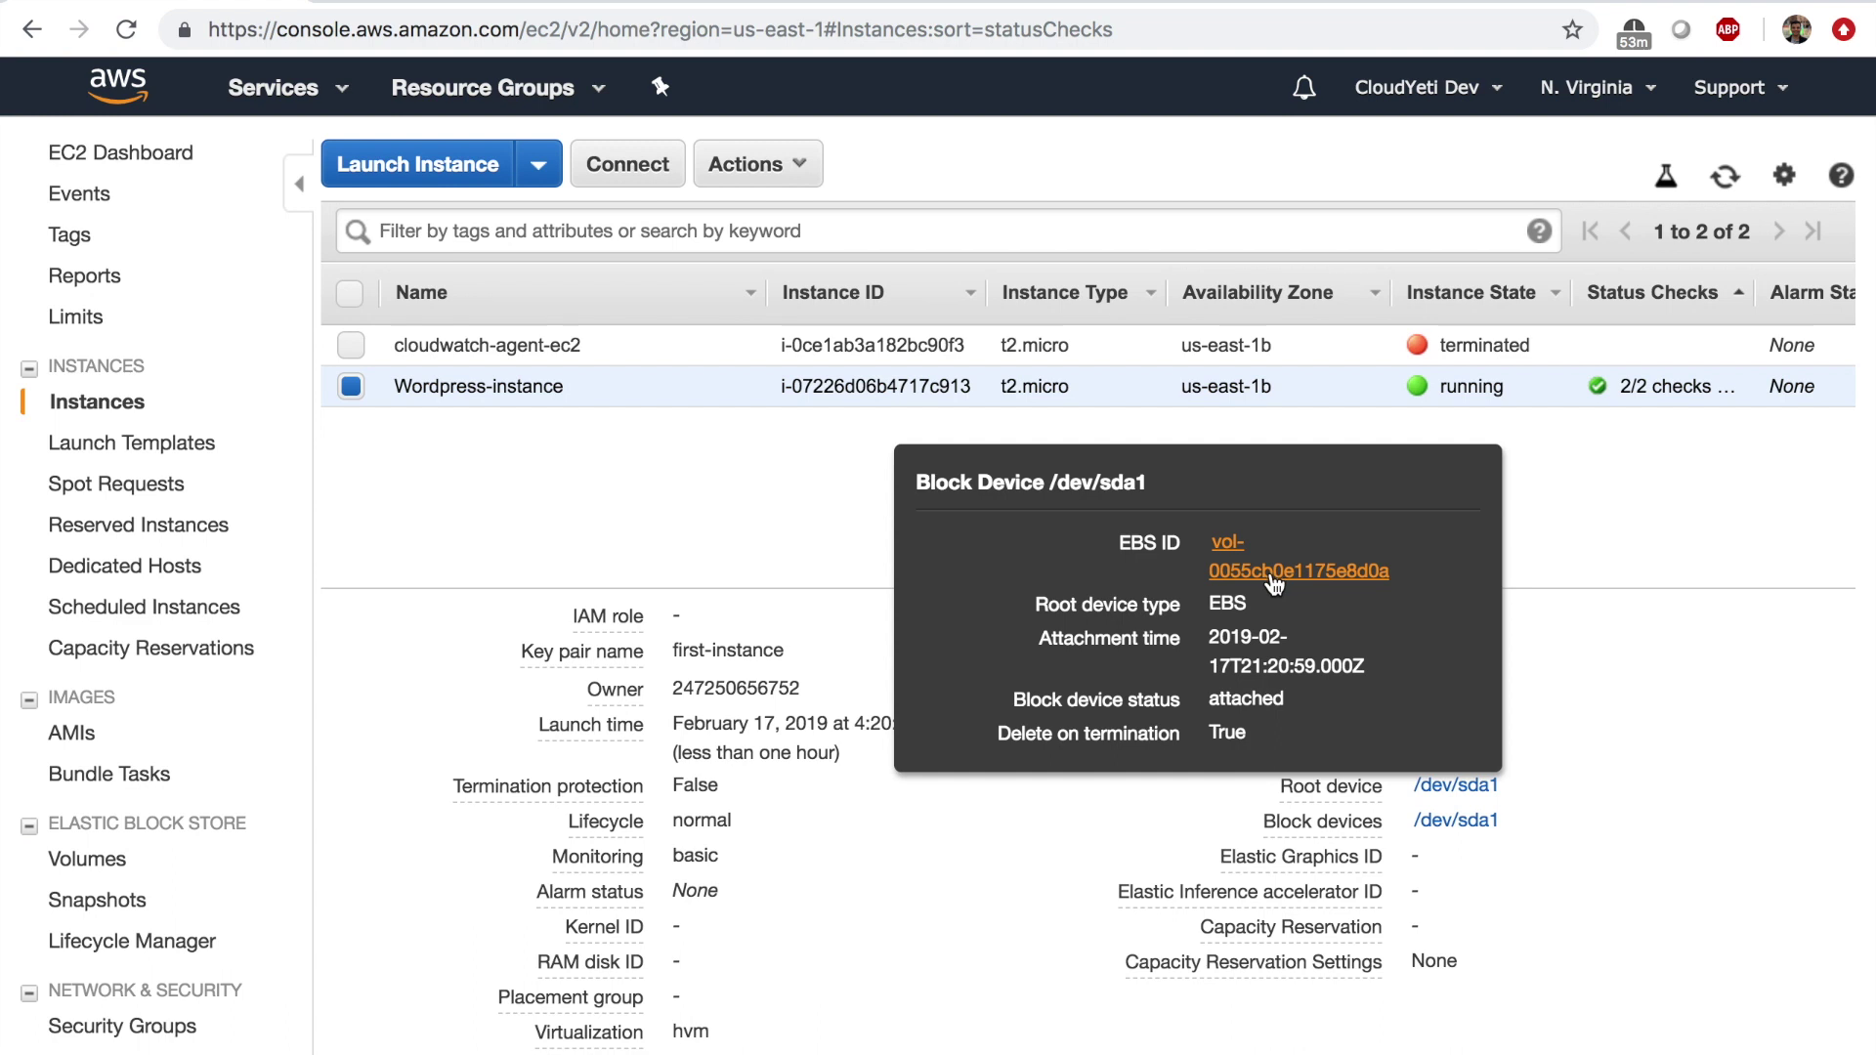
Snapshot root volume vol-0055cb0e1175e8d0a with description 'wordpress-snapshot' and open the new snapshot.
left_click(1271, 574)
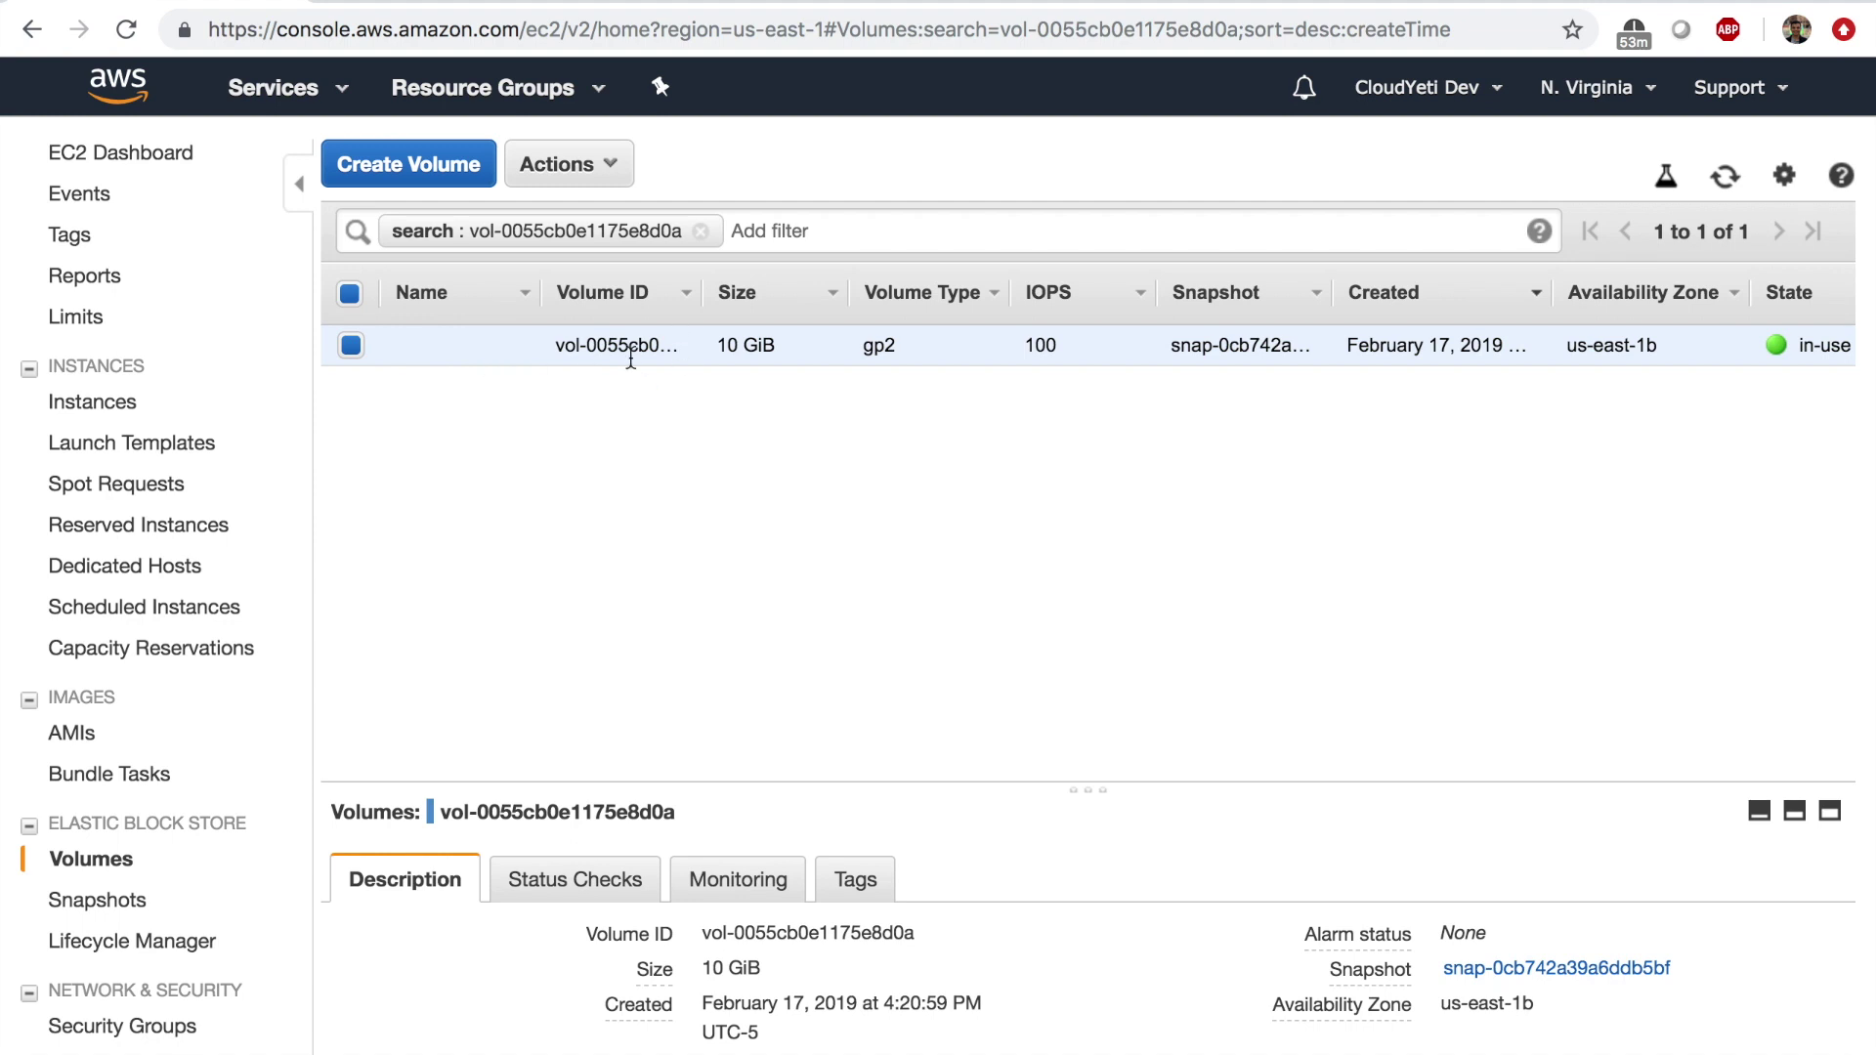
left_click(598, 166)
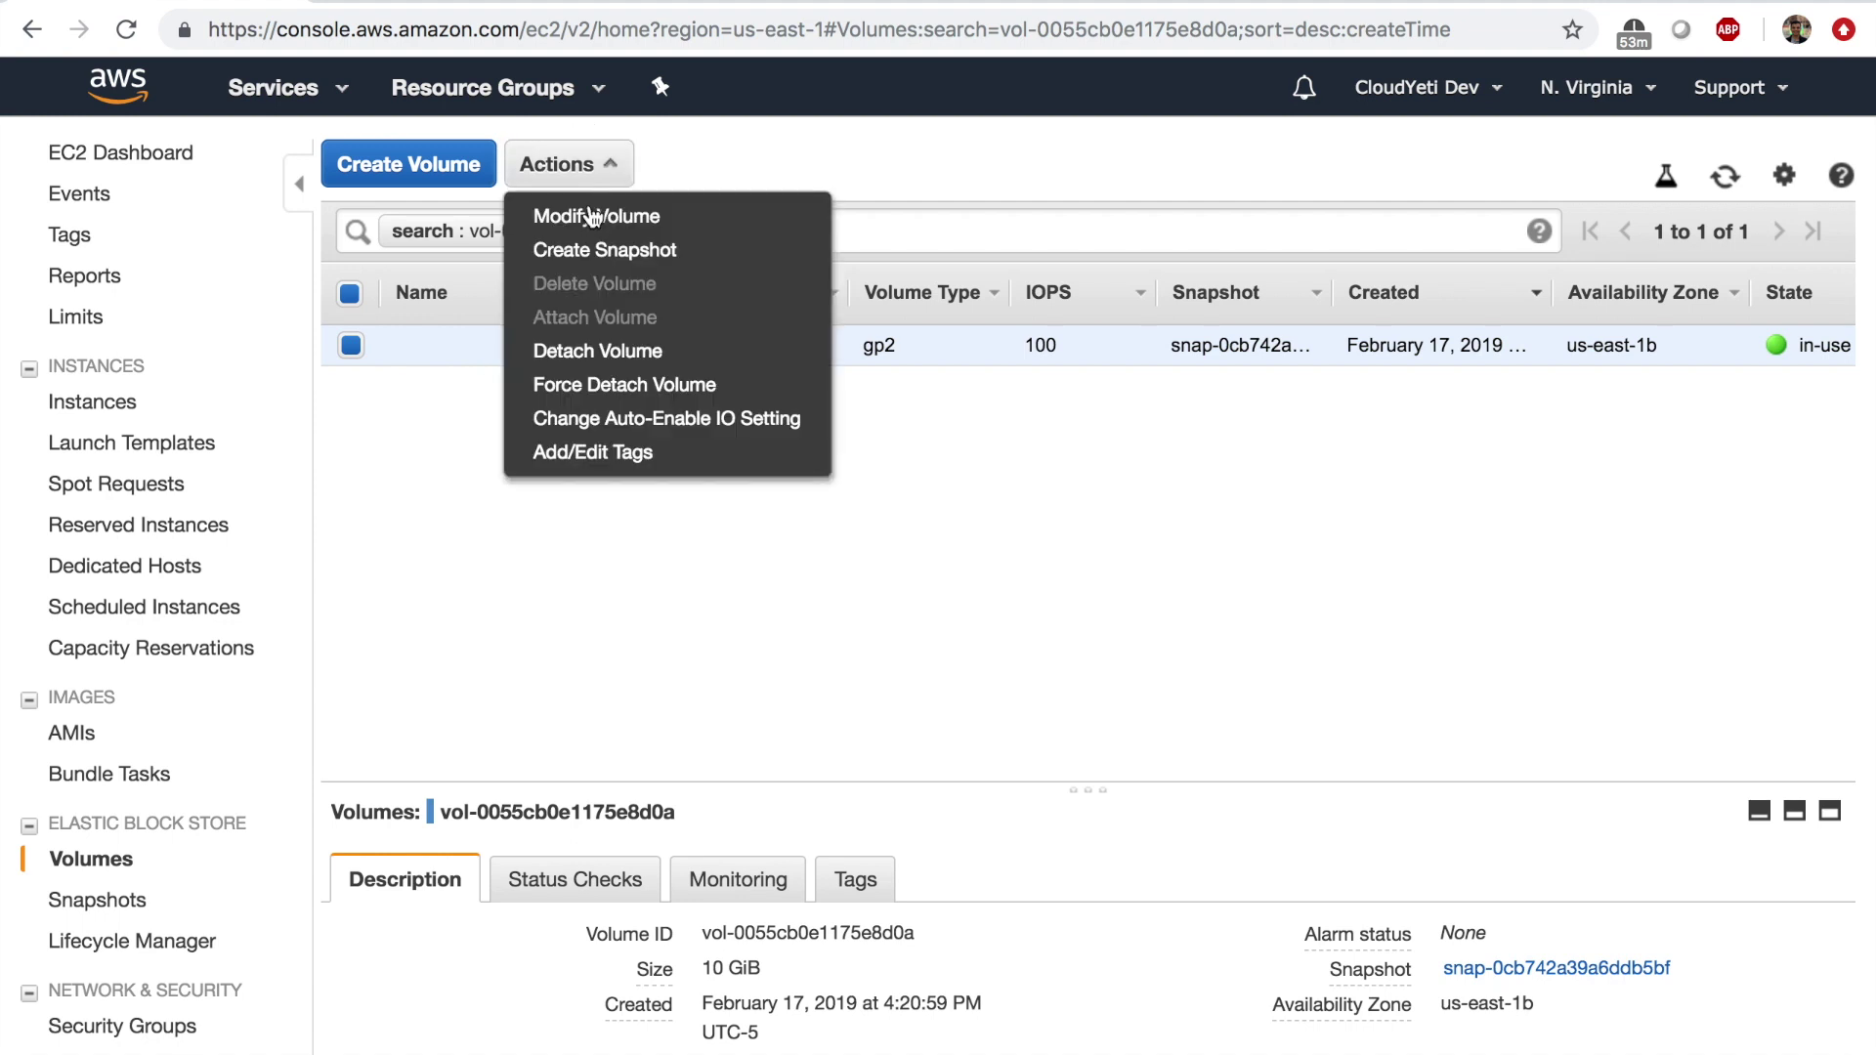
left_click(598, 252)
type("wordpress-snapshot")
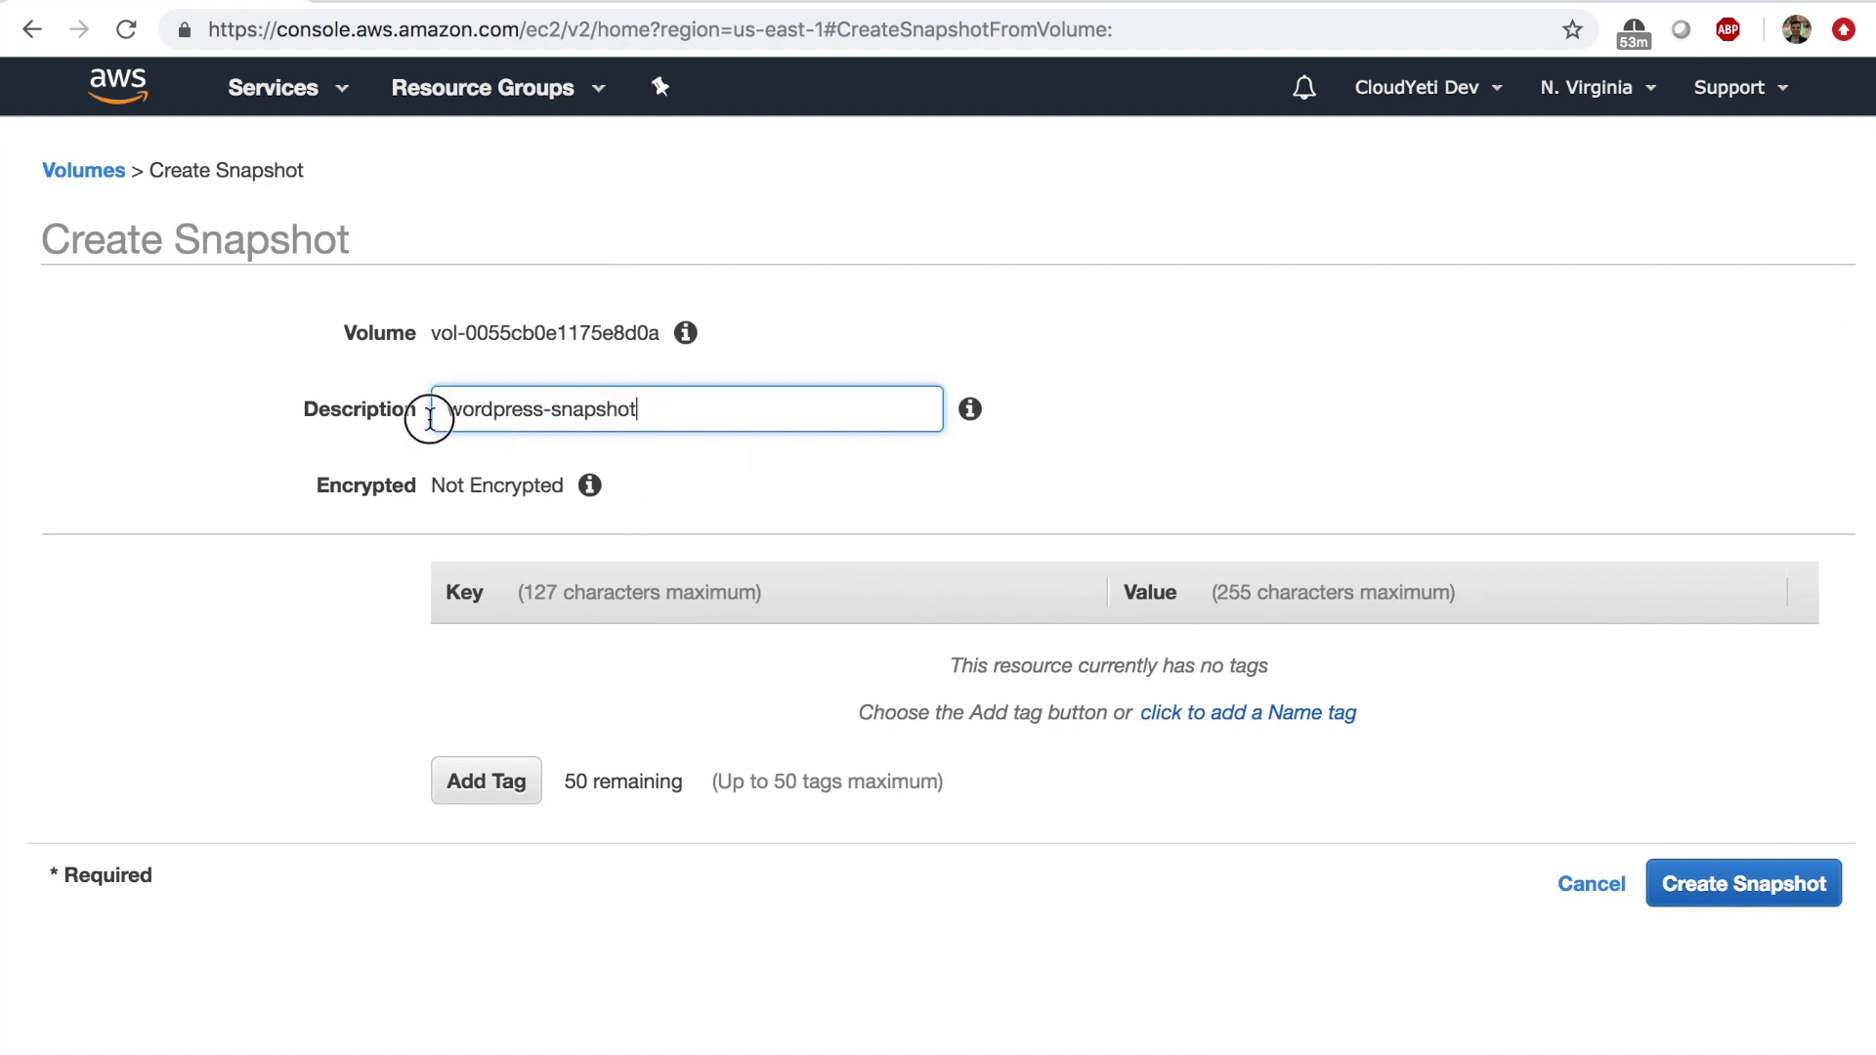
left_click(390, 410)
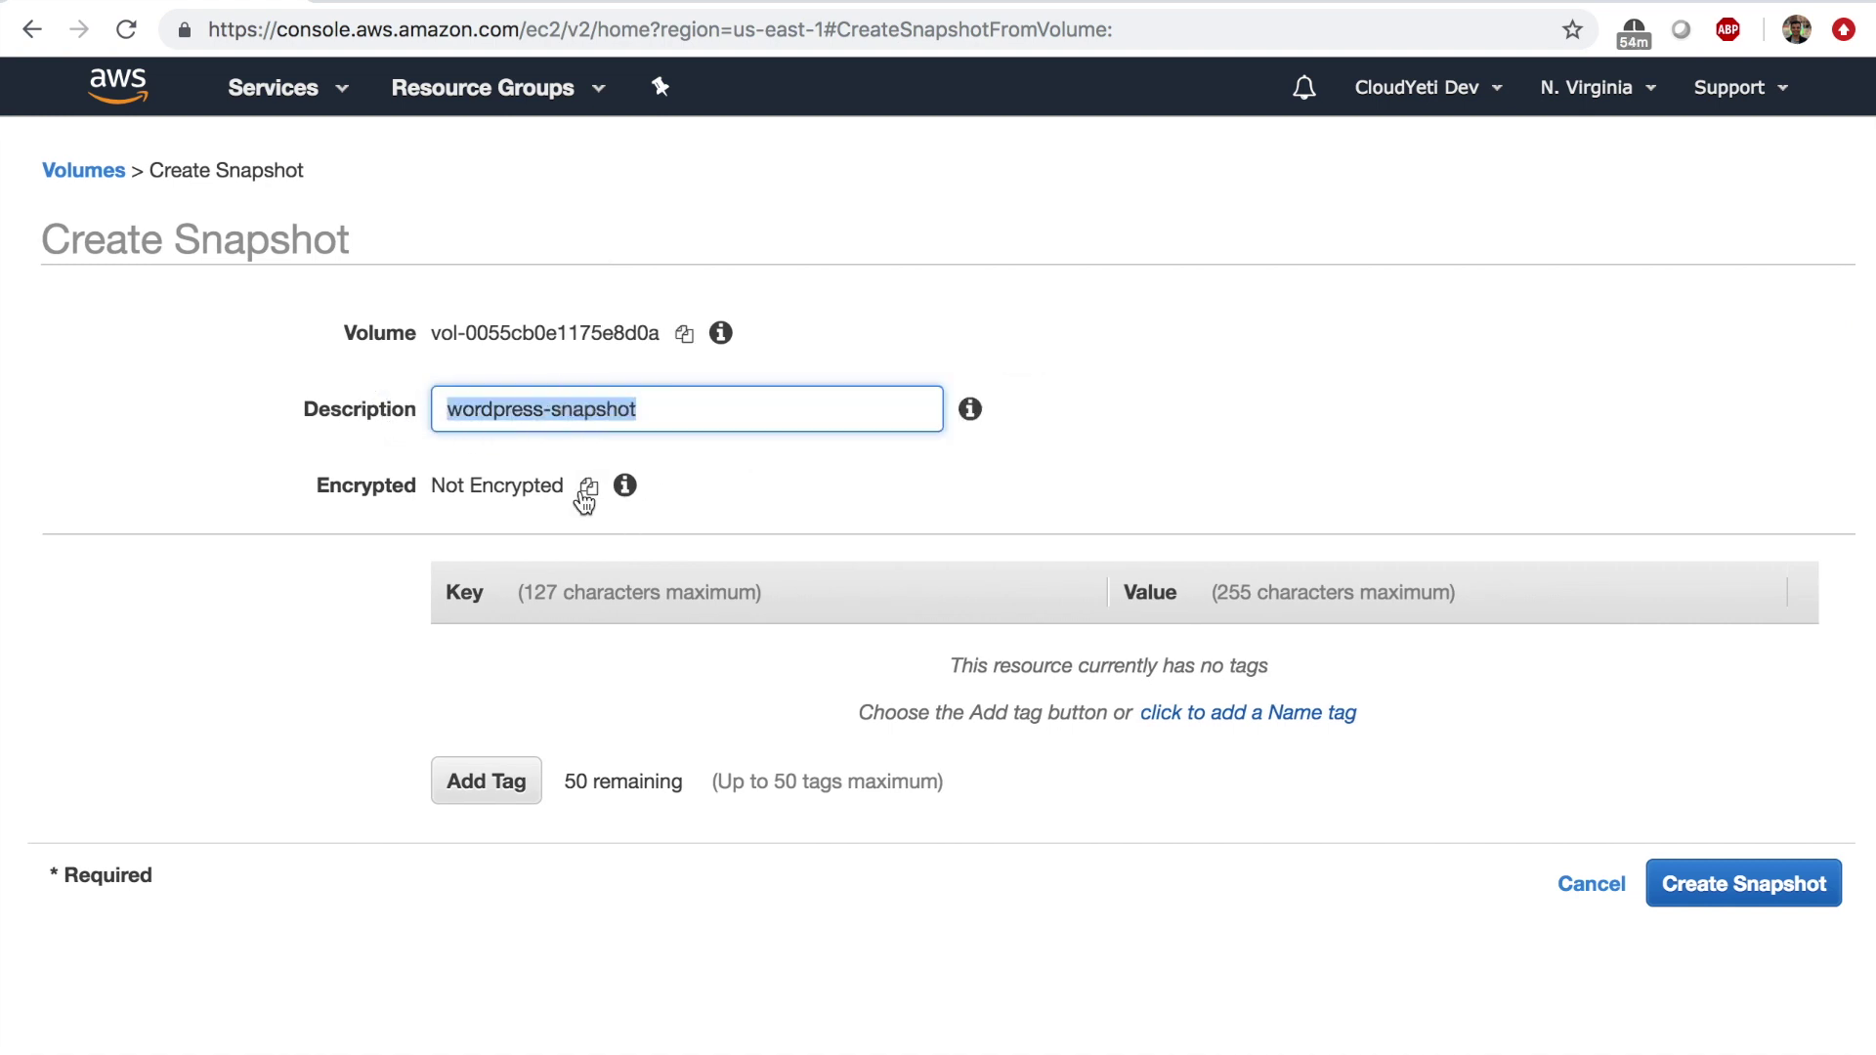
left_click(1827, 899)
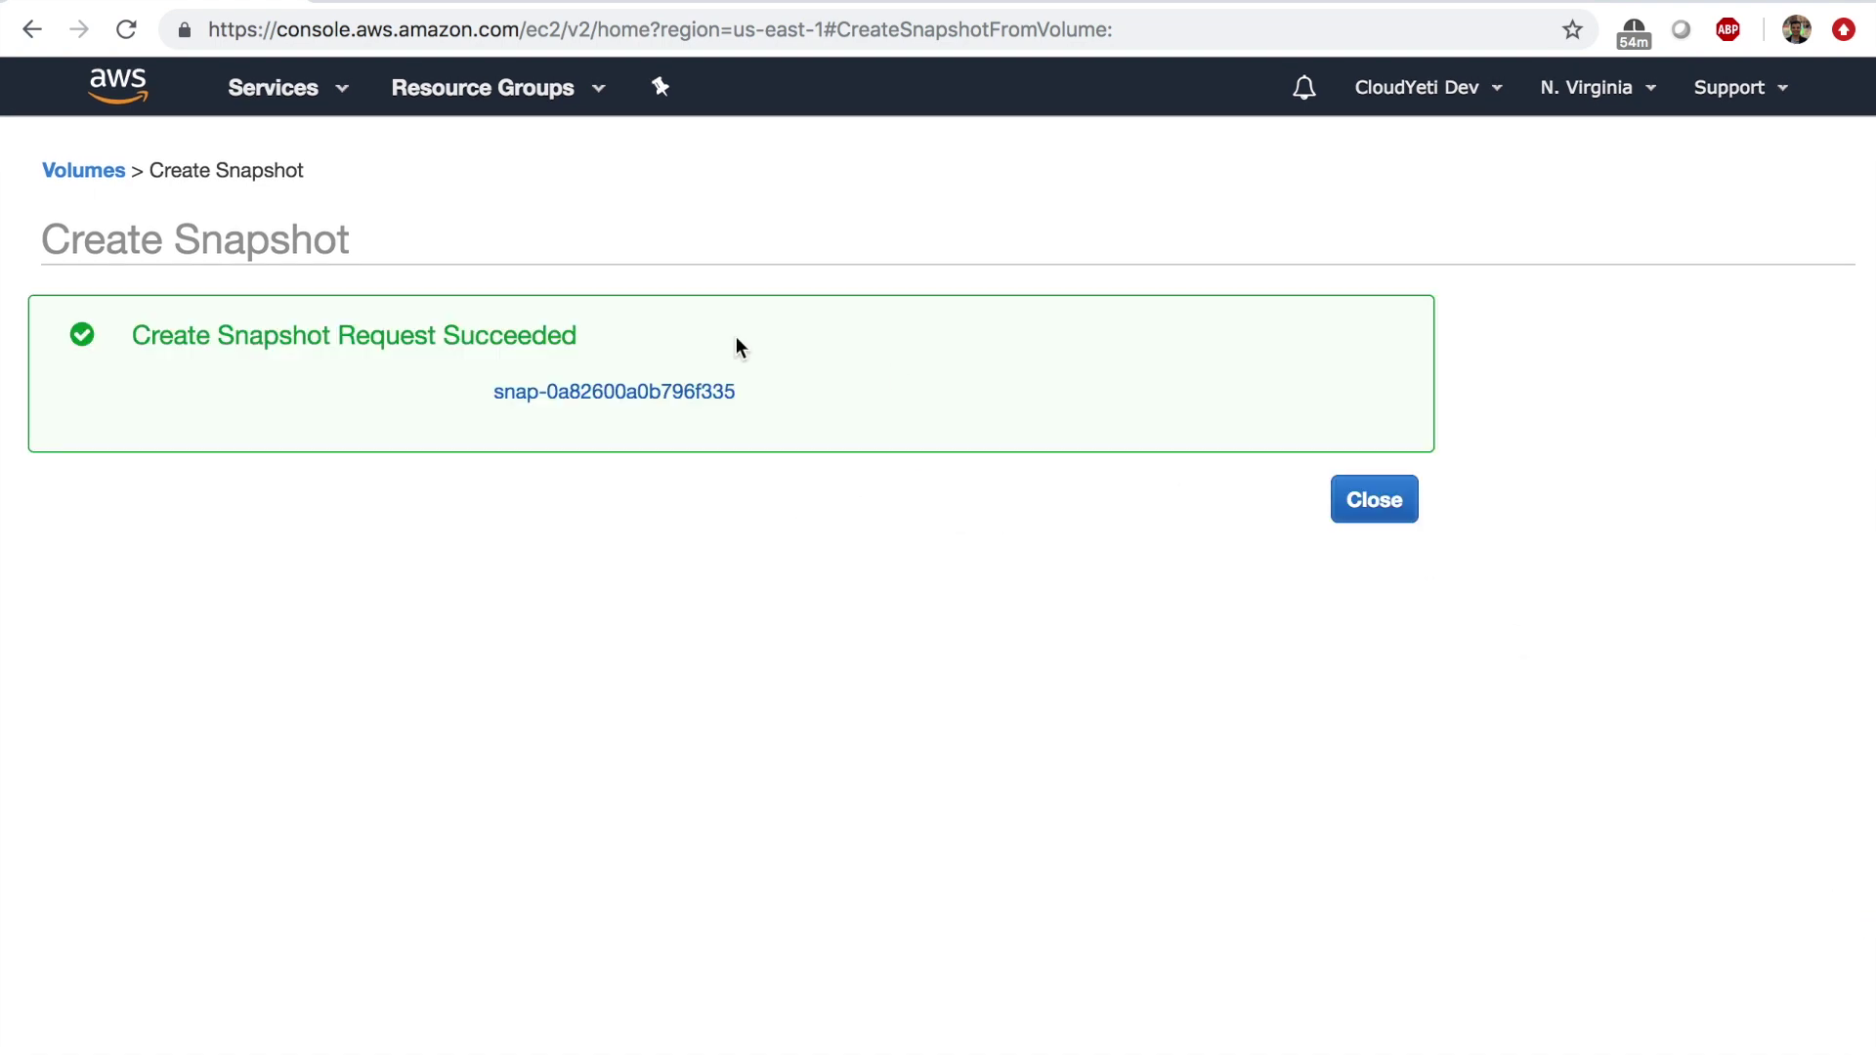
left_click(653, 387)
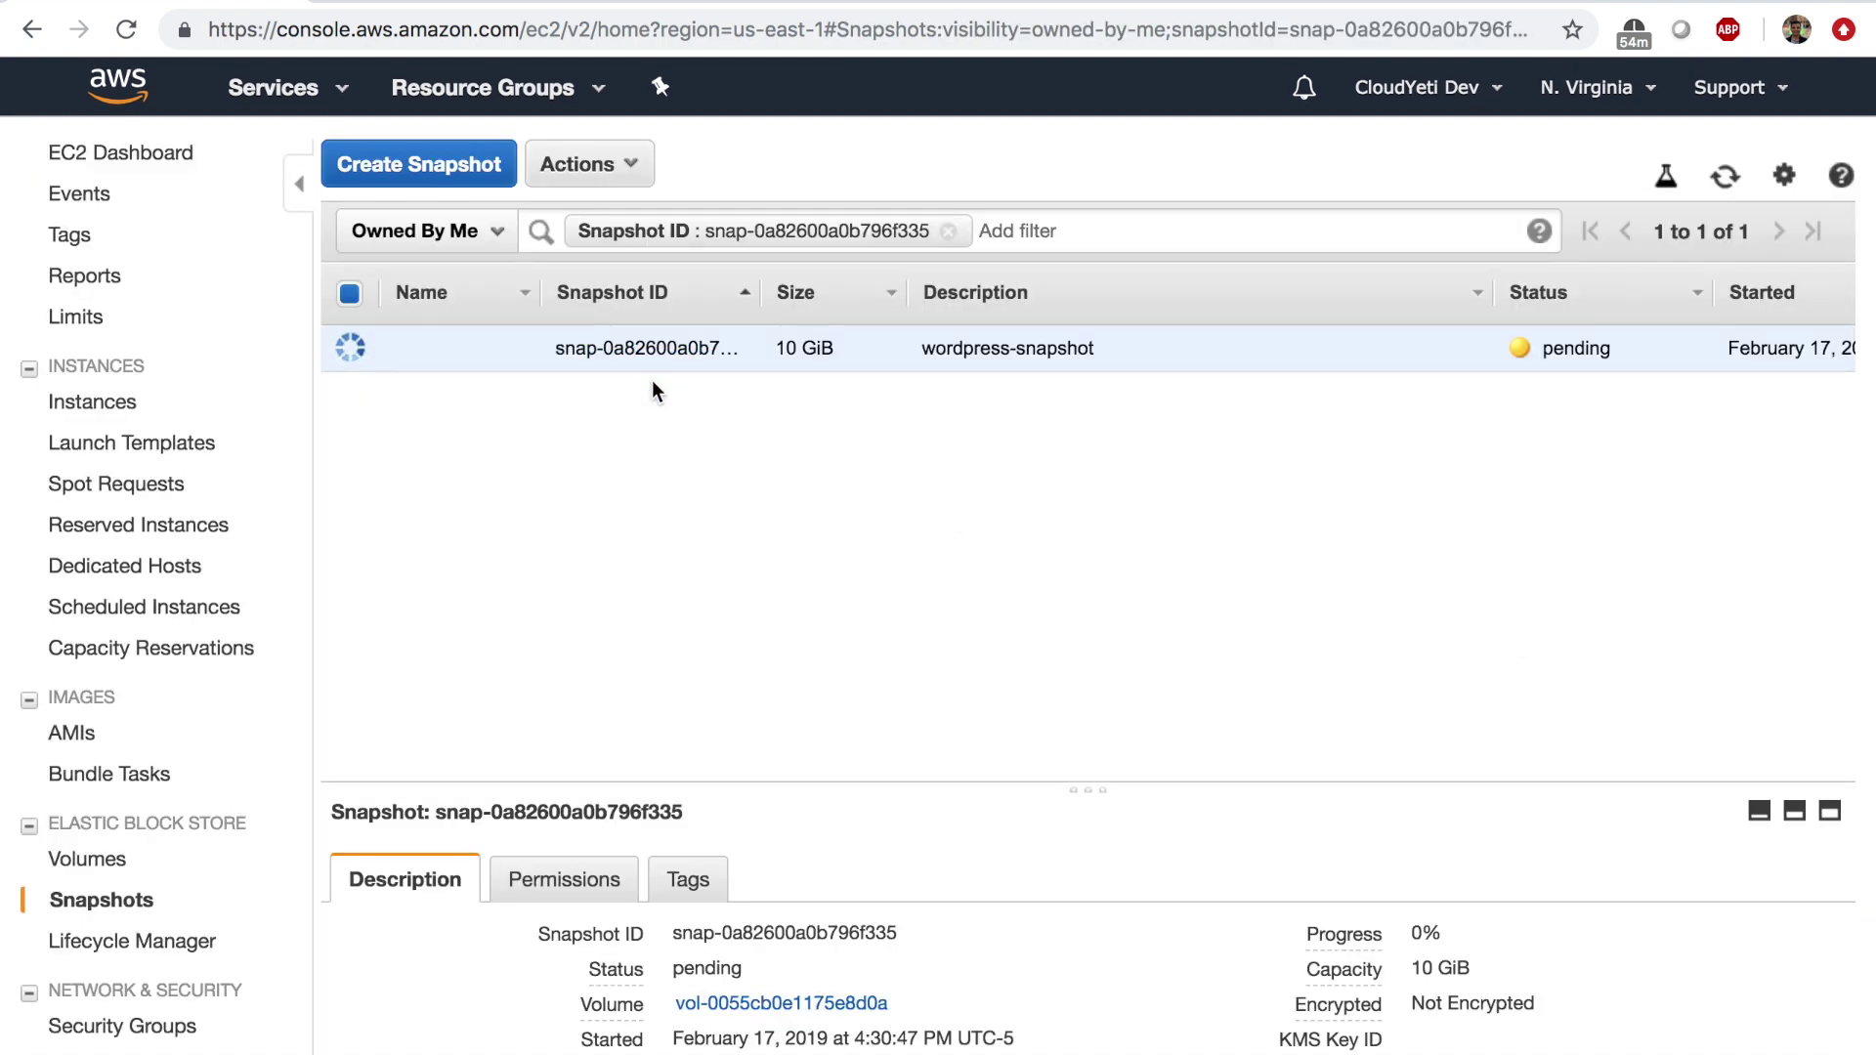
Create a 10 GiB gp2 volume in us-east-1a from wordpress-snapshot.
left_click(1722, 194)
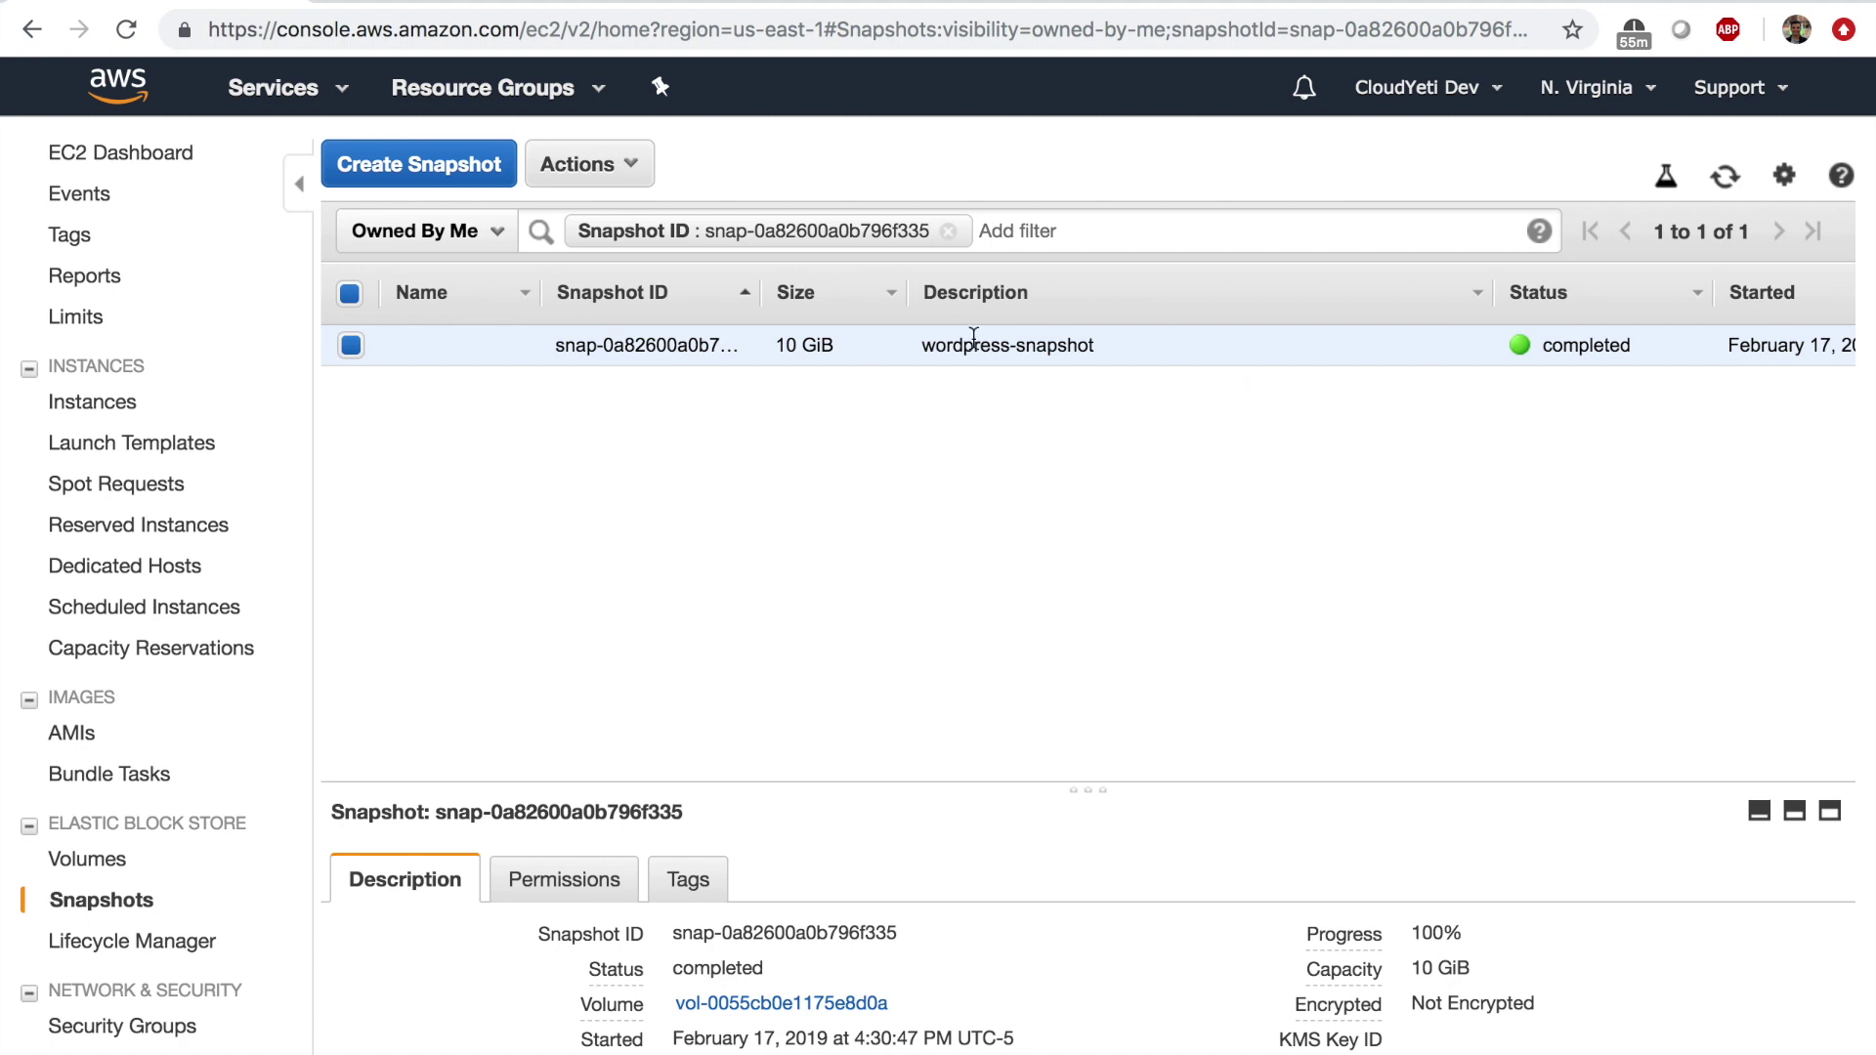
left_click(635, 177)
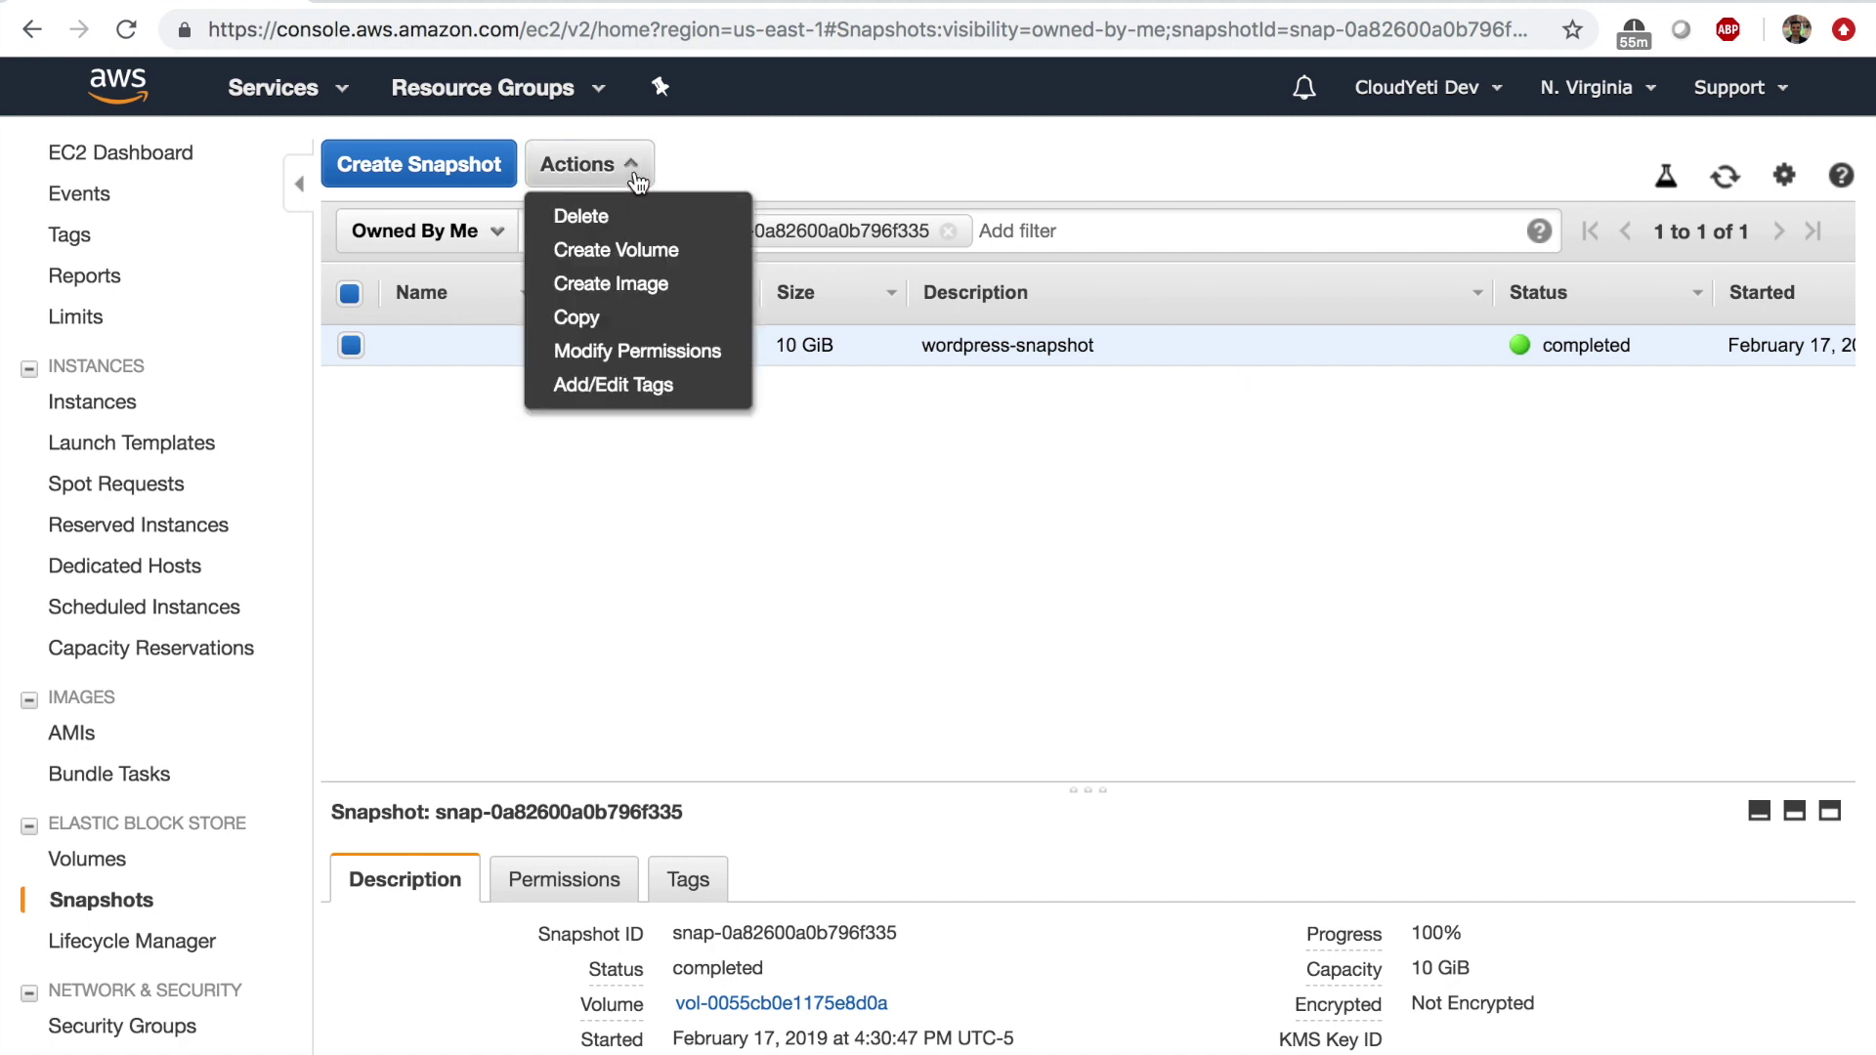
left_click(661, 251)
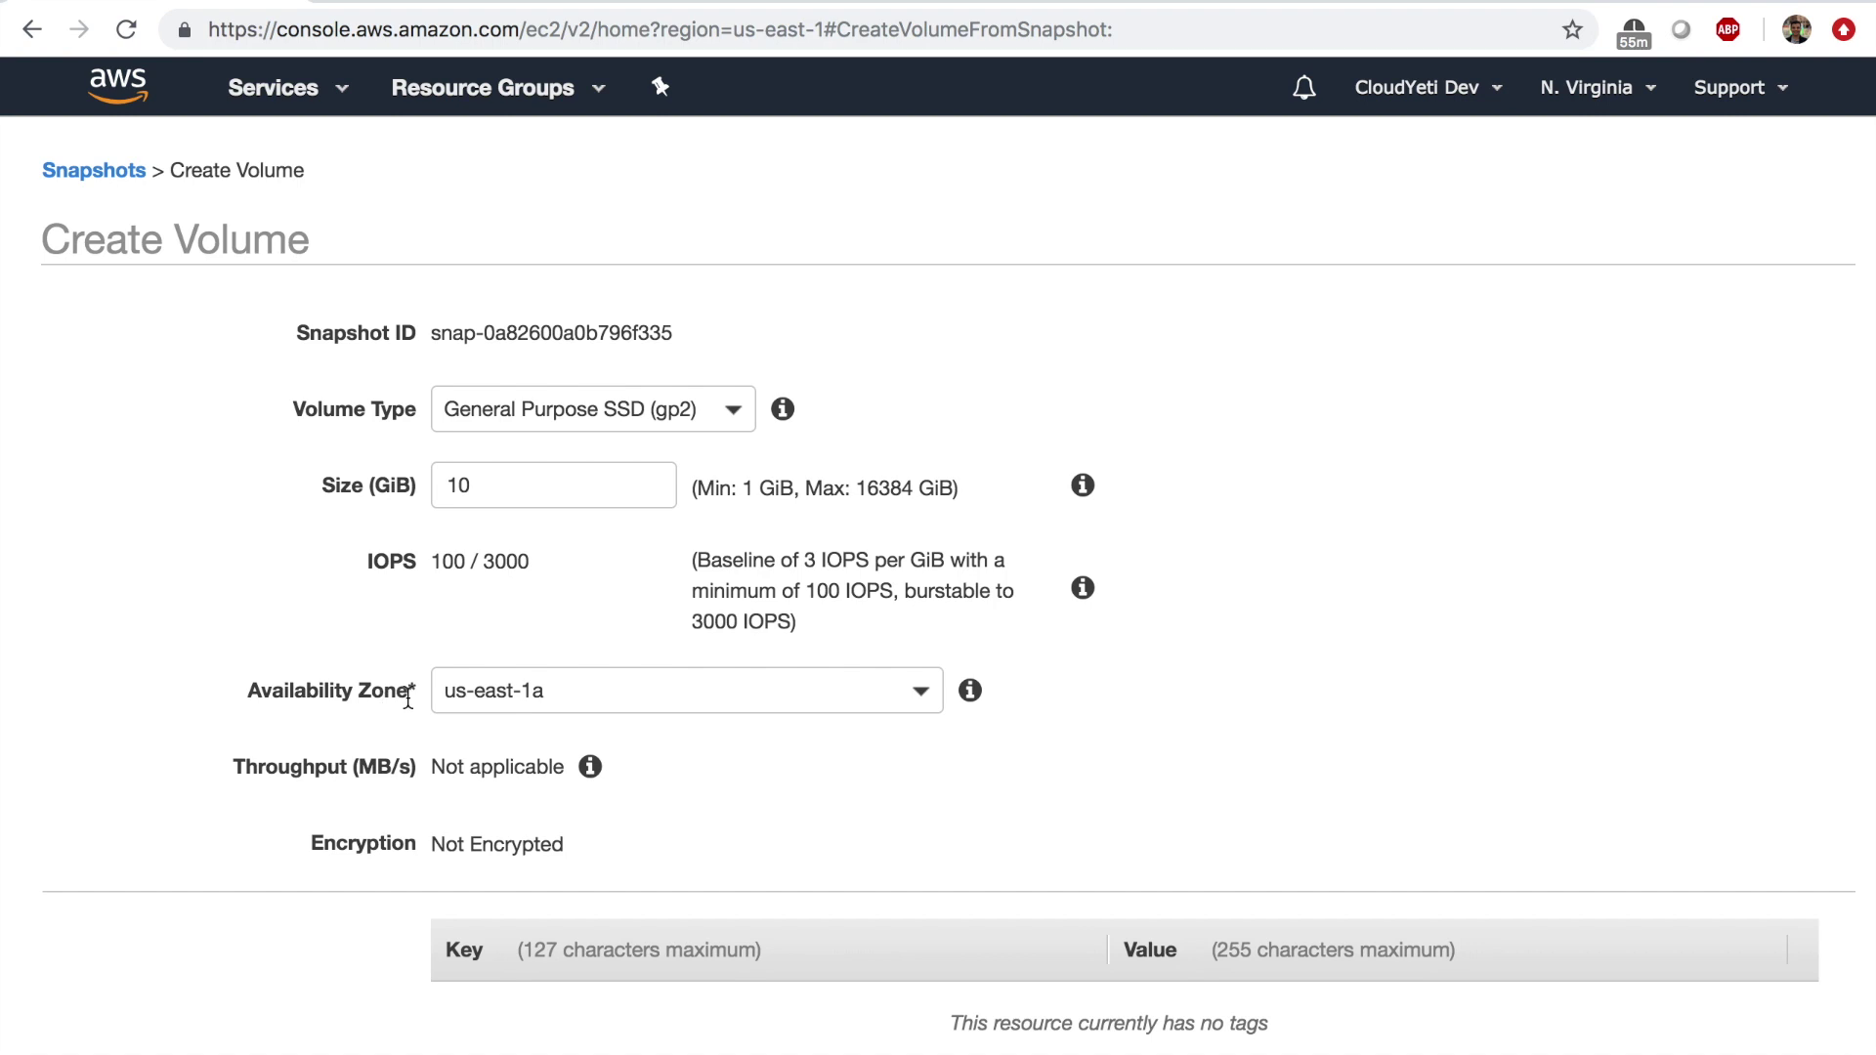
scroll(885, 795, "down", 2)
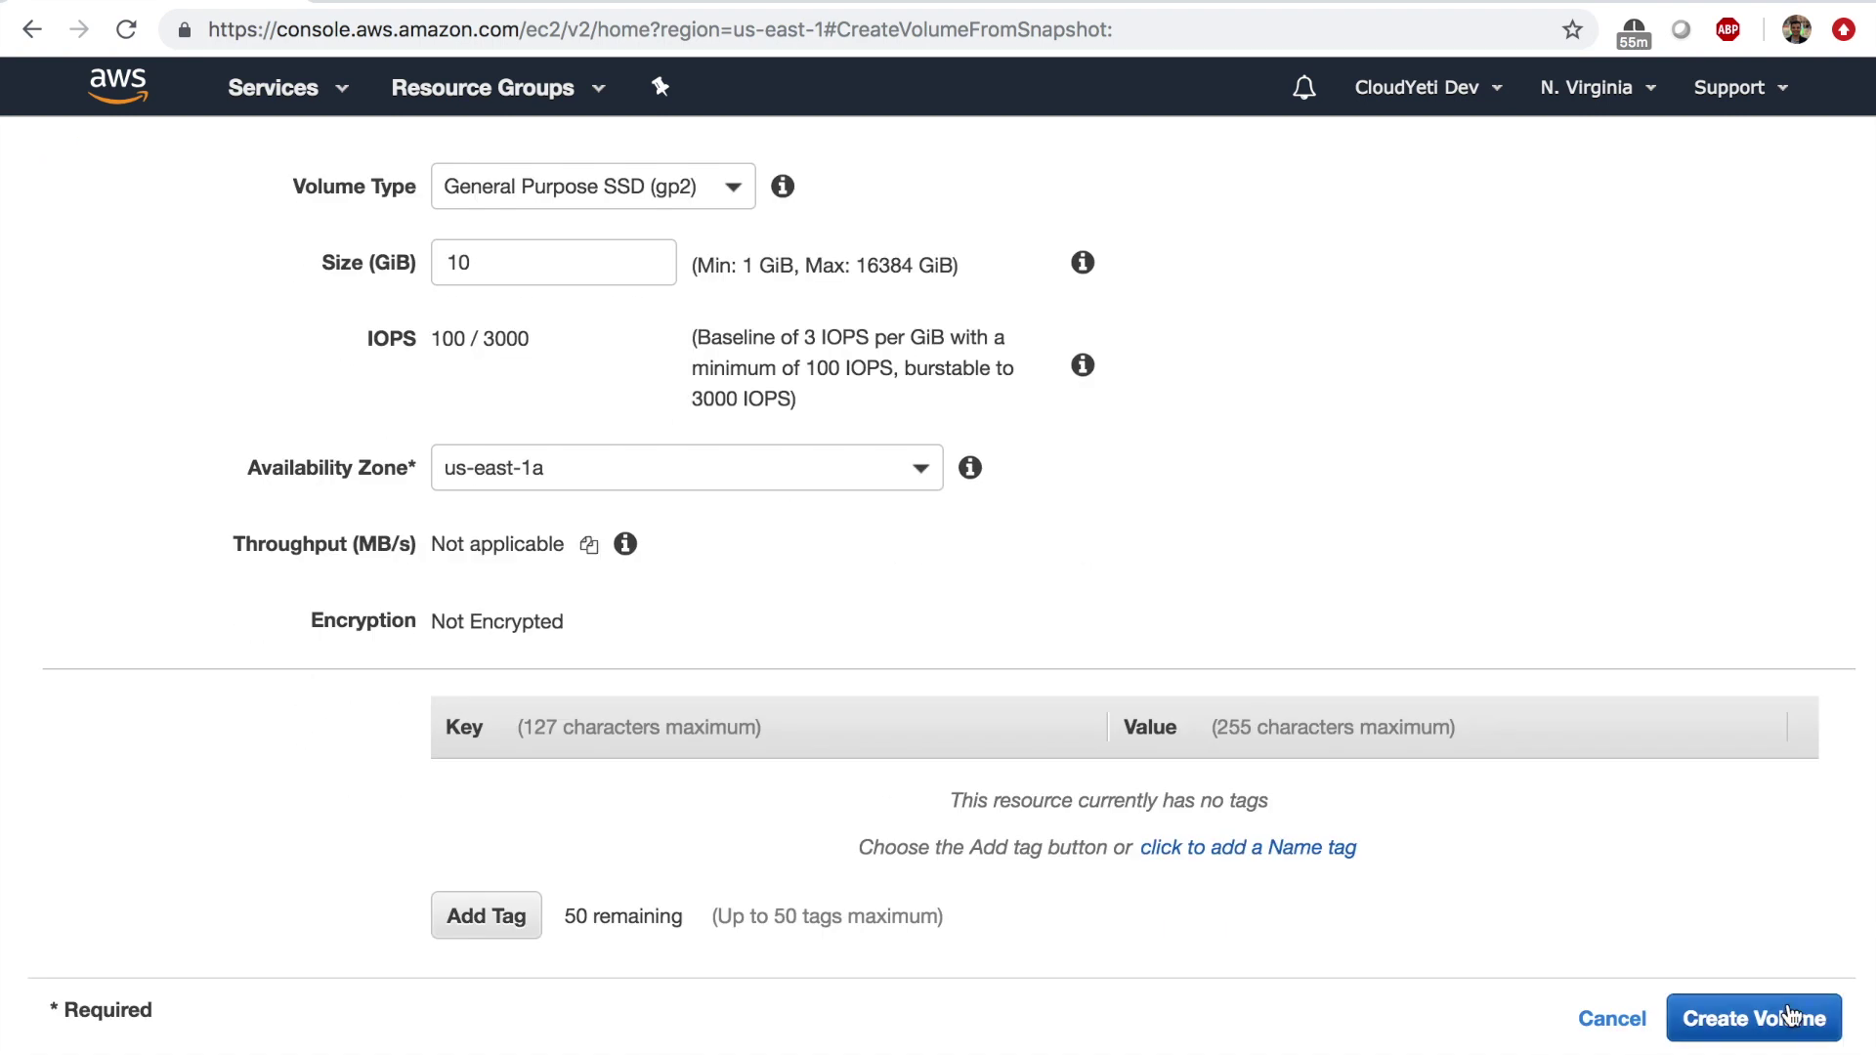
left_click(1788, 1002)
Open the new volume and refresh the Volumes list until it shows.
left_click(677, 395)
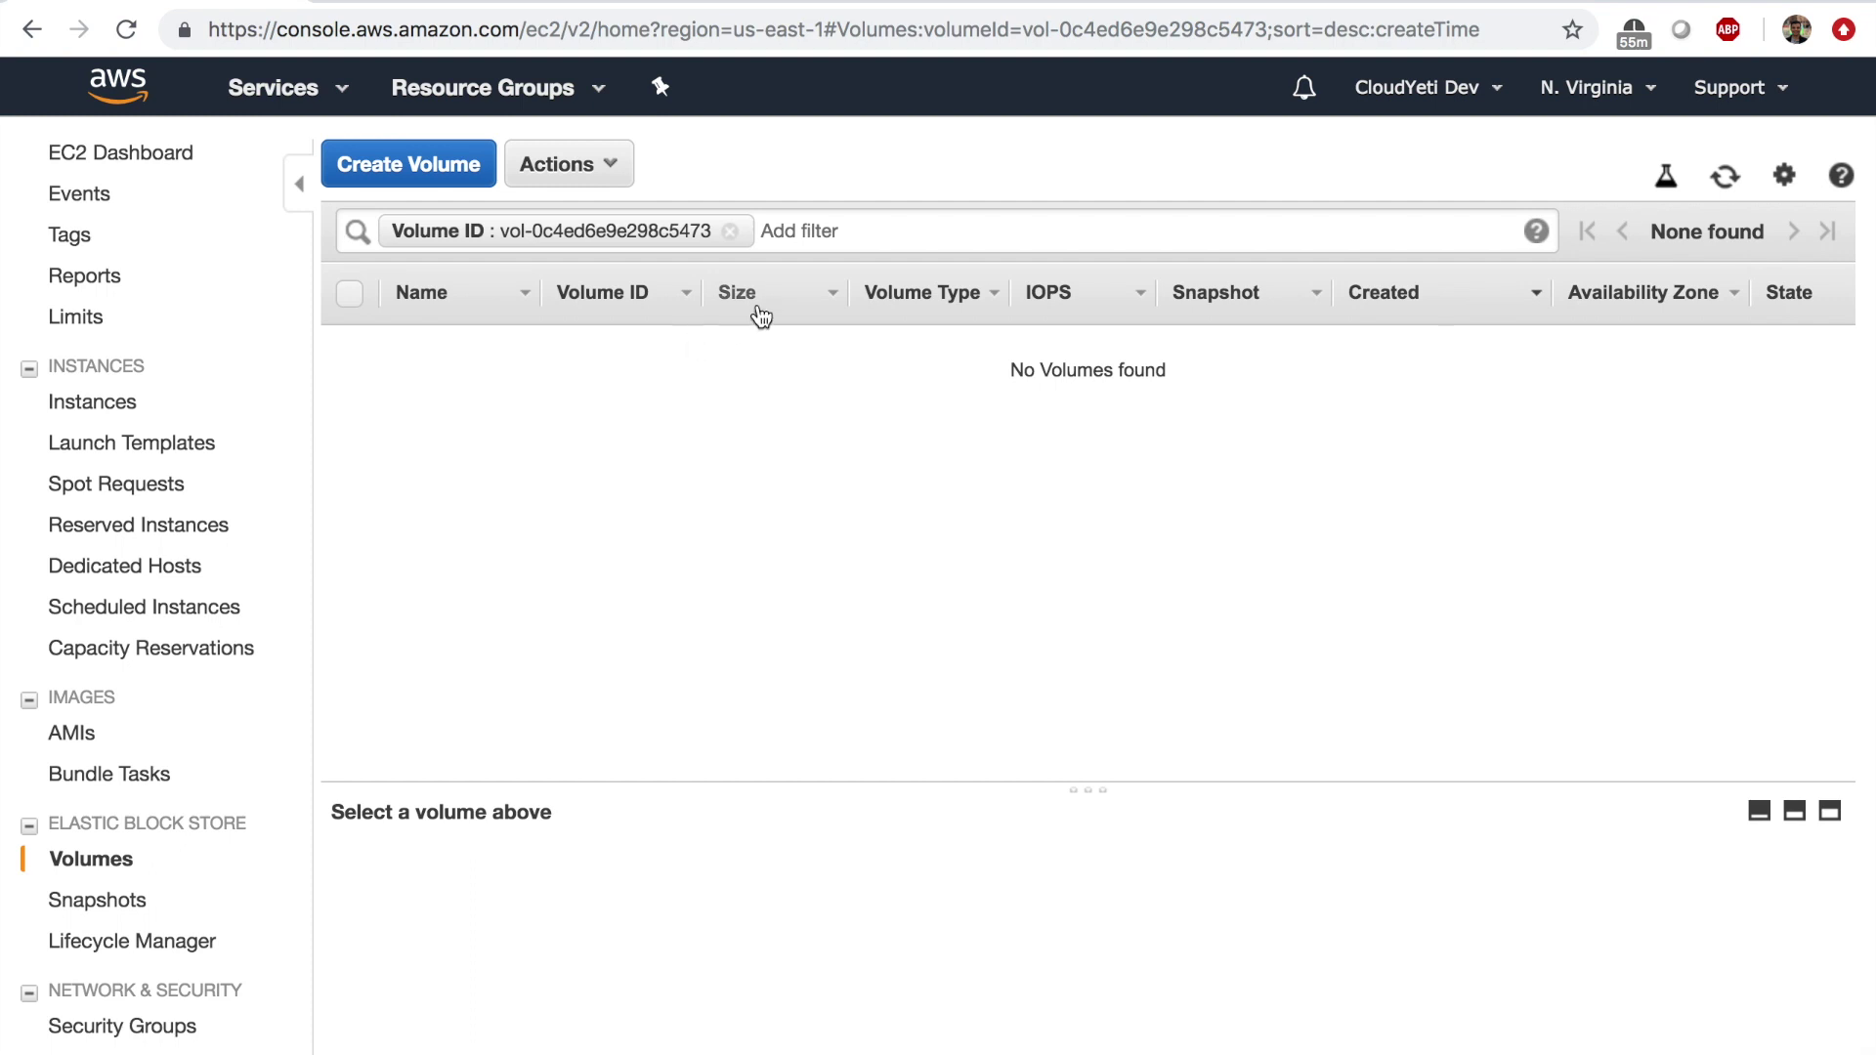
left_click(1724, 177)
scroll(1631, 346, "right", 2)
scroll(1368, 382, "left", 3)
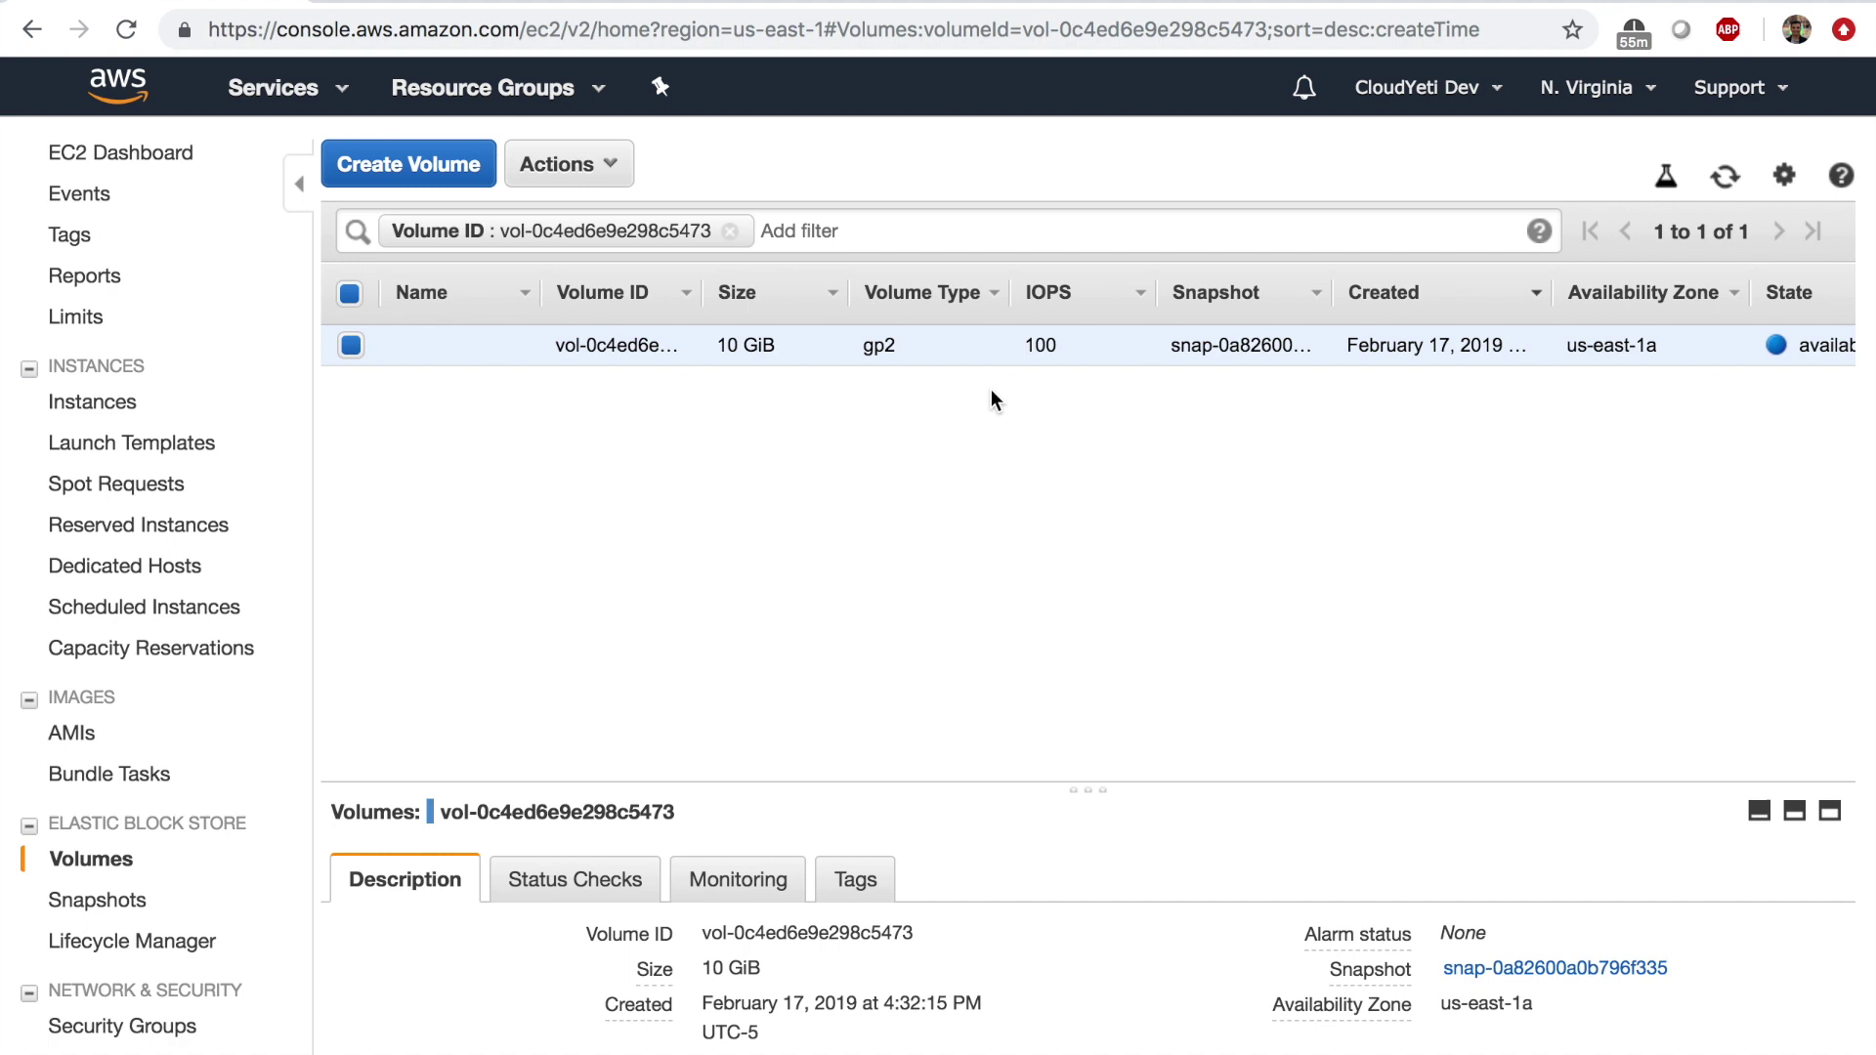
Go to running instances and open Change Termination Protection for Wordpress-instance.
left_click(103, 153)
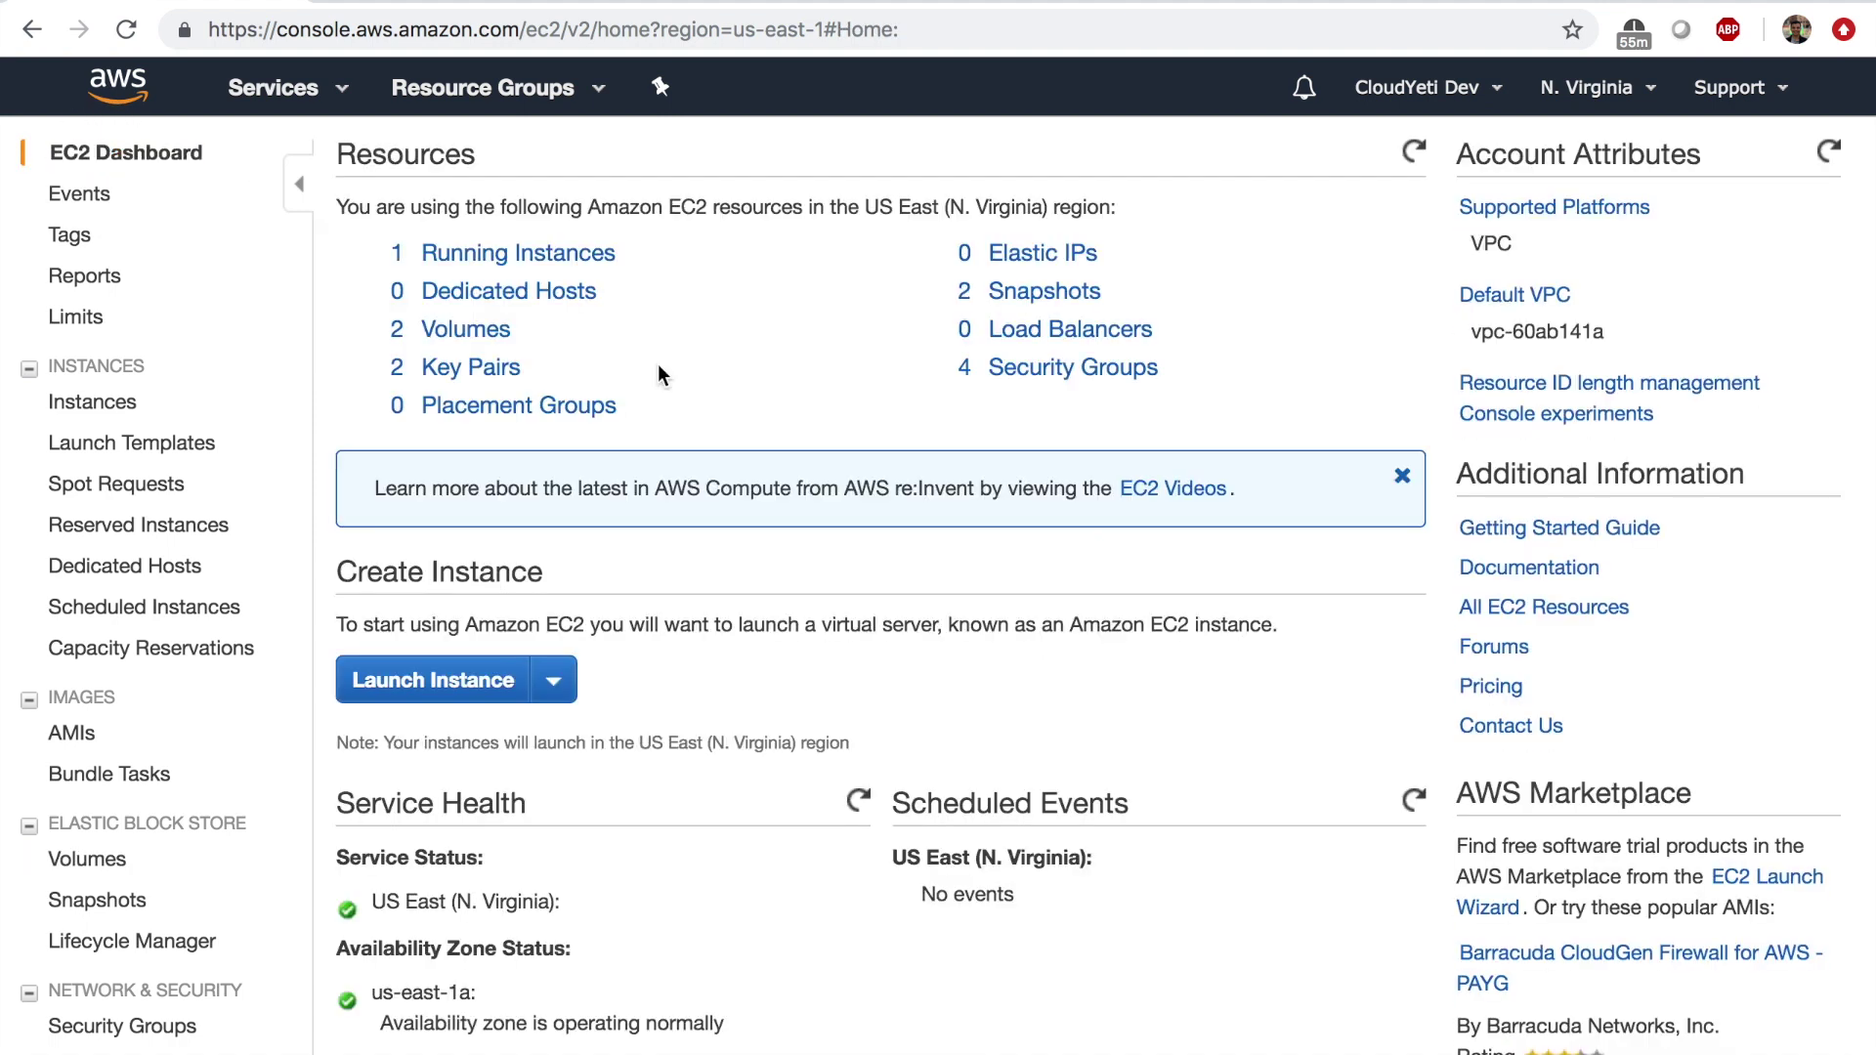
left_click(588, 258)
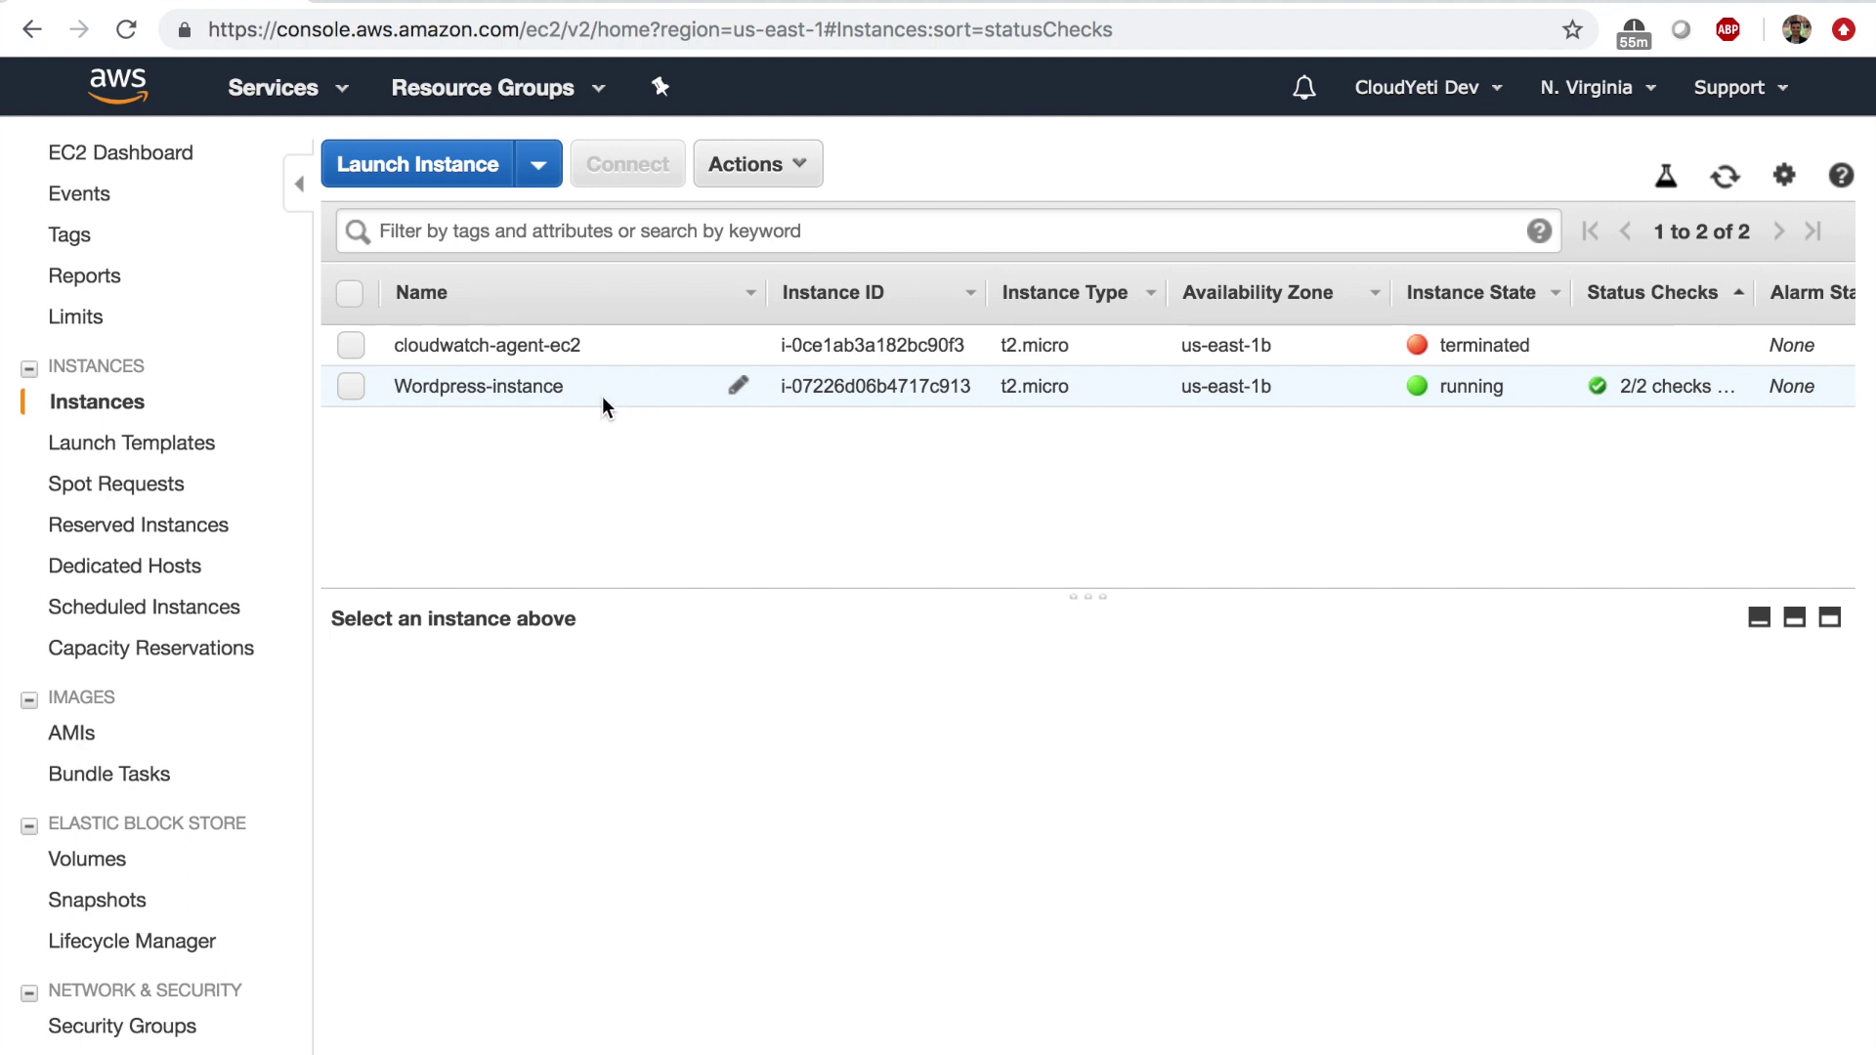
left_click(787, 168)
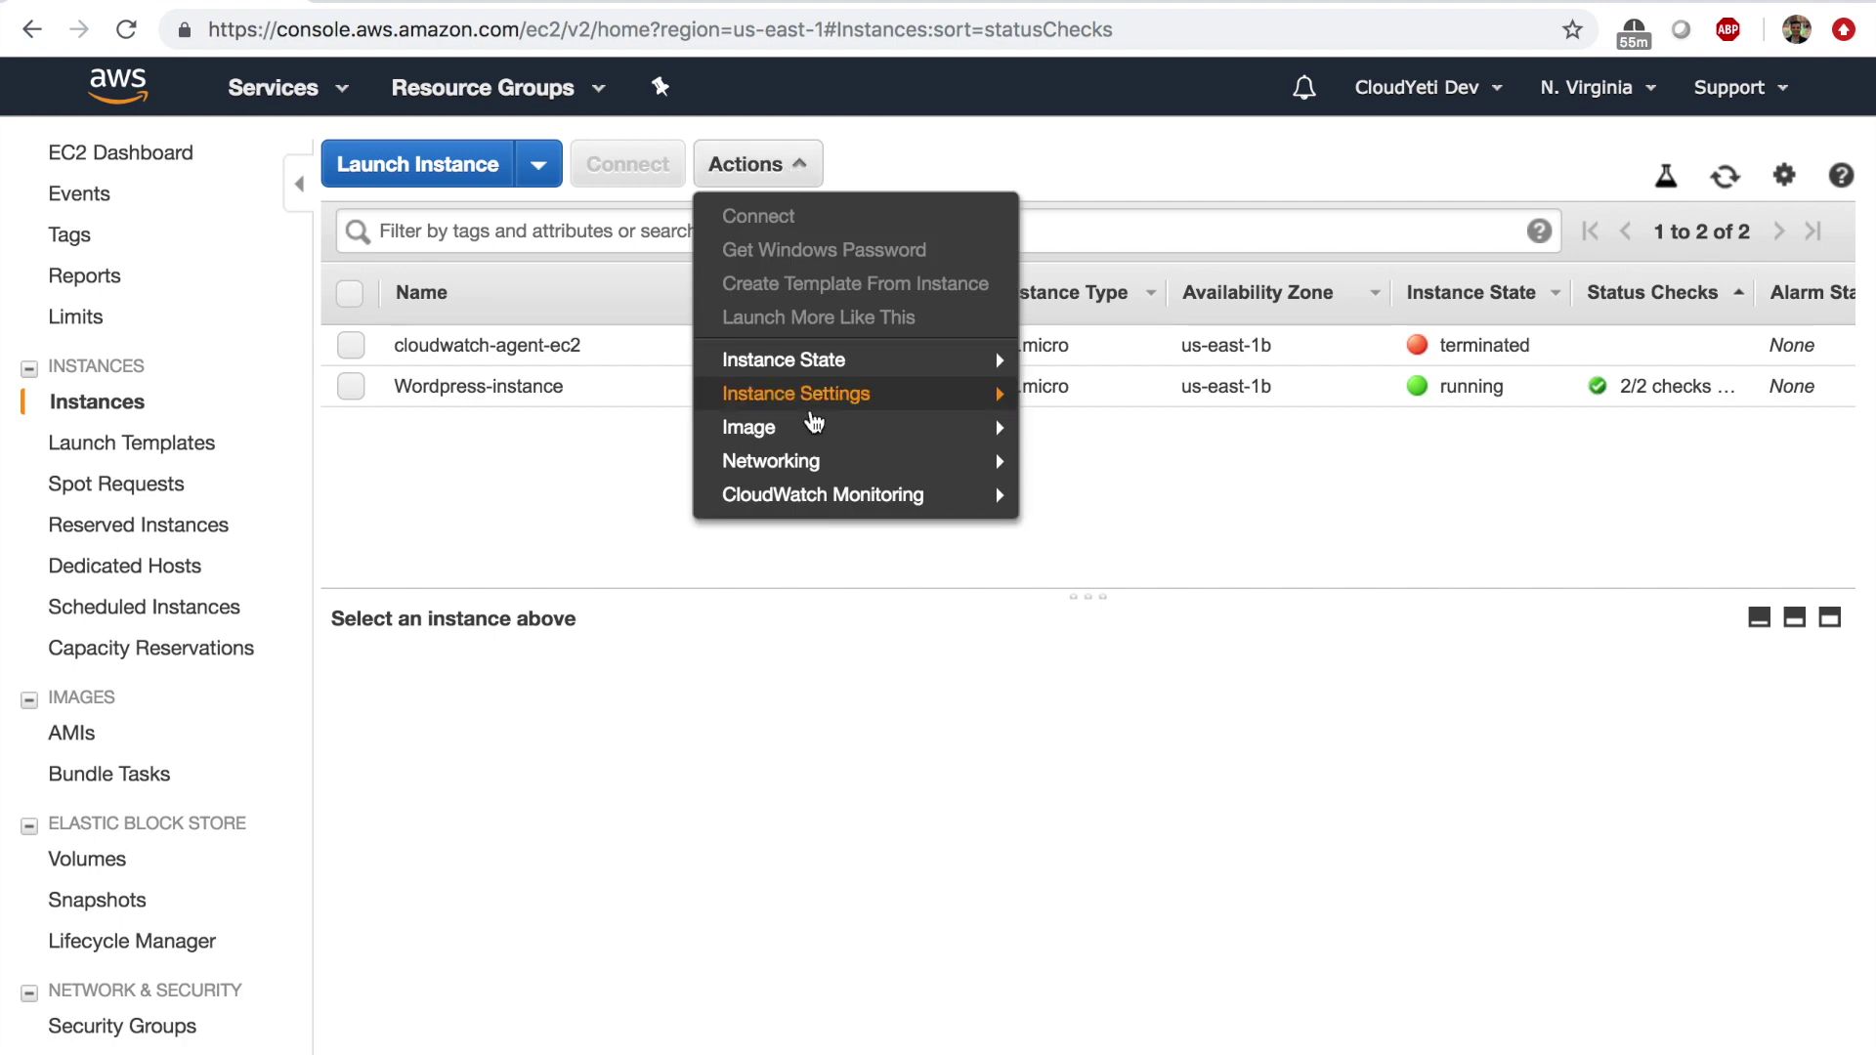
mouse_move(835, 407)
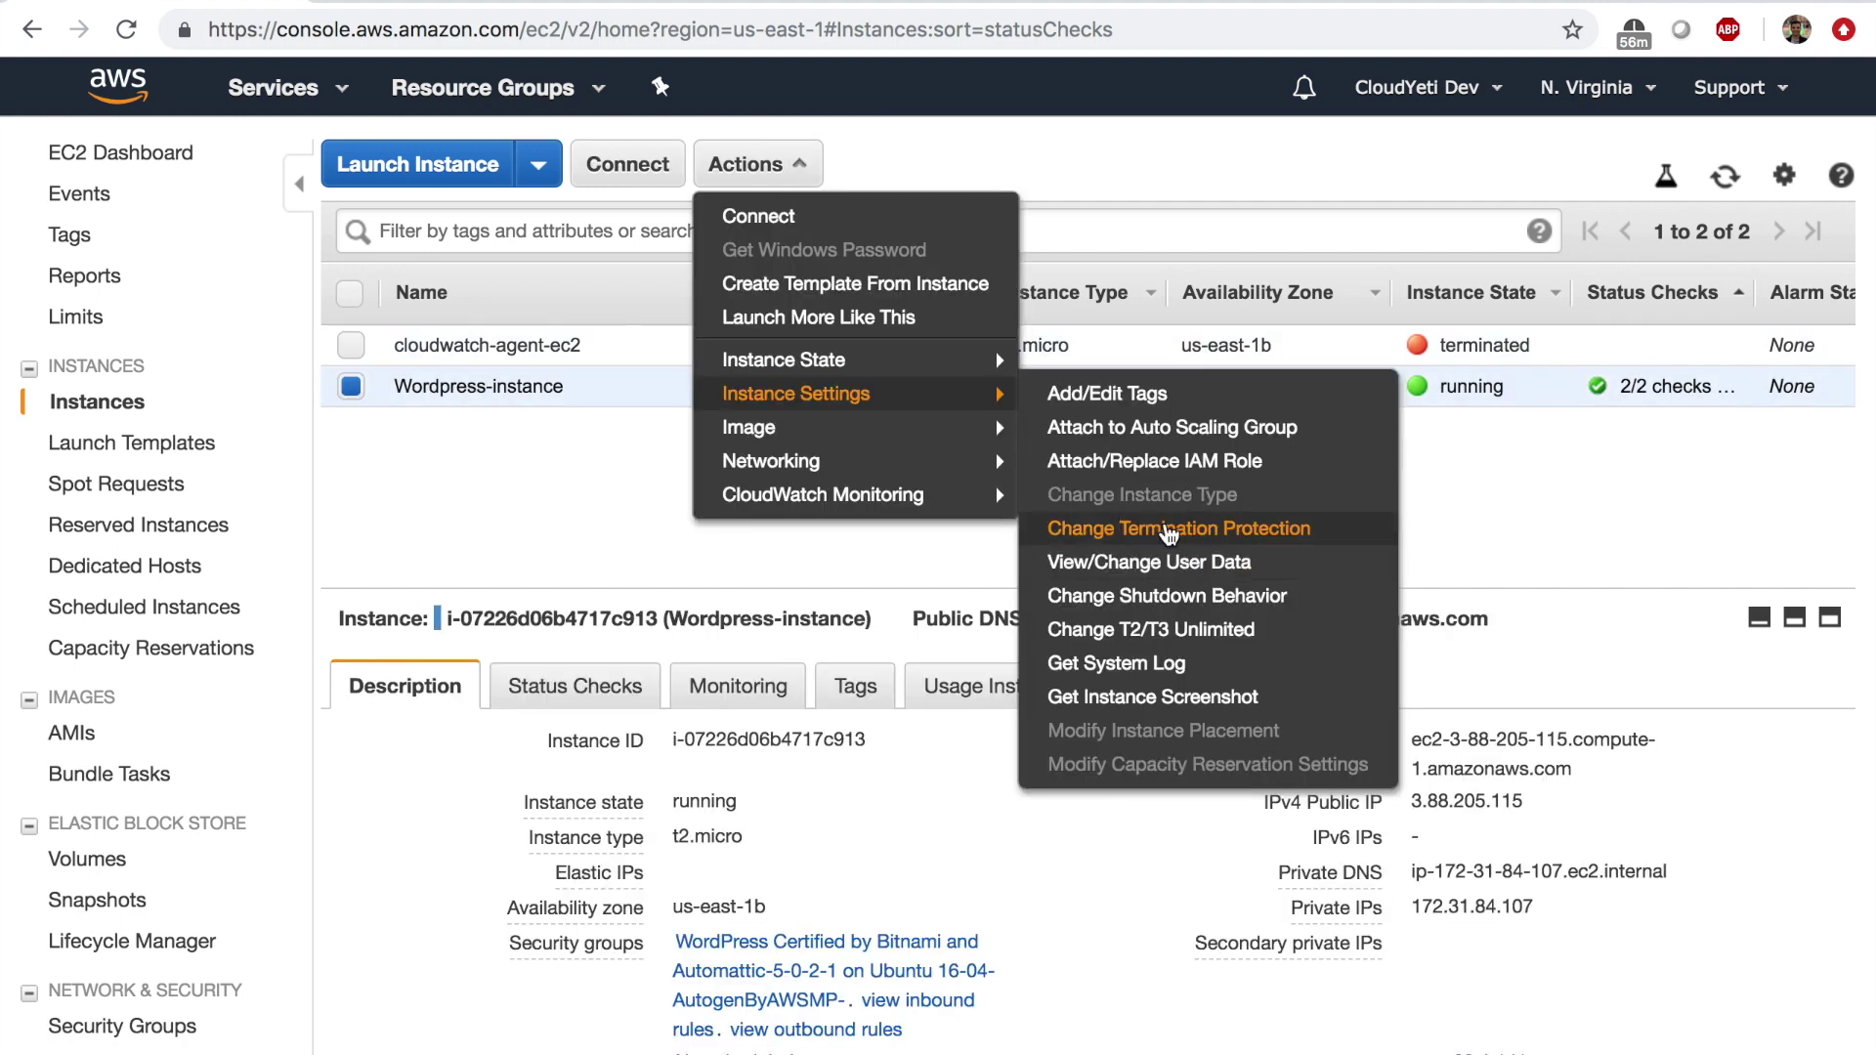
left_click(1172, 527)
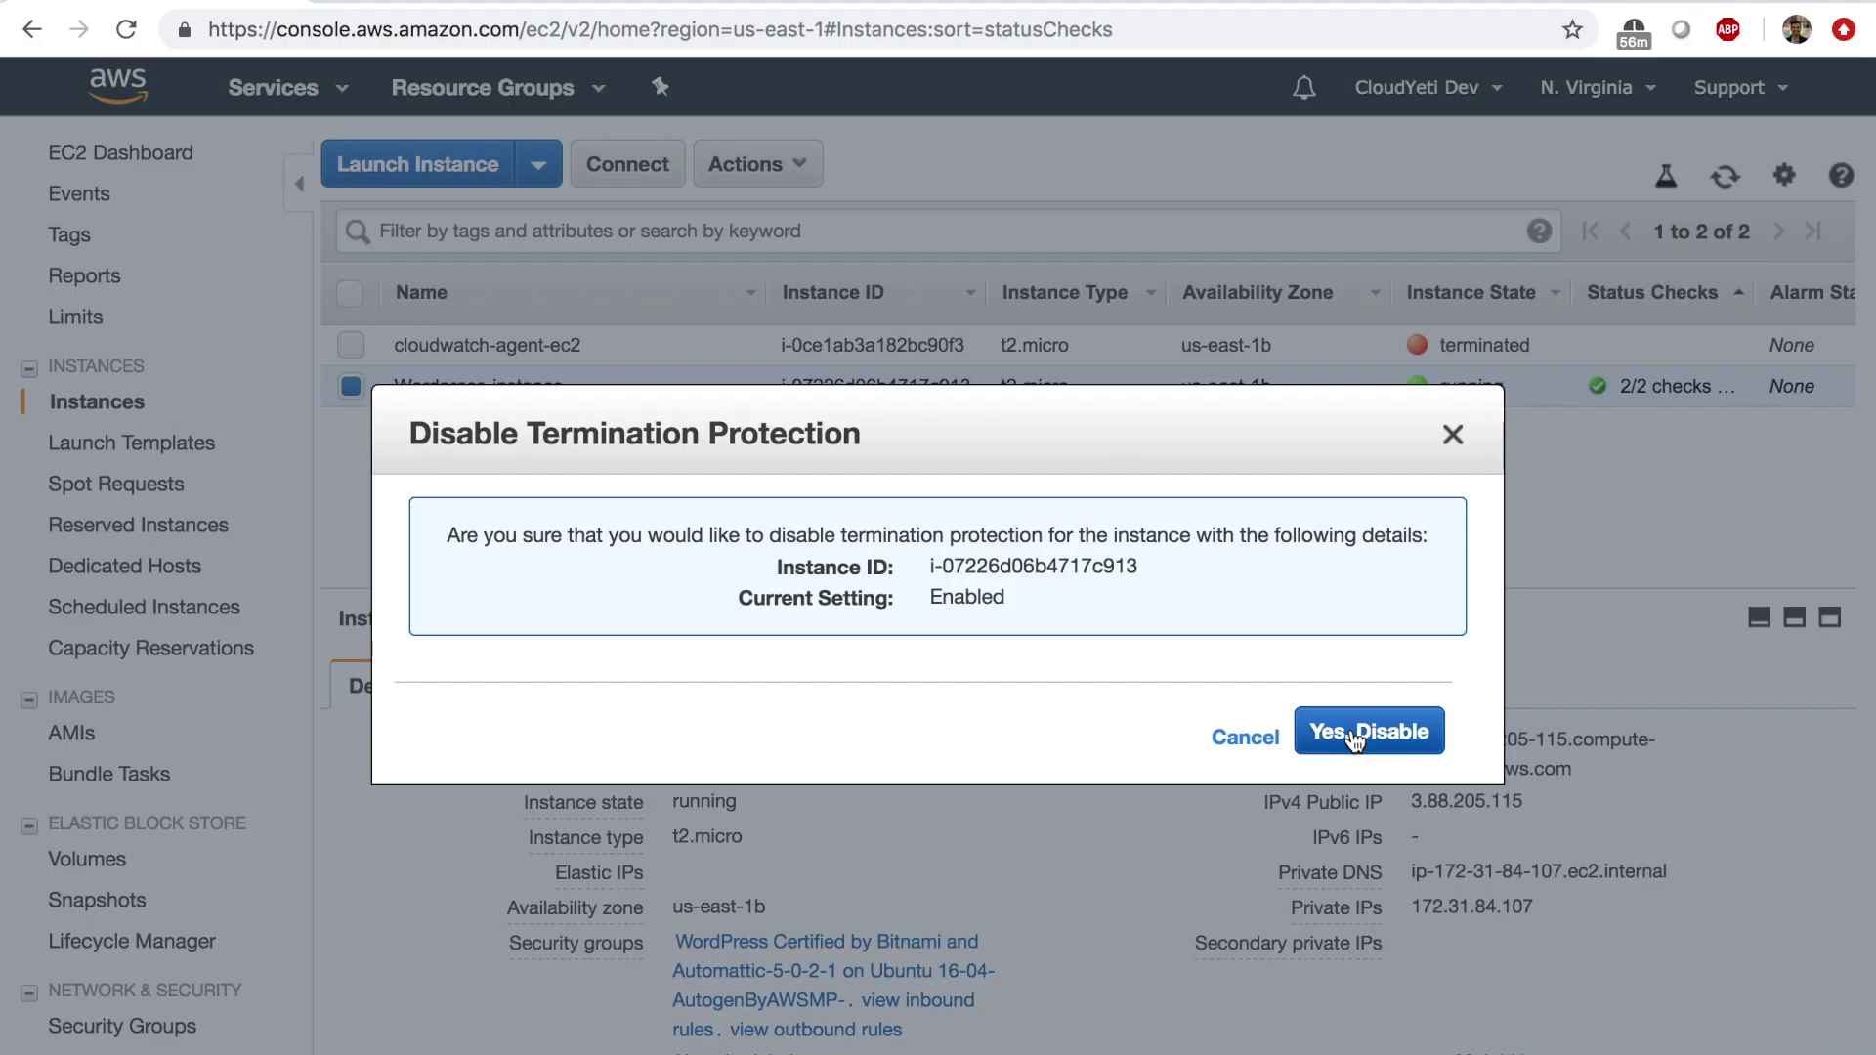
Disable termination protection, then terminate Wordpress-instance via Actions > Instance State.
left_click(1335, 731)
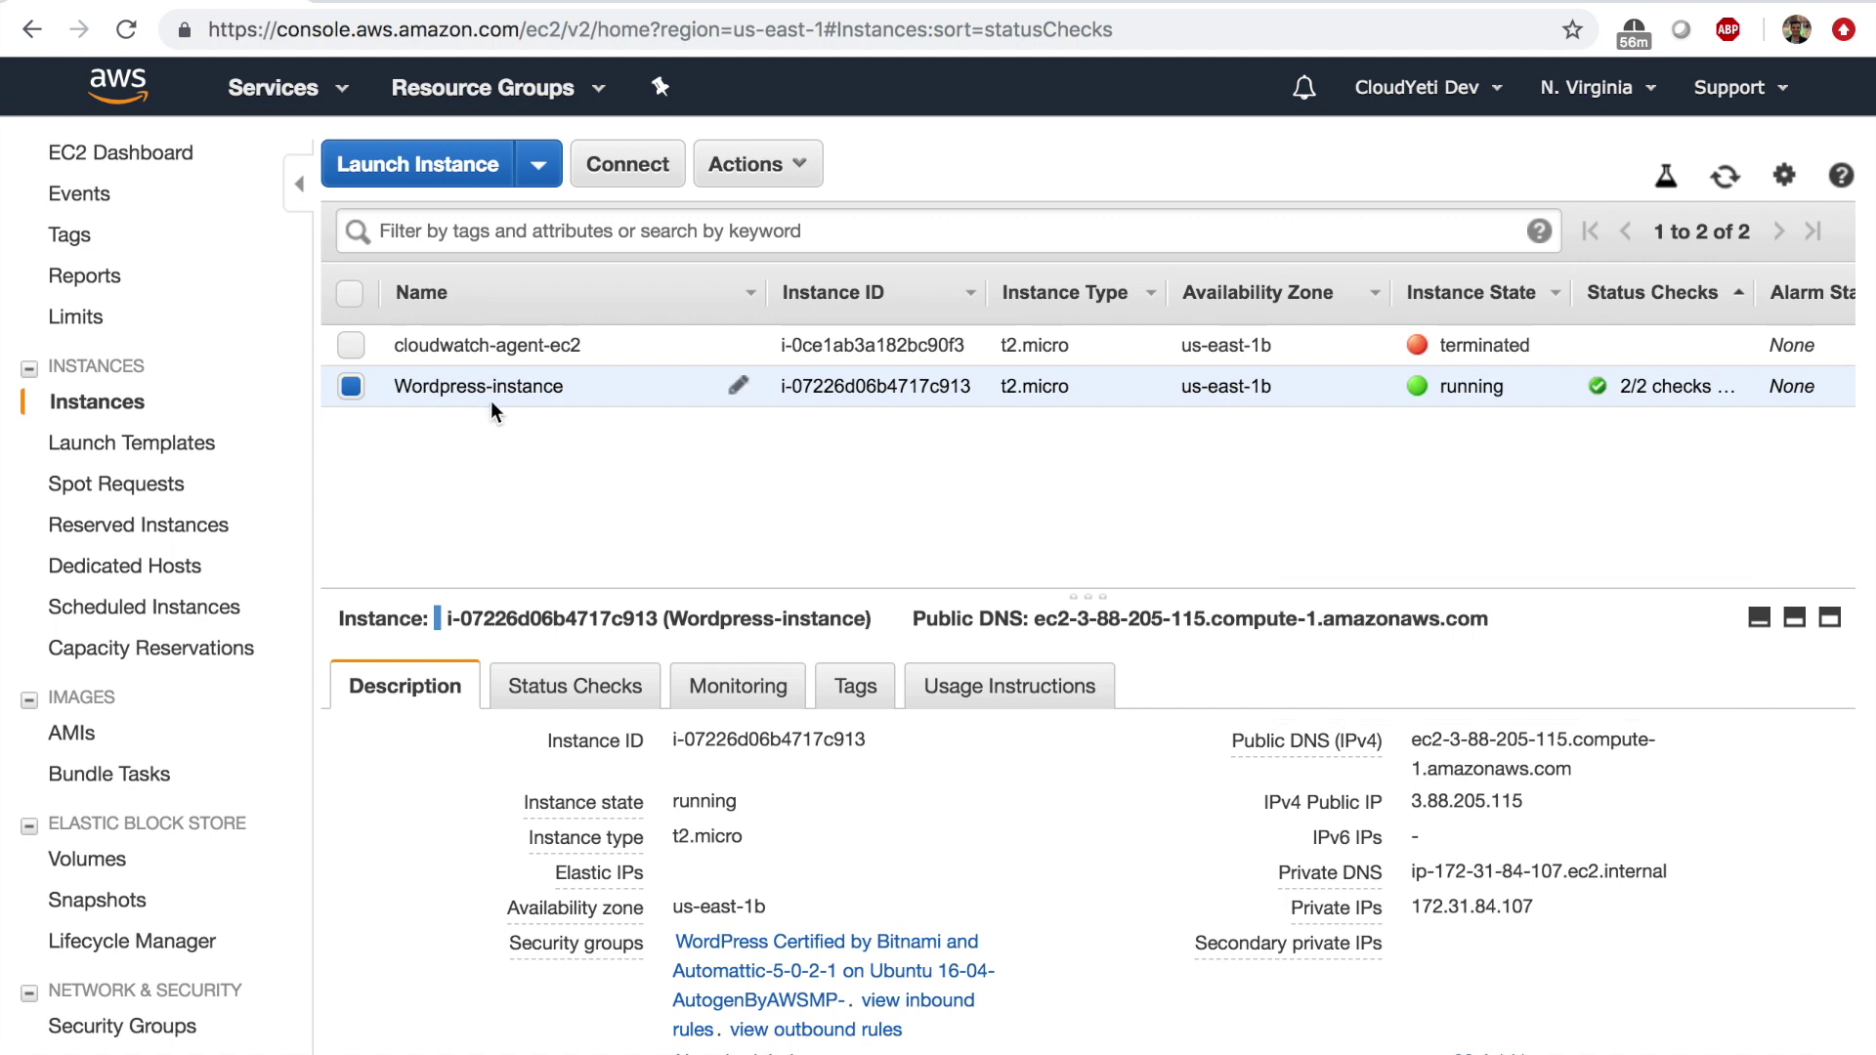
left_click(775, 174)
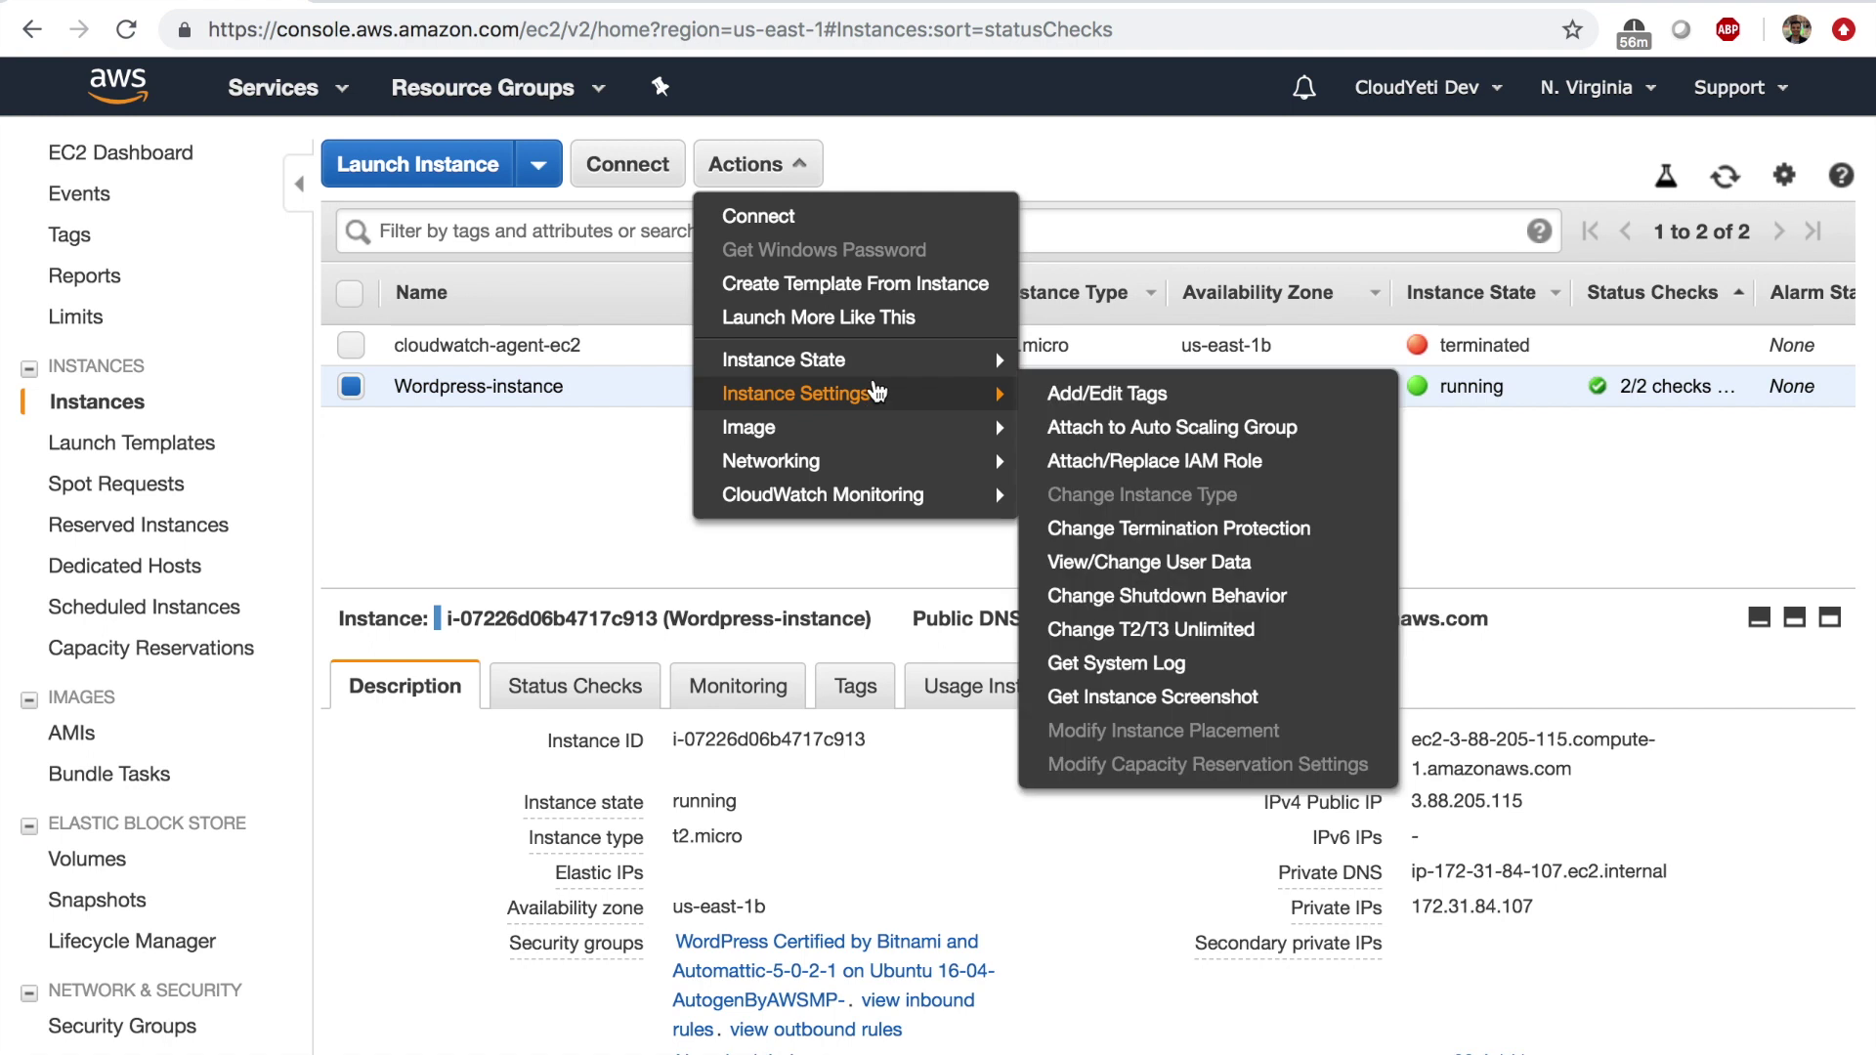
mouse_move(879, 378)
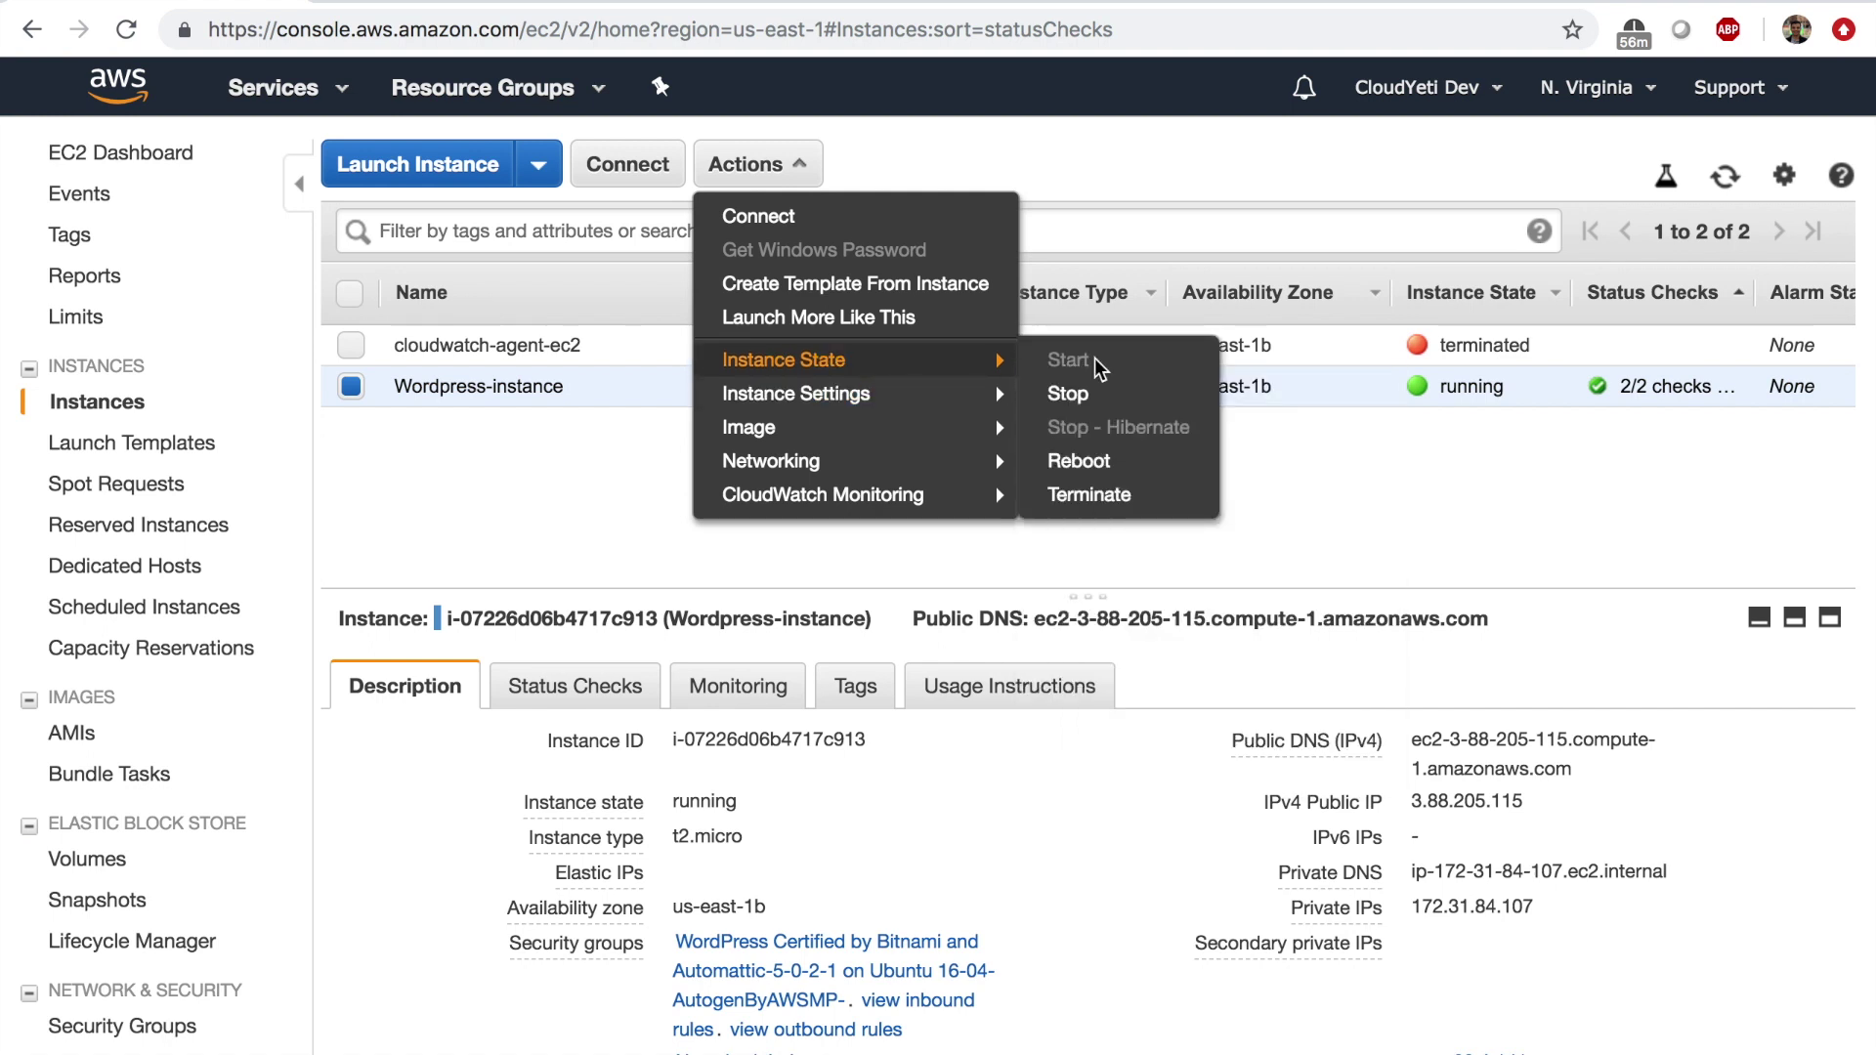
left_click(1100, 494)
left_click(1354, 782)
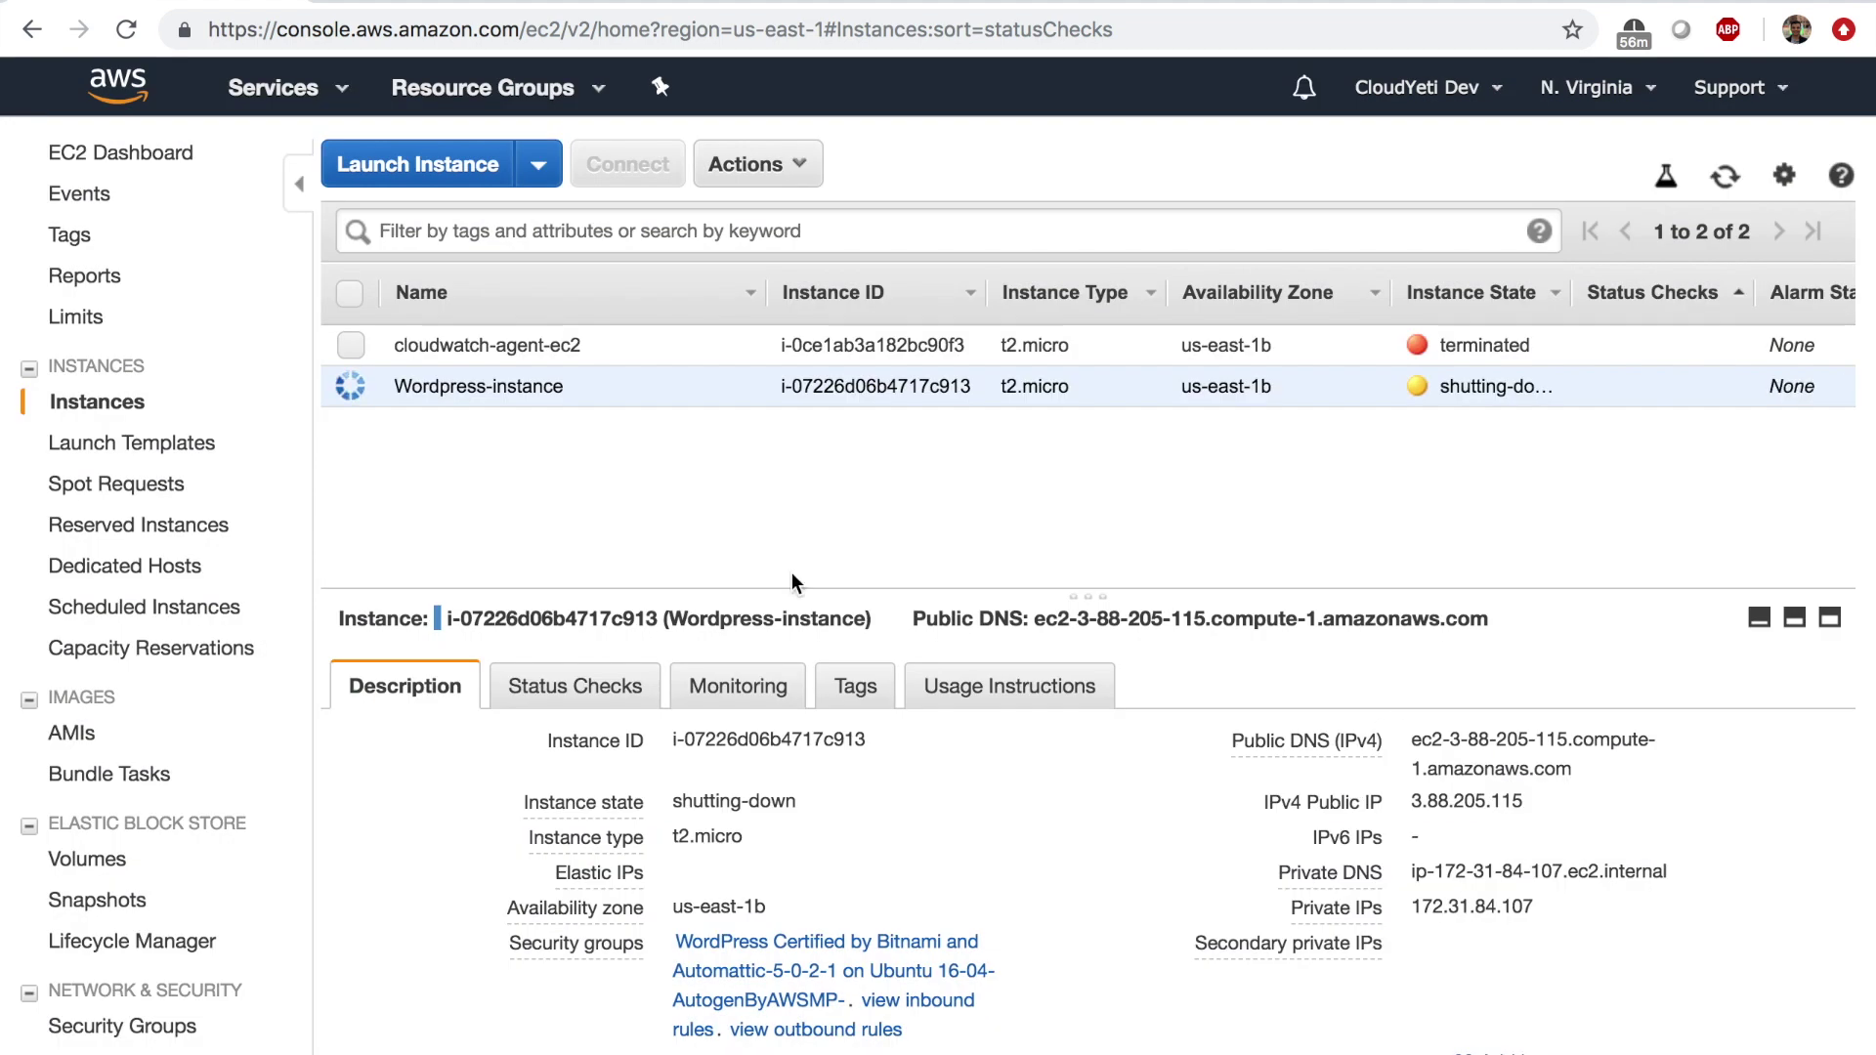
Delete the restored us-east-1a volume from the Volumes list.
left_click(118, 872)
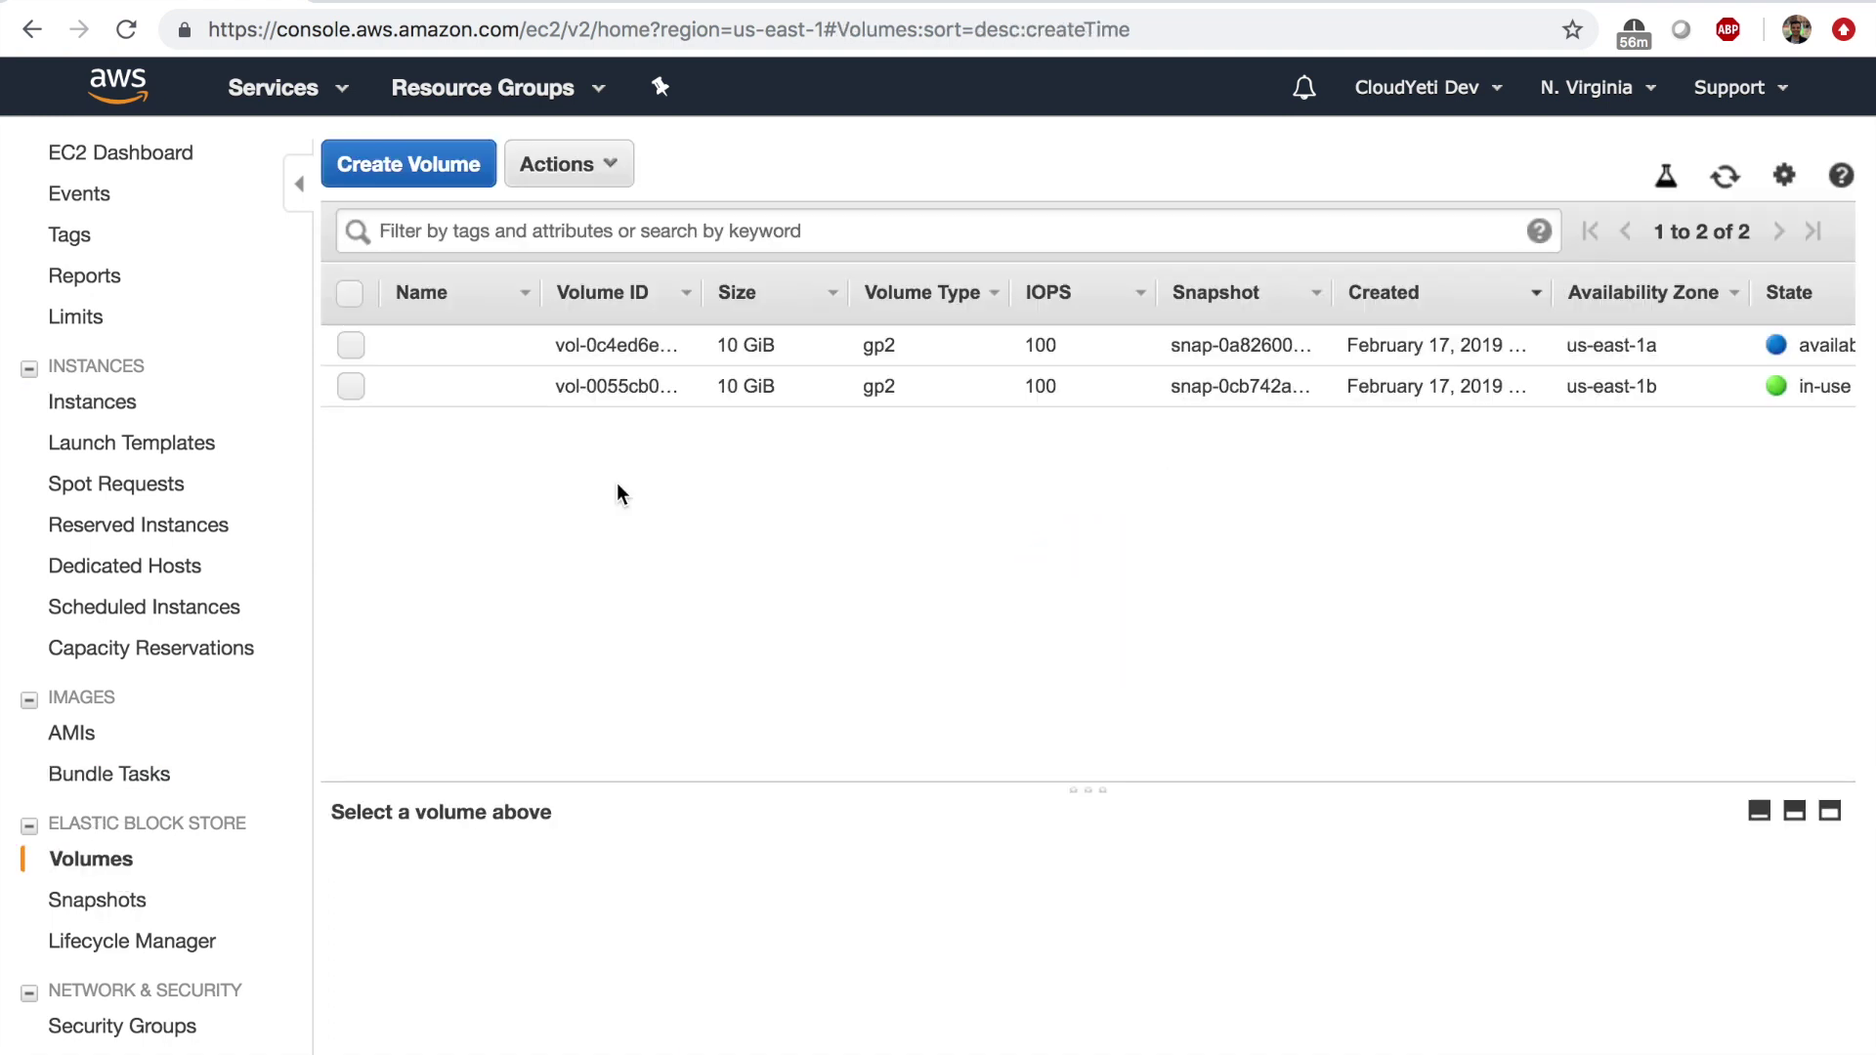
left_click(354, 346)
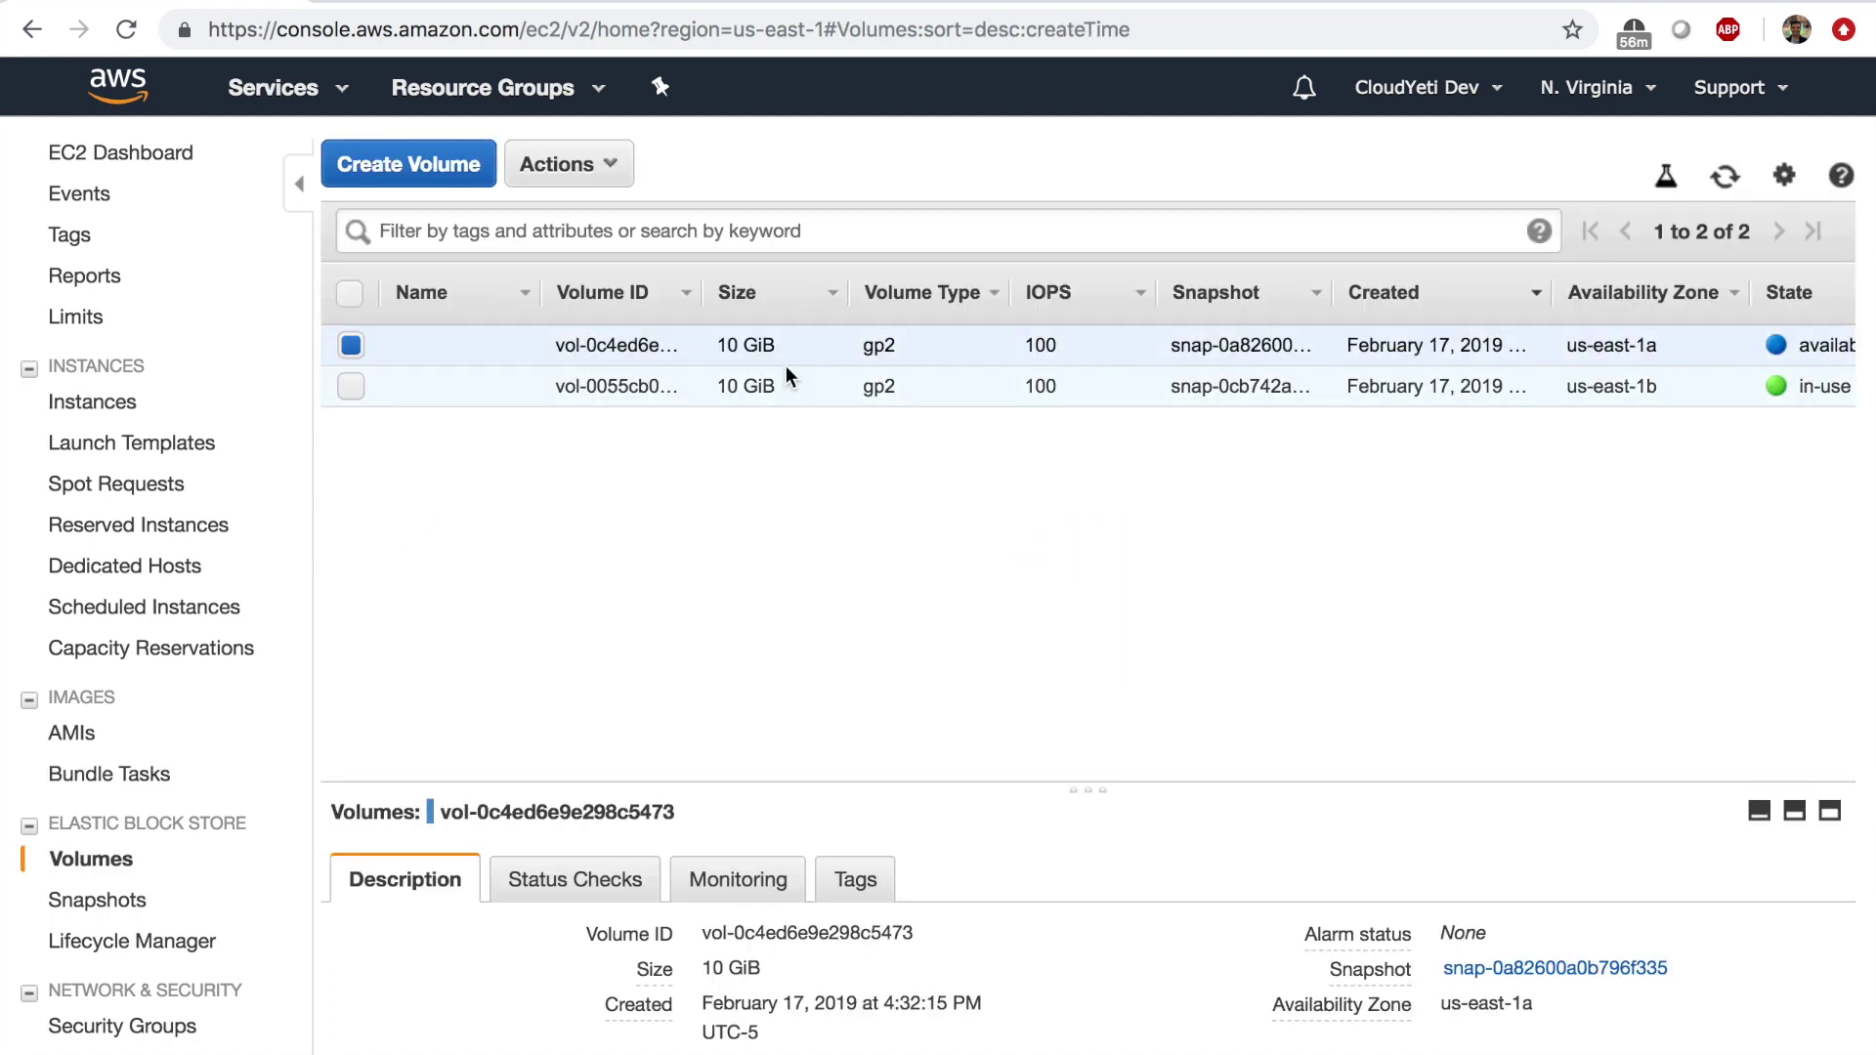
scroll(785, 366, "right", 5)
scroll(1075, 365, "left", 5)
left_click(568, 163)
left_click(611, 280)
left_click(1151, 706)
Return to the EC2 Dashboard by way of the Instances list.
scroll(852, 392, "right", 3)
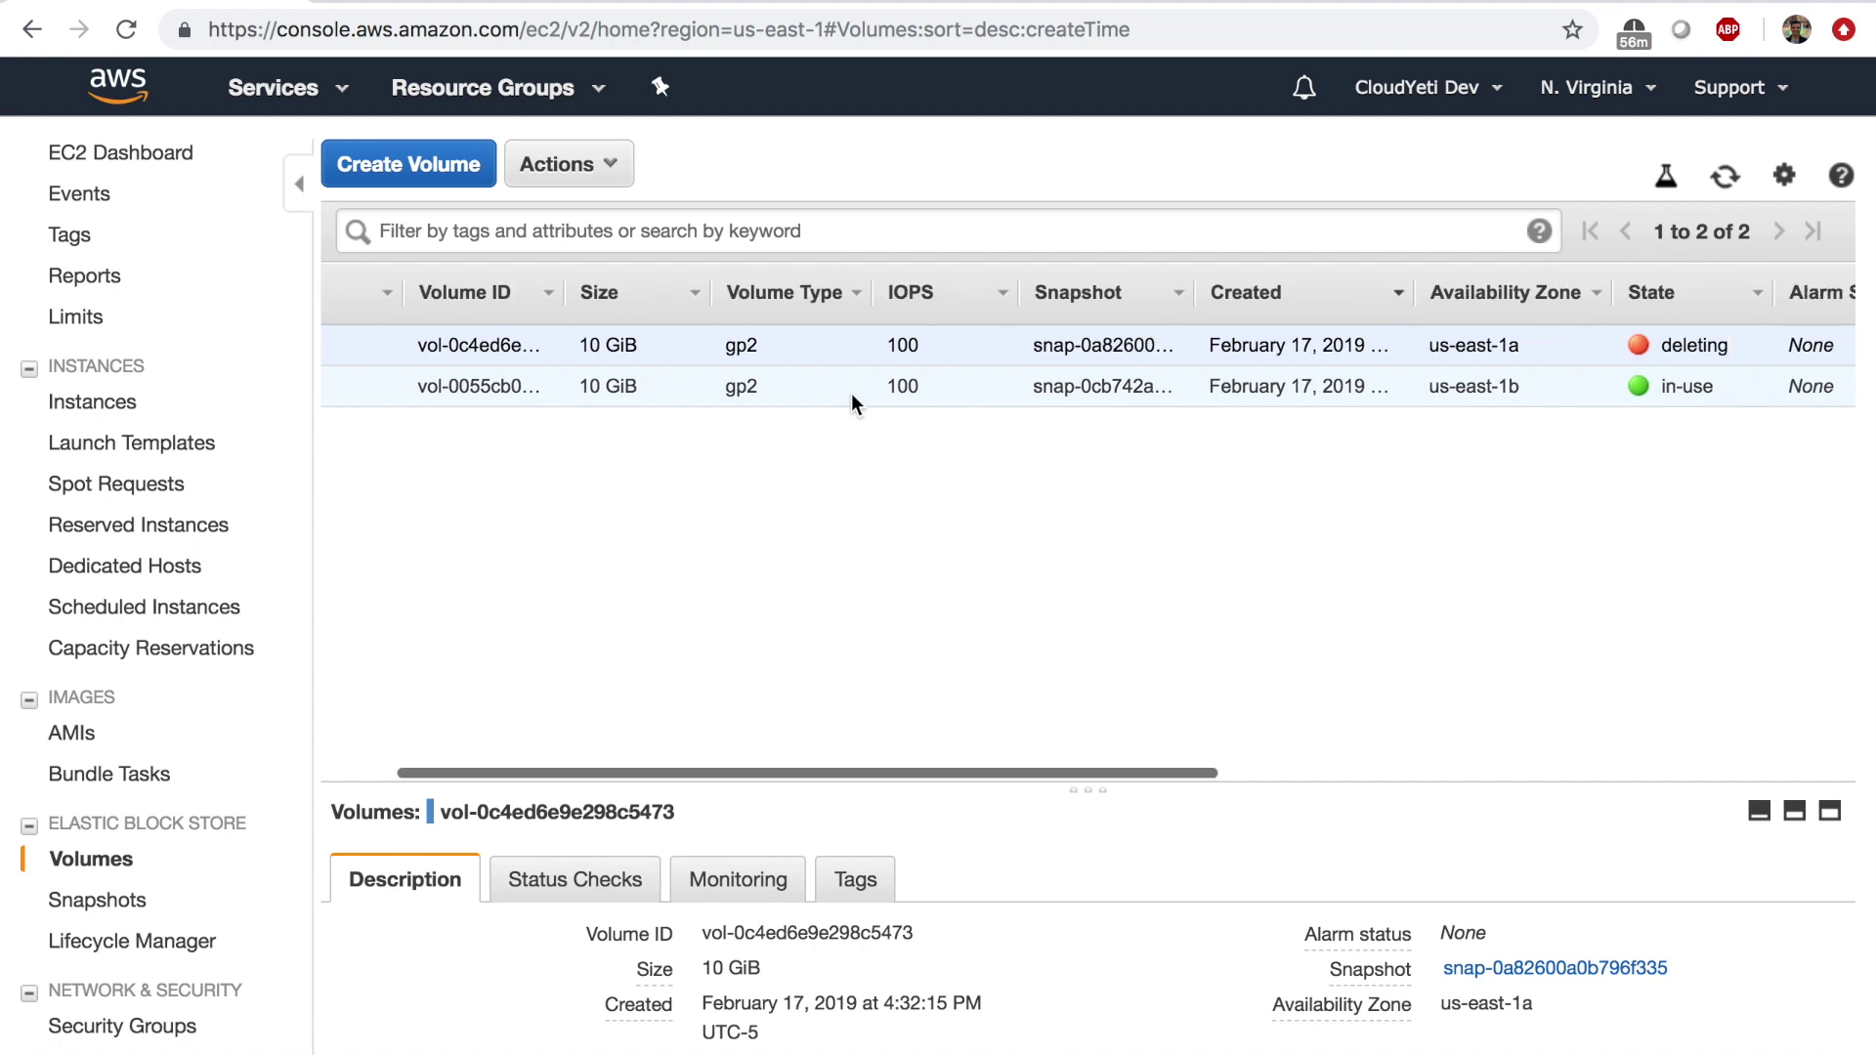
left_click(117, 408)
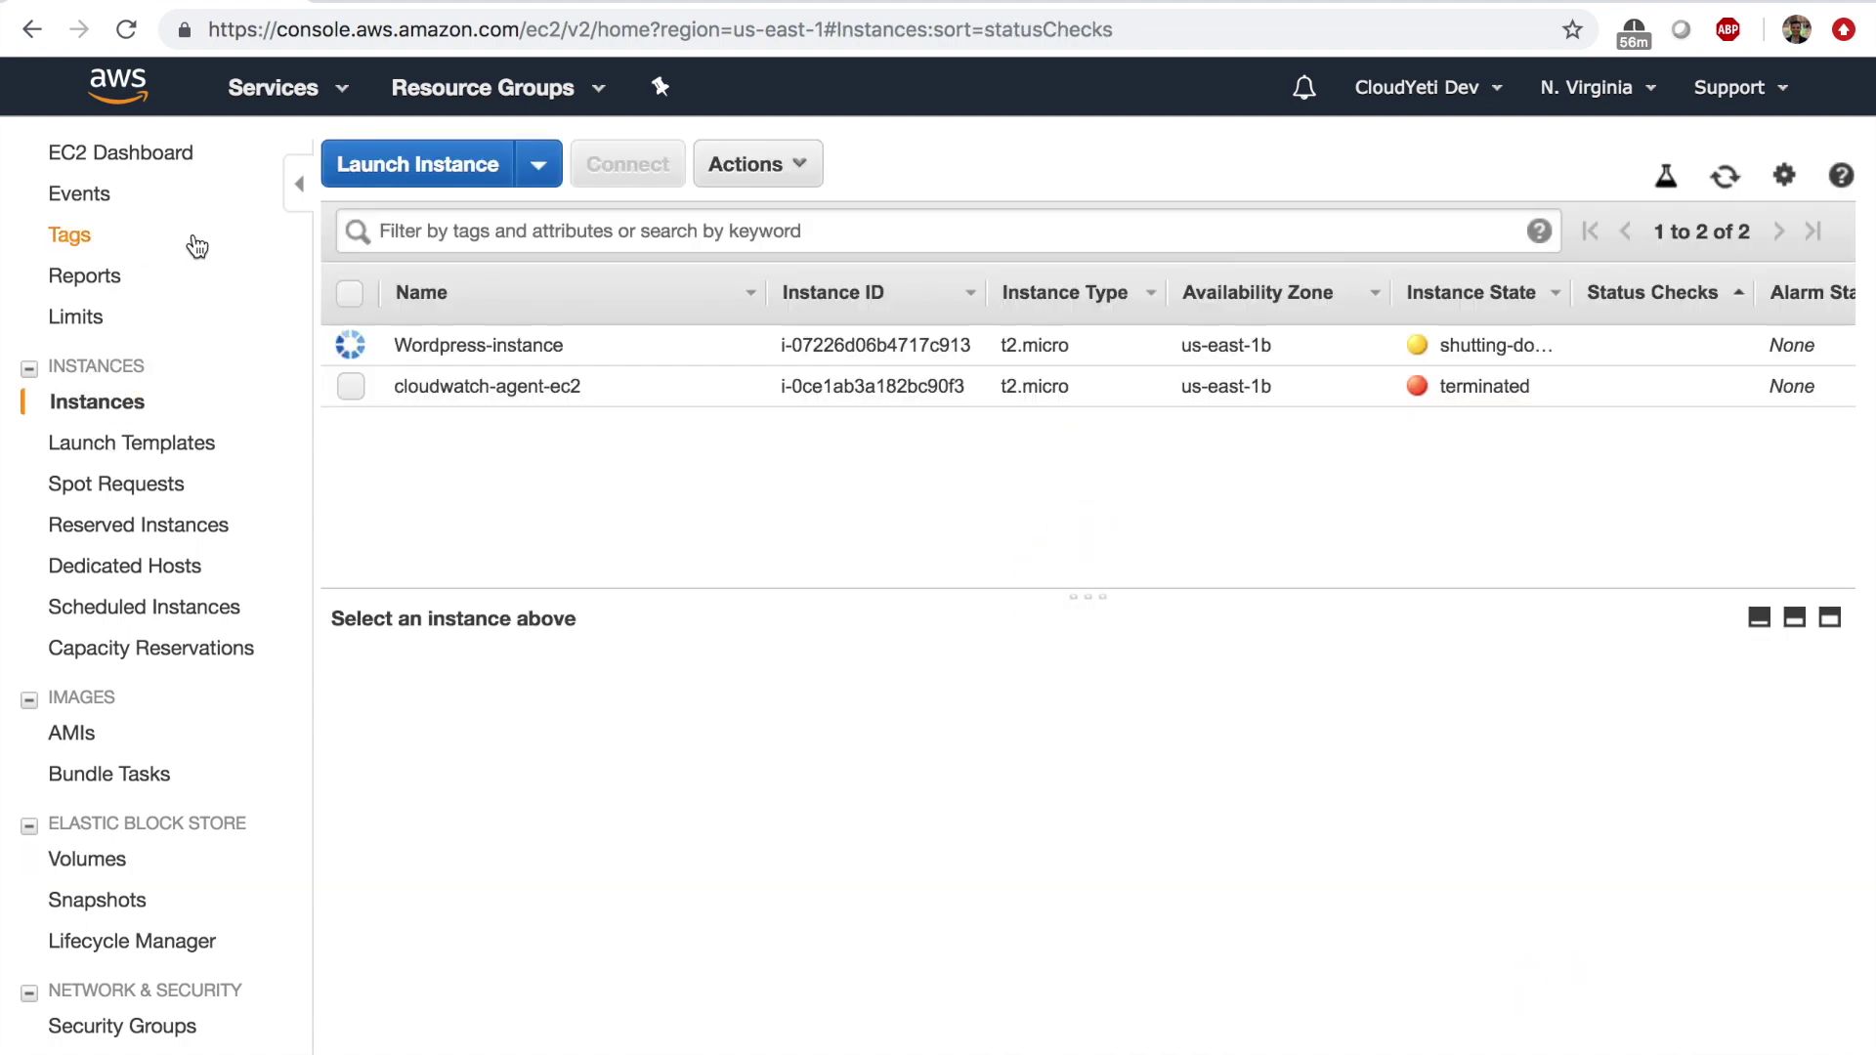
left_click(123, 156)
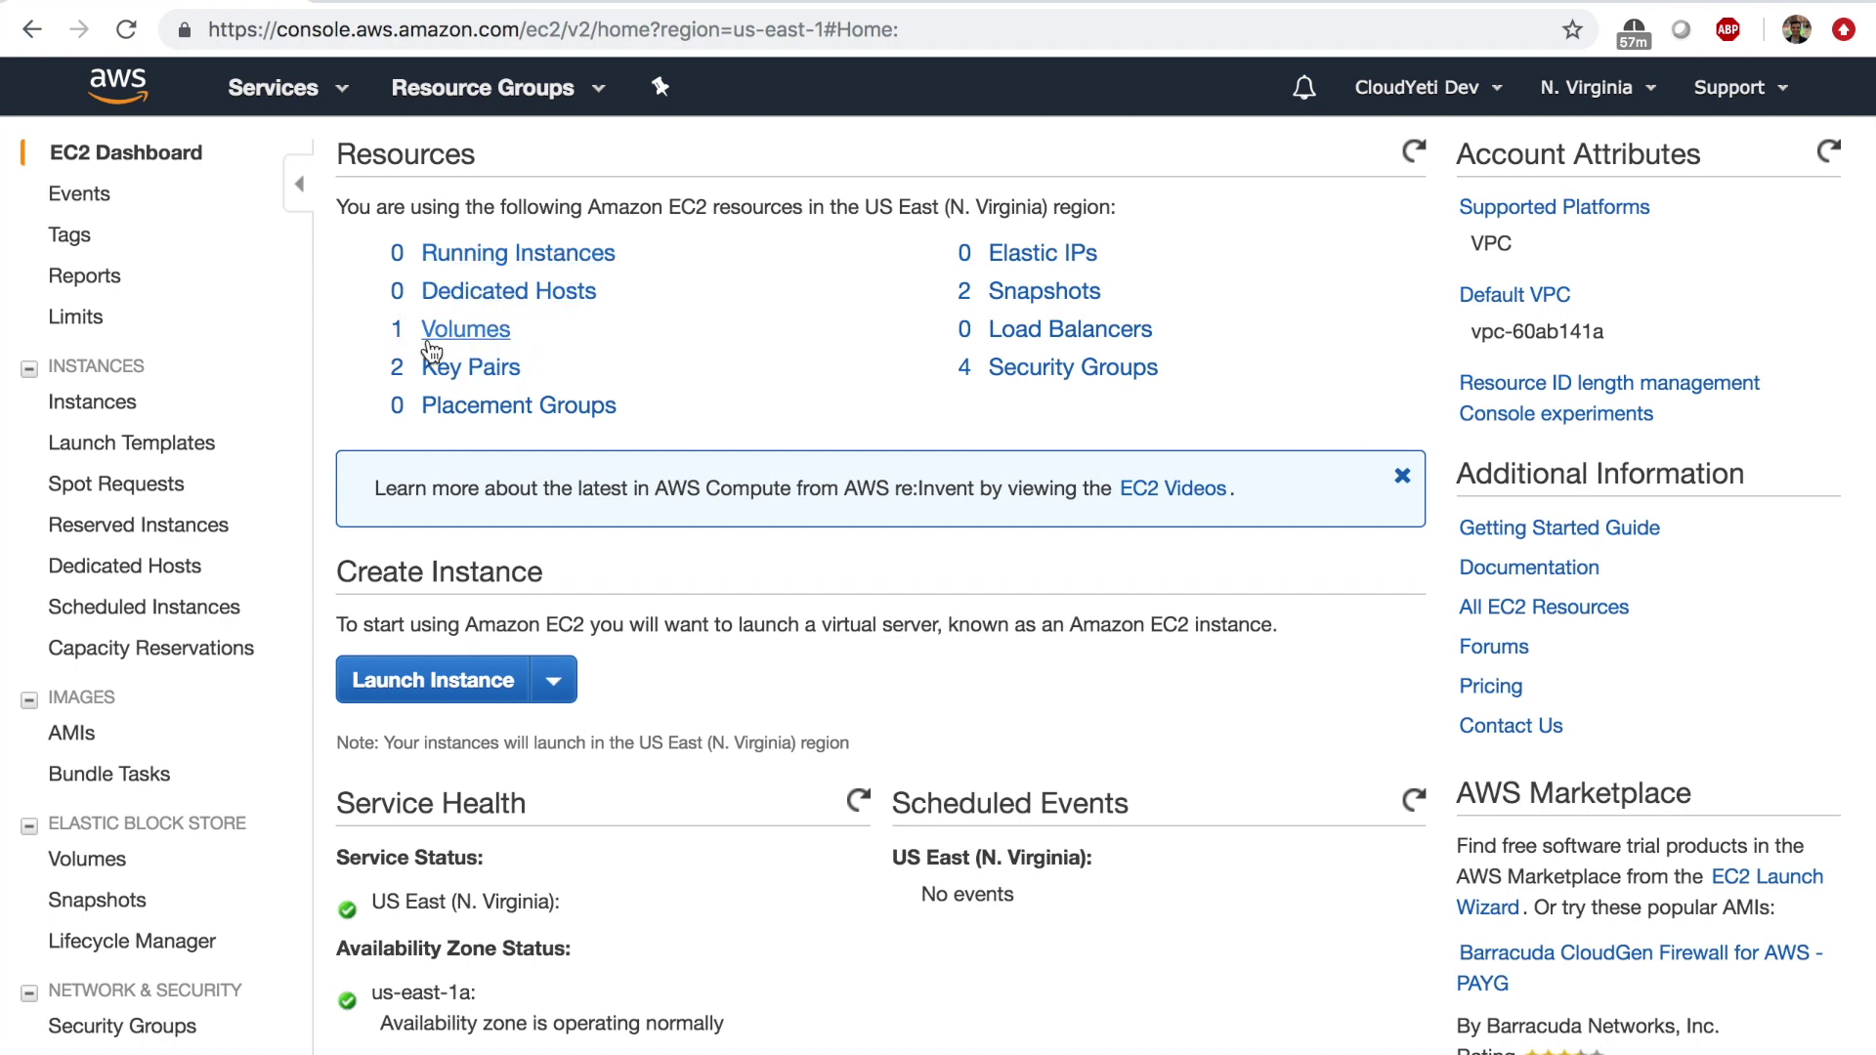
Delete wordpress-snapshot, then return to the dashboard showing 0 volumes and 1 snapshot.
left_click(1002, 293)
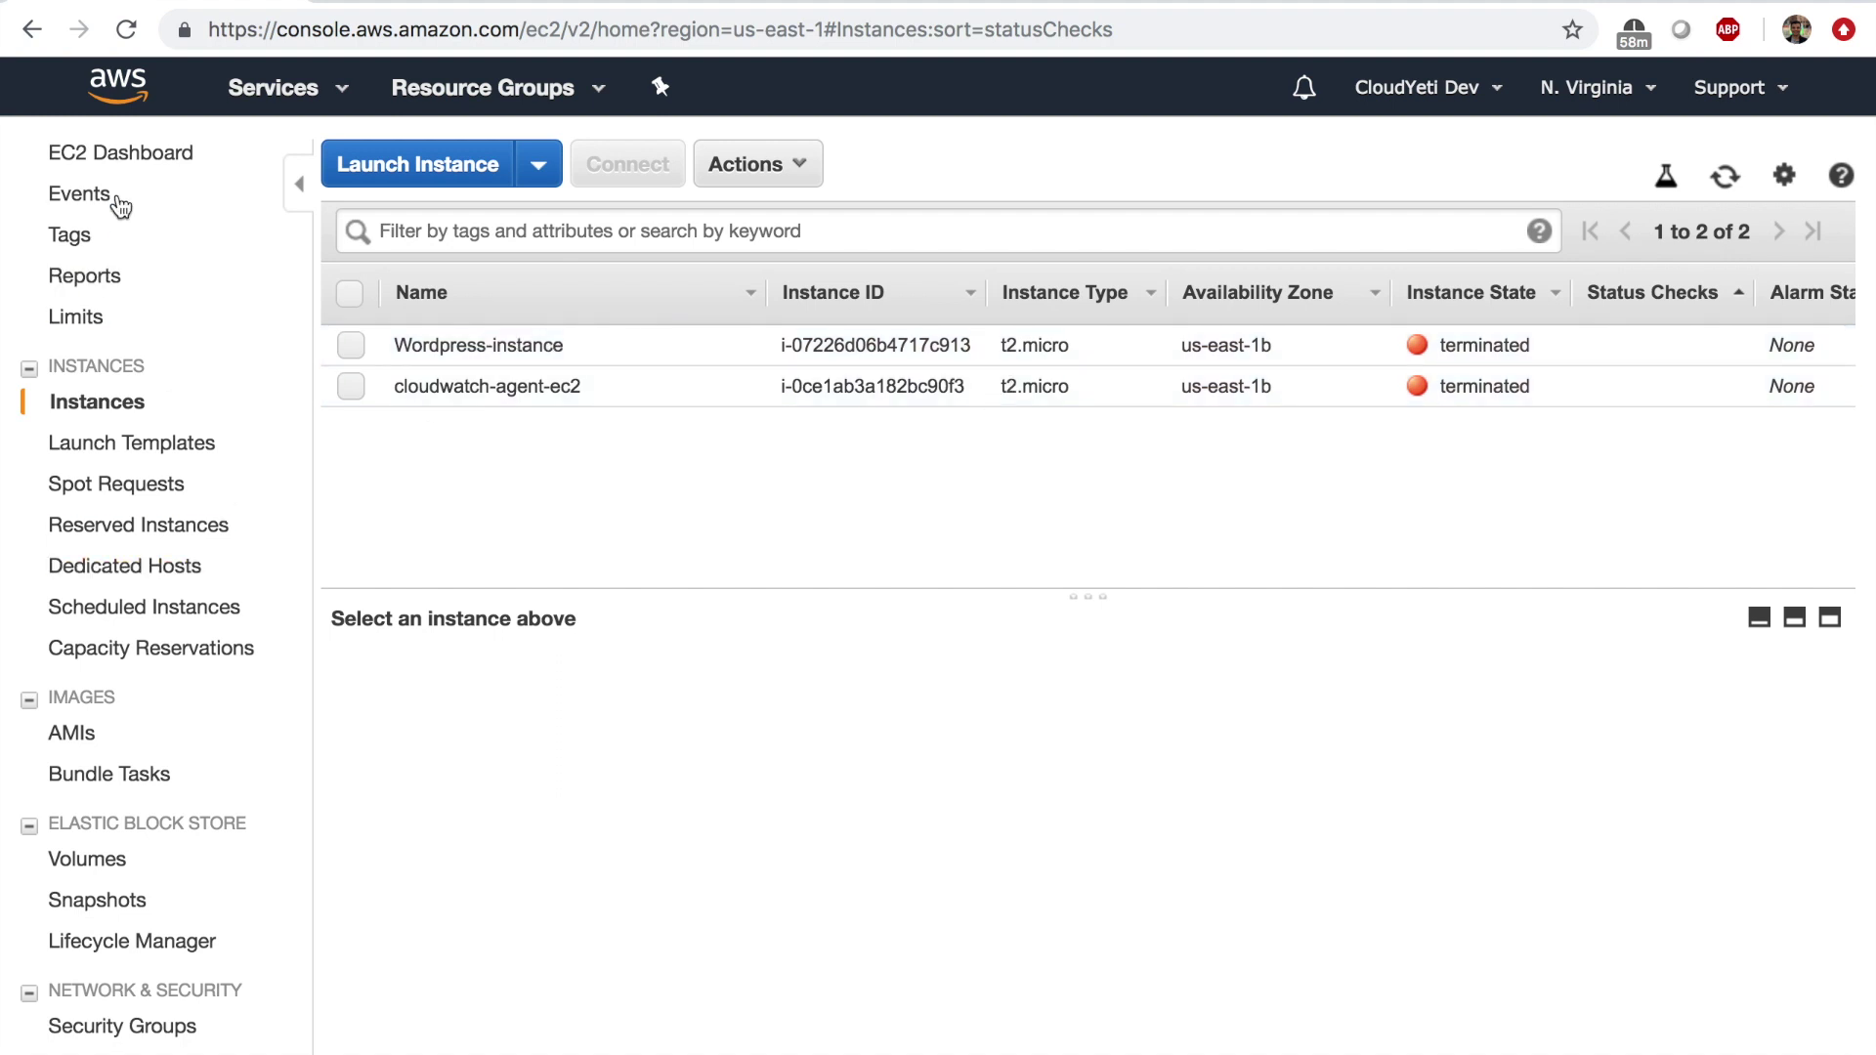
left_click(118, 157)
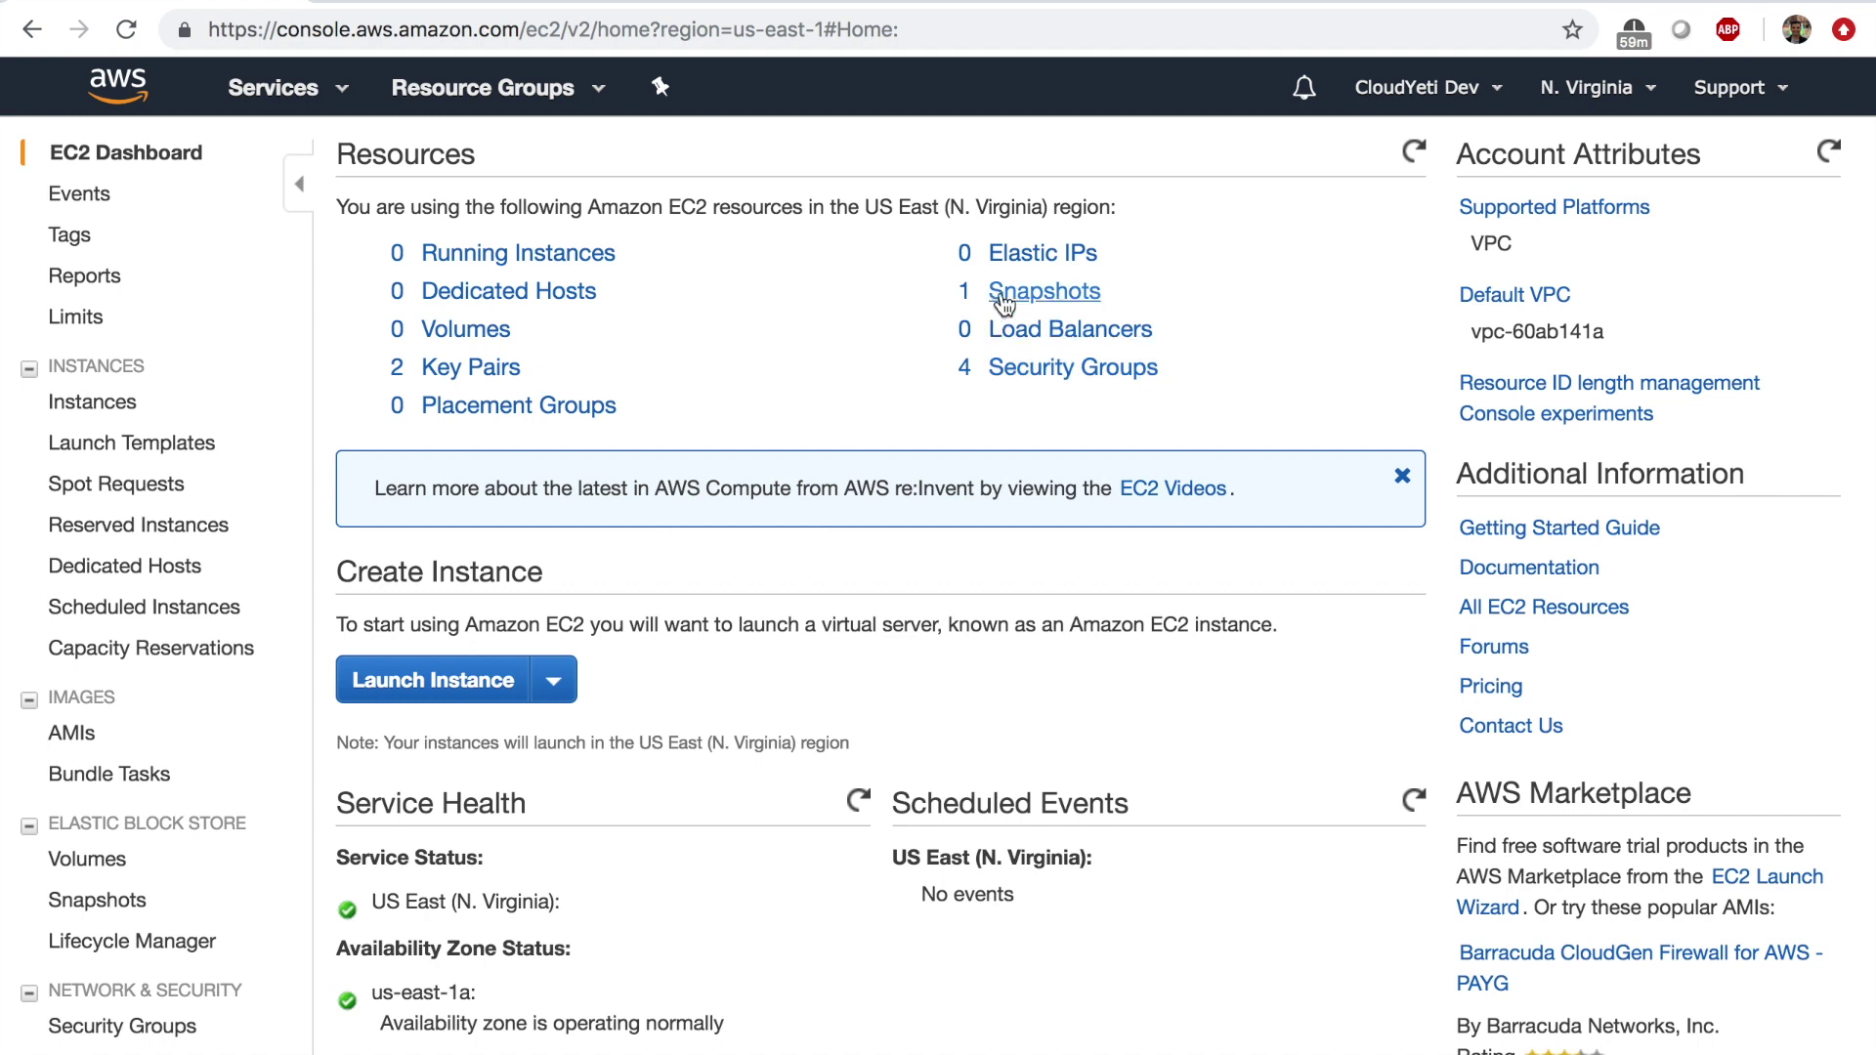
Deregister the Apache-web-server AMI.
left_click(73, 735)
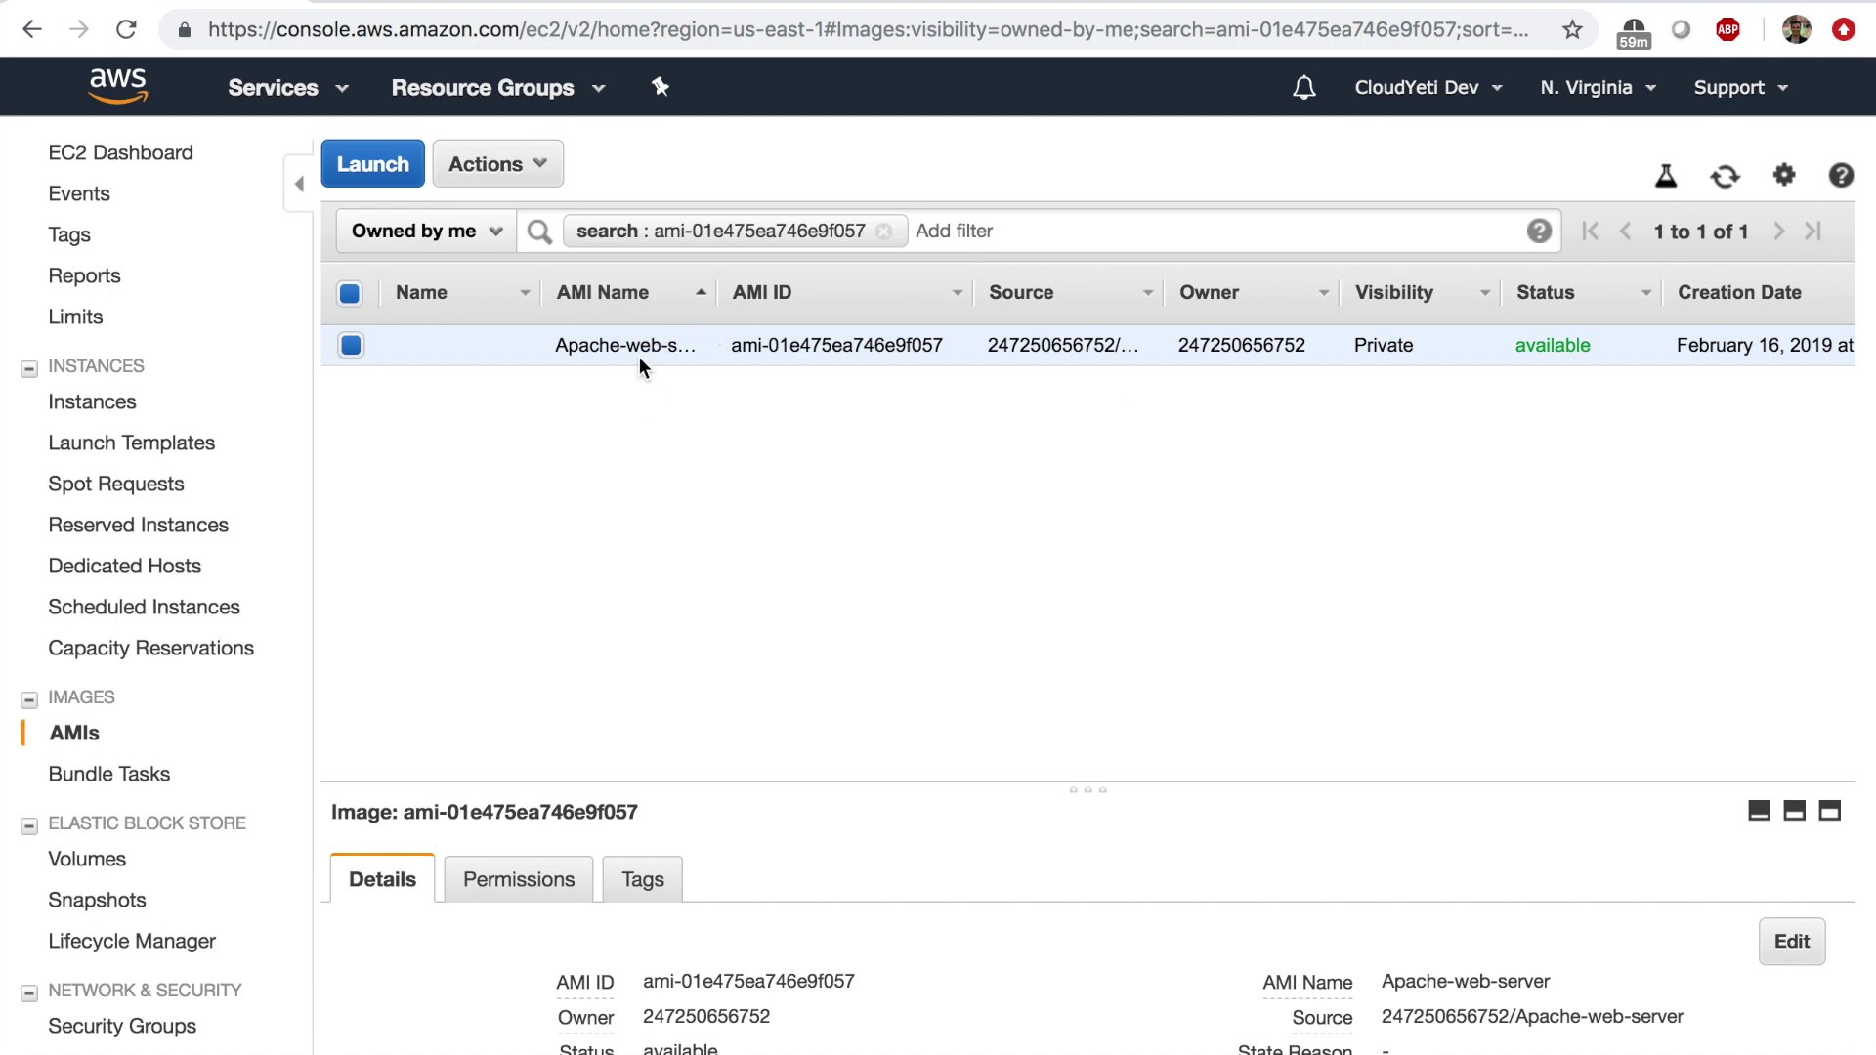
left_click(537, 164)
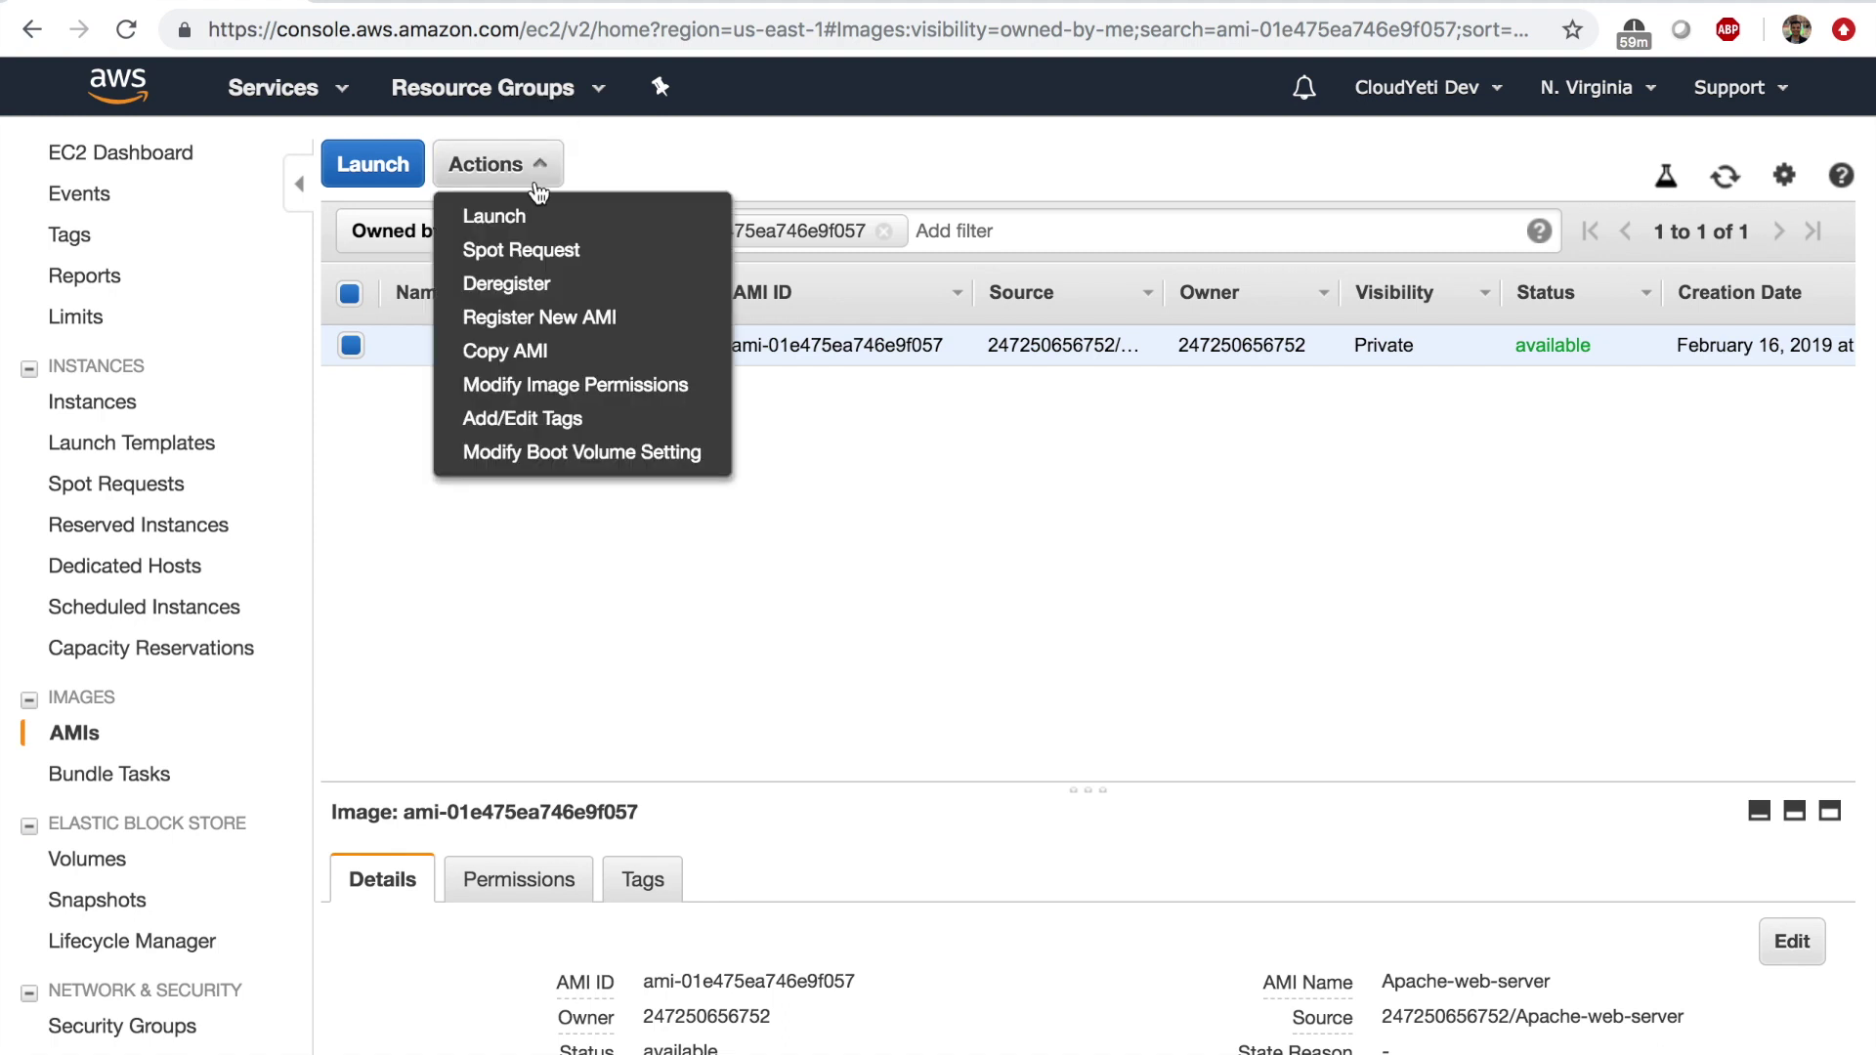
left_click(625, 284)
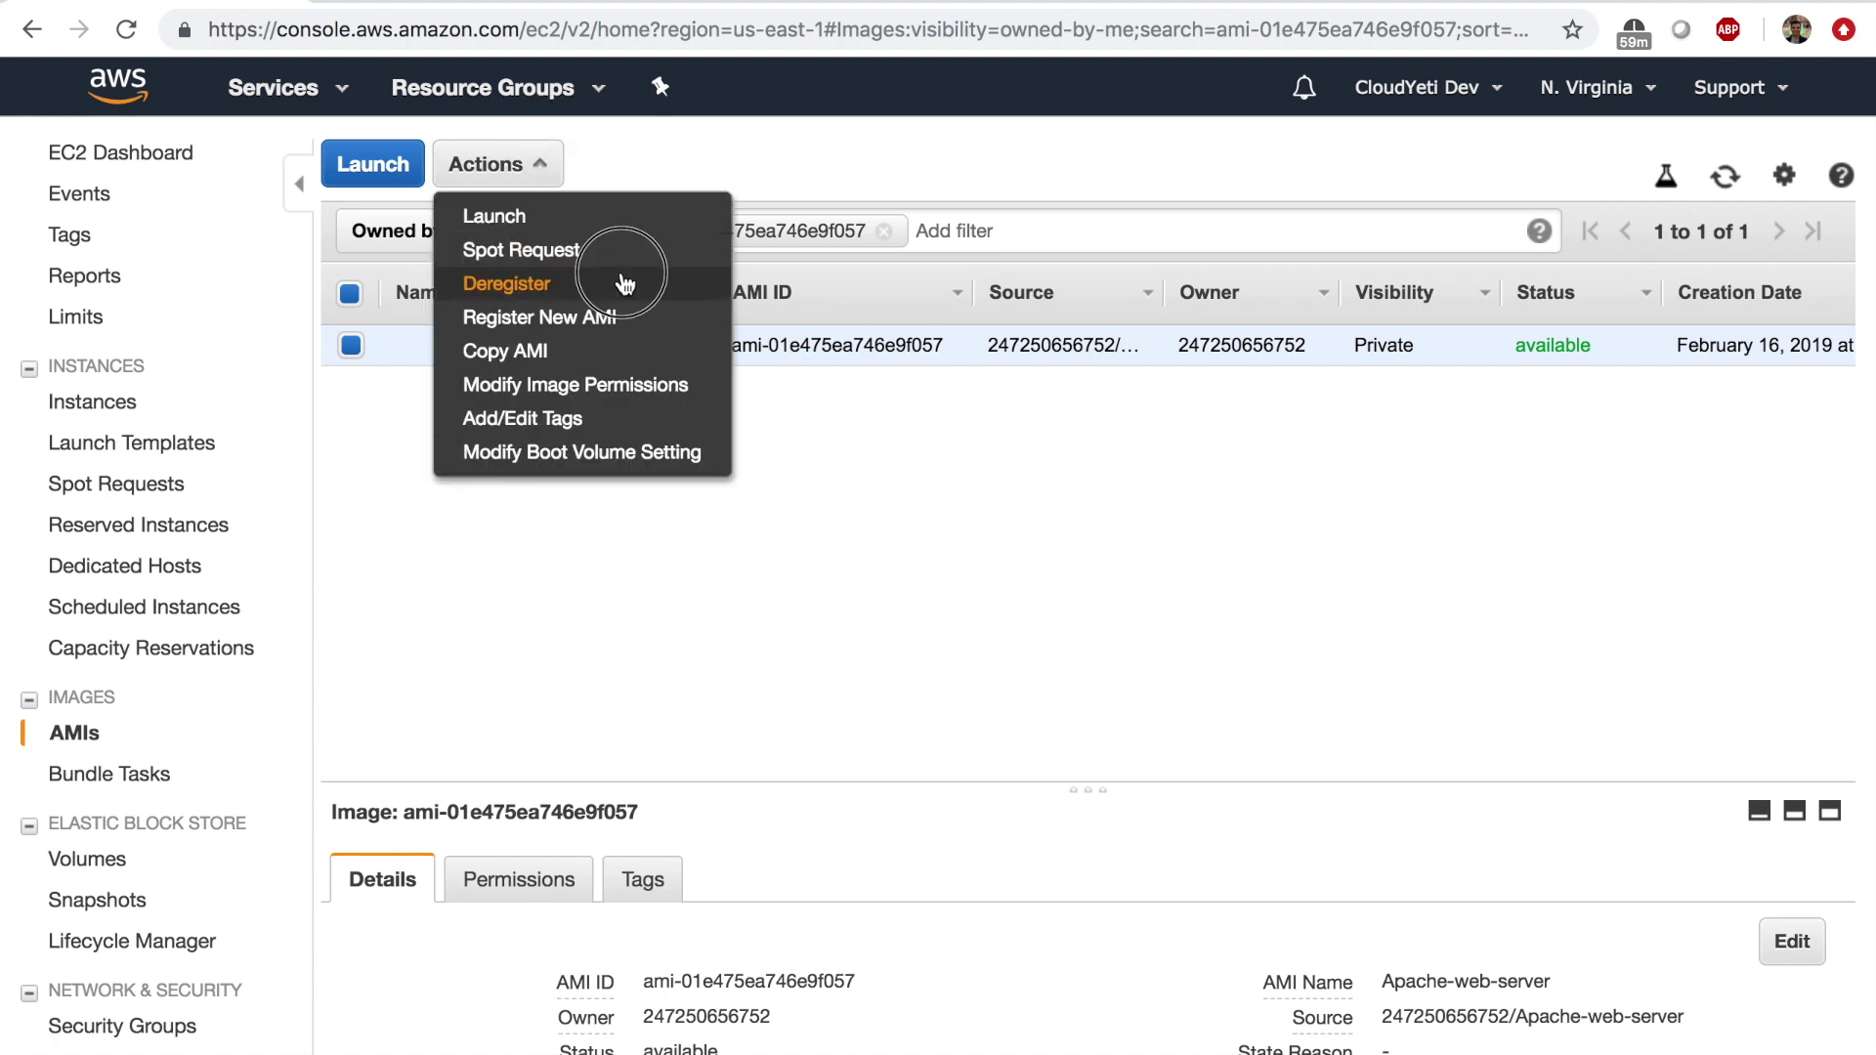
left_click(1094, 696)
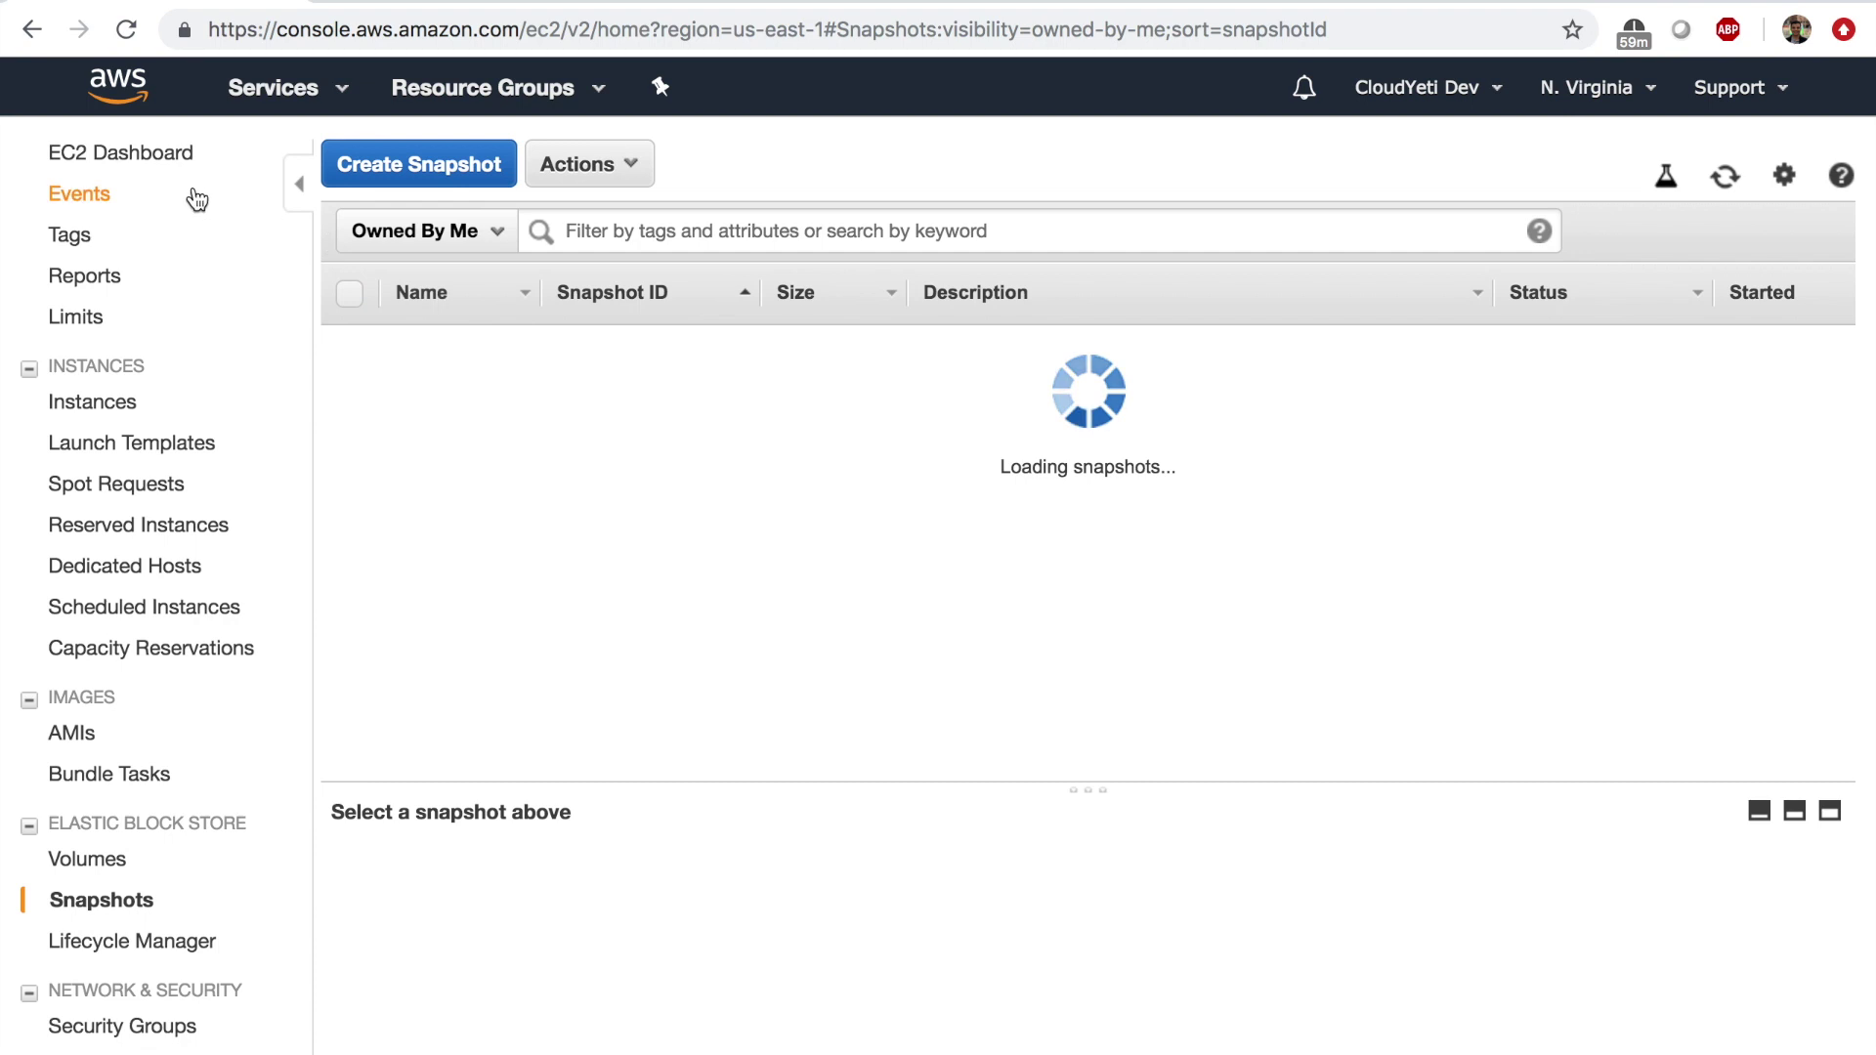
Delete the leftover 8 GiB snapshot created for the AMI.
left_click(172, 156)
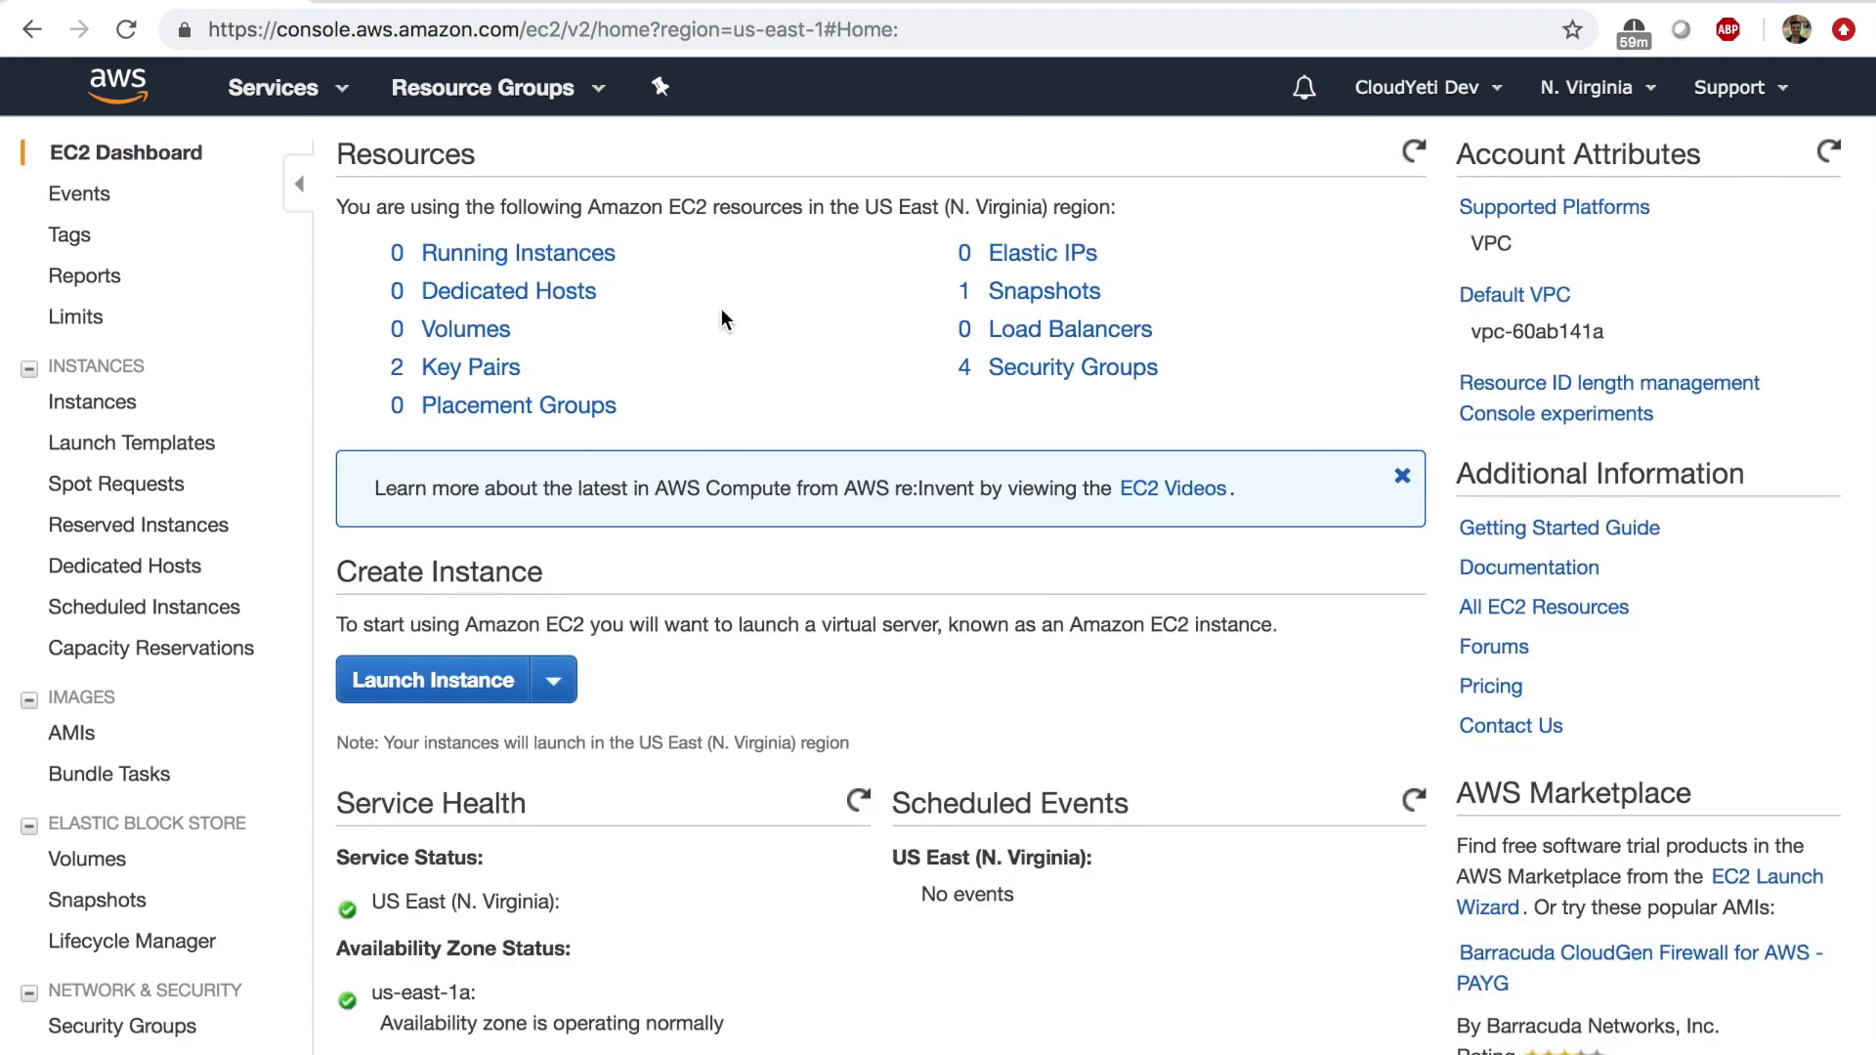
left_click(1092, 297)
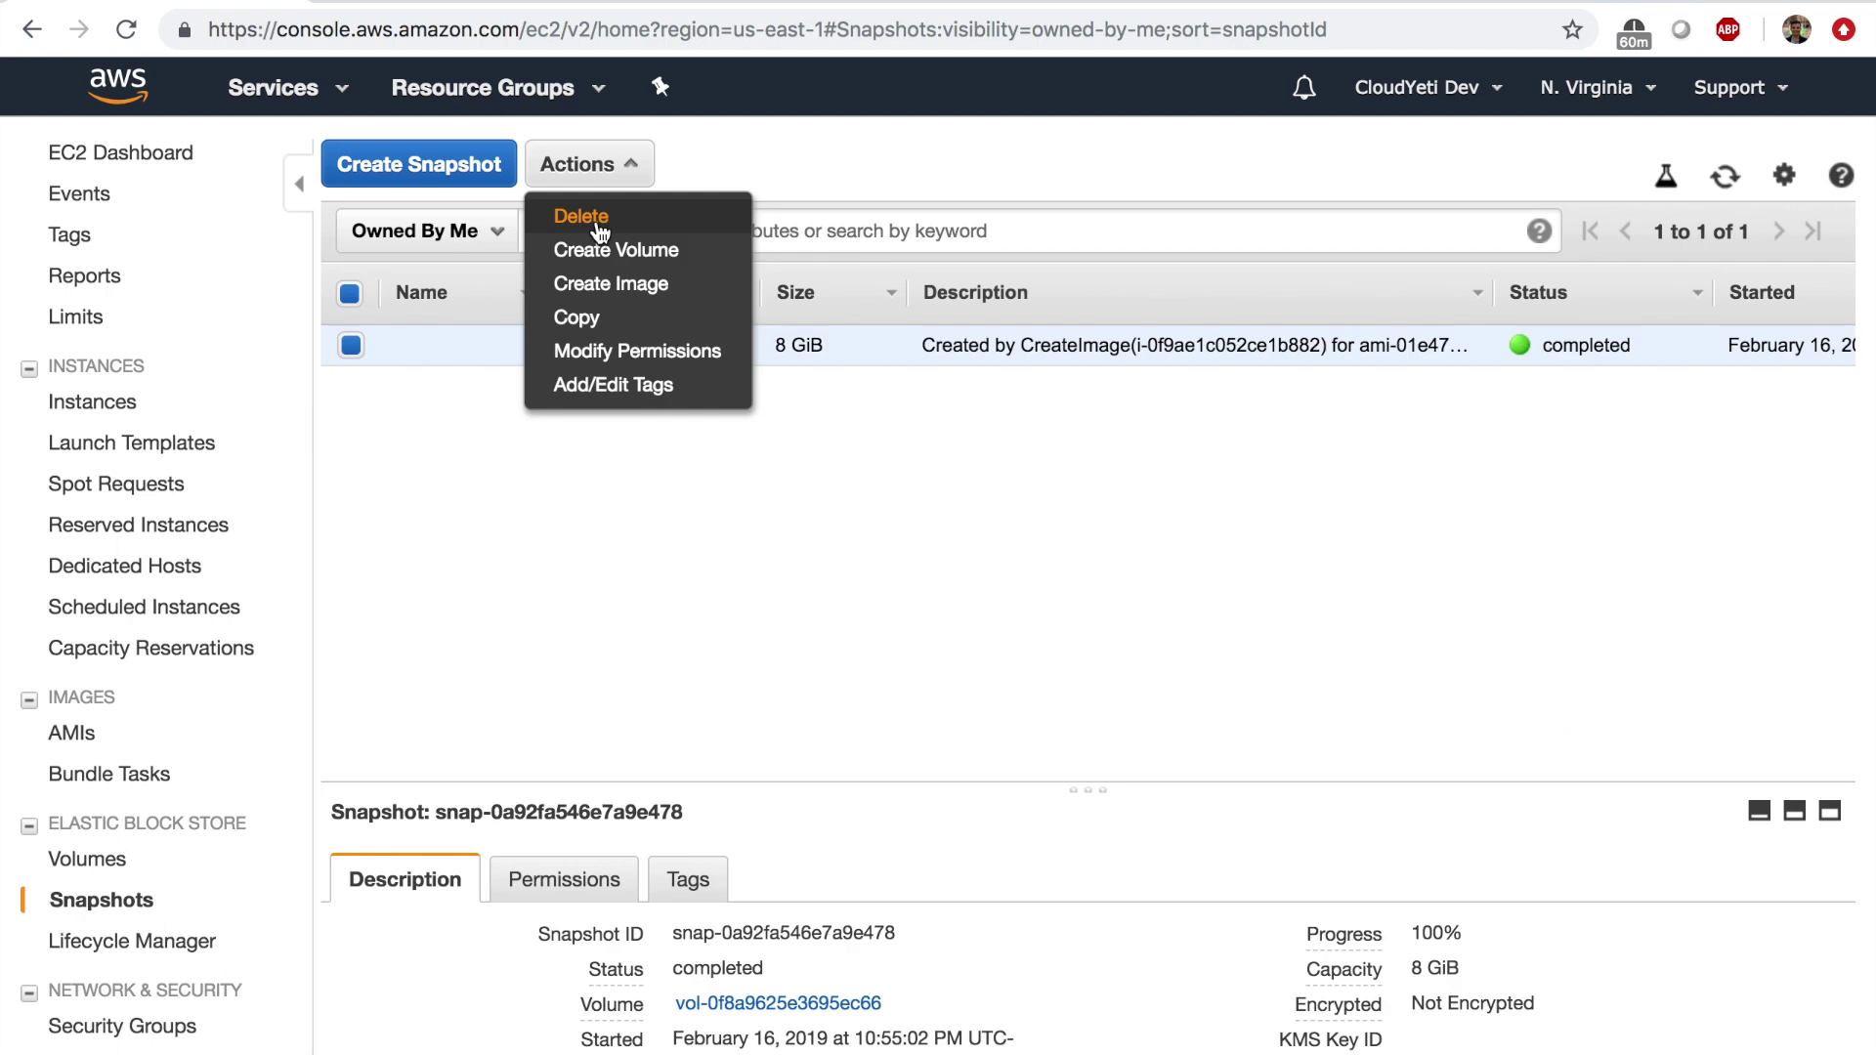
left_click(565, 218)
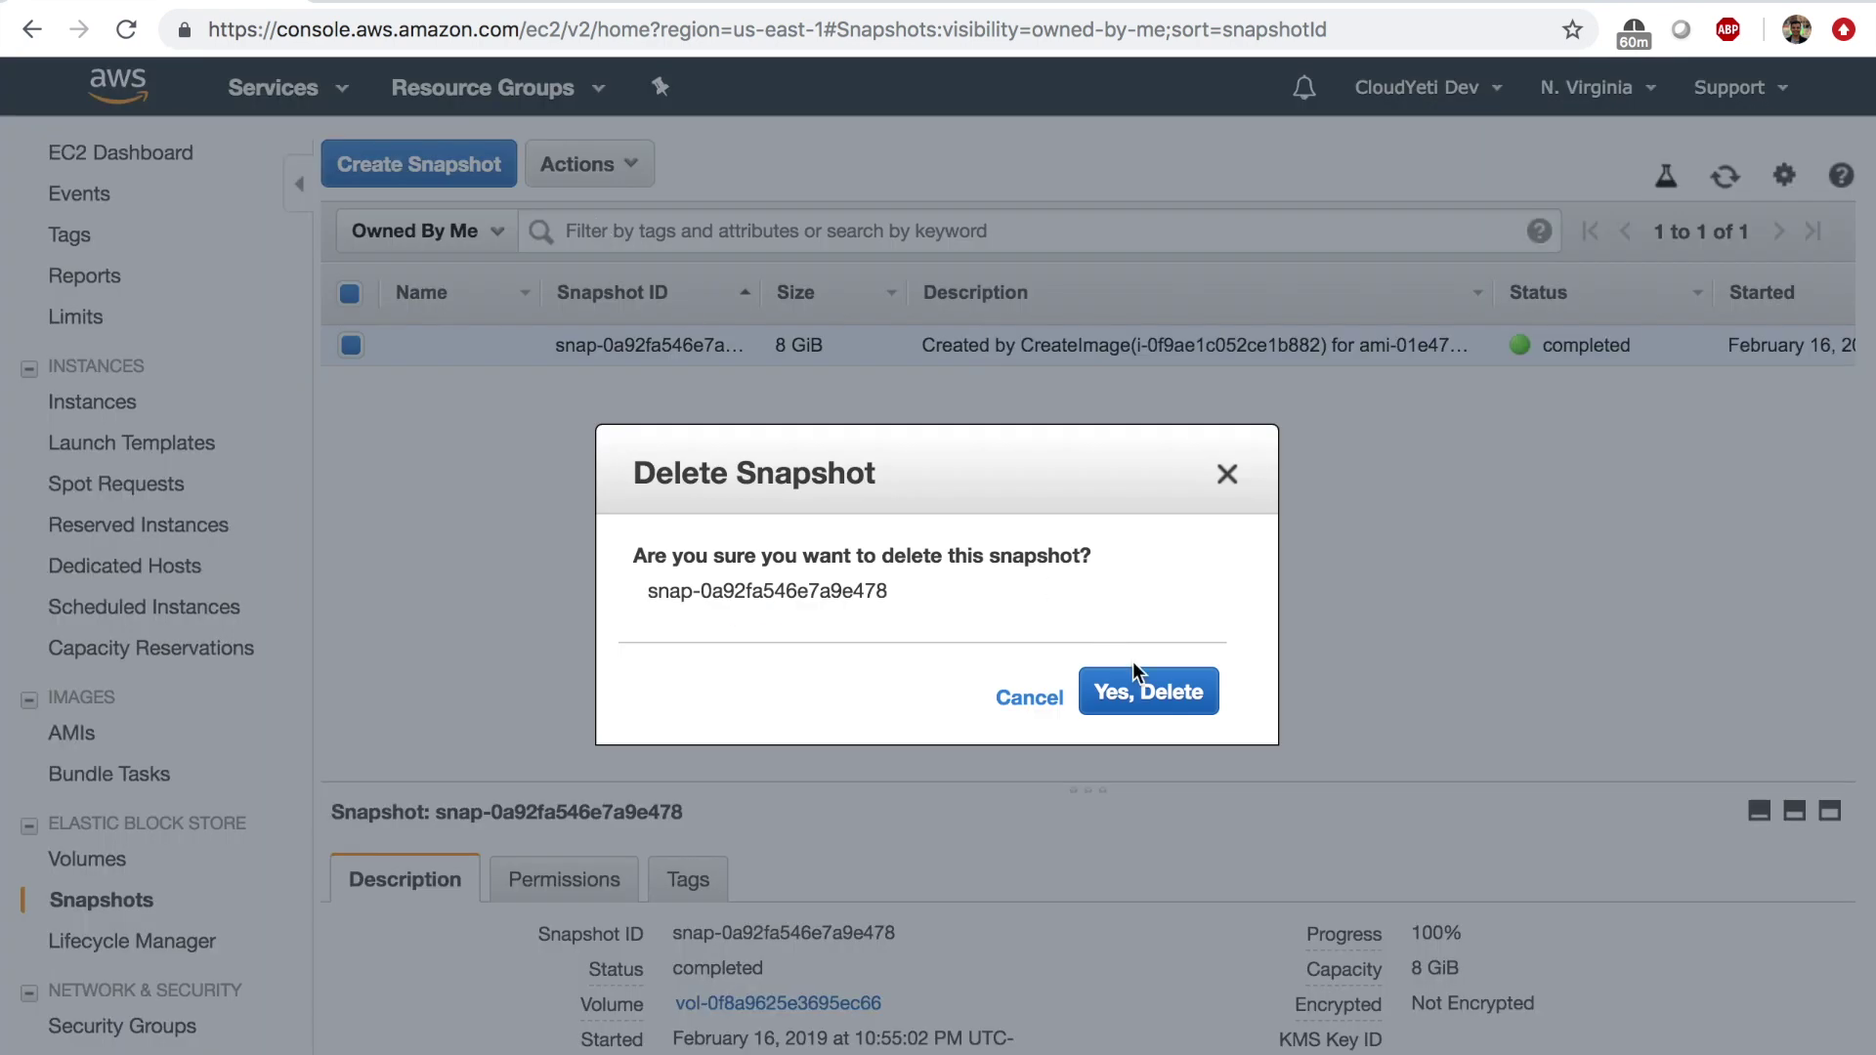
left_click(1137, 682)
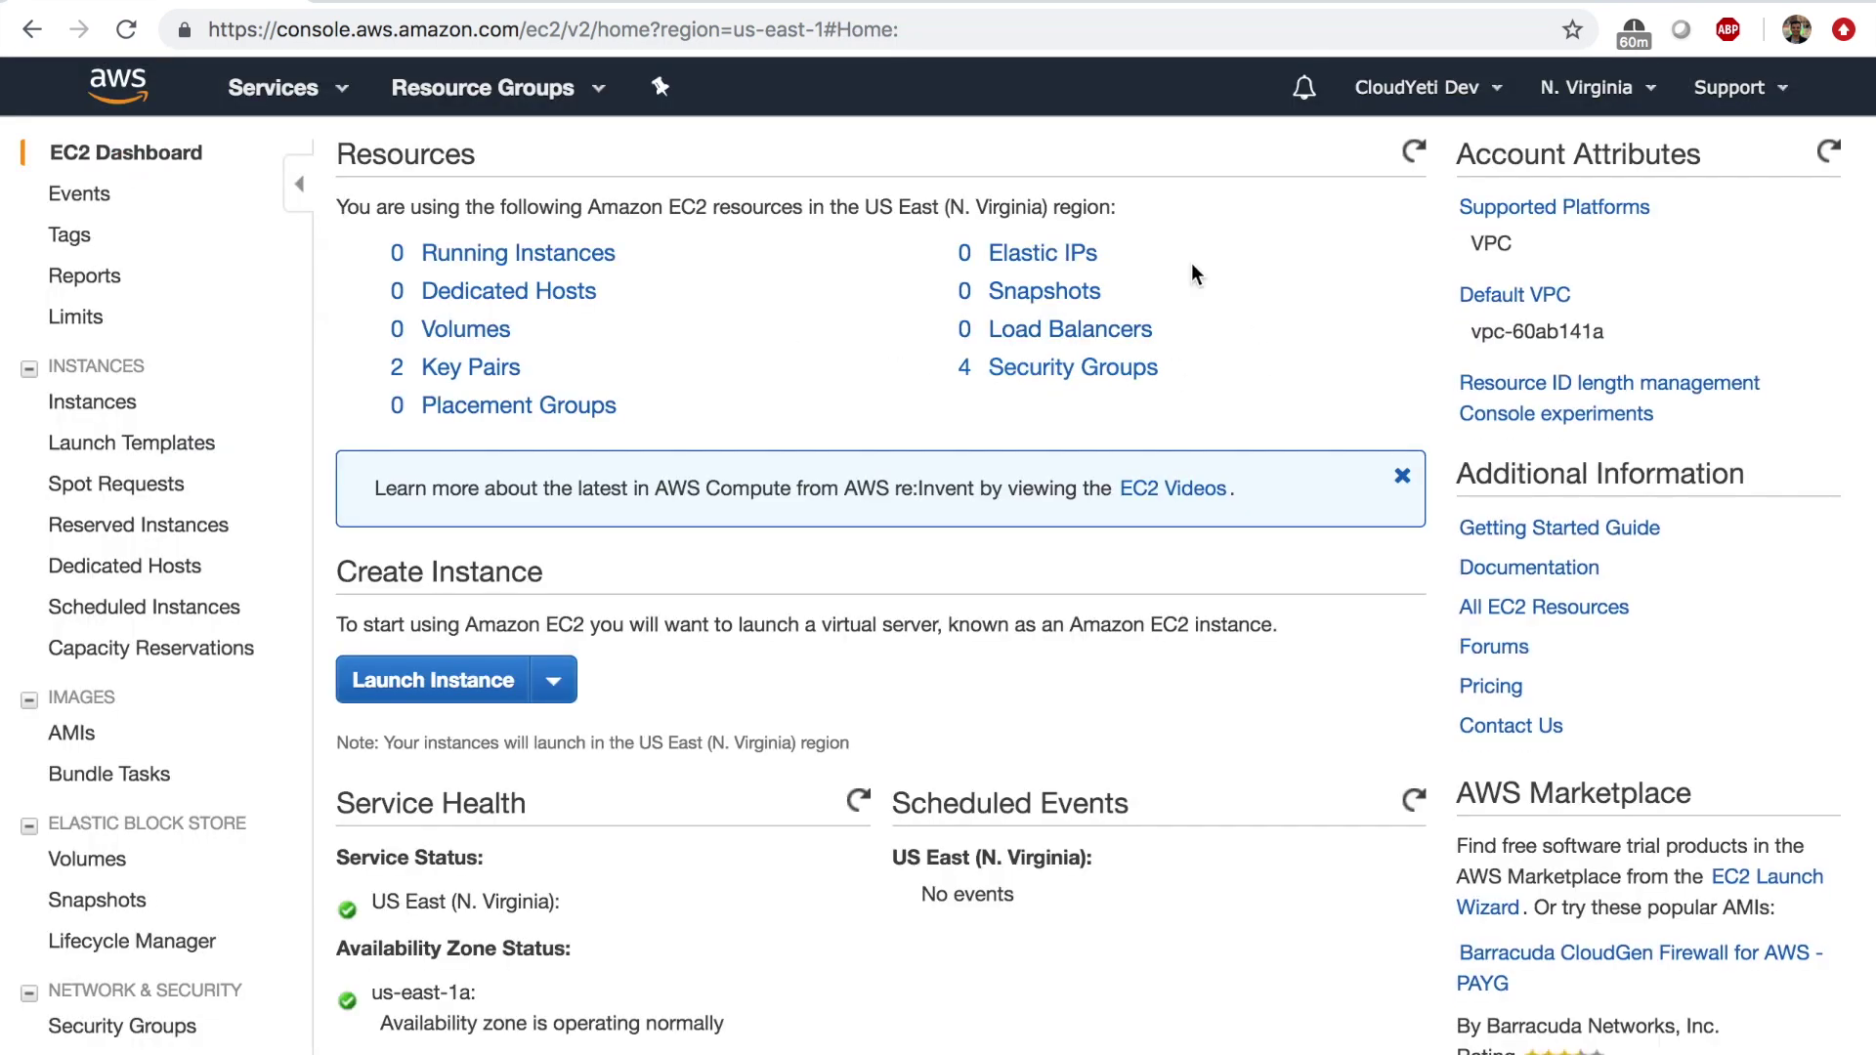